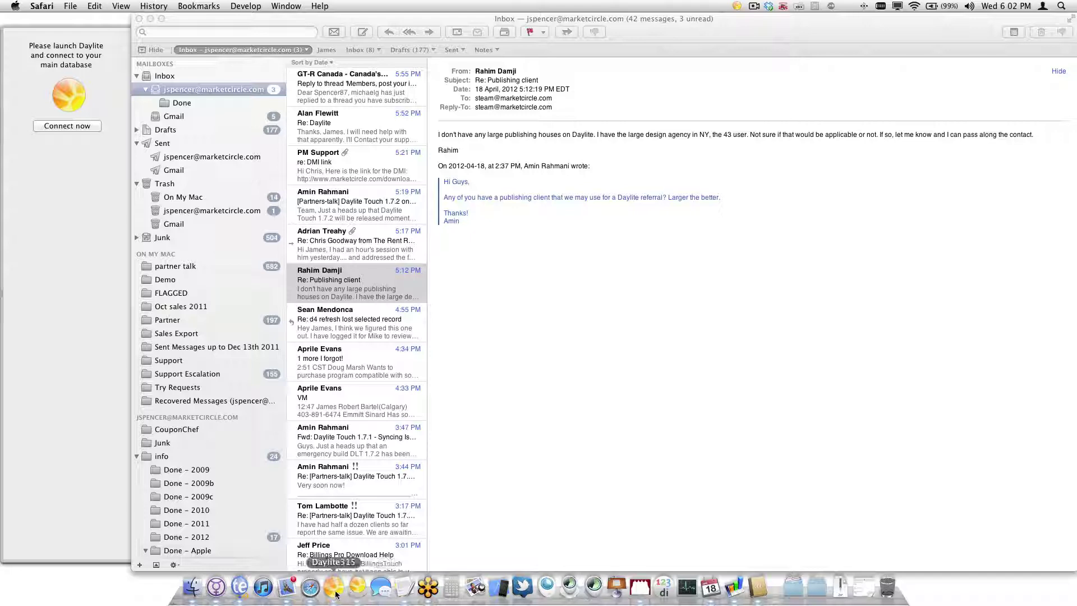
# Launch Daylite, then open Mail's Demo mailbox, hide the mailbox list and minimize the viewer
pyautogui.click(334, 588)
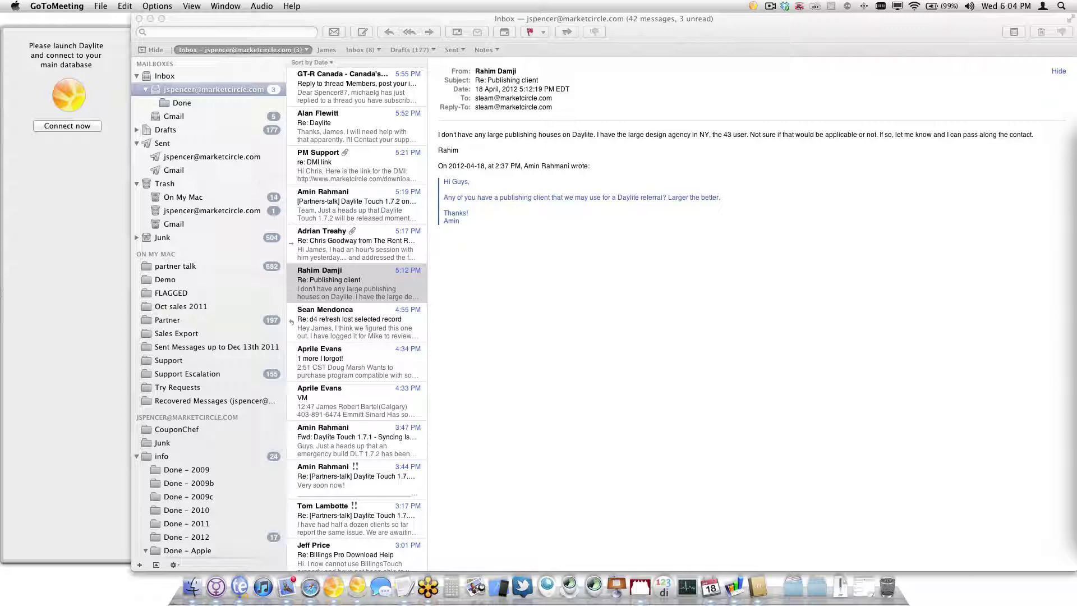
pyautogui.click(601, 262)
pyautogui.click(164, 277)
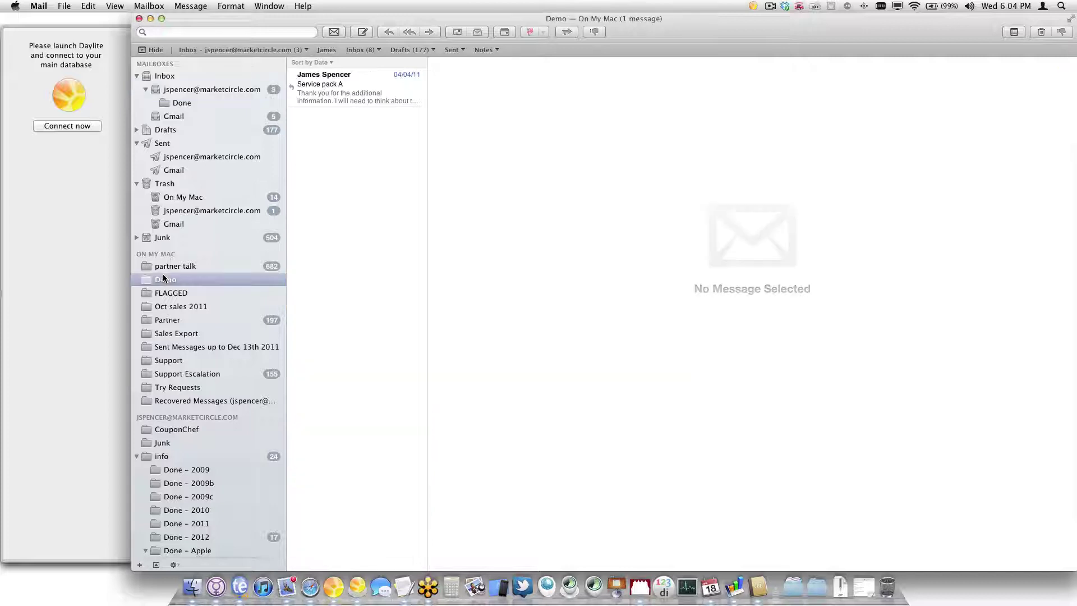
pyautogui.click(144, 49)
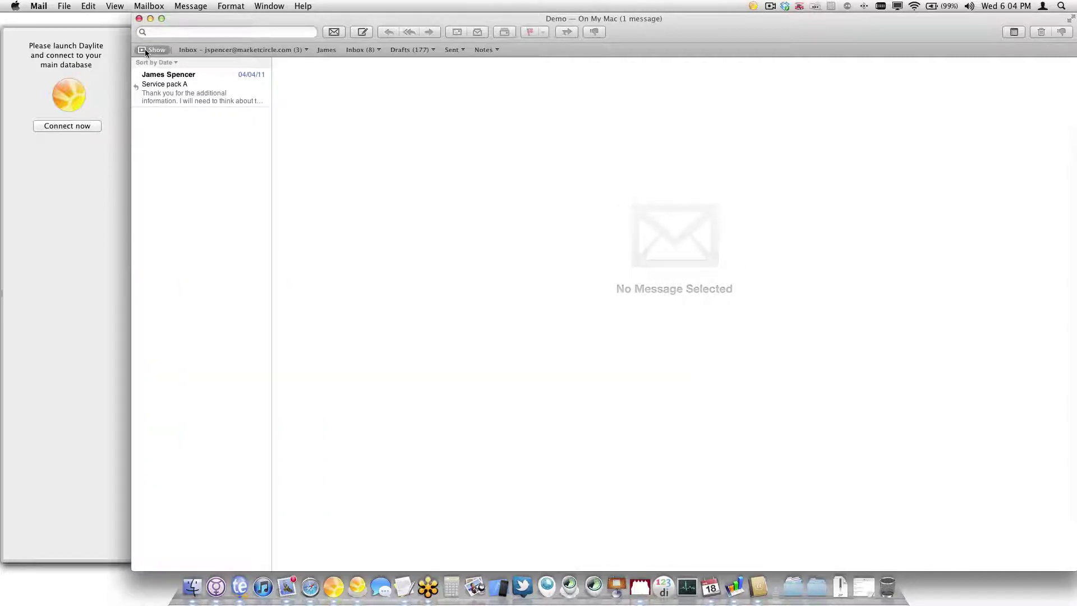
pyautogui.click(150, 18)
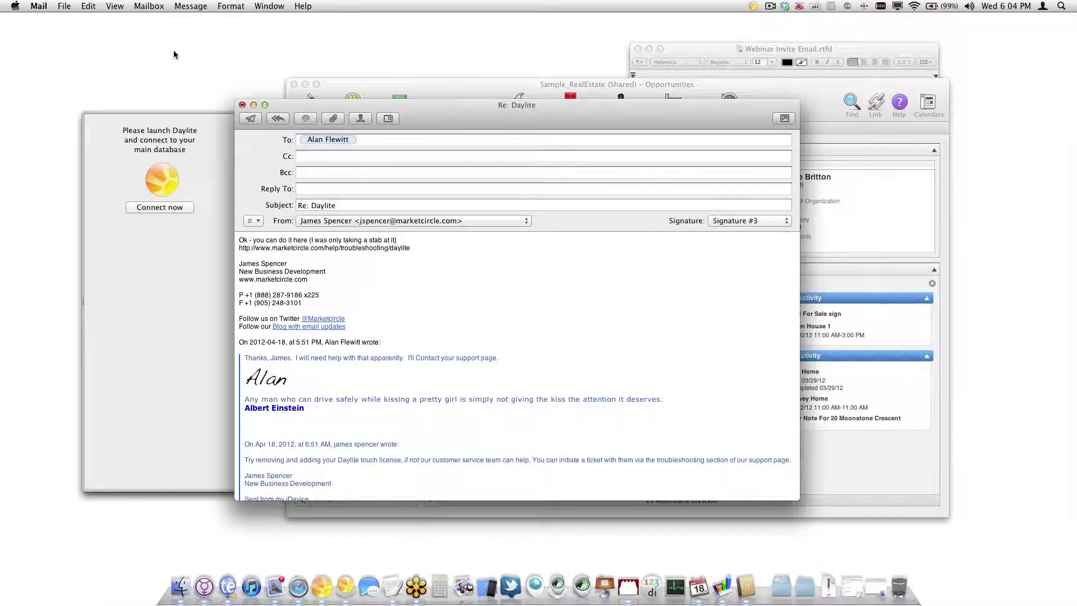
# Send the Re: Daylite reply, then bring Daylite forward and close the Webinar Invite Email document
pyautogui.click(416, 276)
pyautogui.press('super+shift+d')
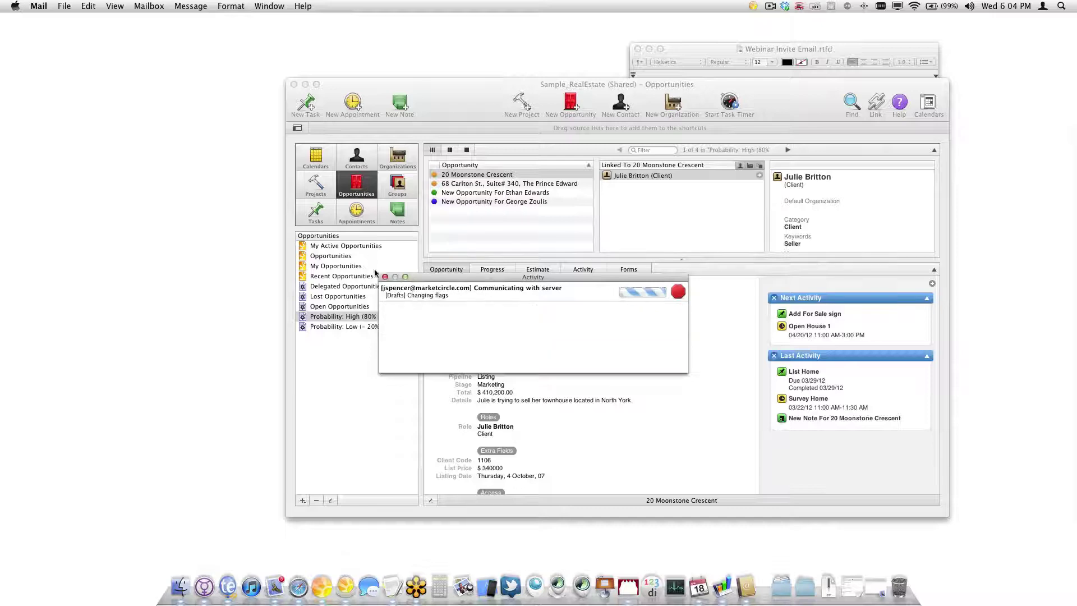
pyautogui.click(384, 277)
pyautogui.moveTo(453, 85); pyautogui.dragTo(213, 102)
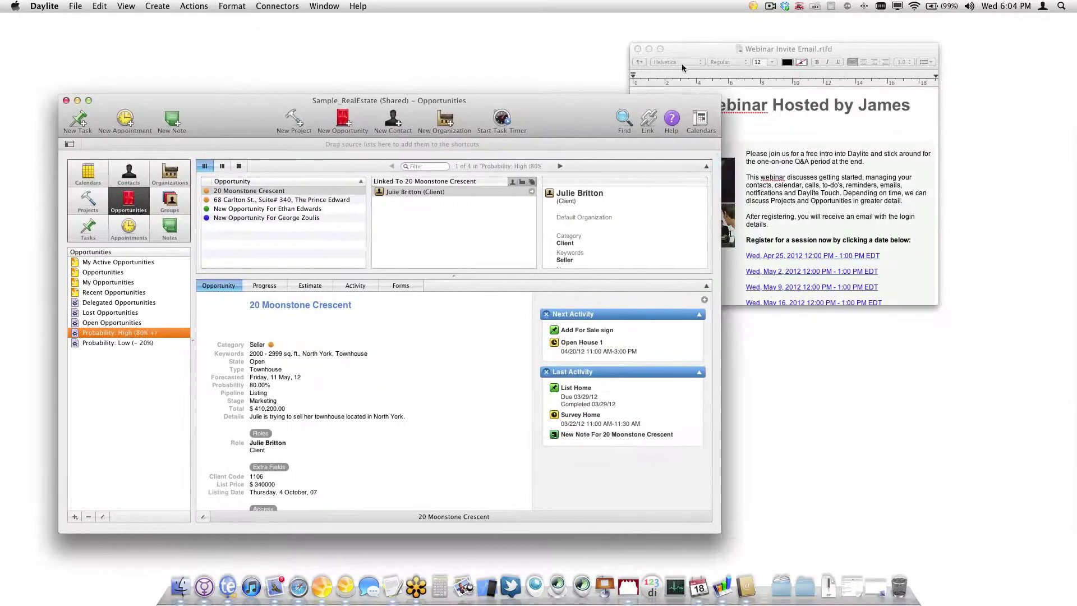
pyautogui.click(638, 48)
pyautogui.moveTo(572, 105); pyautogui.dragTo(678, 57)
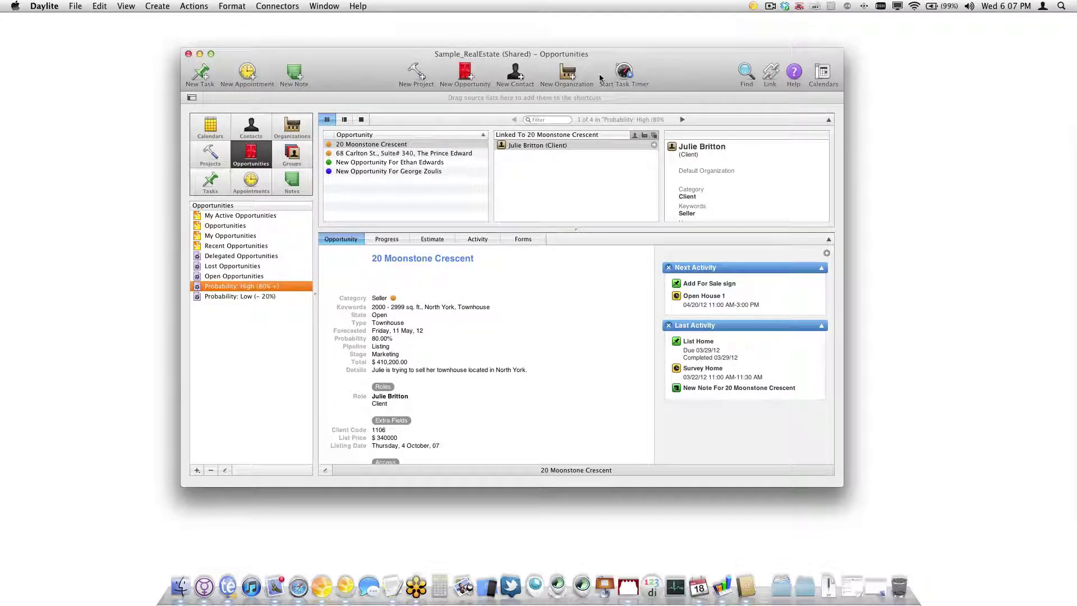
# Restore Daylite's default toolbar set, removing the organization and Start Task Timer items
pyautogui.rightClick(670, 69)
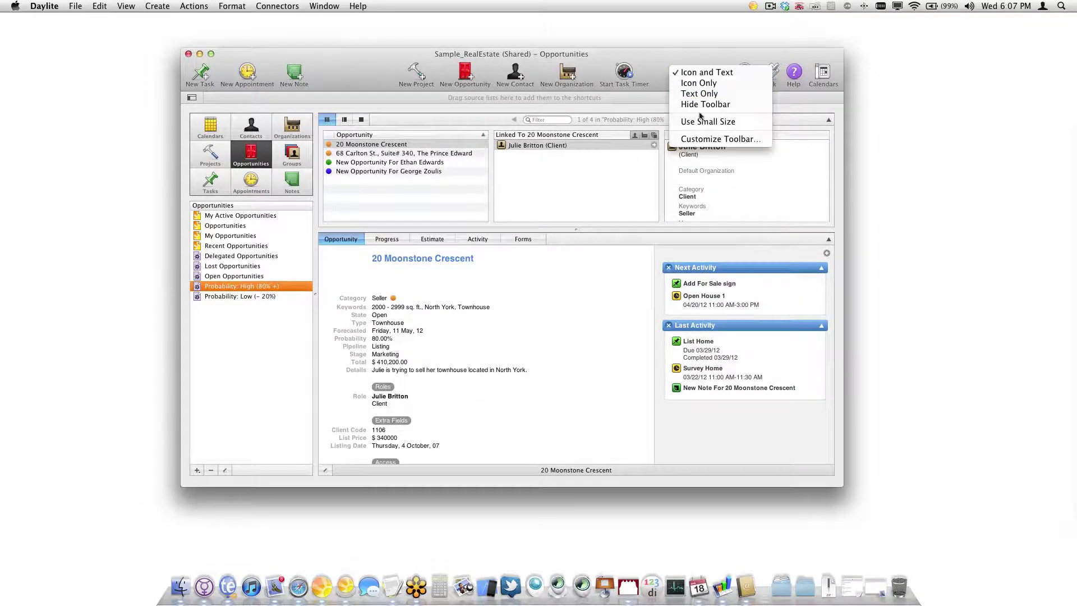
pyautogui.click(712, 141)
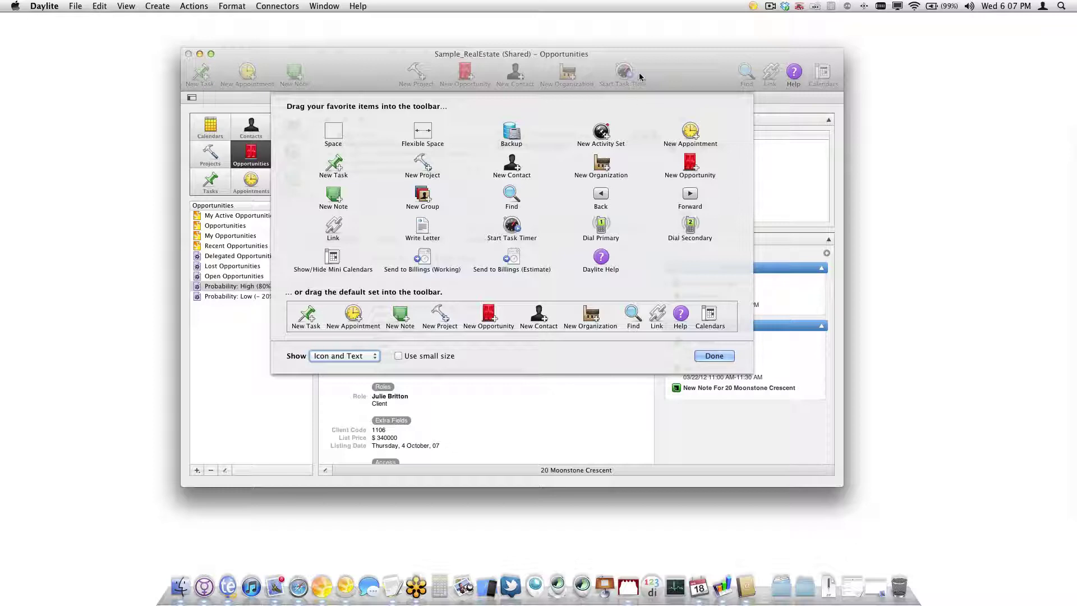
pyautogui.moveTo(567, 73); pyautogui.dragTo(559, 178)
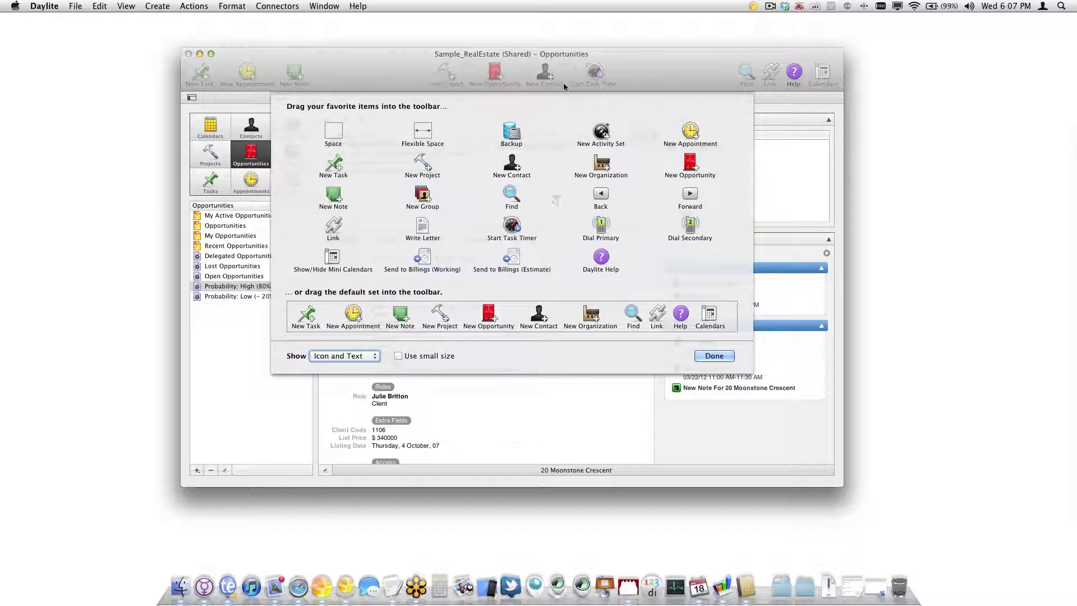
pyautogui.moveTo(623, 71); pyautogui.dragTo(320, 76)
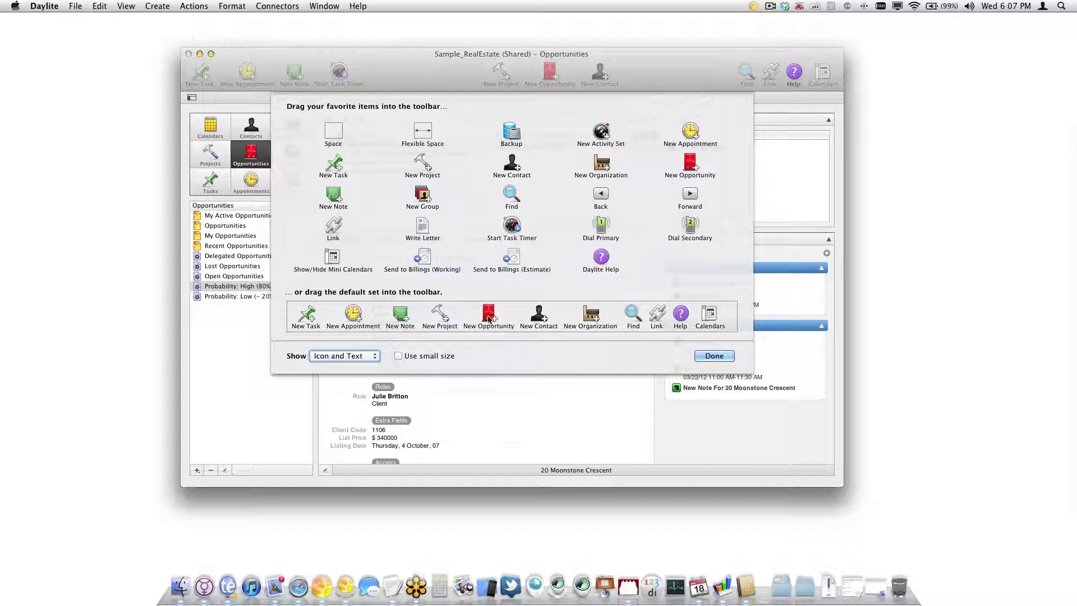
pyautogui.moveTo(496, 325); pyautogui.dragTo(478, 90)
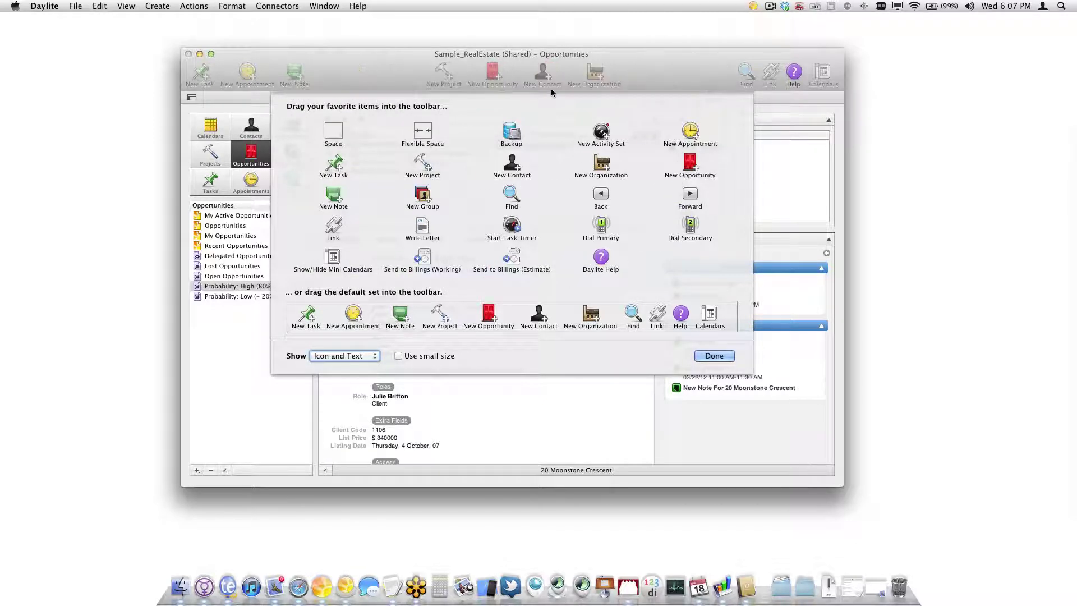
pyautogui.click(714, 356)
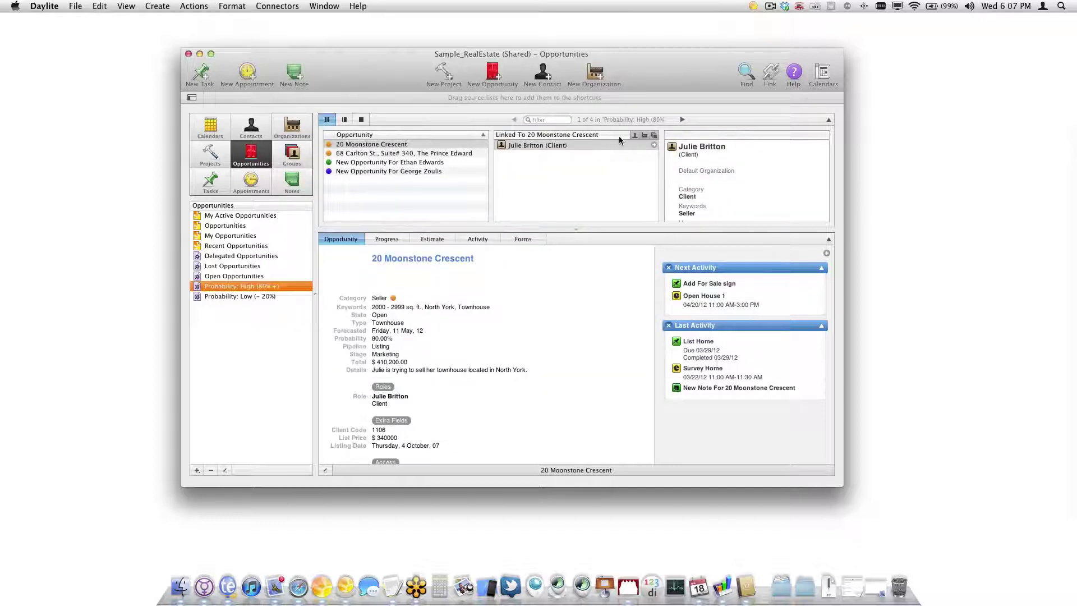
pyautogui.click(540, 76)
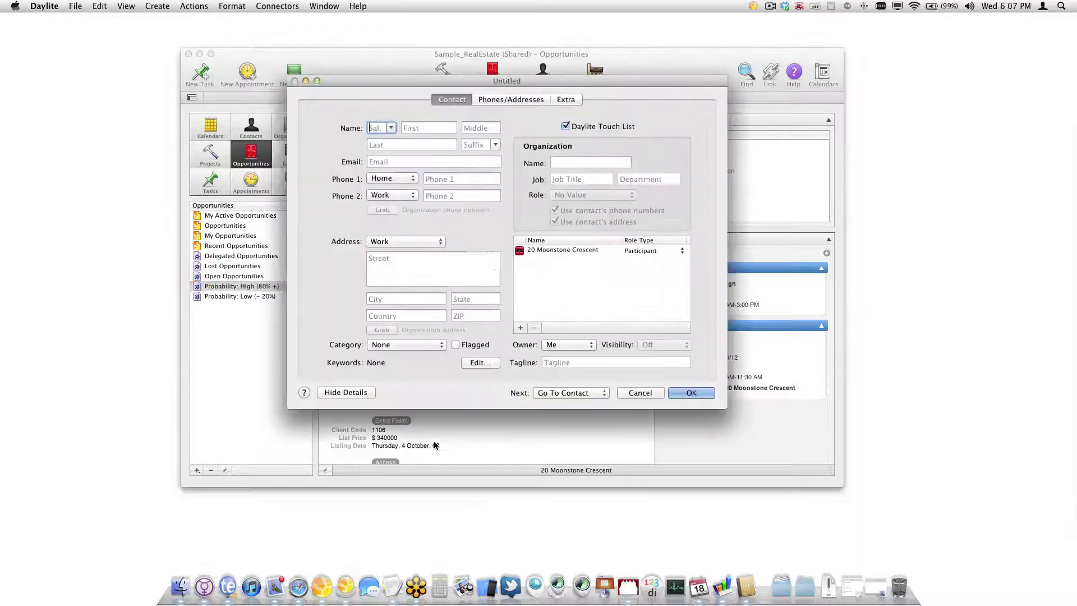
pyautogui.click(586, 251)
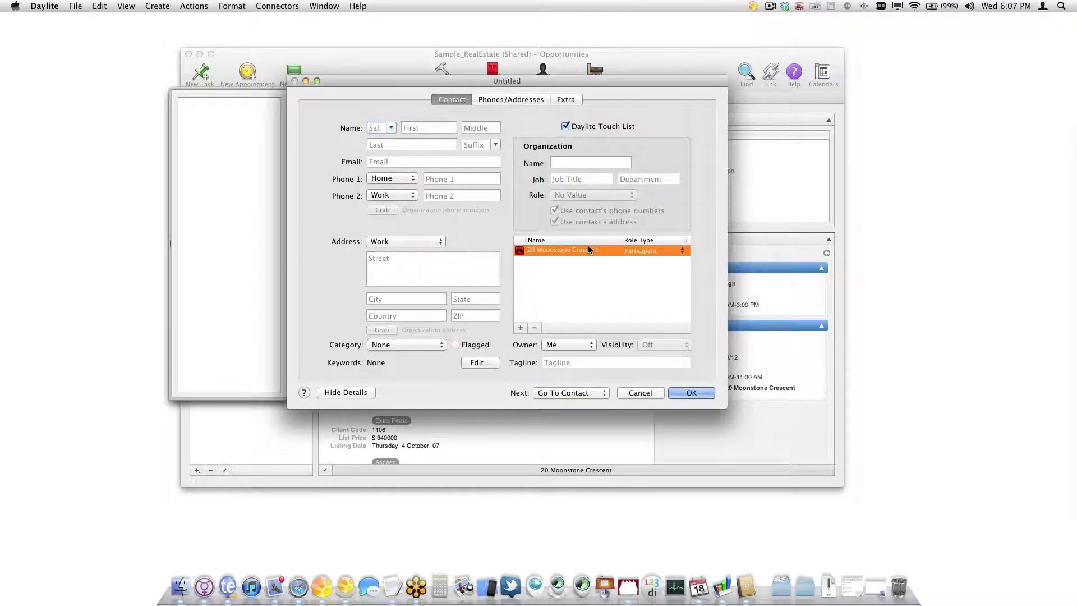
pyautogui.click(539, 331)
pyautogui.moveTo(598, 79); pyautogui.dragTo(709, 77)
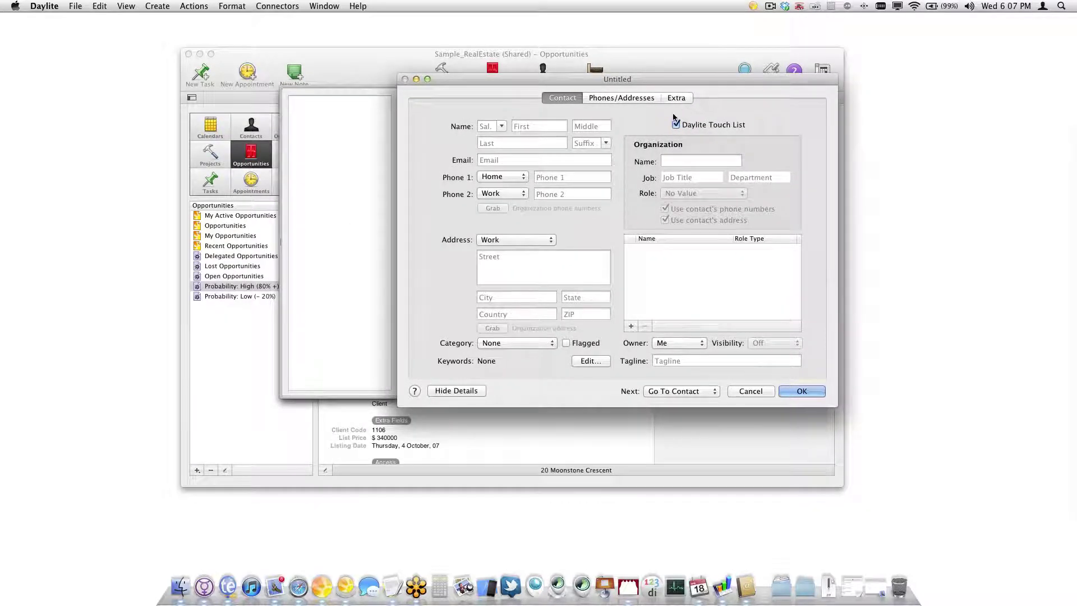
# Fill in the new contact's first name, last name and home phone number
pyautogui.click(539, 125)
pyautogui.write('Jim')
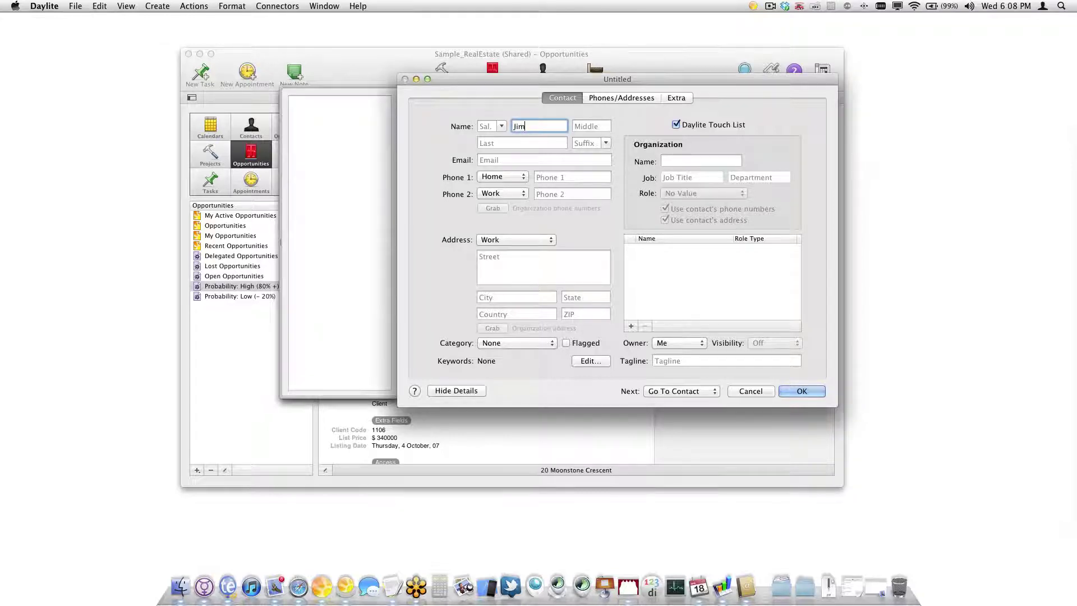
pyautogui.press('Tab')
pyautogui.write('Bob')
pyautogui.press('Tab')
pyautogui.press('Tab')
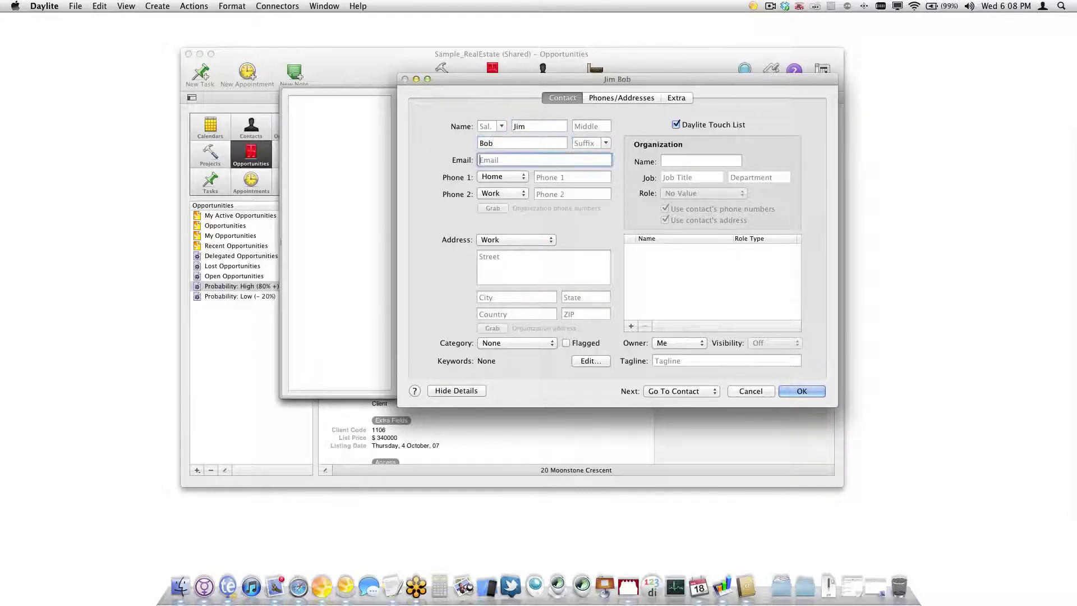
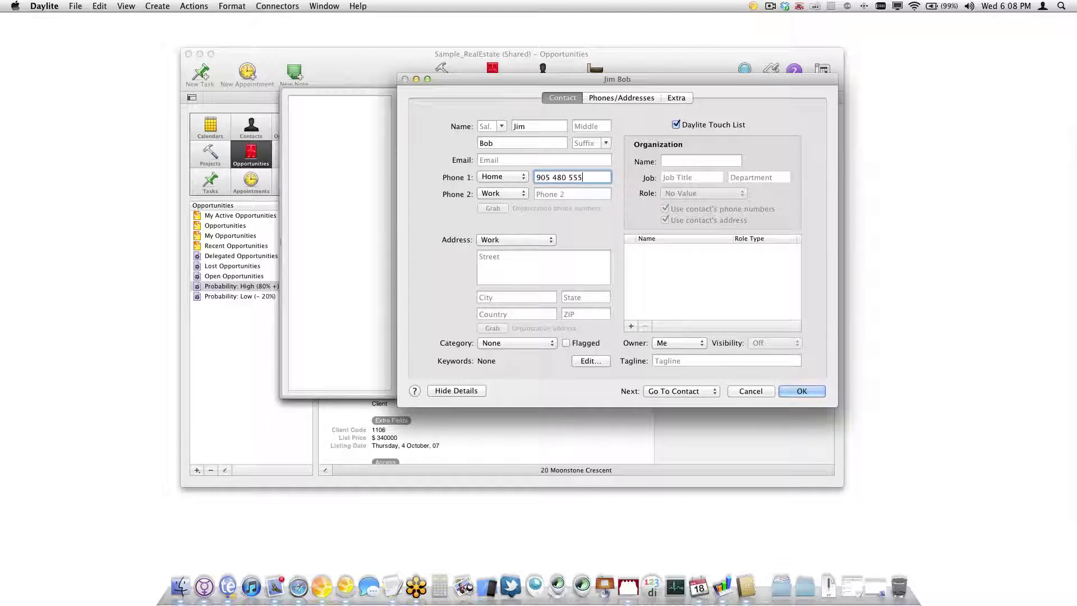
pyautogui.press('Tab')
pyautogui.press('Tab')
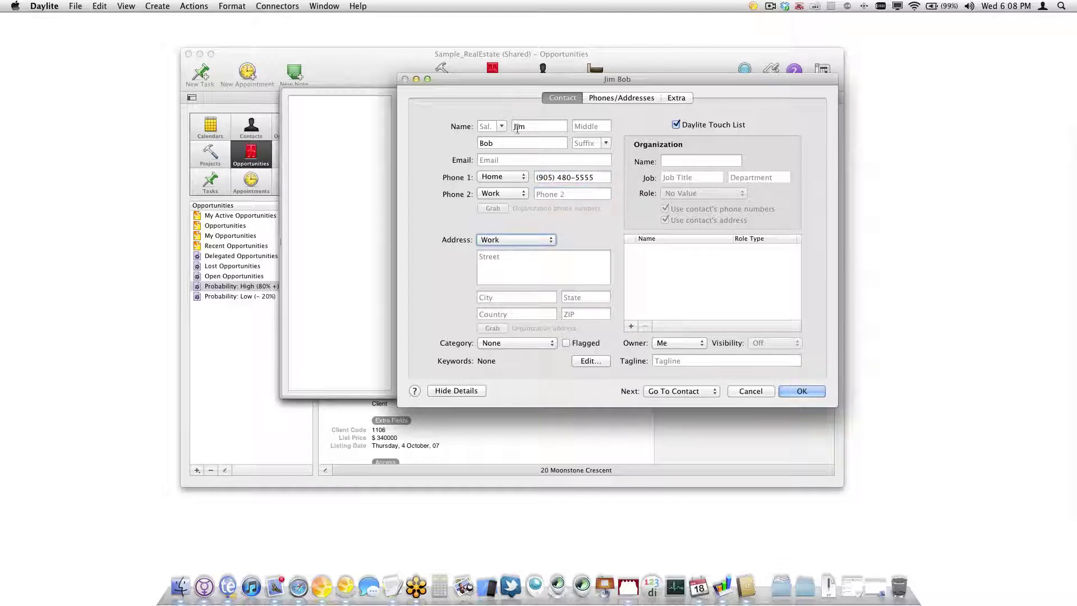
pyautogui.moveTo(511, 83); pyautogui.dragTo(658, 93)
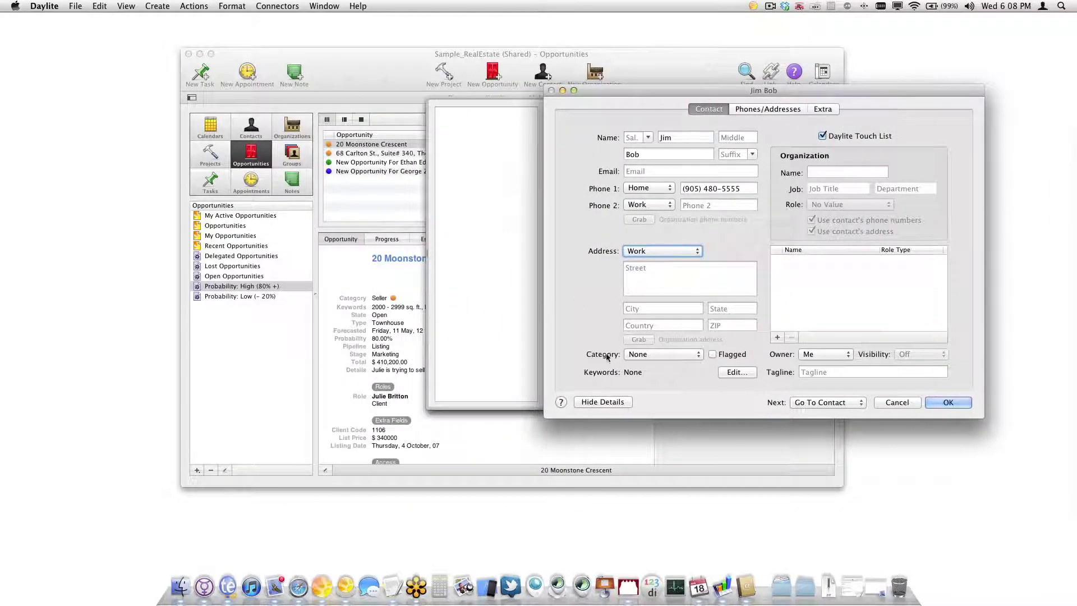
# Open the contact's category list, then switch the main window to Contacts
pyautogui.click(633, 356)
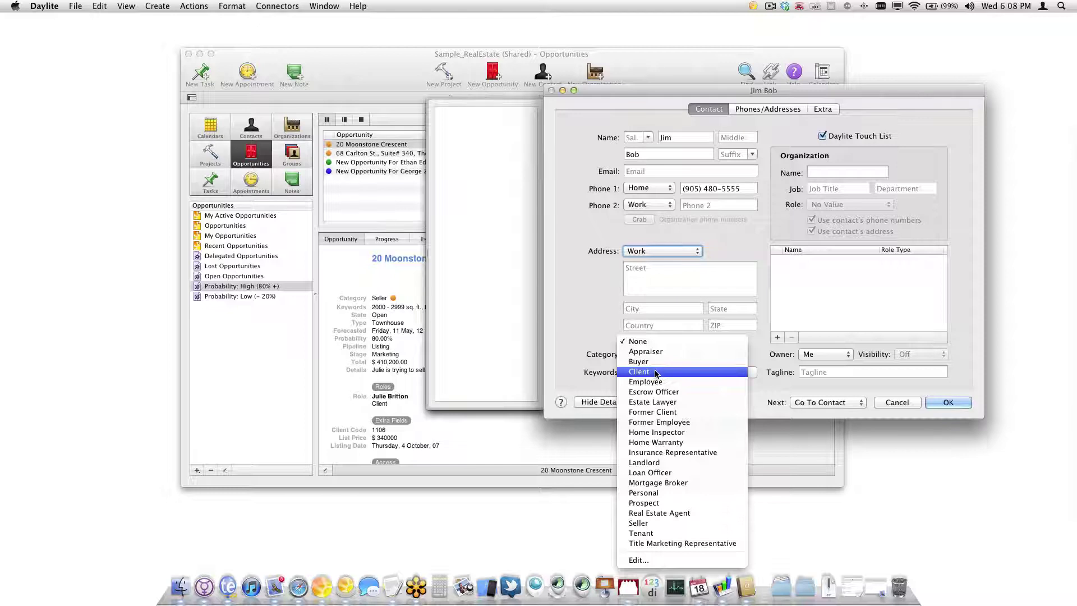
pyautogui.click(389, 73)
pyautogui.click(251, 126)
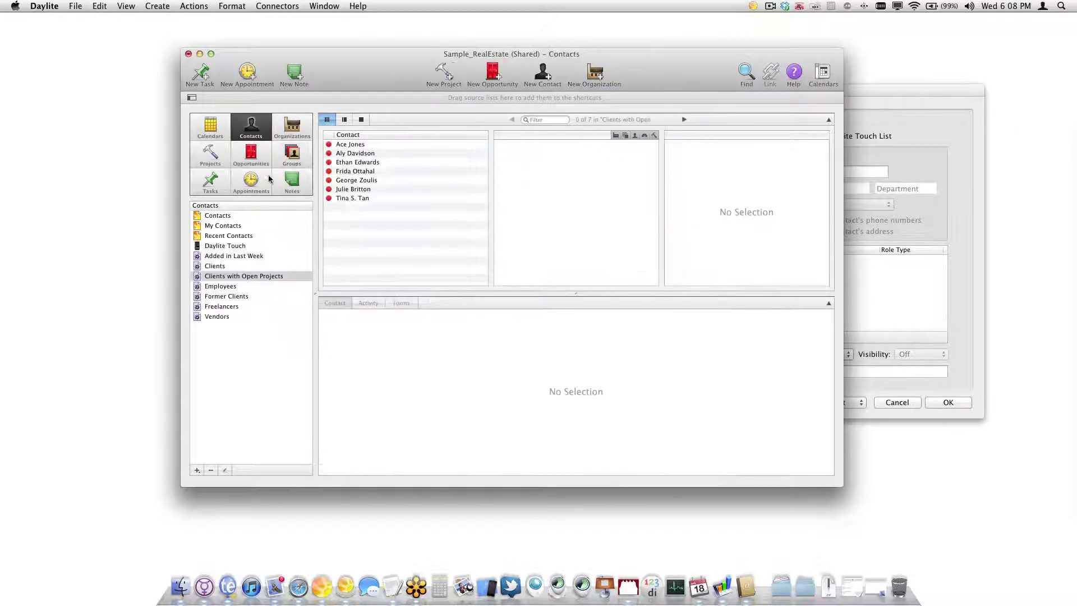
# Show the full contacts list, then set the new contact's category to Buyer
pyautogui.click(223, 225)
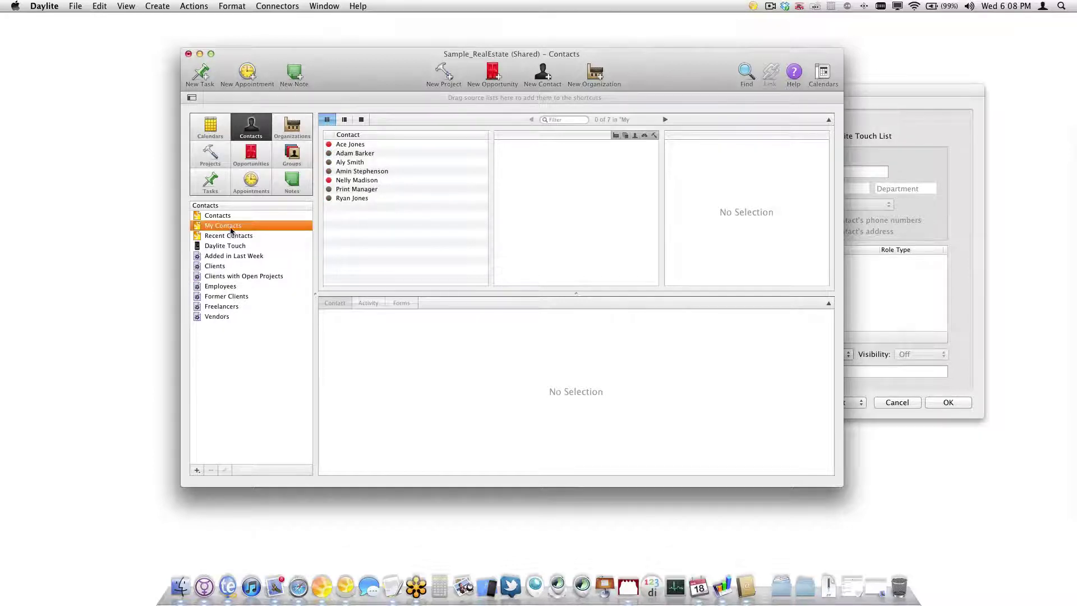
pyautogui.click(227, 217)
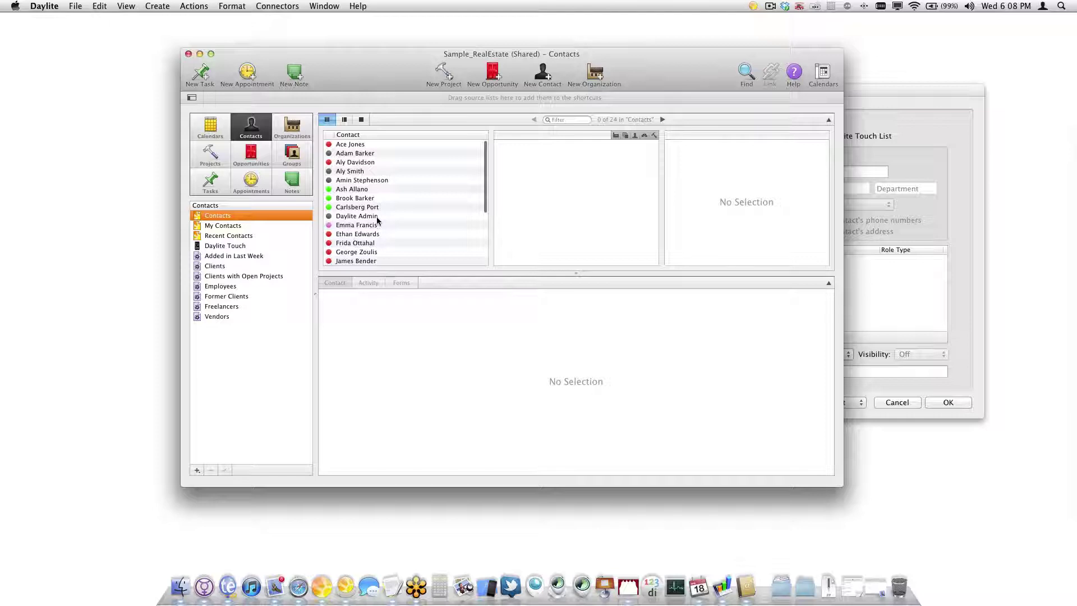
pyautogui.click(896, 113)
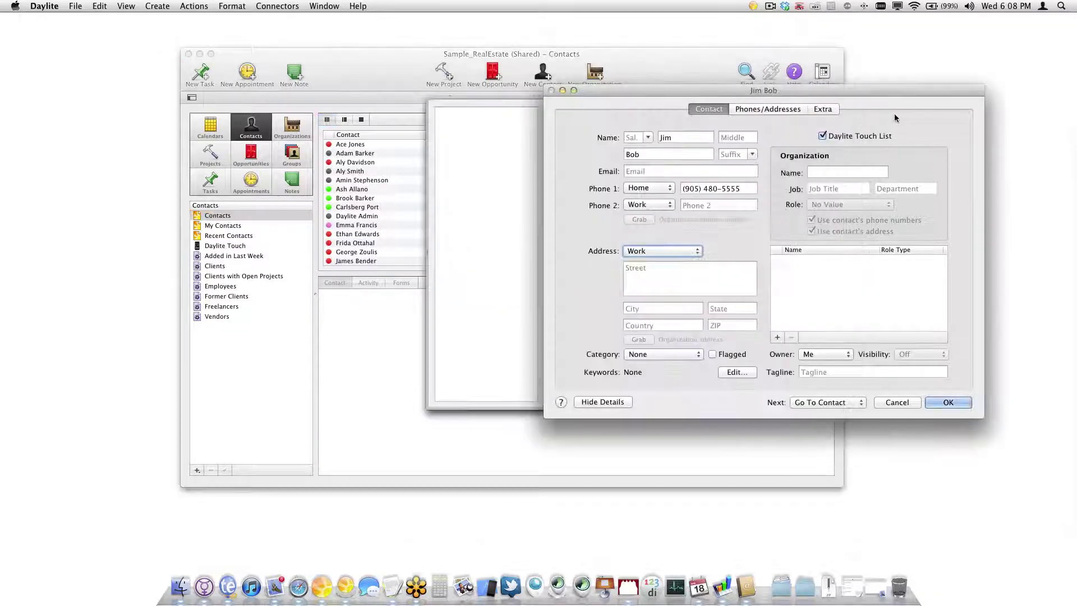
pyautogui.click(655, 352)
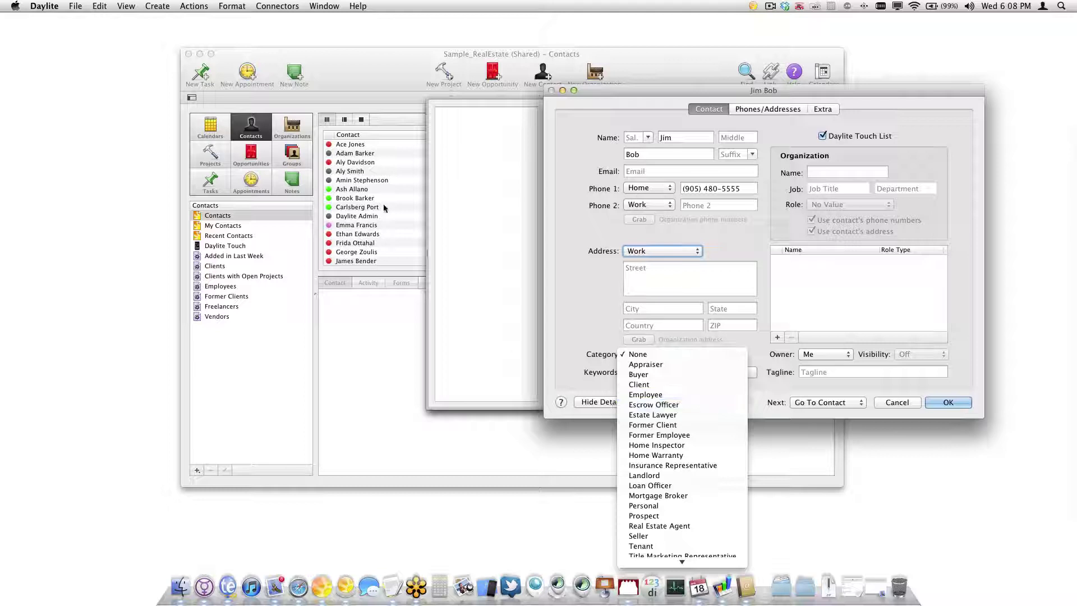
pyautogui.click(706, 375)
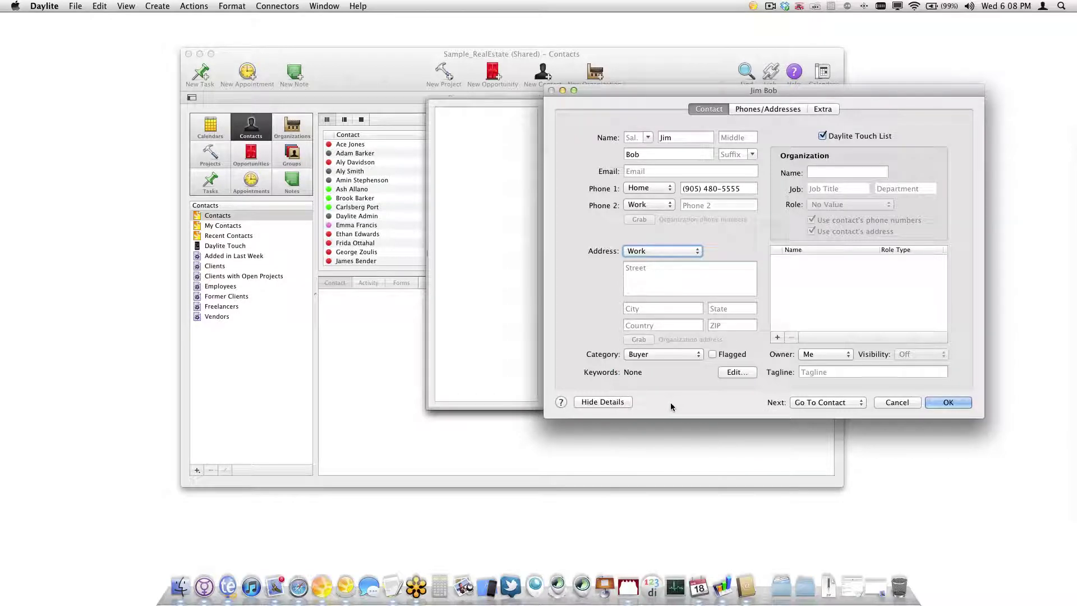
# Add the Buyer and Greater Toronto Region keywords to the contact and save it
pyautogui.click(730, 373)
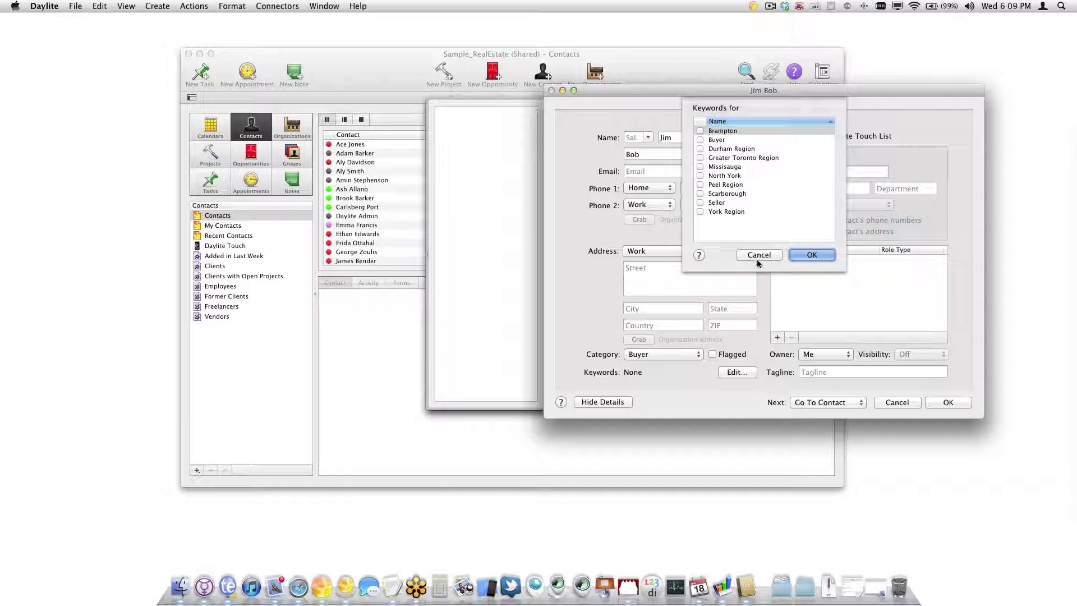
pyautogui.click(700, 140)
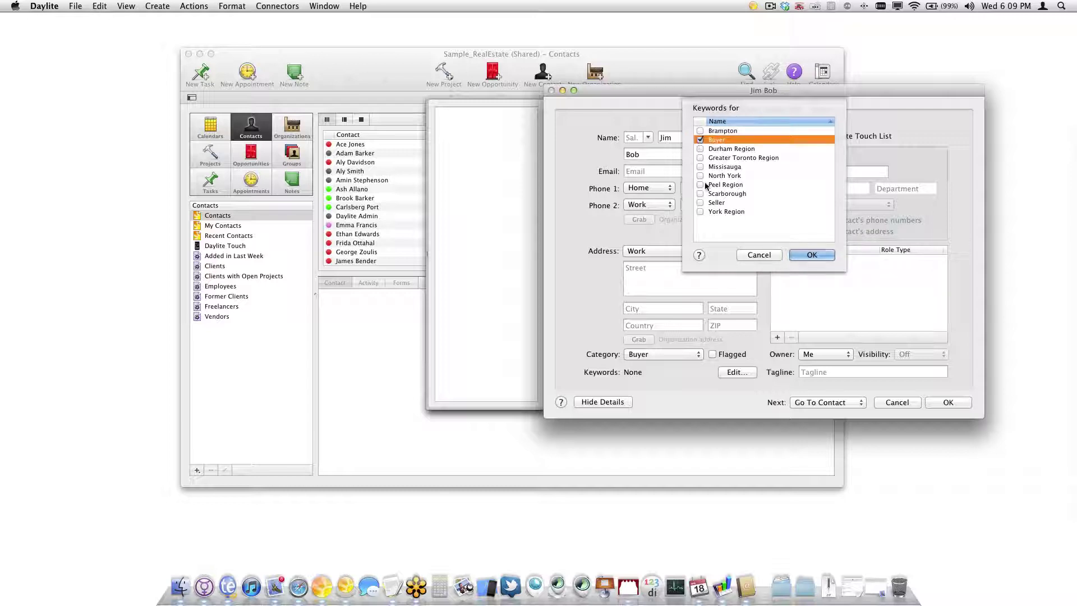
pyautogui.scroll(-1, 712, 168)
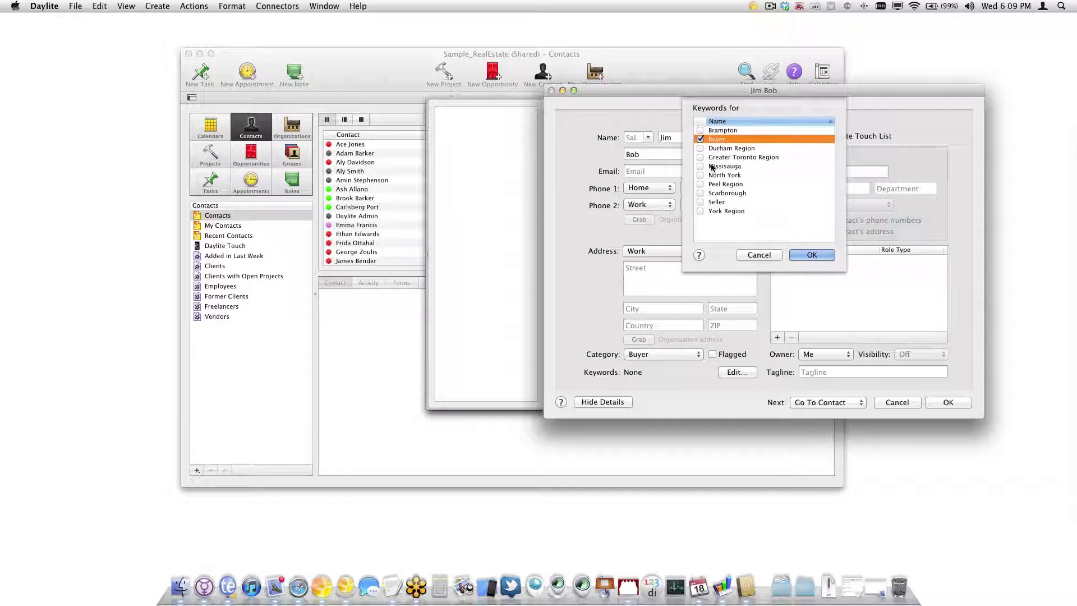
pyautogui.click(700, 157)
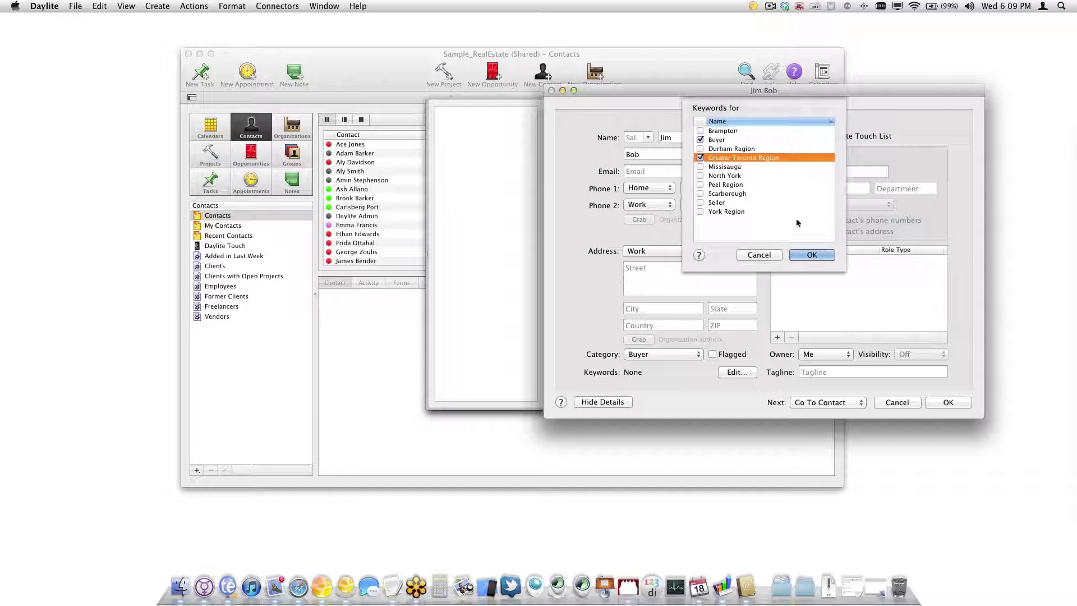
pyautogui.click(813, 254)
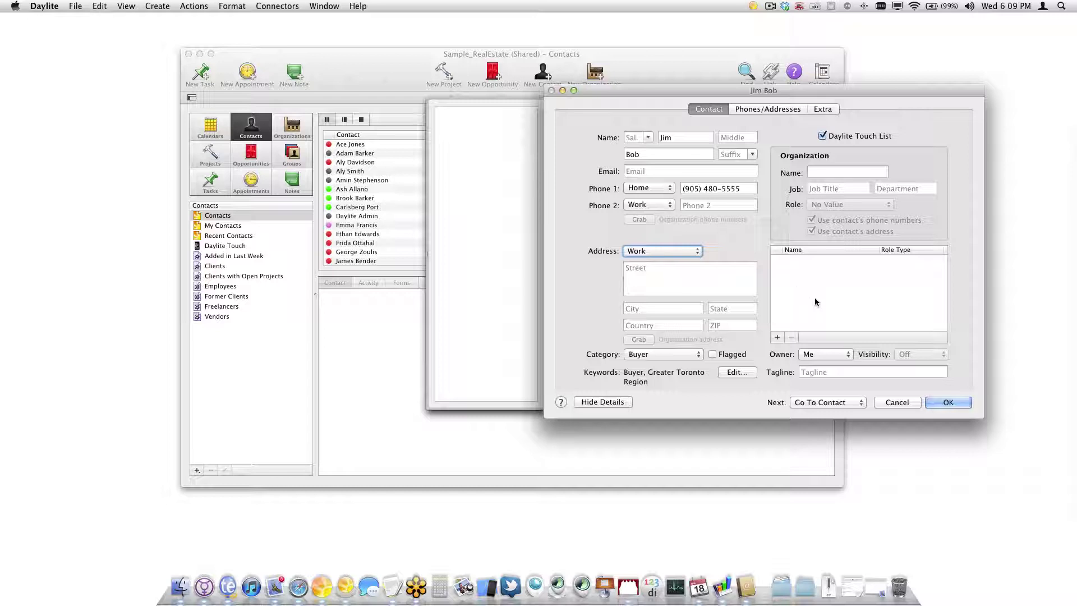
pyautogui.click(947, 403)
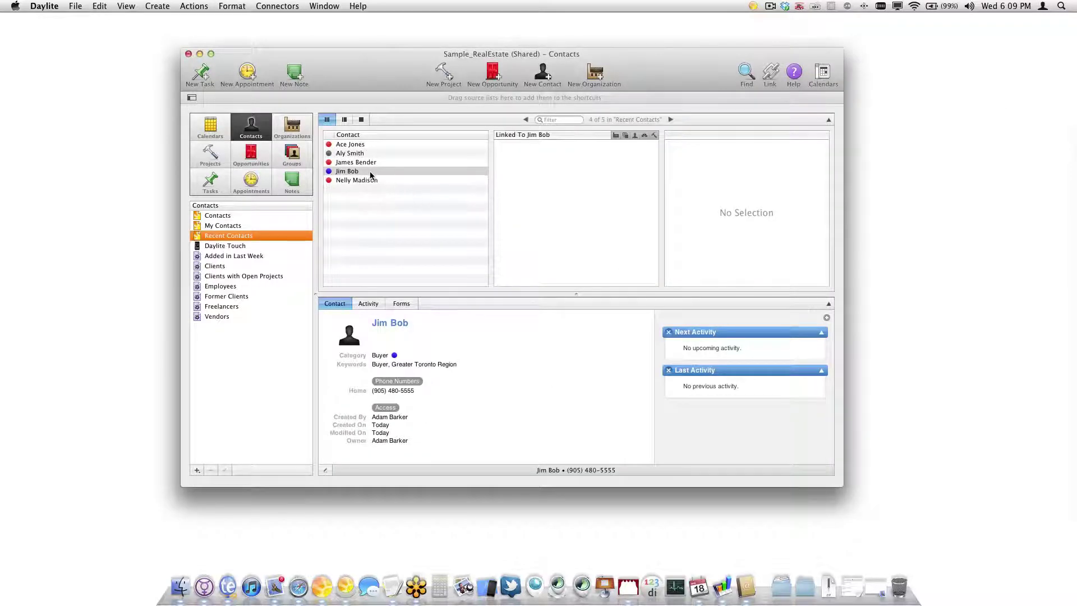
# With the buyer contact selected in Recent Contacts, create a new Untitled organization linked to it
pyautogui.click(370, 173)
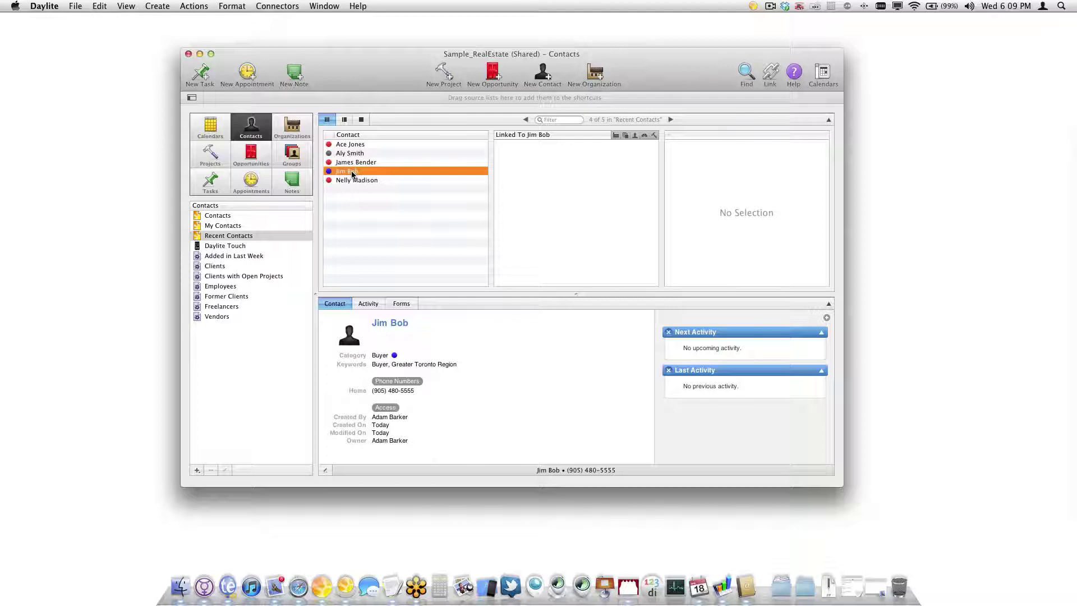
pyautogui.click(595, 83)
pyautogui.moveTo(617, 19); pyautogui.dragTo(563, 30)
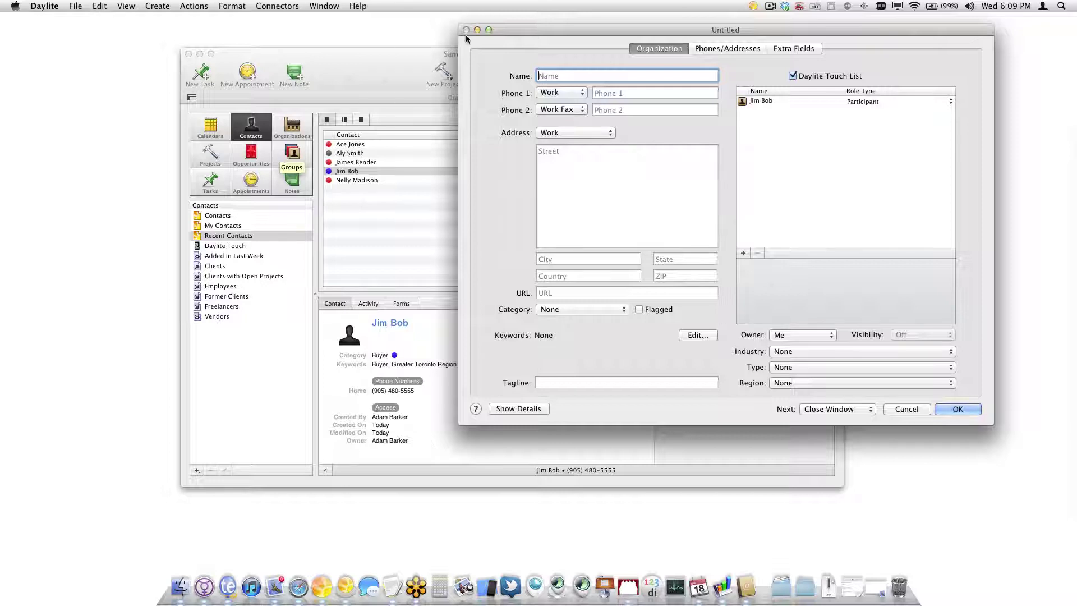
# Name the organization Bob's Apples, keep its category as None, and save it
pyautogui.moveTo(630, 30); pyautogui.dragTo(595, 31)
pyautogui.click(708, 254)
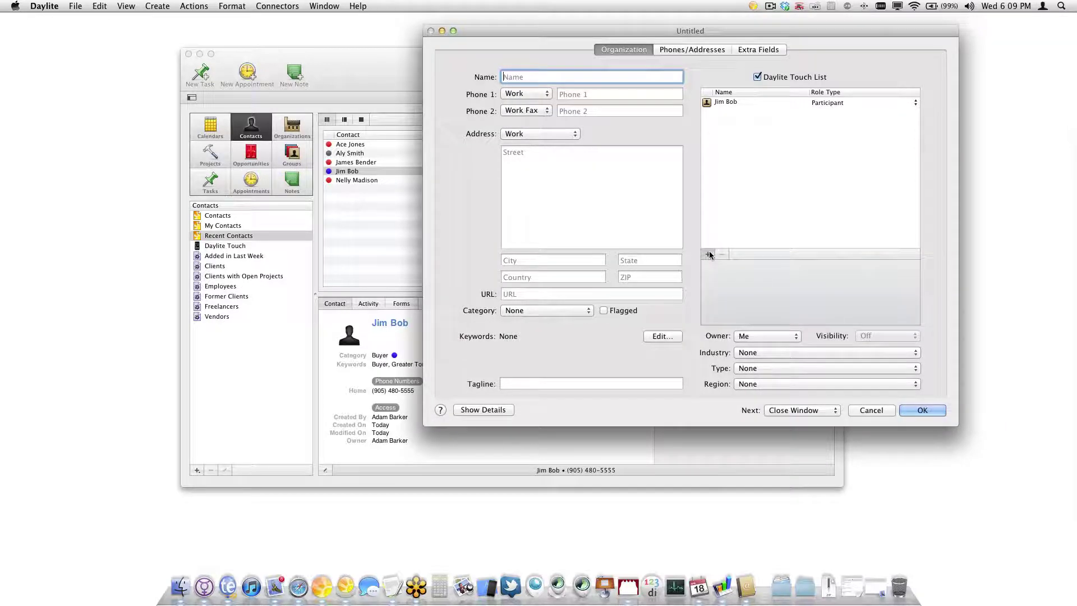
pyautogui.click(715, 261)
pyautogui.write("Bob's Apples")
pyautogui.click(544, 314)
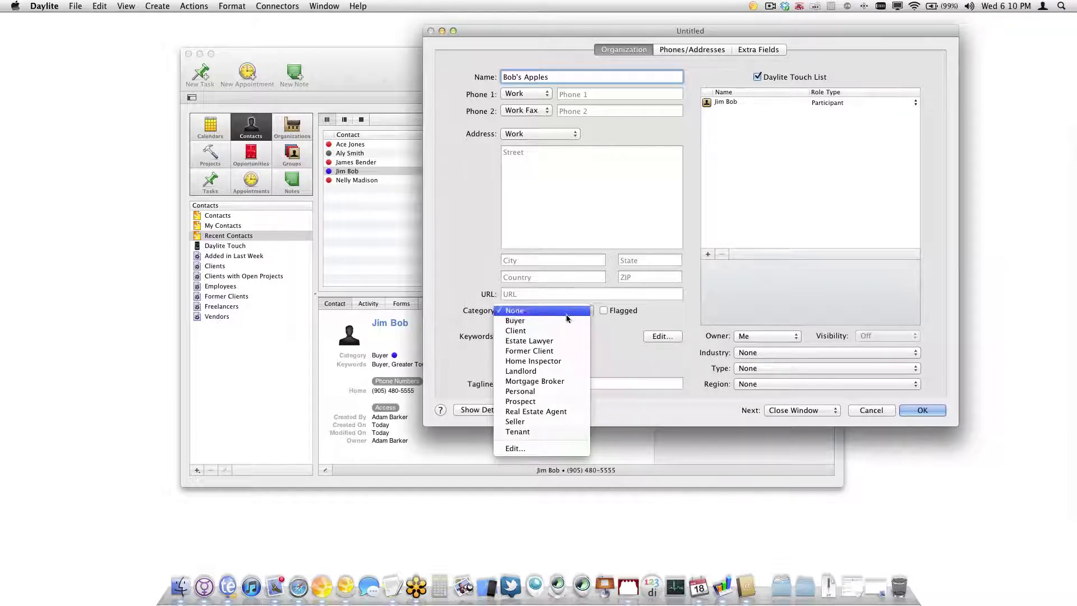
pyautogui.click(570, 314)
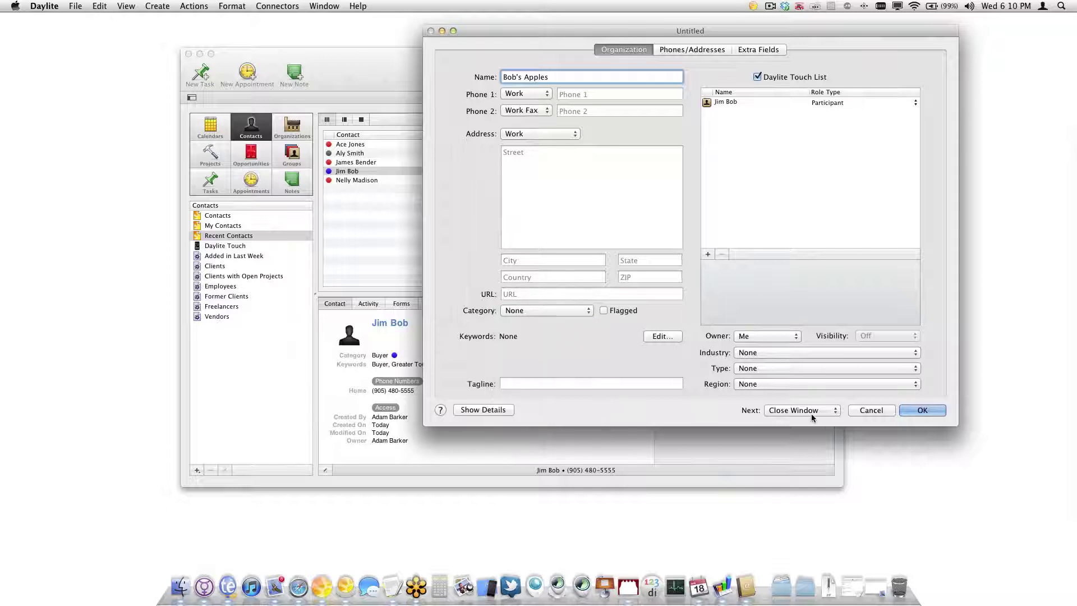
pyautogui.click(924, 411)
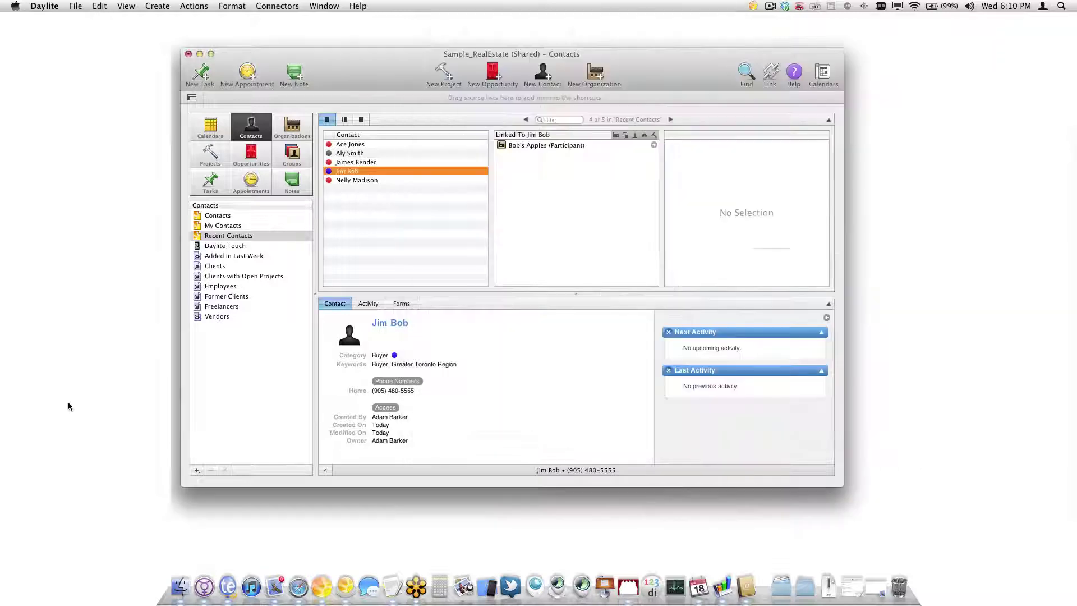
pyautogui.click(435, 173)
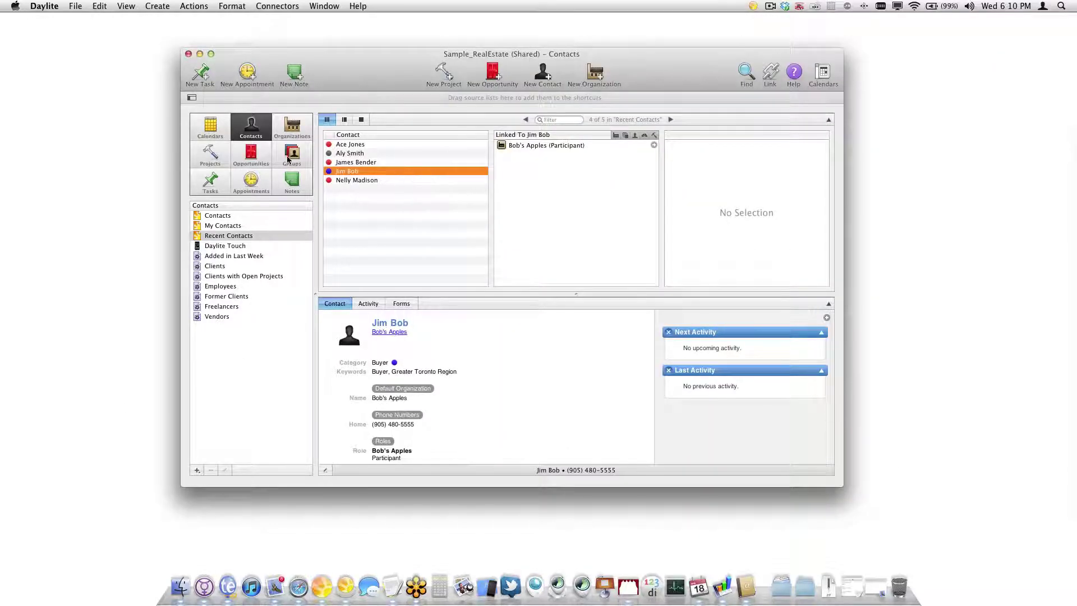
pyautogui.click(654, 146)
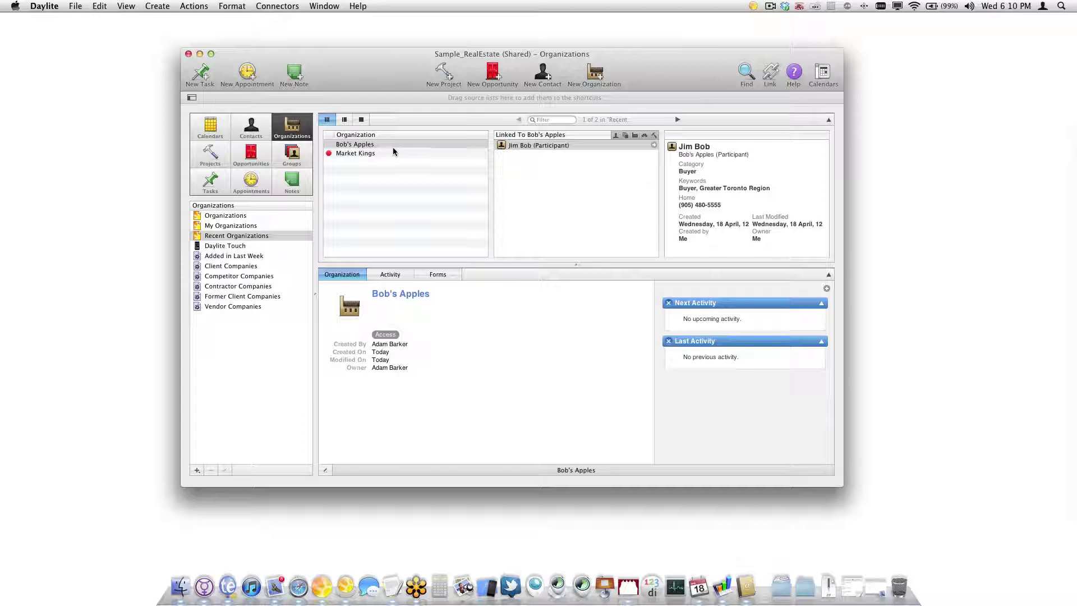
pyautogui.click(654, 146)
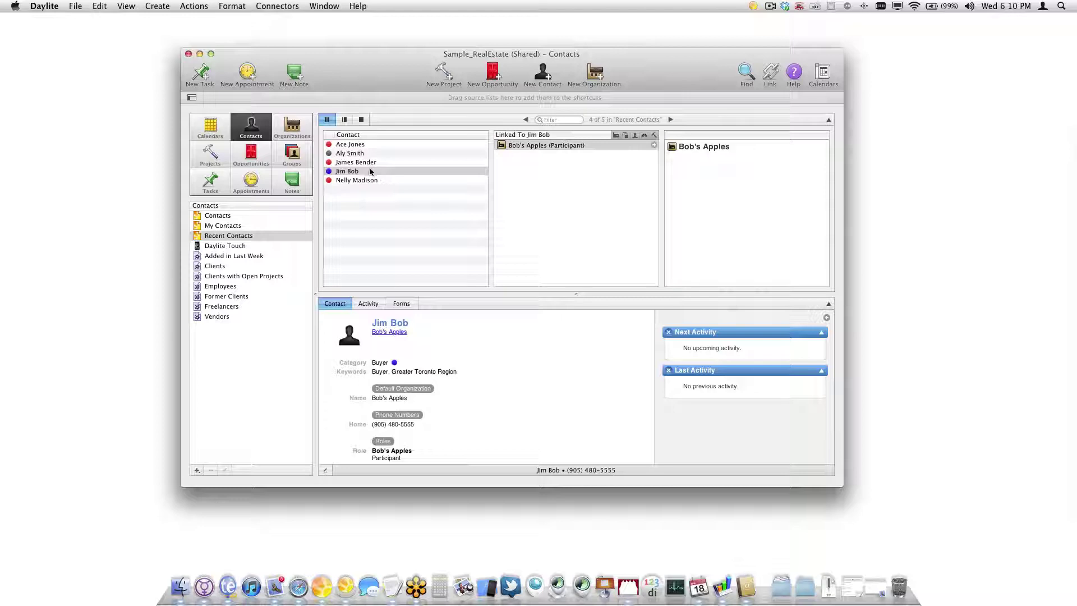
# Link the buyer contact to the Market Kings contact as 'referred / was referred by', direction swapped
pyautogui.moveTo(356, 172); pyautogui.dragTo(392, 181)
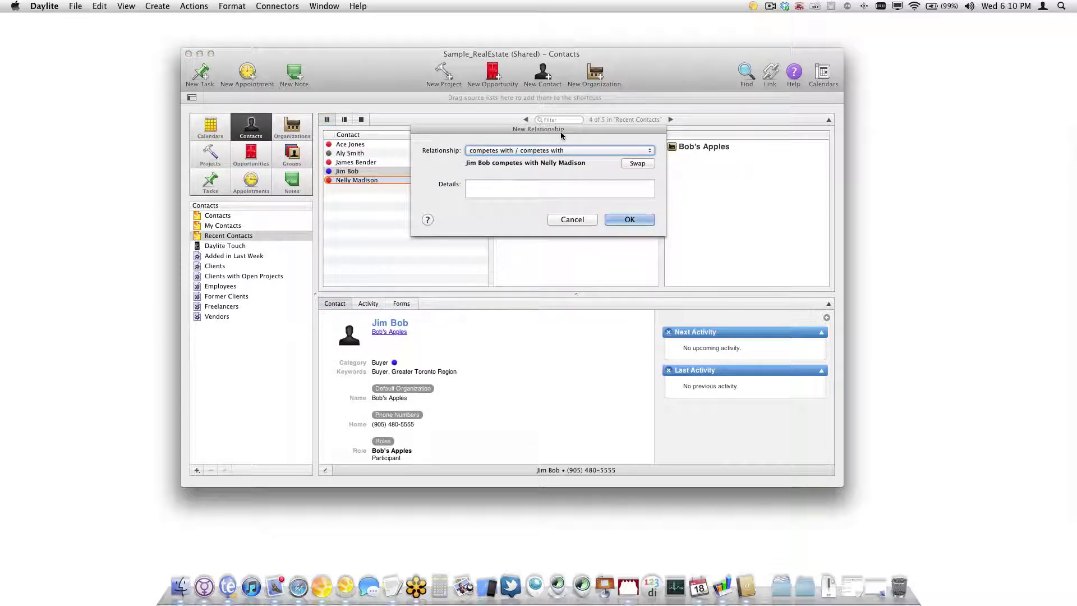
pyautogui.moveTo(565, 135); pyautogui.dragTo(496, 129)
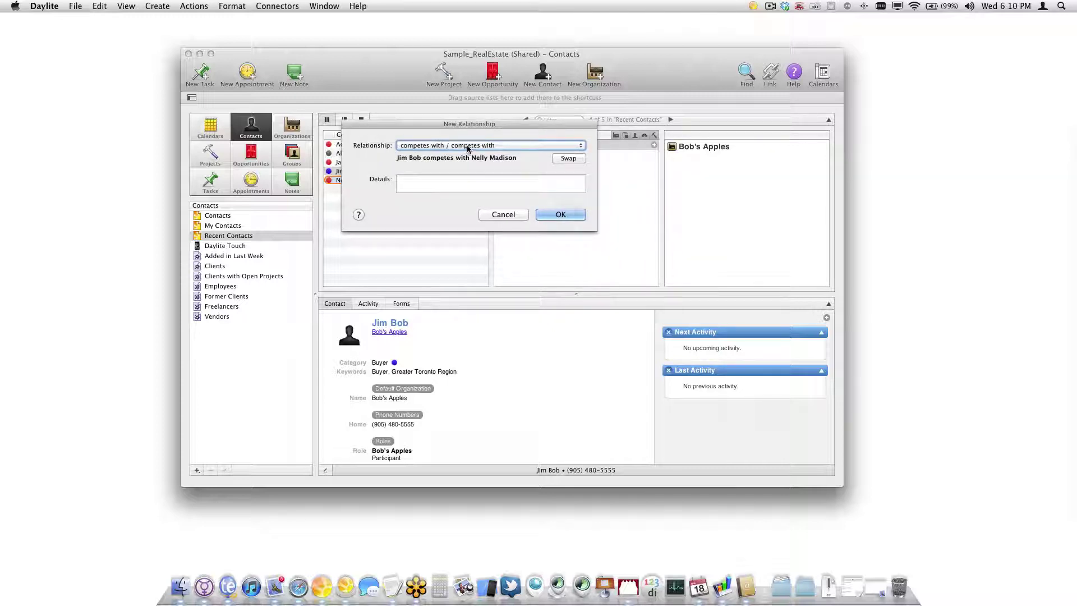
pyautogui.click(468, 147)
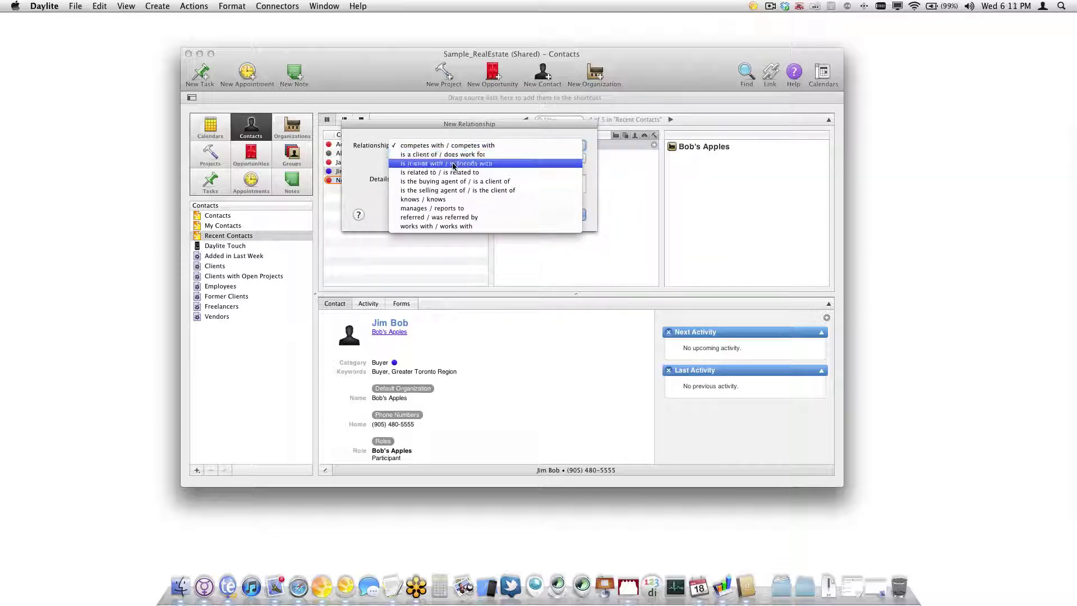
pyautogui.click(435, 220)
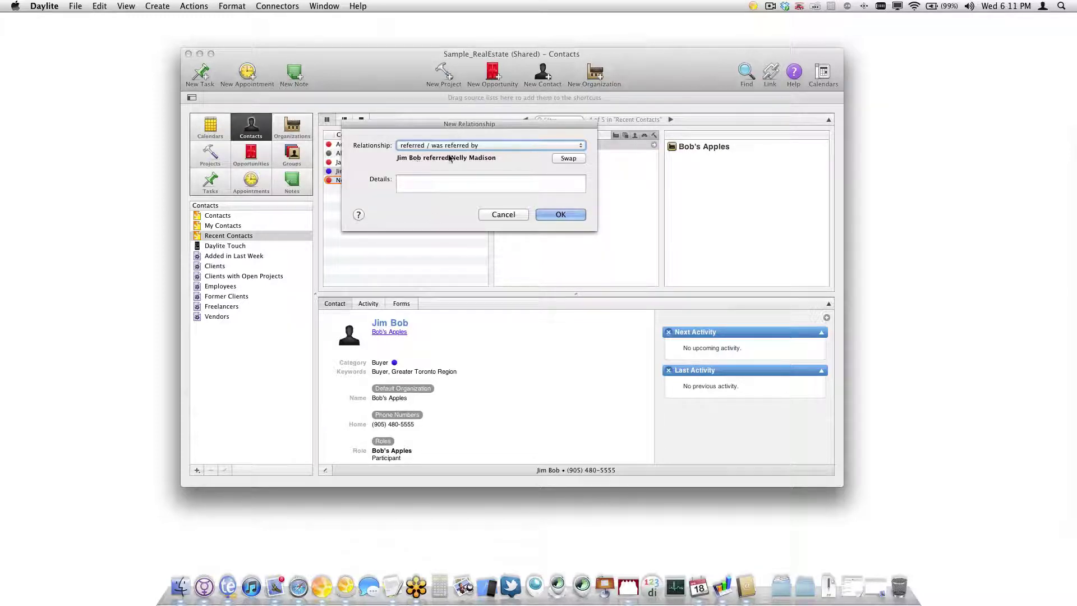
pyautogui.click(562, 158)
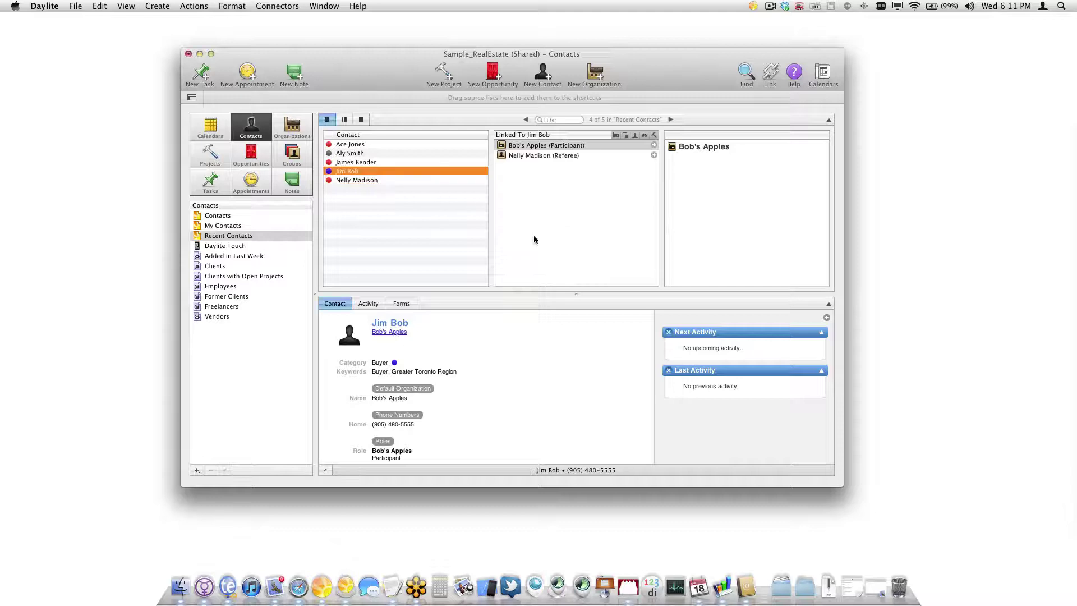
pyautogui.click(528, 156)
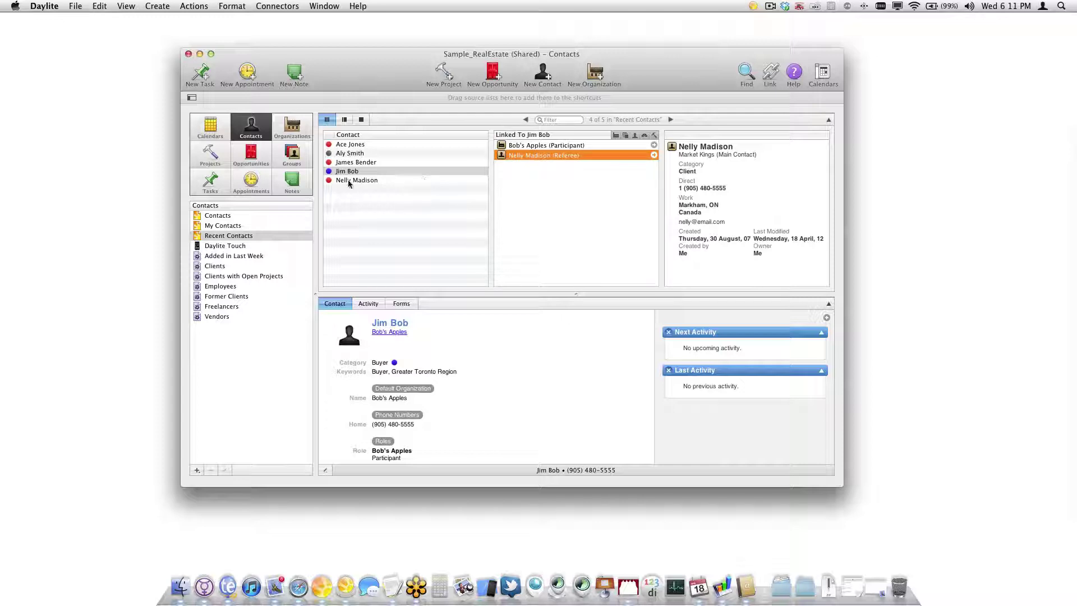
# Add an 'is friends with' relationship between the buyer contact and the Market Kings contact
pyautogui.moveTo(350, 173); pyautogui.dragTo(378, 181)
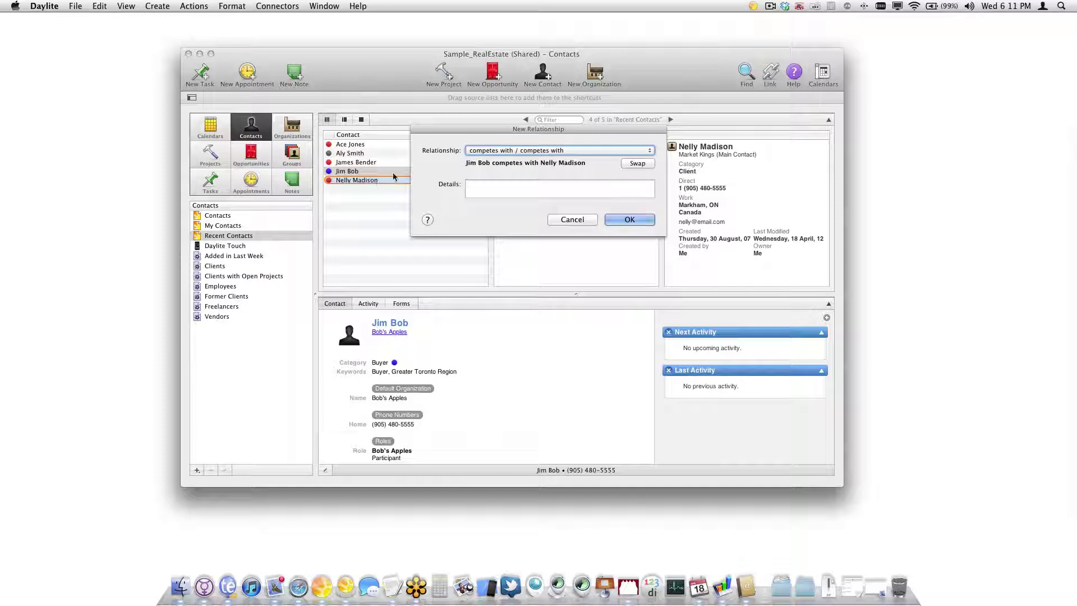
pyautogui.click(514, 150)
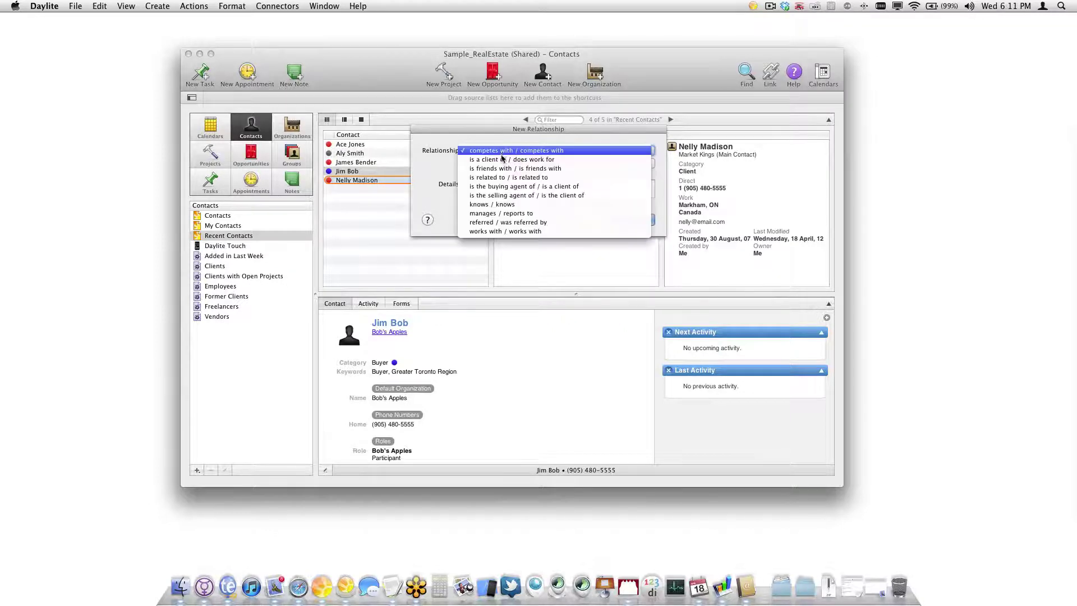
pyautogui.click(522, 222)
pyautogui.click(622, 220)
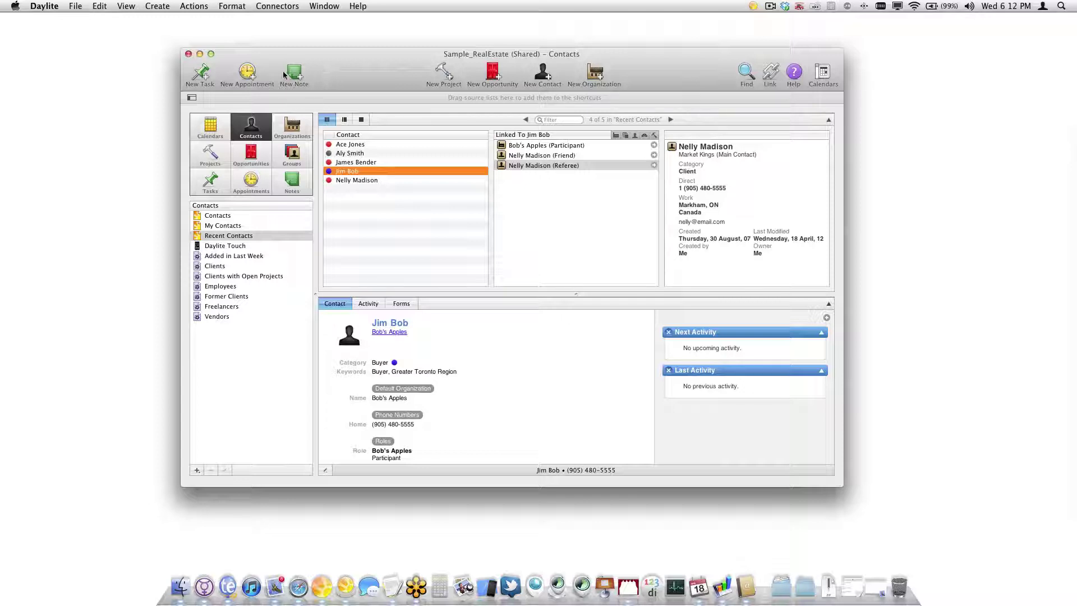
# Create an Outbound Call appointment for the buyer contact starting at 6:00 PM on 04/18/12
pyautogui.click(242, 75)
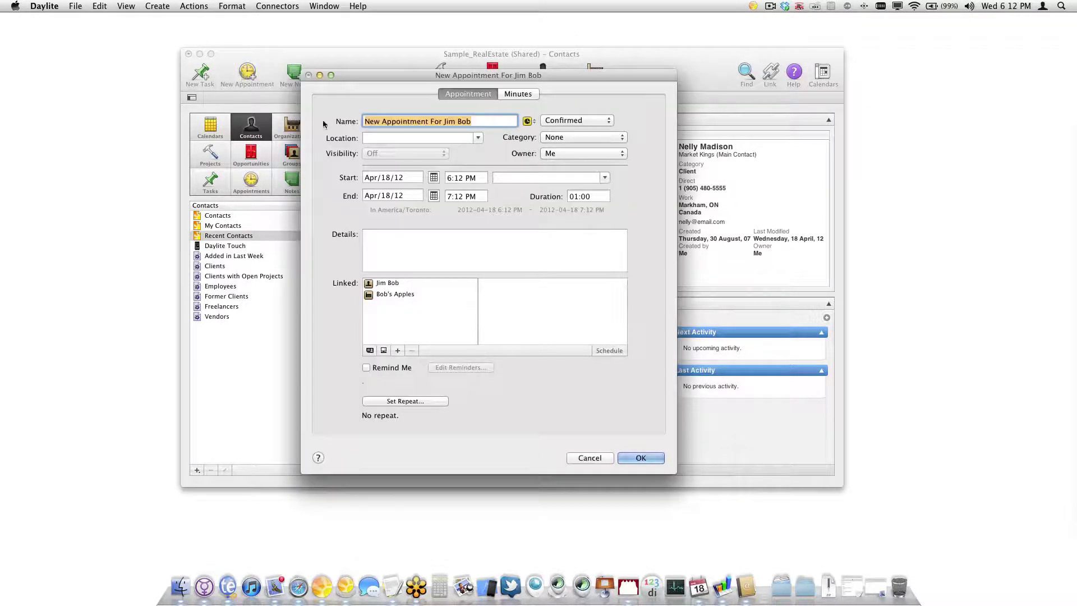
pyautogui.click(460, 179)
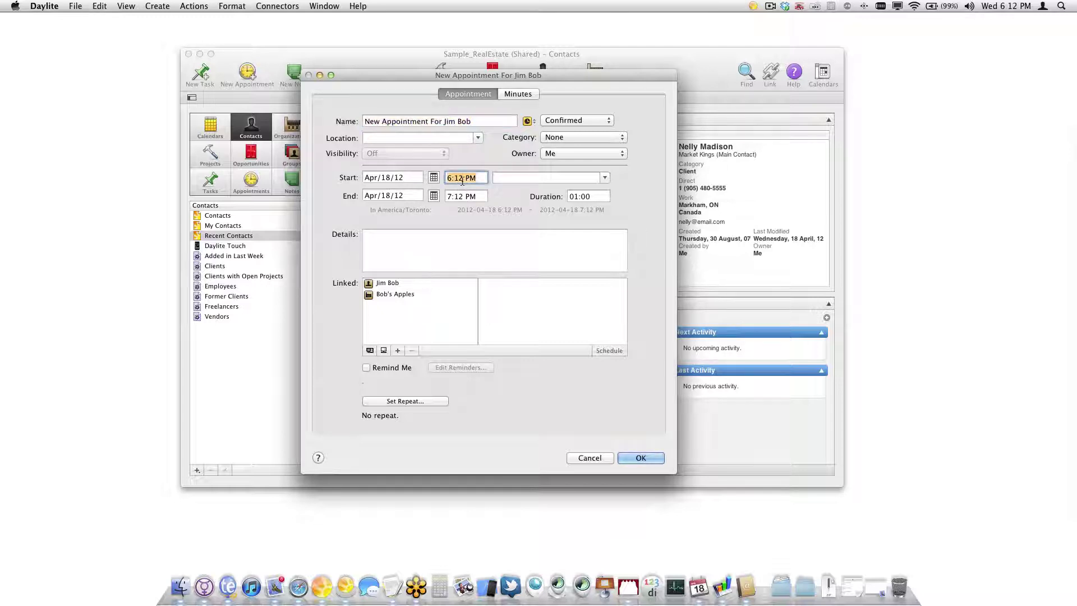
pyautogui.write('6:00 PM')
pyautogui.press('Tab')
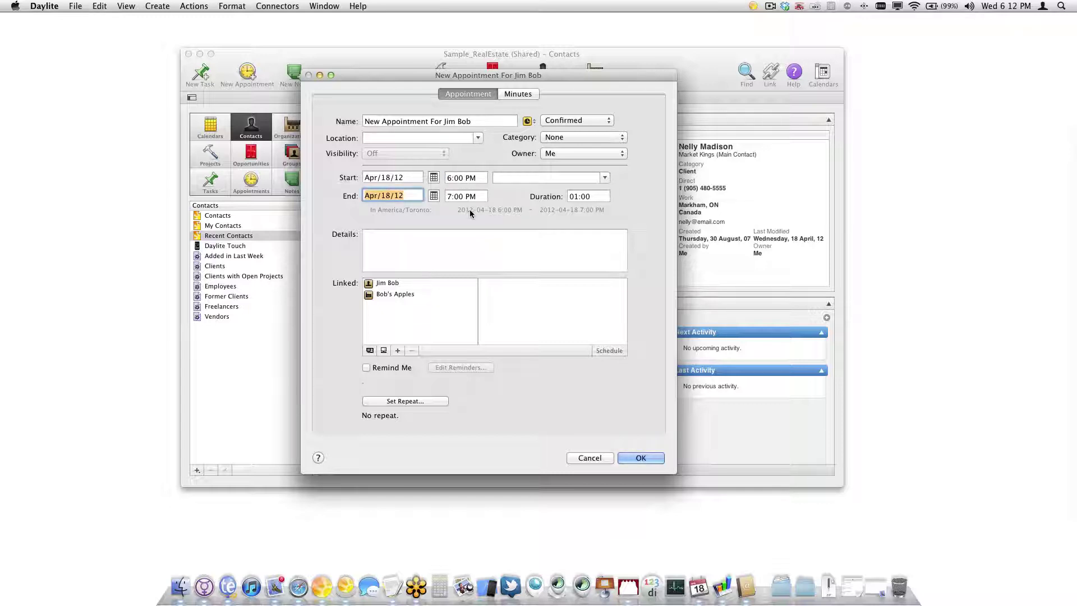
pyautogui.click(529, 122)
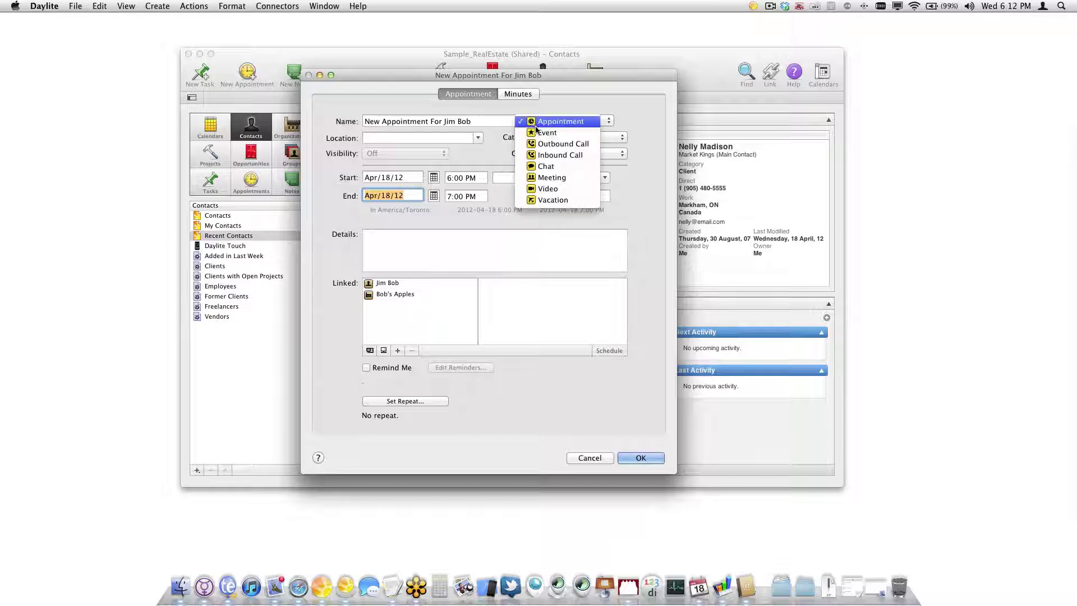
pyautogui.click(555, 144)
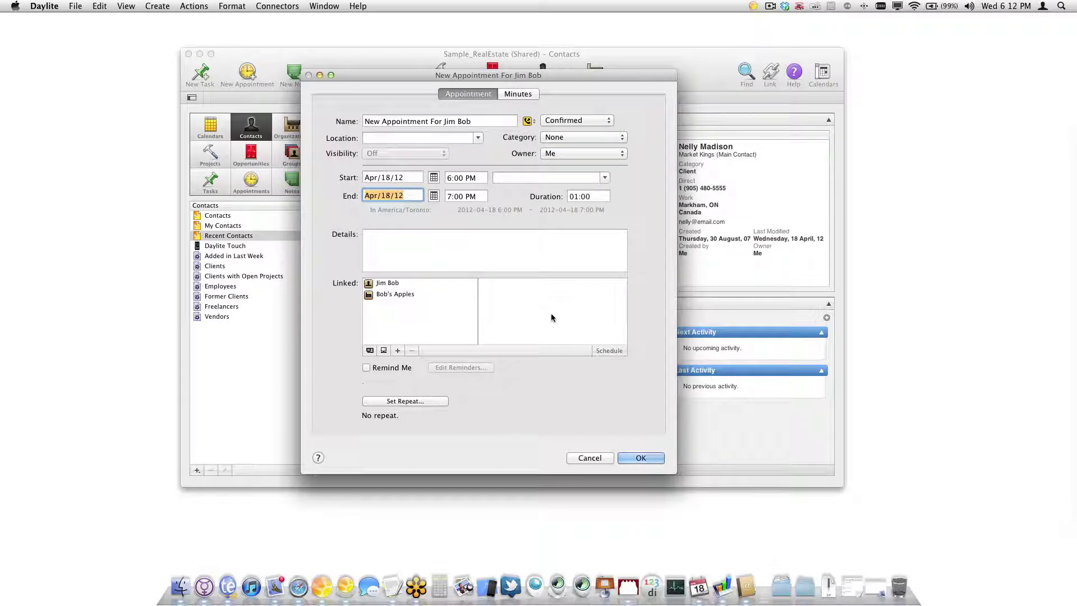
pyautogui.click(624, 456)
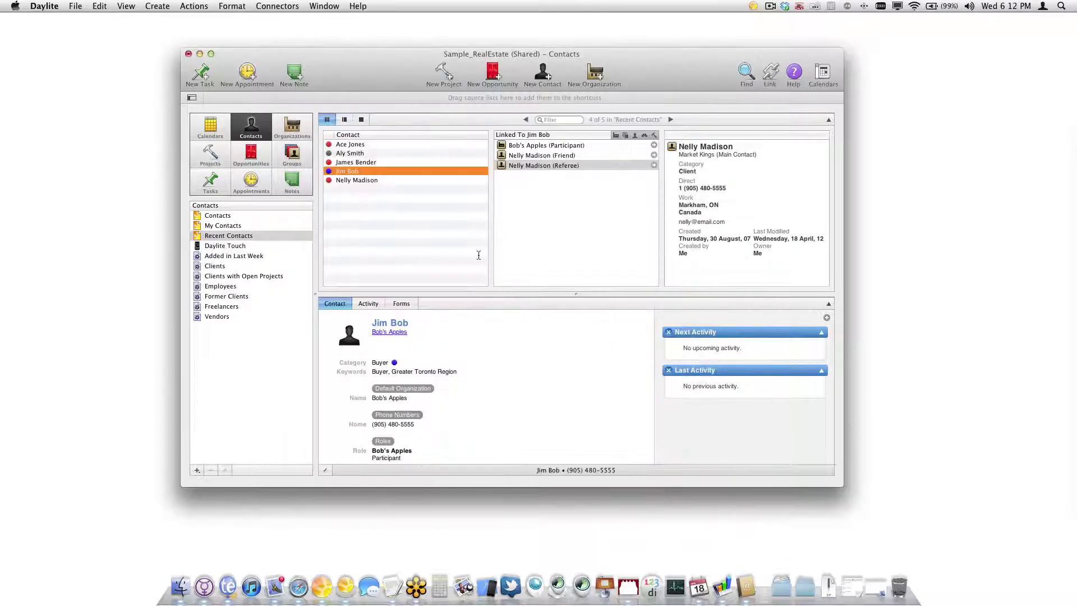
# Start a new Outbound Call task for the buyer contact with a start date set
pyautogui.click(205, 77)
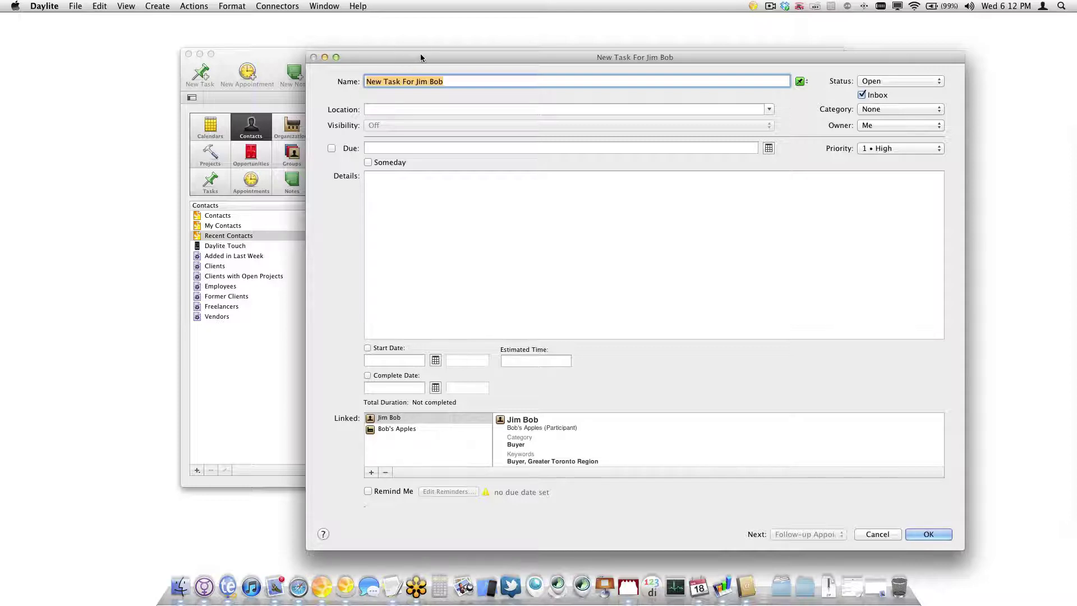
pyautogui.moveTo(421, 55); pyautogui.dragTo(382, 56)
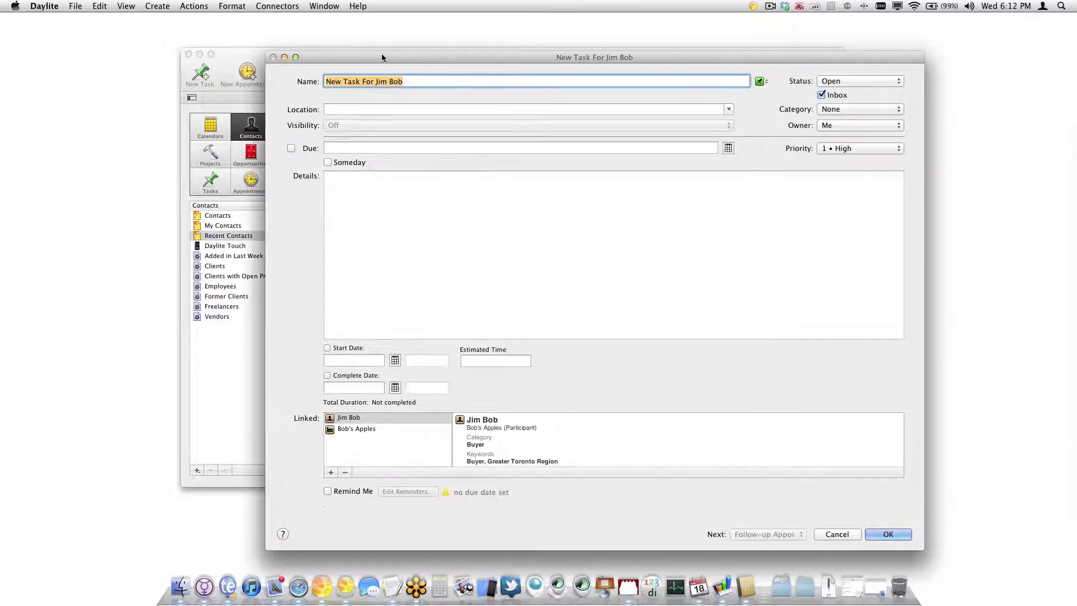
pyautogui.click(760, 81)
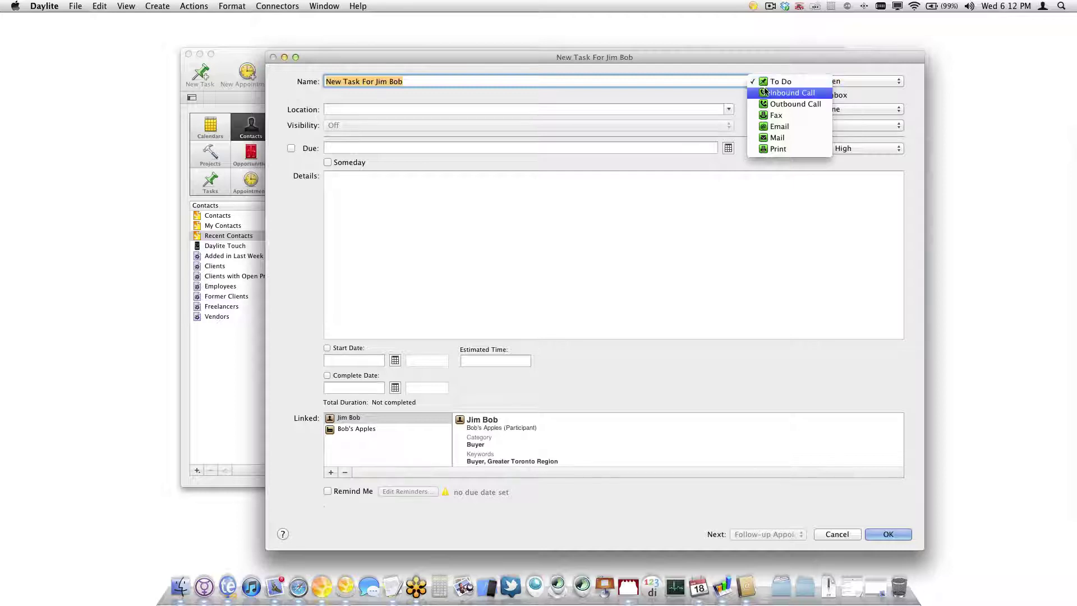
pyautogui.click(789, 105)
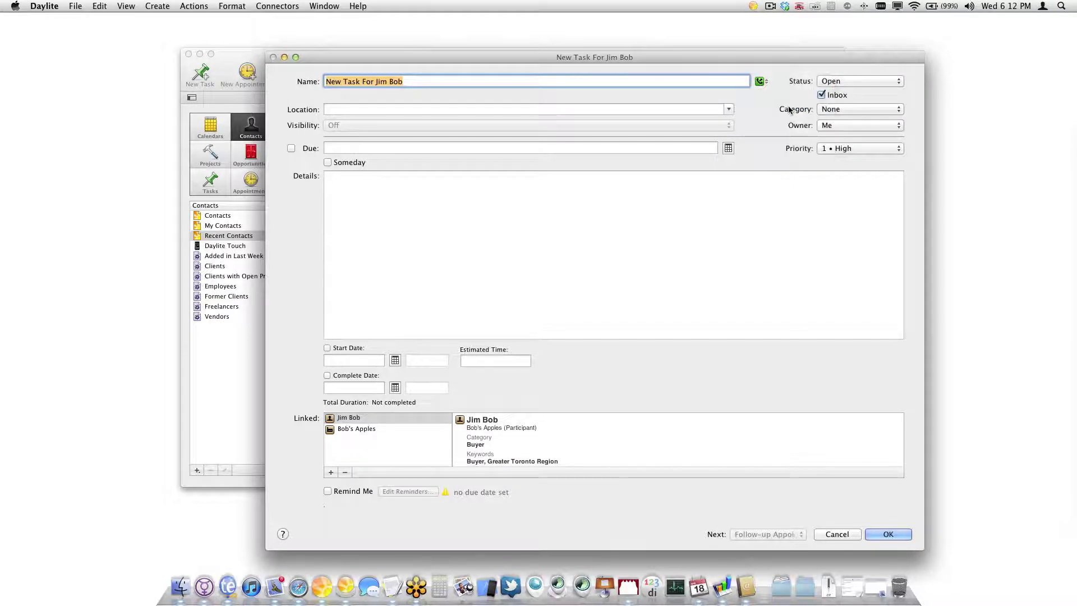
pyautogui.click(327, 347)
# Enter placeholder details in the task and set its complete date, marking it Done
pyautogui.click(415, 288)
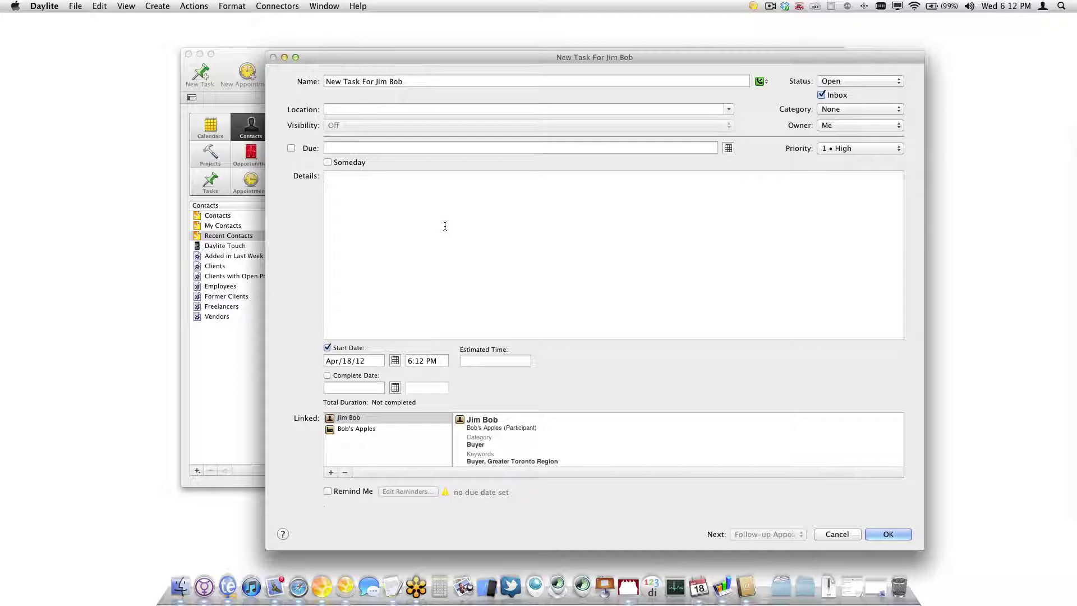
pyautogui.write('asdasdsadasd')
pyautogui.press('Return')
pyautogui.press('Return')
pyautogui.press('Return')
pyautogui.write('dasdsadasda')
pyautogui.press('Return')
pyautogui.press('Return')
pyautogui.write('dasdsadsada')
pyautogui.press('Return')
pyautogui.press('Return')
pyautogui.press('Return')
pyautogui.press('Return')
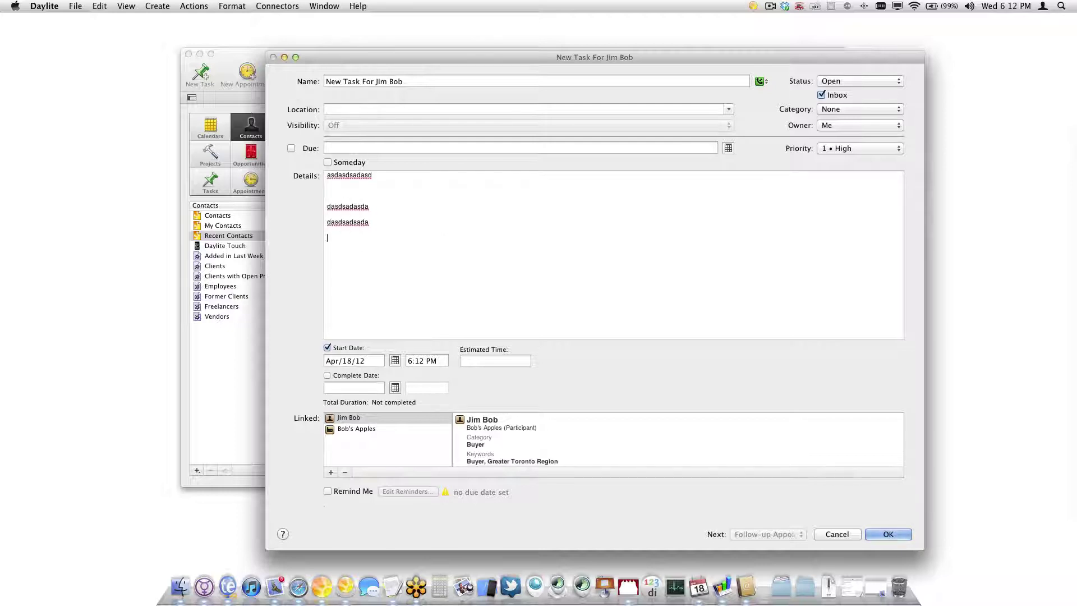
pyautogui.write('dasdadasdda')
pyautogui.click(340, 376)
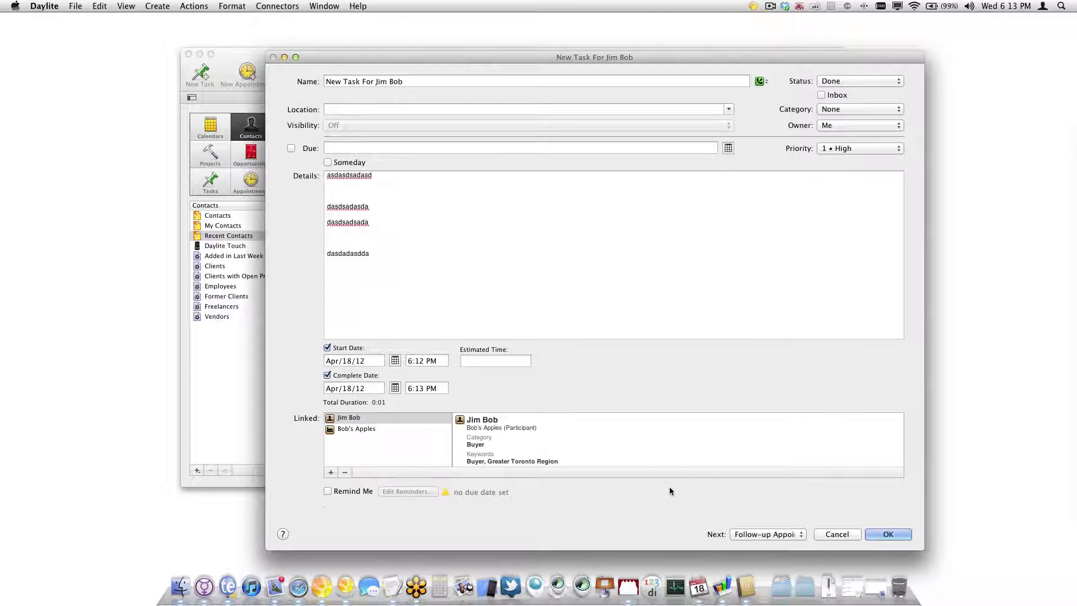
# Keep the task marked completed and save it with Follow-up Task as the next step
pyautogui.click(754, 534)
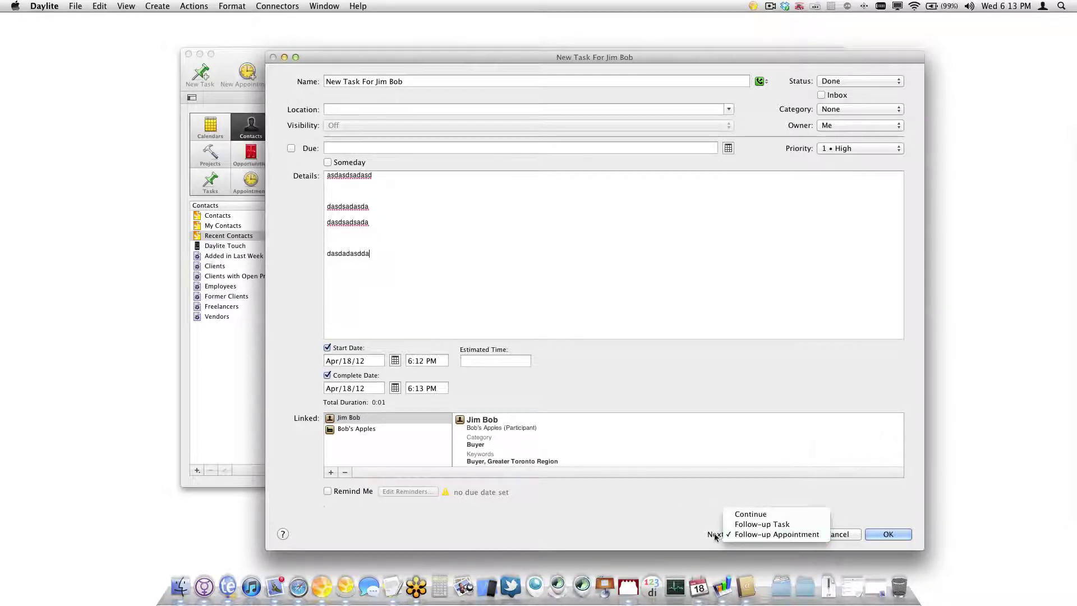
pyautogui.click(724, 533)
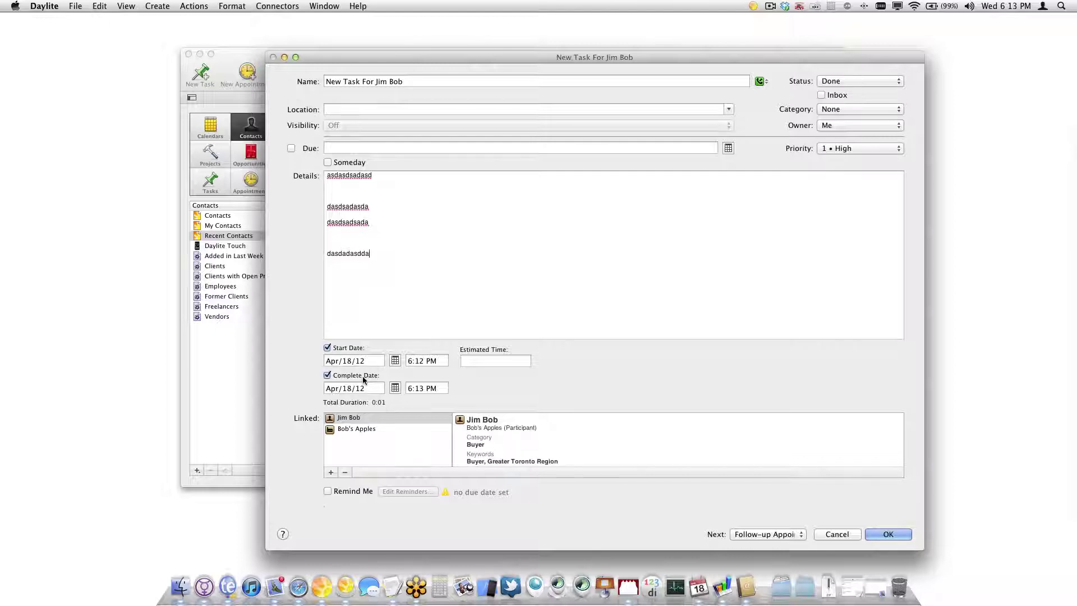
pyautogui.click(327, 375)
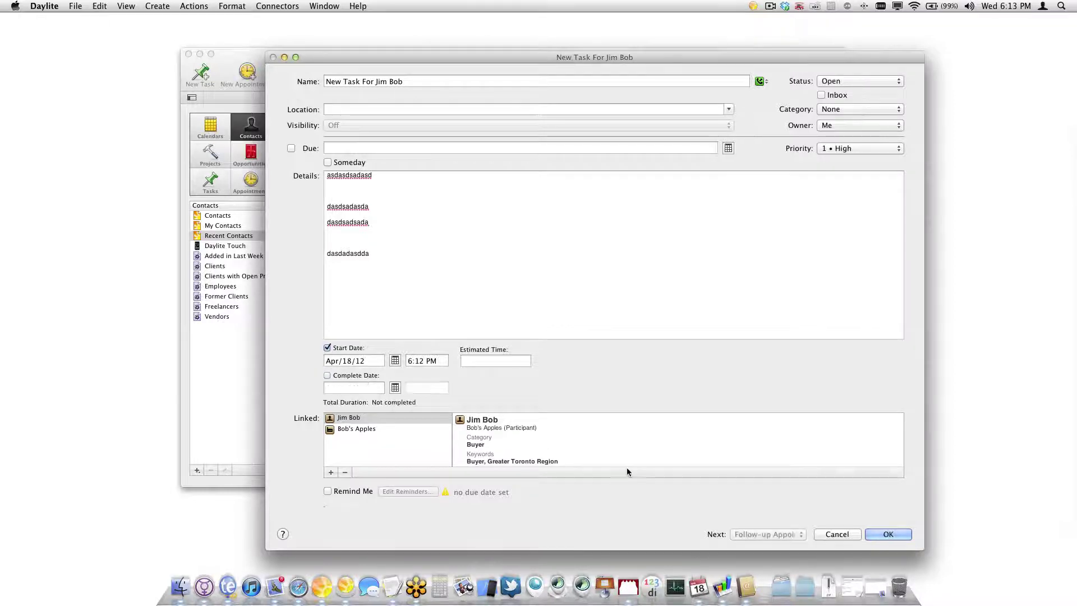
pyautogui.click(342, 375)
pyautogui.click(762, 533)
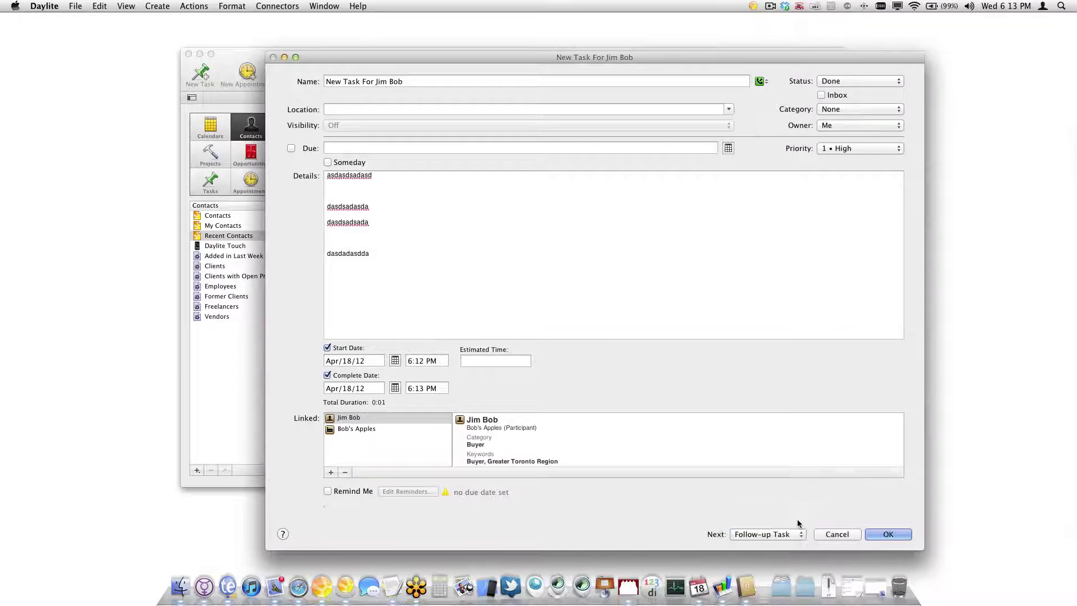
pyautogui.click(798, 524)
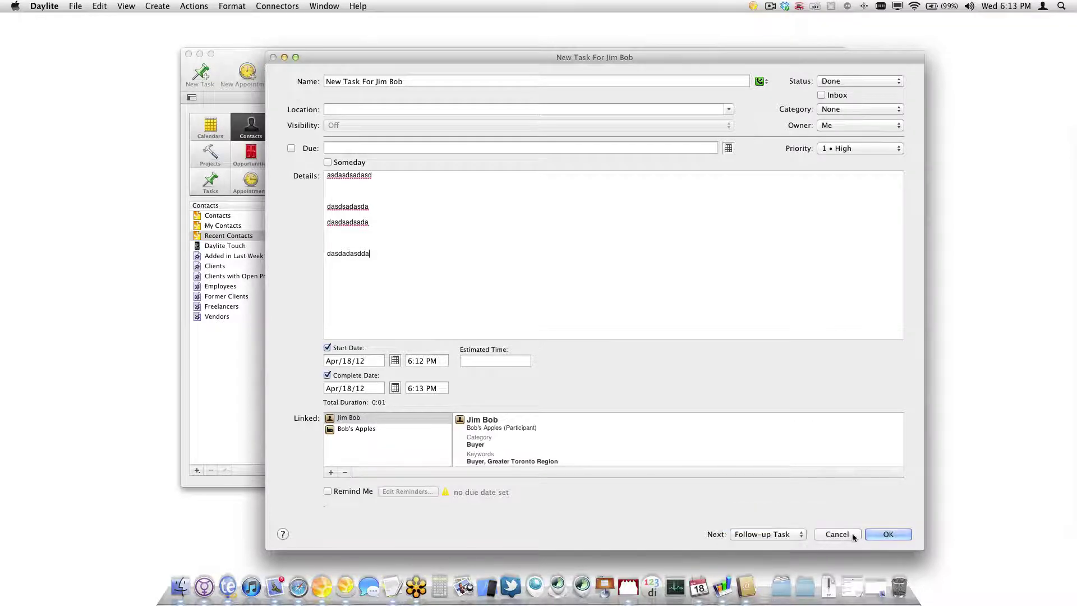
pyautogui.click(886, 534)
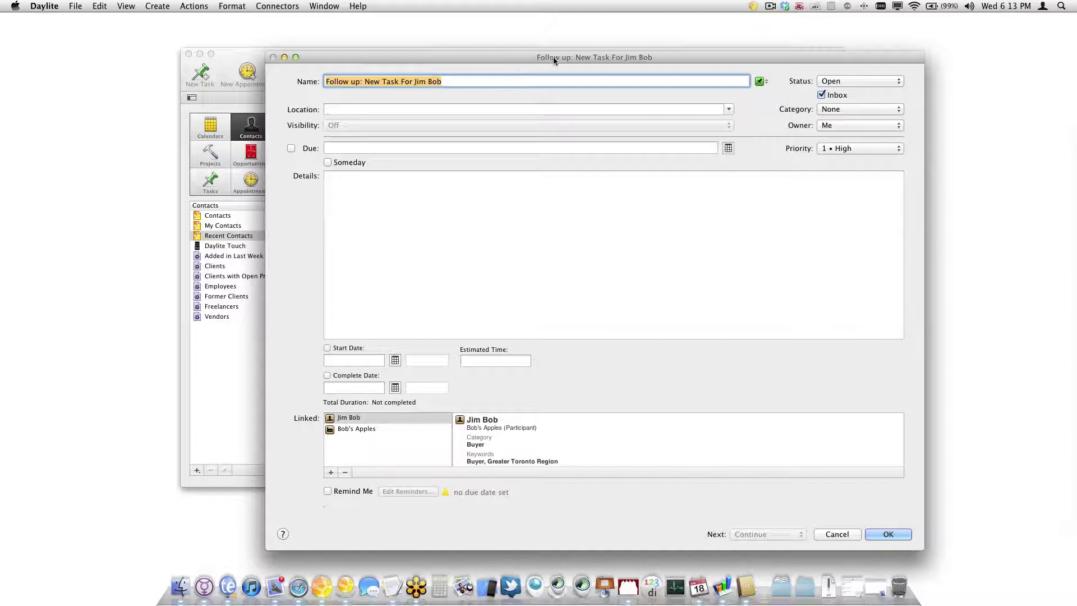
# Set the follow-up task due 'next wed' (04/25/12) with a one-day reminder and save it
pyautogui.moveTo(552, 56); pyautogui.dragTo(509, 38)
pyautogui.click(336, 128)
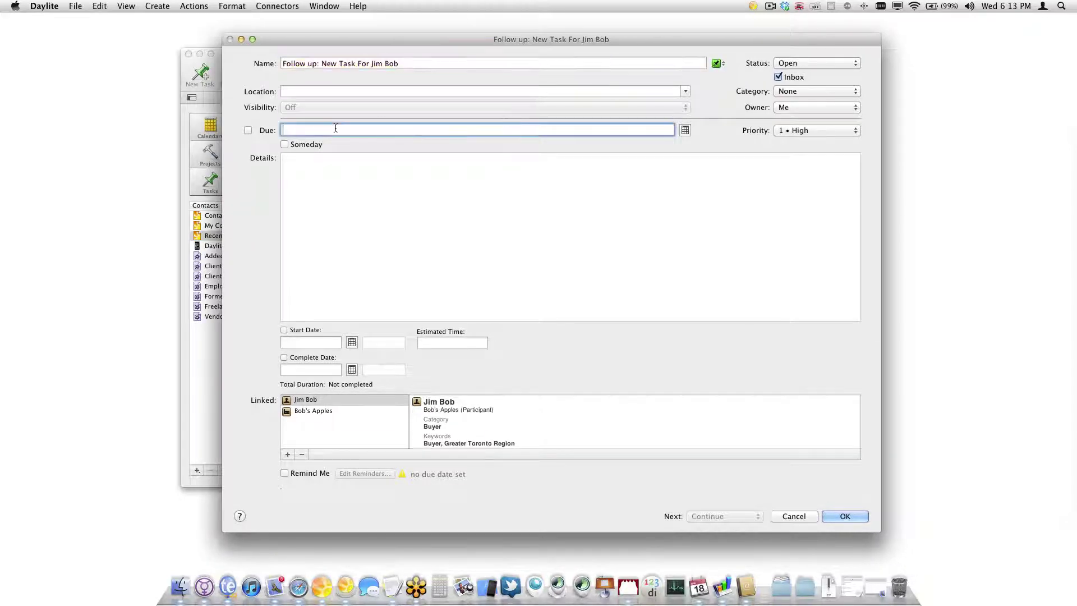
pyautogui.write('next wed')
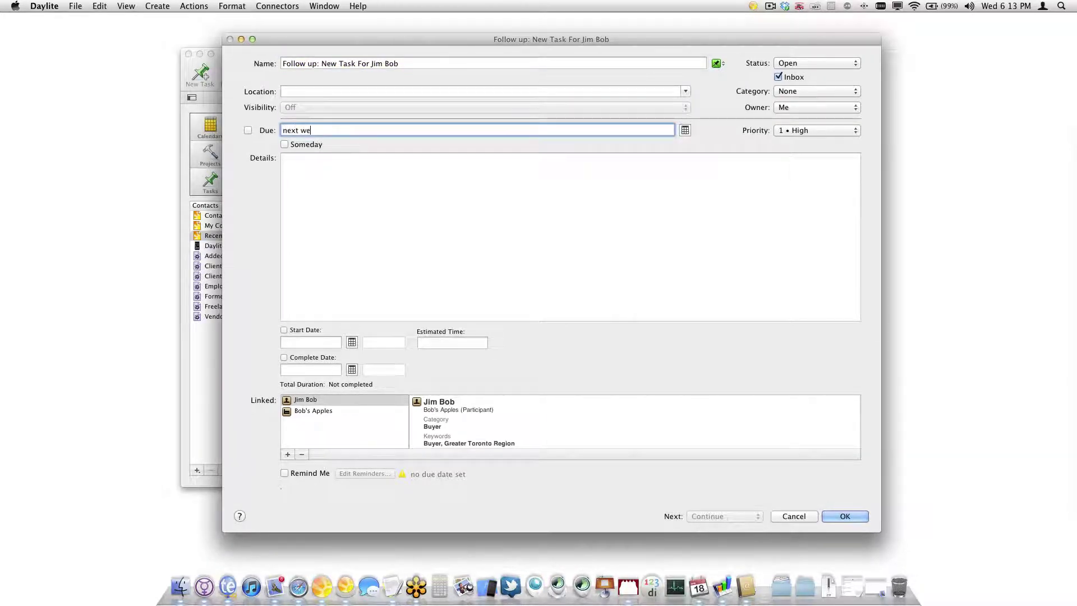
pyautogui.press('Tab')
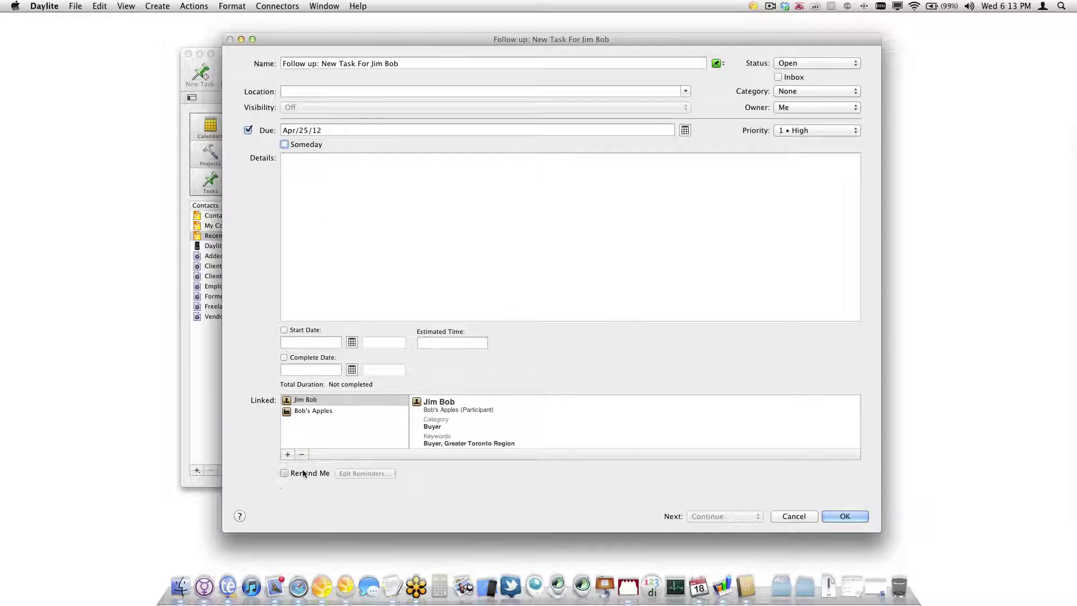
pyautogui.click(285, 473)
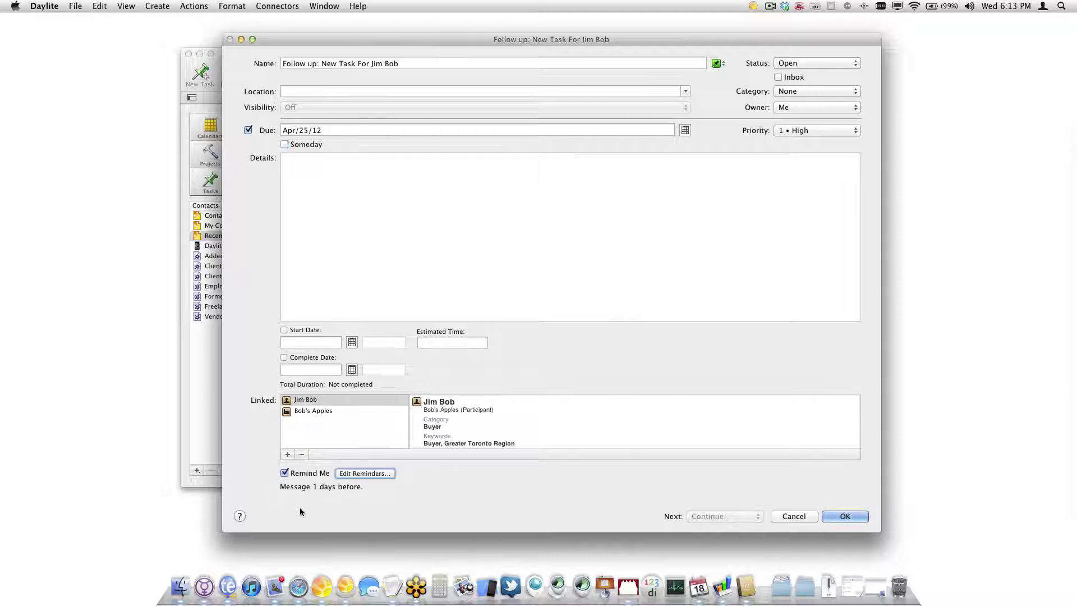
pyautogui.click(844, 516)
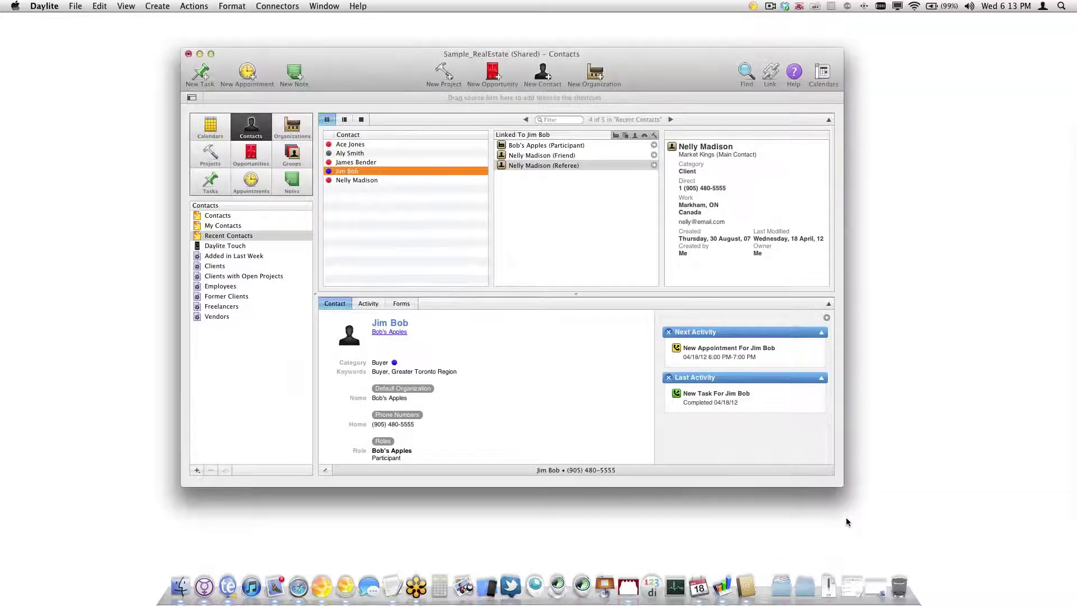
# Review the buyer contact's activities: the New Appointment, the completed task and the follow-up task
pyautogui.click(368, 304)
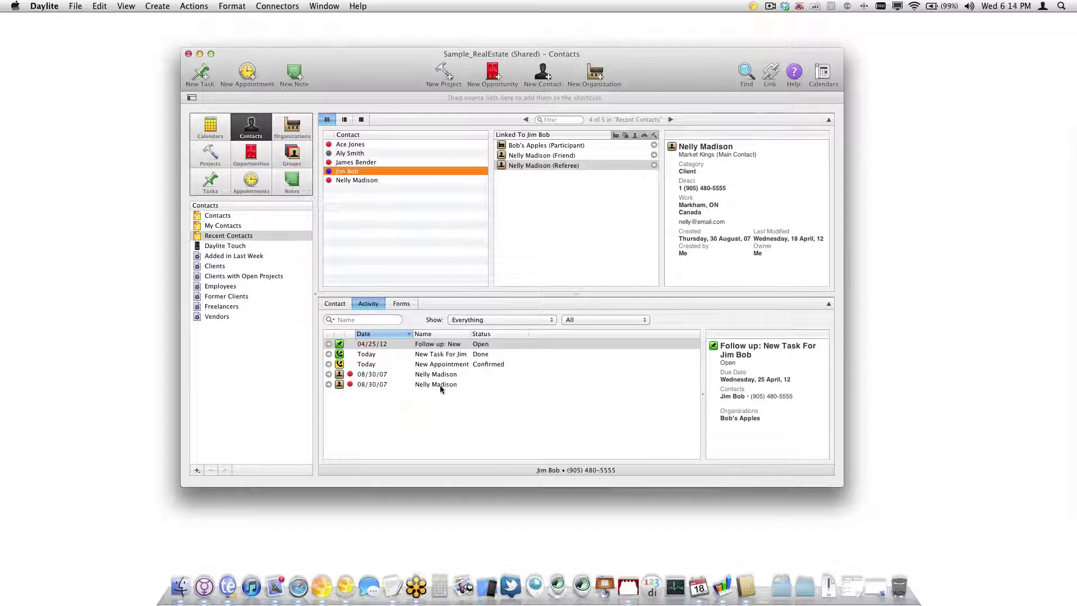
pyautogui.click(421, 367)
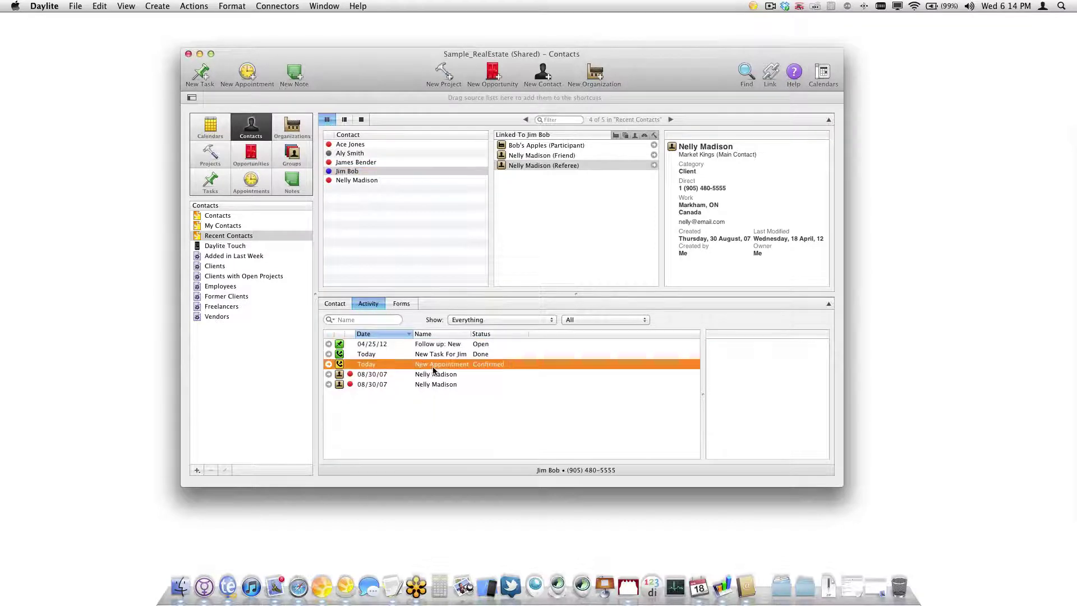
pyautogui.press('Down')
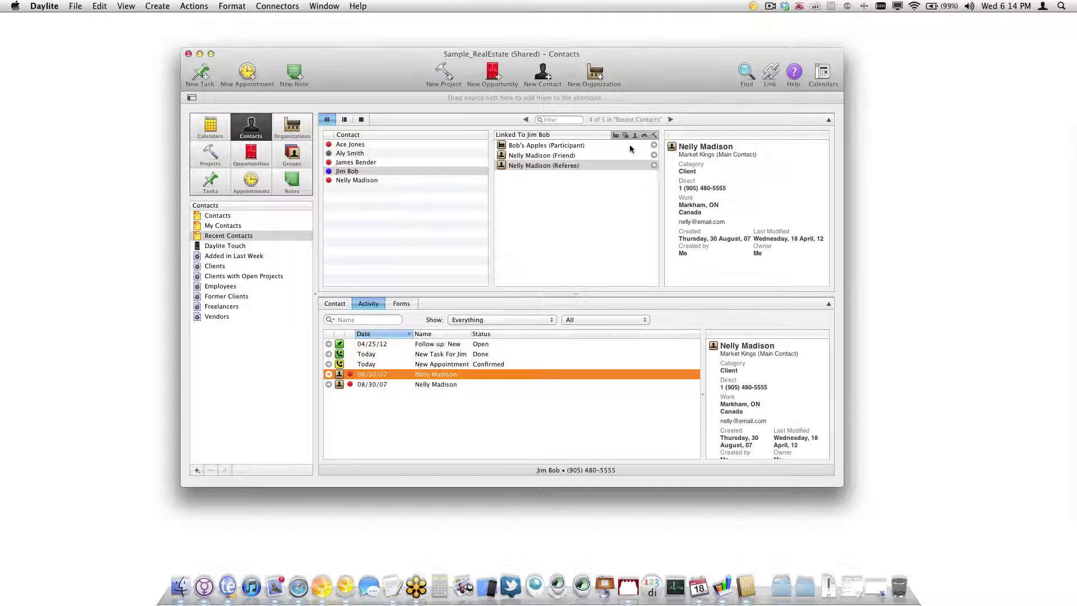
pyautogui.press('Up')
pyautogui.press('Up')
pyautogui.press('Up')
pyautogui.press('Down')
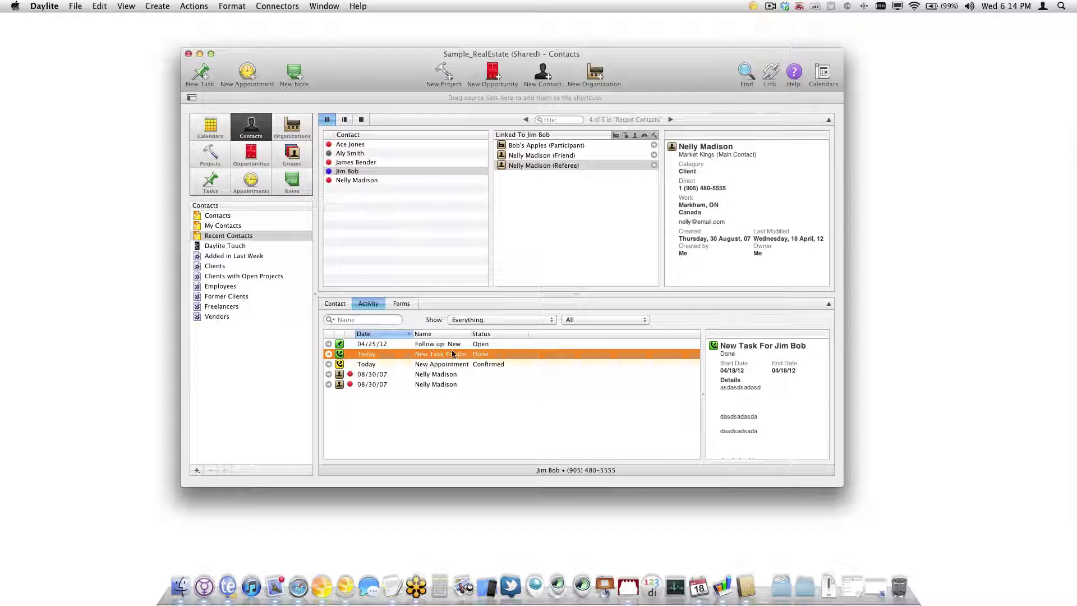
pyautogui.click(463, 345)
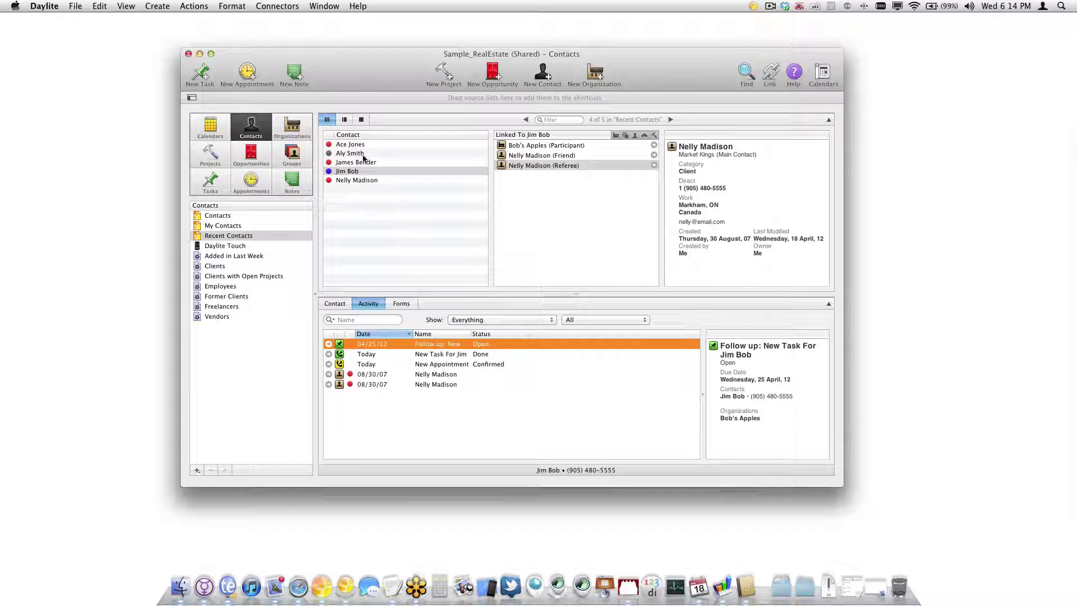
pyautogui.click(348, 172)
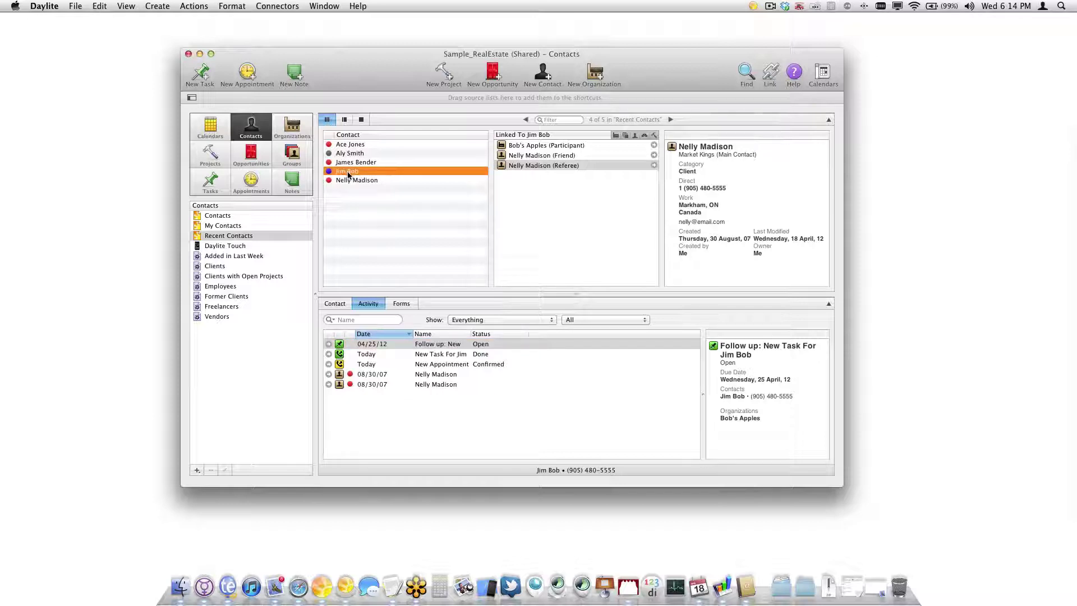
pyautogui.click(277, 587)
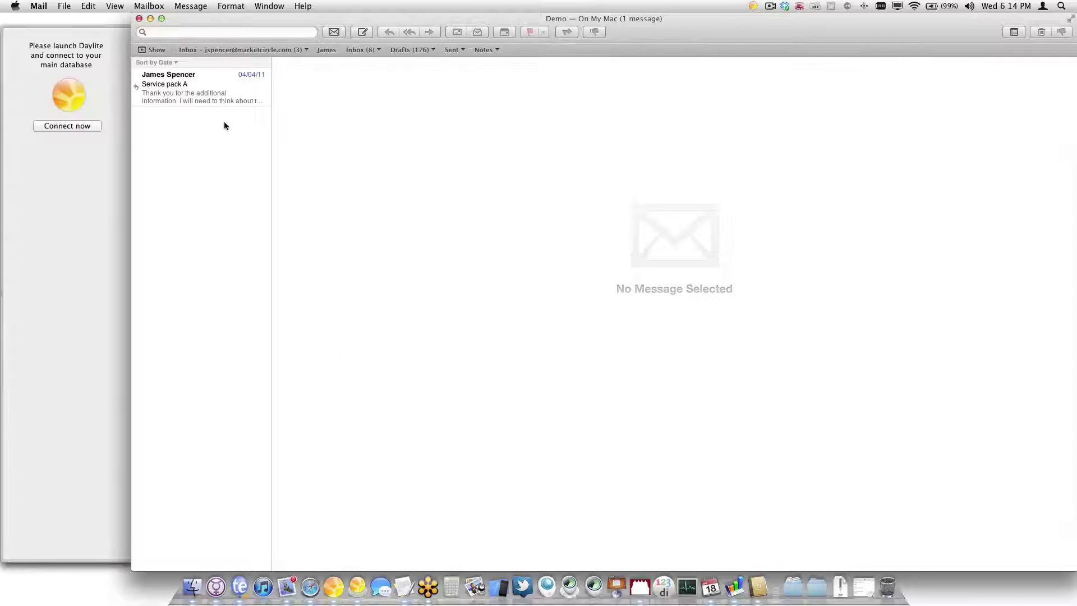
# Arrange the Mail and Daylite windows with the buyer contact's details visible
pyautogui.moveTo(317, 28); pyautogui.dragTo(798, 43)
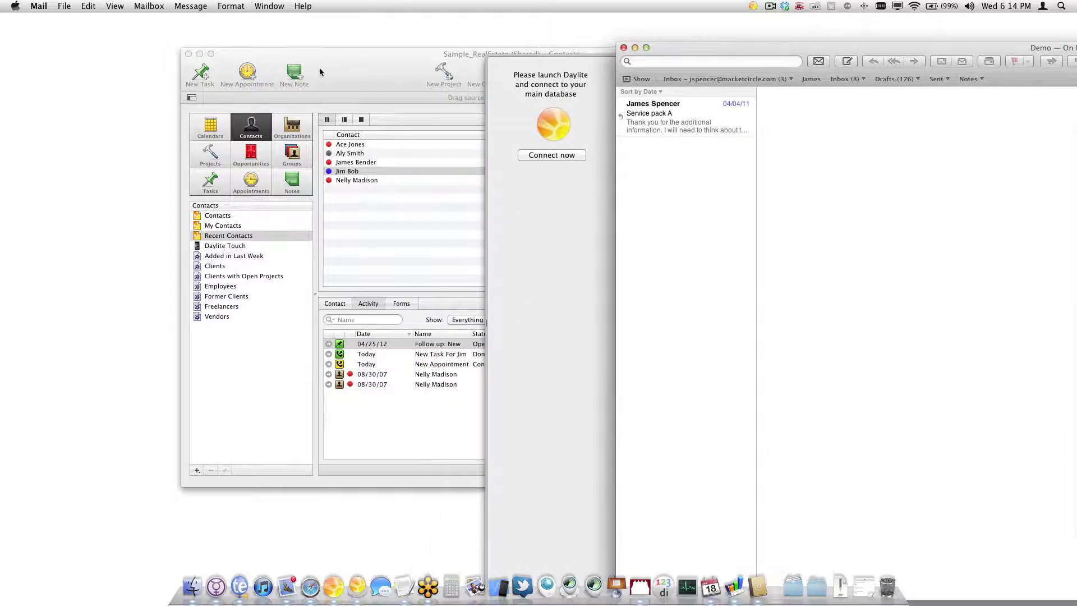
pyautogui.moveTo(336, 54); pyautogui.dragTo(234, 48)
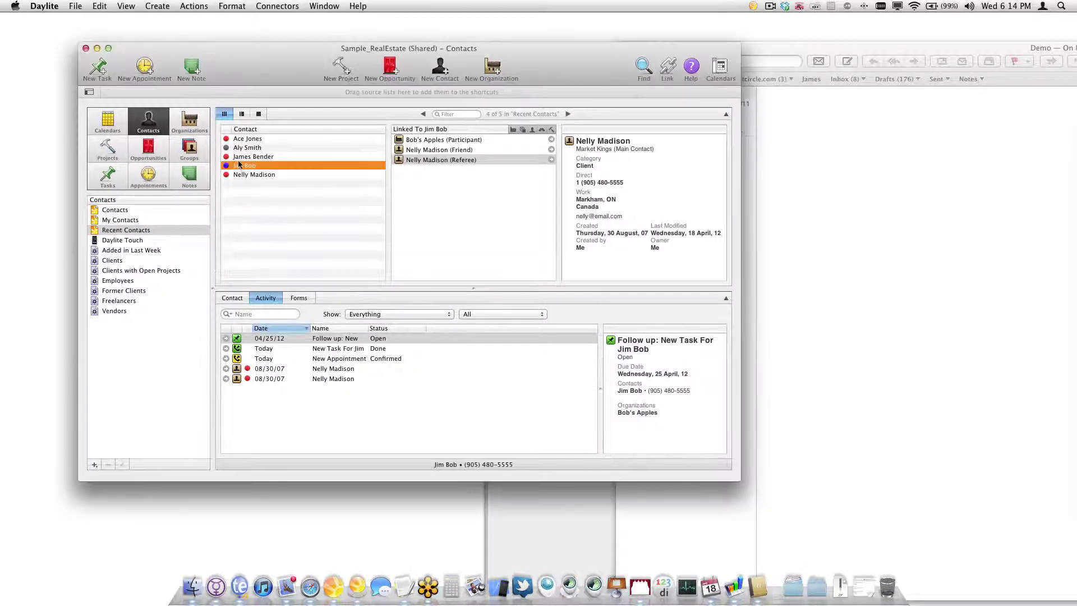
pyautogui.click(238, 297)
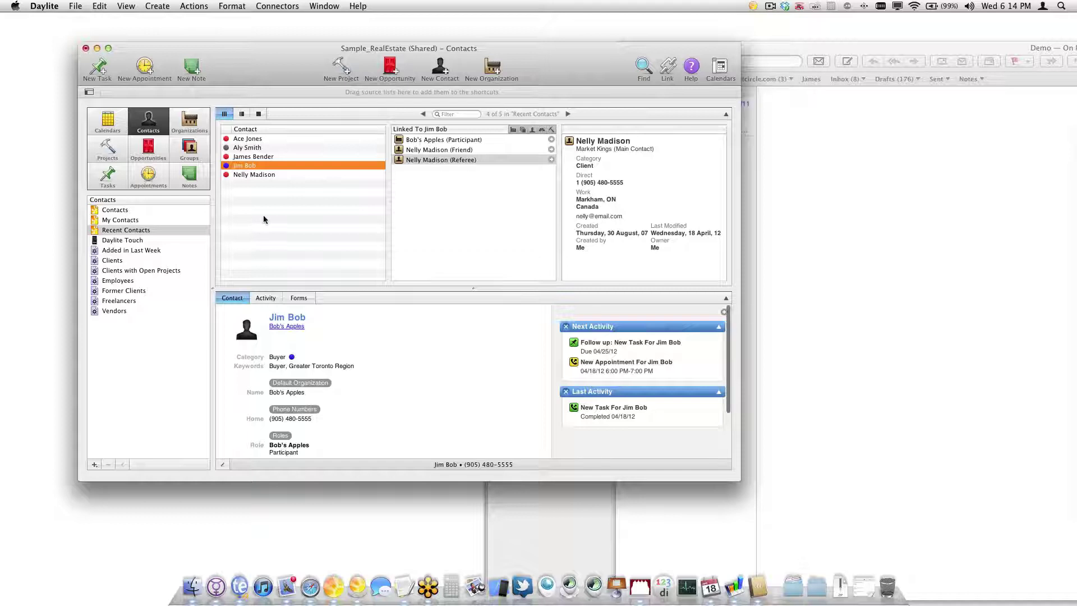
pyautogui.click(908, 186)
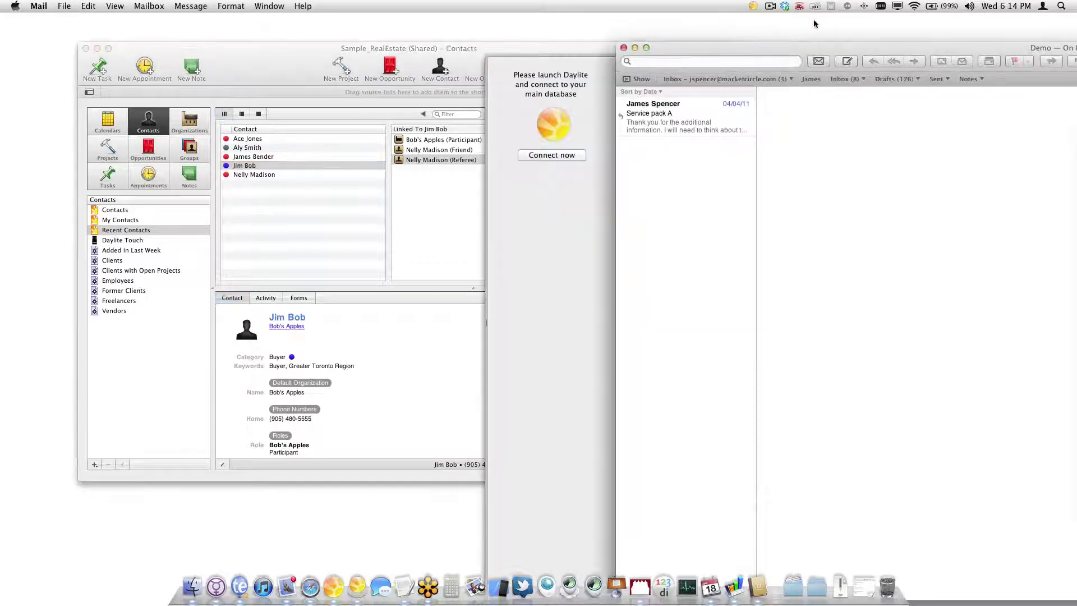
pyautogui.moveTo(812, 39); pyautogui.dragTo(386, 18)
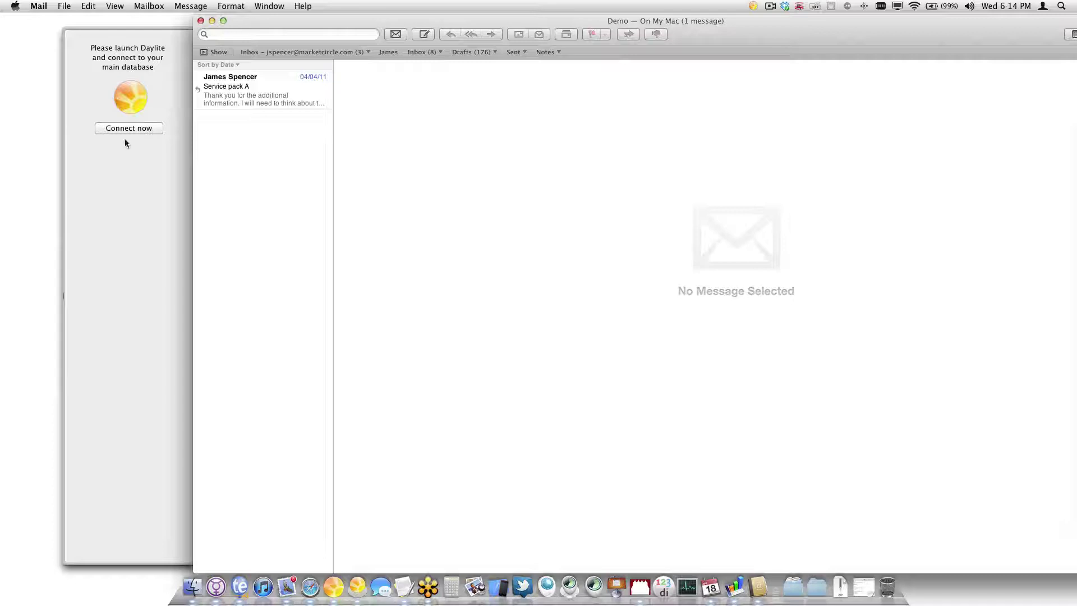
pyautogui.moveTo(314, 23); pyautogui.dragTo(192, 23)
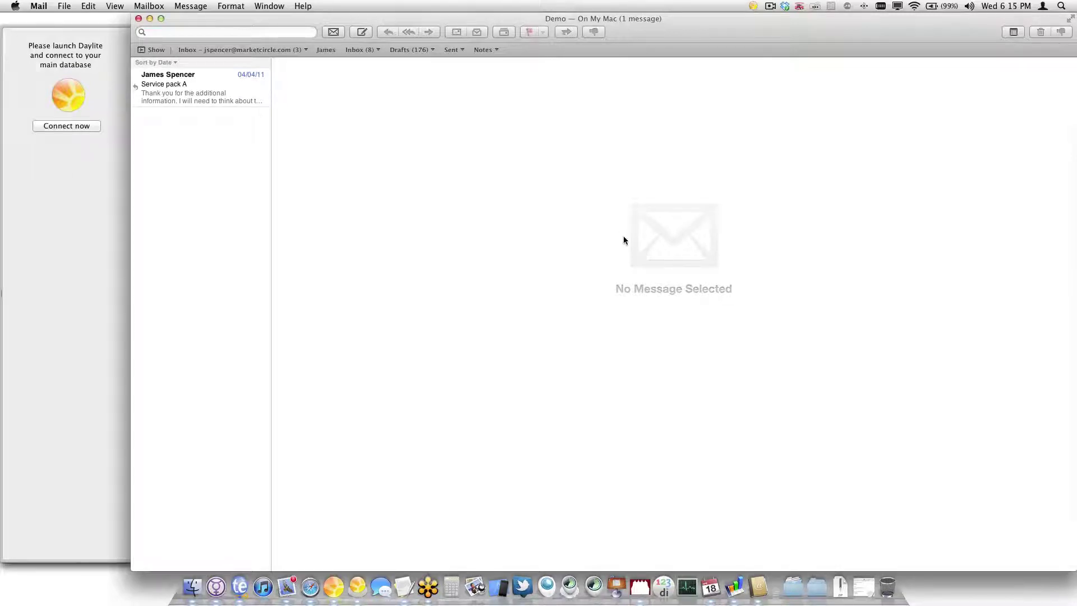
# Connect Mail's Daylite sidebar to the database and open the Service pack A message
pyautogui.click(57, 126)
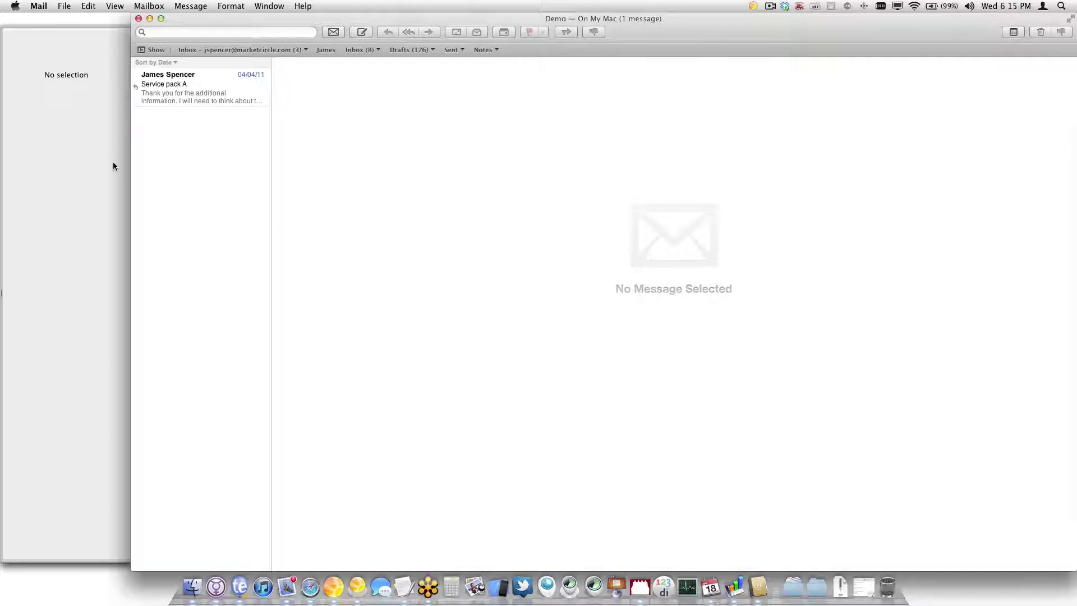
pyautogui.moveTo(699, 45); pyautogui.dragTo(719, 94)
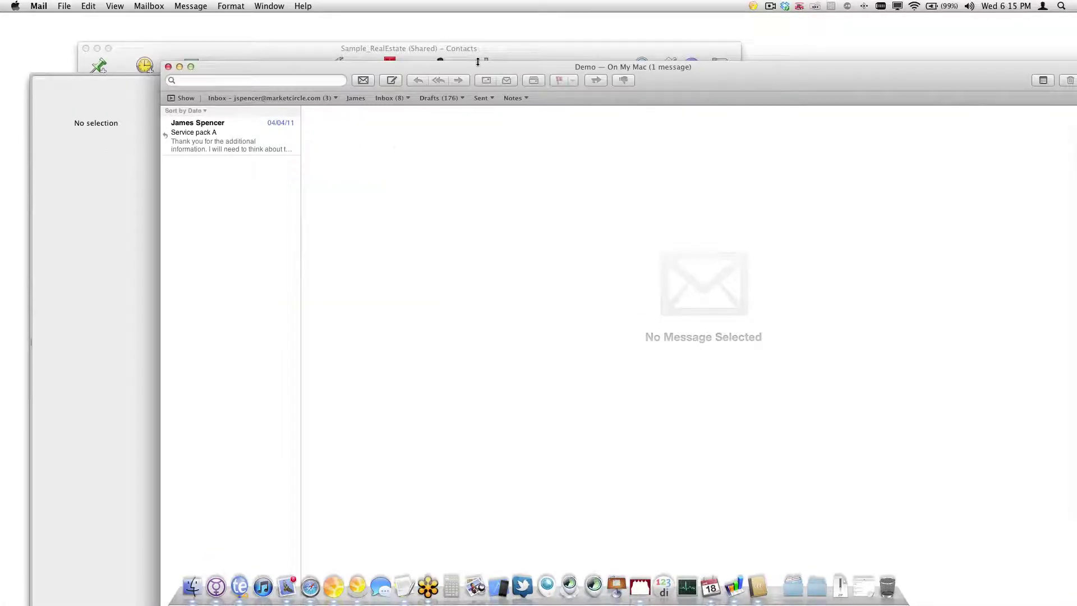
pyautogui.moveTo(467, 67); pyautogui.dragTo(530, 78)
pyautogui.click(286, 154)
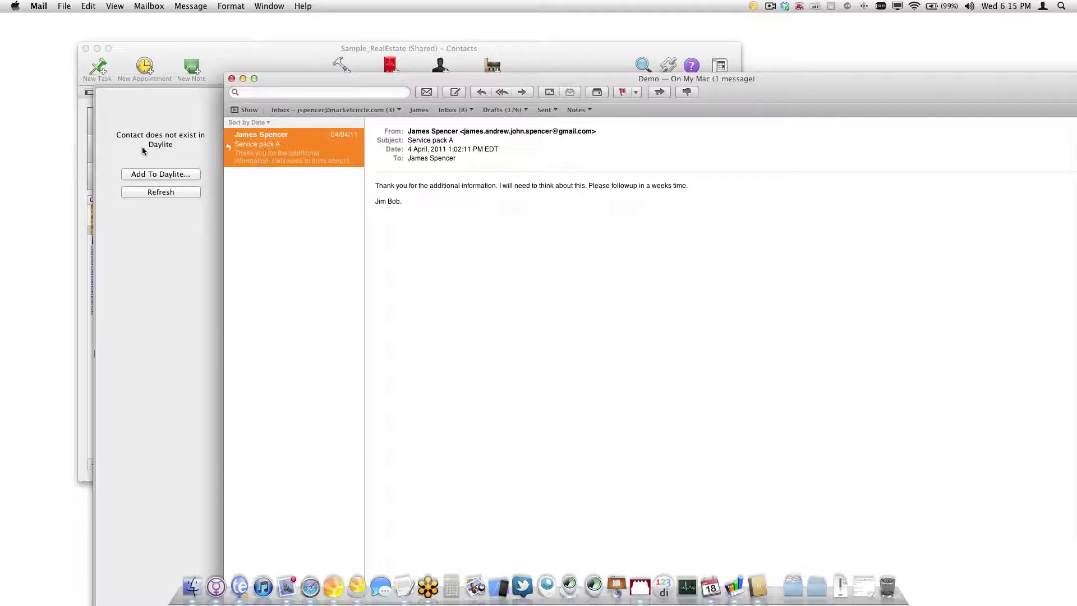
# Search Daylite for the buyer contact by name and add the sender's e-mail address to it
pyautogui.click(145, 175)
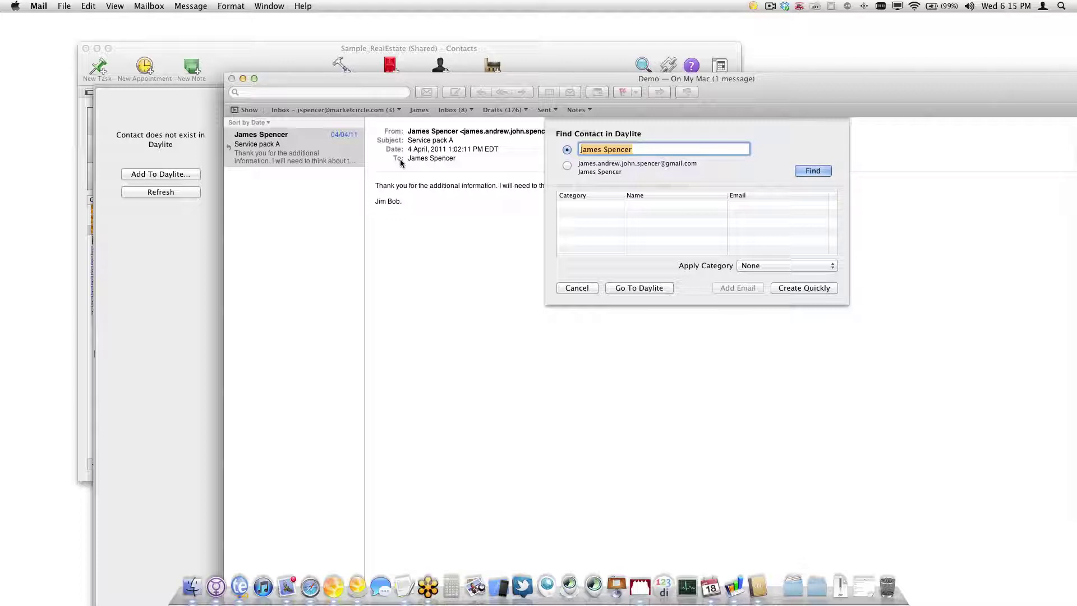
pyautogui.write('Jim Bo')
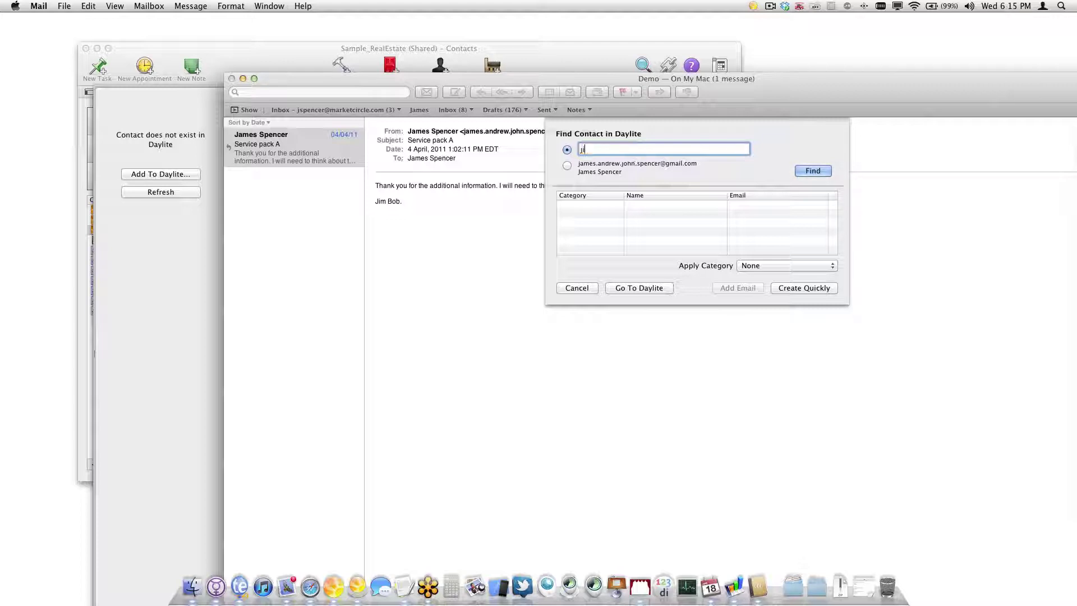
pyautogui.write('b')
pyautogui.press('BackSpace')
pyautogui.write('m bob')
pyautogui.press('Return')
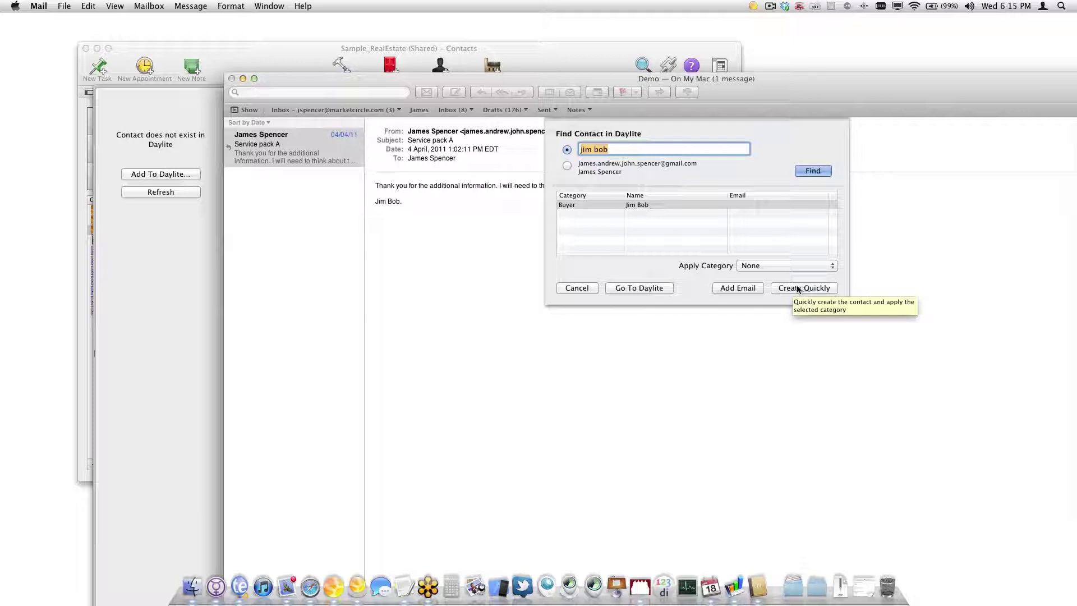
pyautogui.click(729, 289)
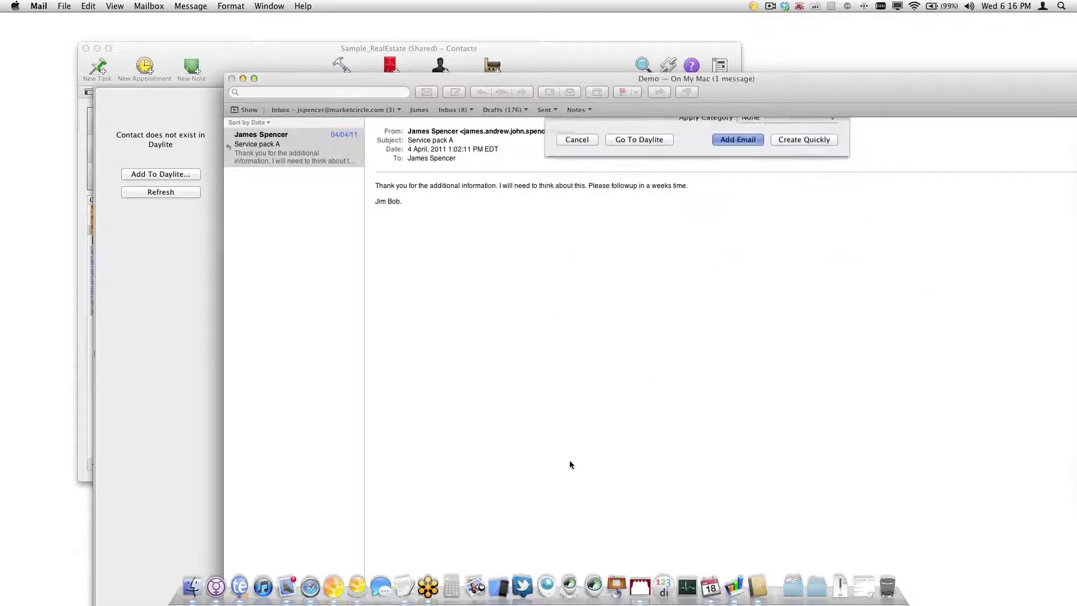
pyautogui.moveTo(779, 97); pyautogui.dragTo(707, 47)
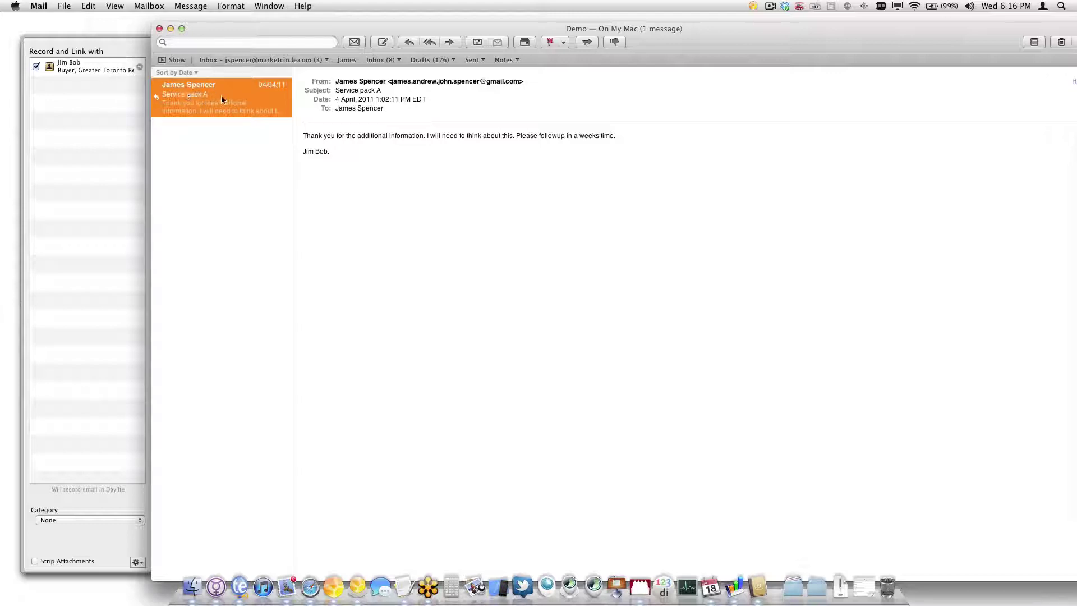
# Reply to Service pack A with 'No problem, here is that information.'
pyautogui.press('super+r')
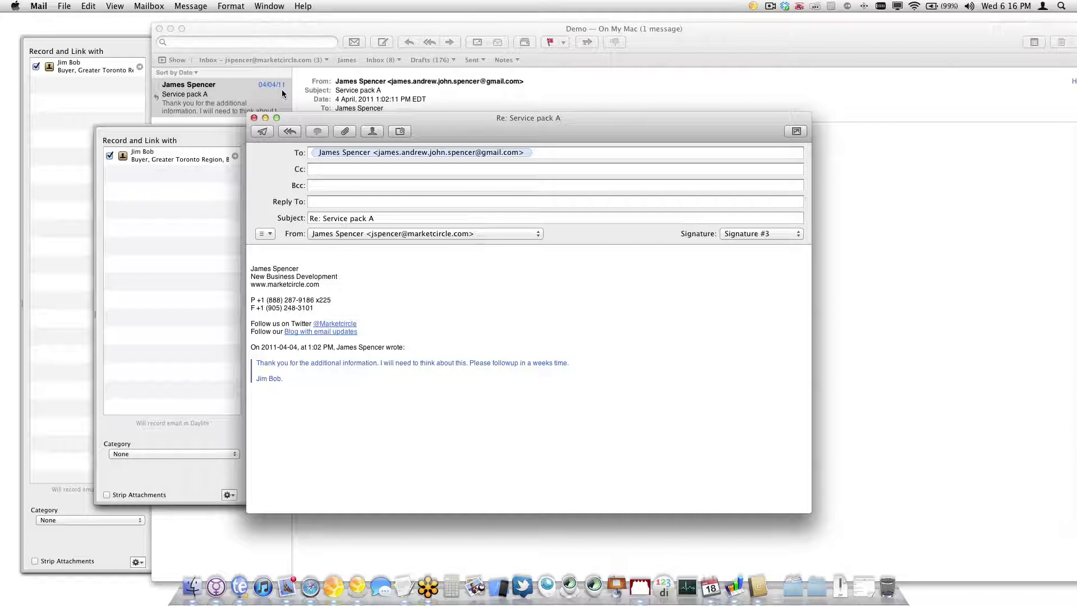
pyautogui.write('No problem.')
pyautogui.write(' jer')
pyautogui.write('e is th')
pyautogui.write('at information.')
pyautogui.press('Return')
pyautogui.press('Return')
pyautogui.press('Return')
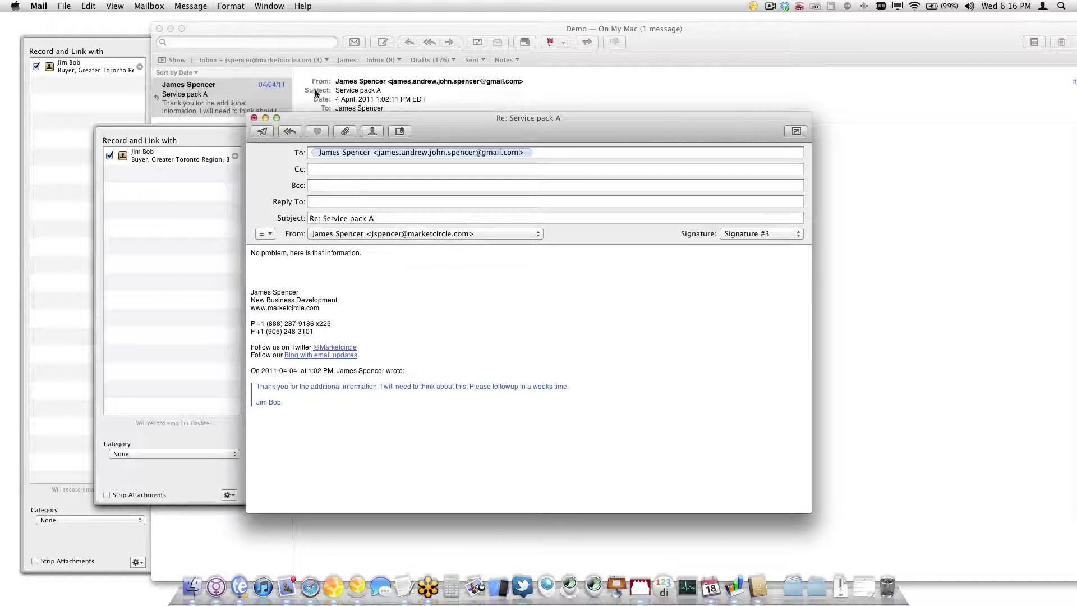
pyautogui.moveTo(392, 137); pyautogui.dragTo(469, 88)
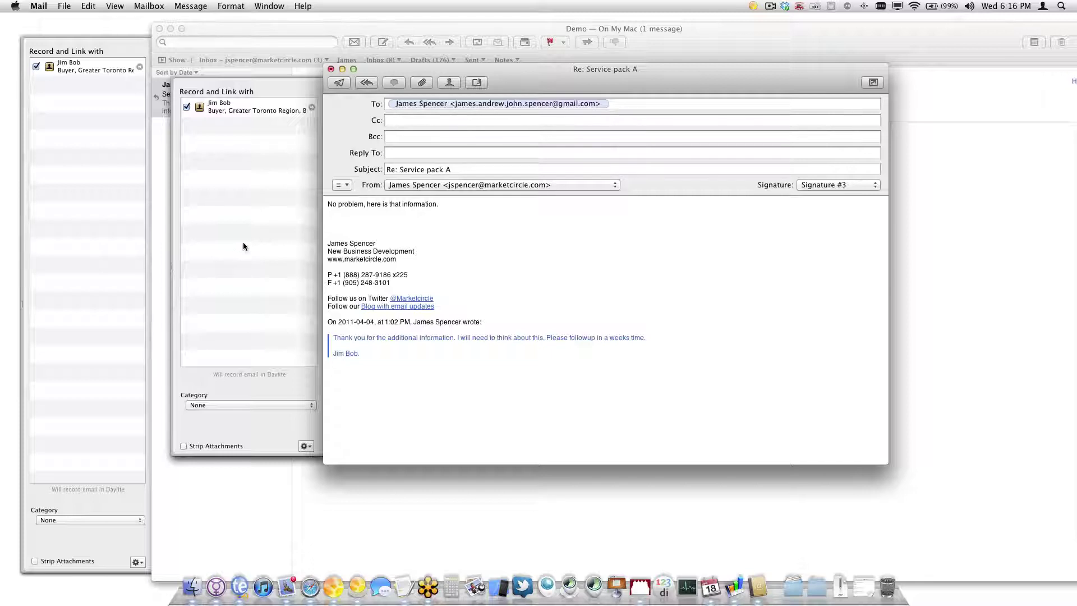
# Insert the desktop photo into the reply body below the text
pyautogui.scroll(-1, 243, 241)
pyautogui.press('F11')
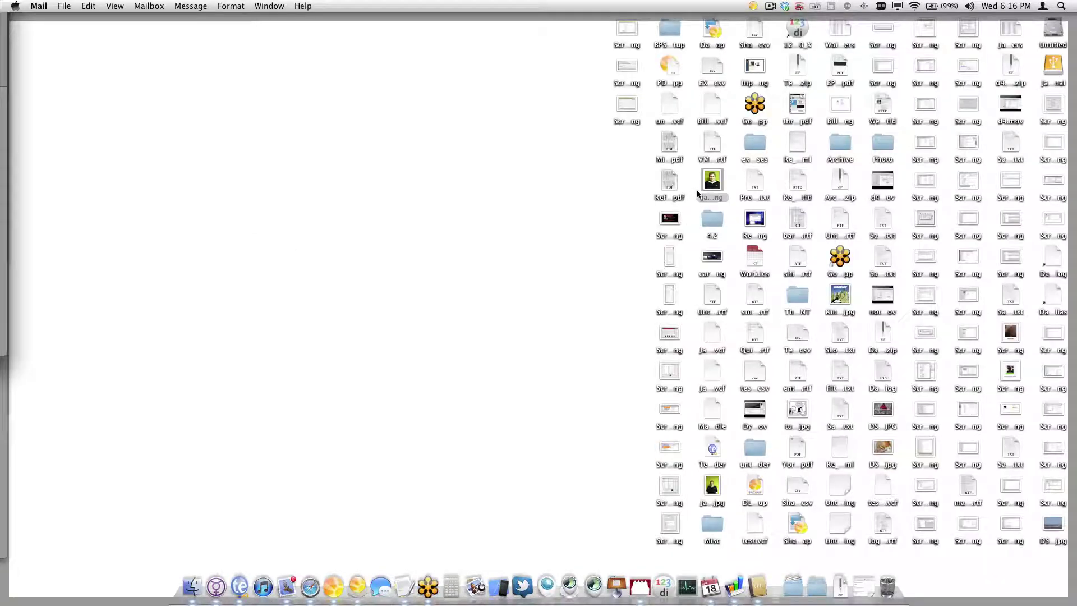
pyautogui.moveTo(708, 188); pyautogui.dragTo(600, 191)
pyautogui.moveTo(2, 5); pyautogui.dragTo(412, 219)
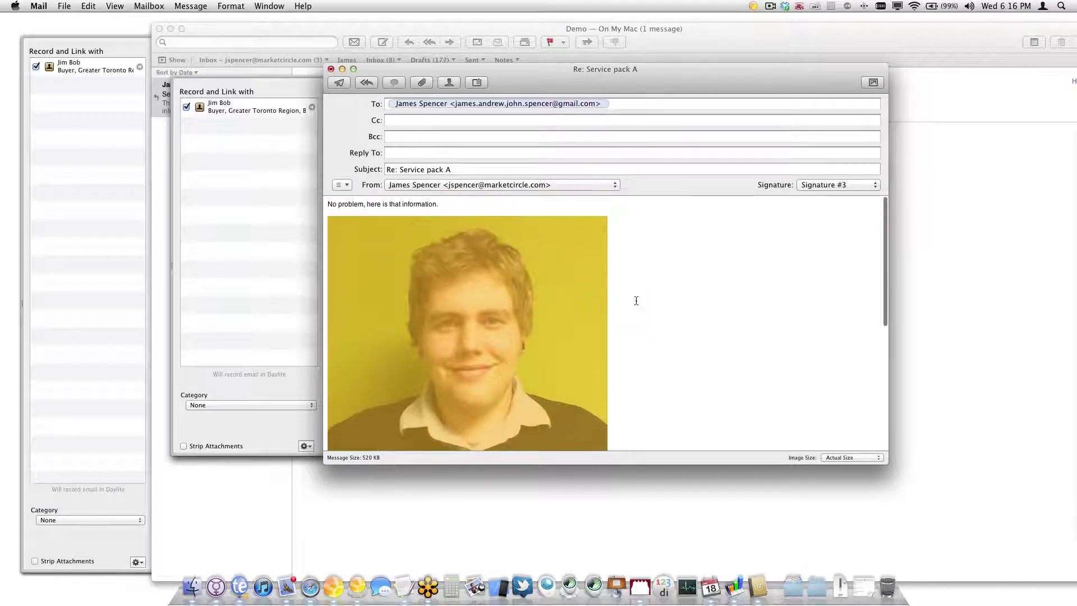
pyautogui.scroll(-10, 636, 299)
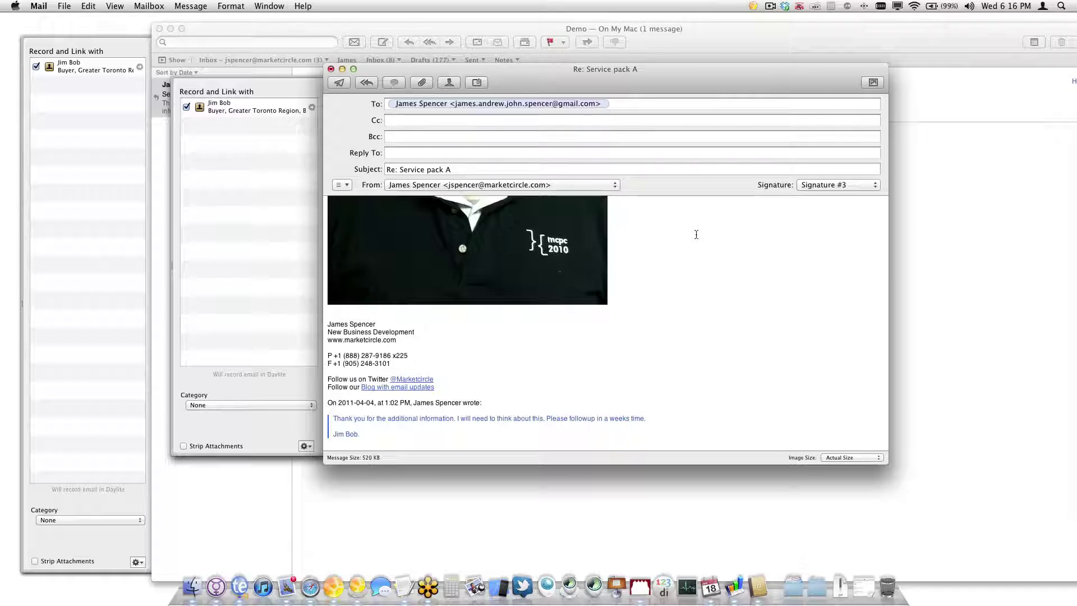
pyautogui.click(269, 107)
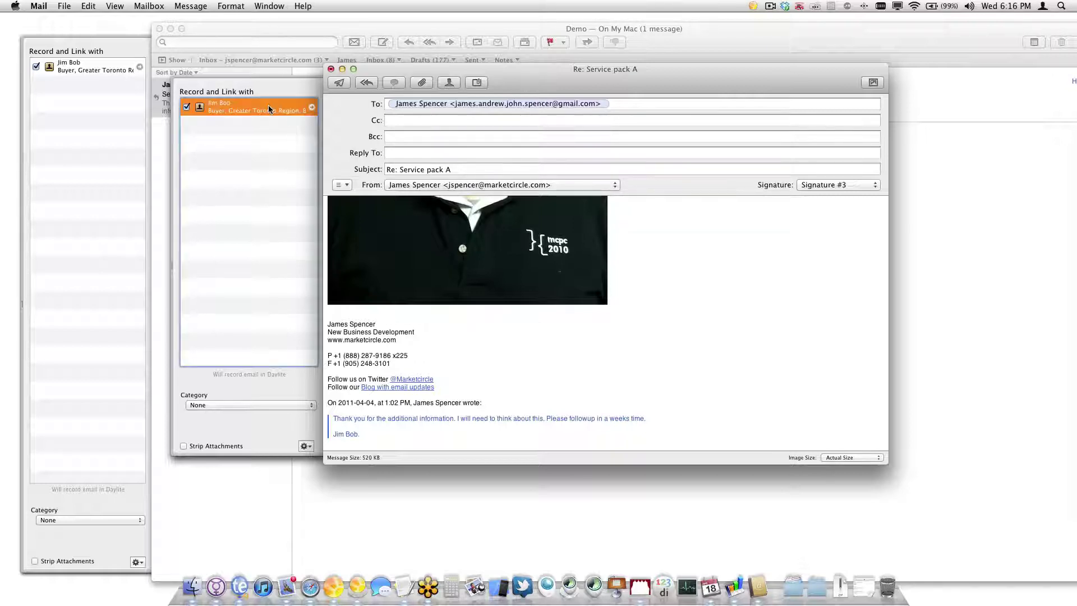
pyautogui.click(306, 445)
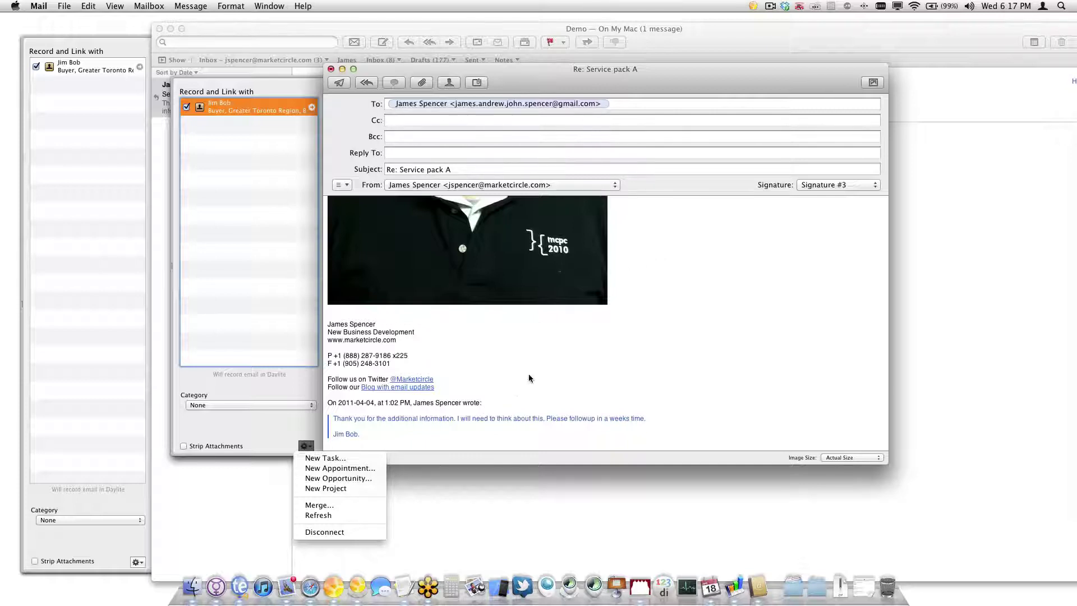
# Add blank lines above the signature in the reply body
pyautogui.click(729, 236)
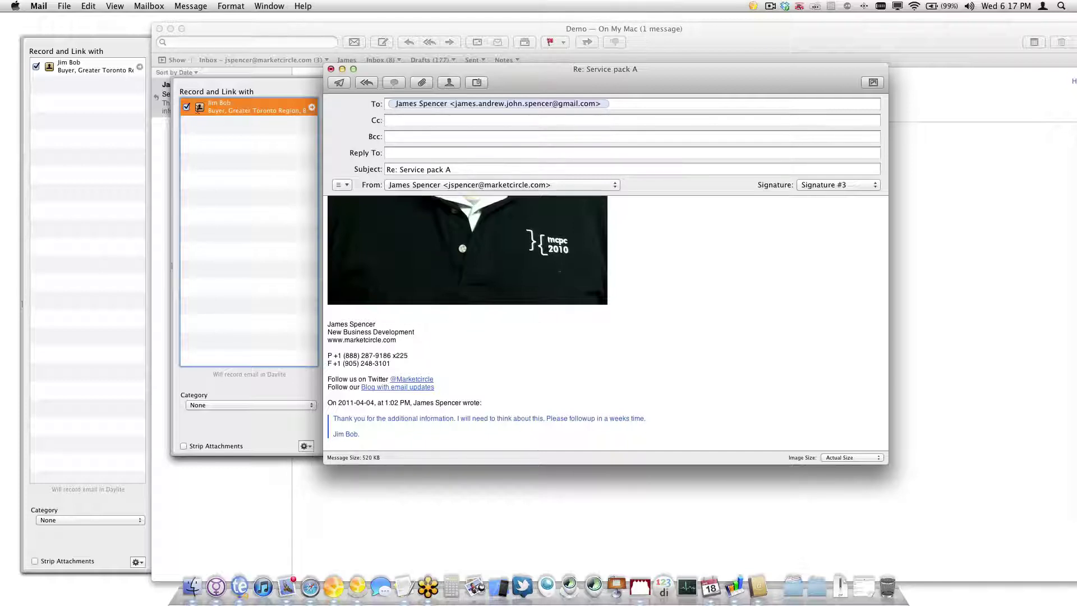
pyautogui.click(659, 240)
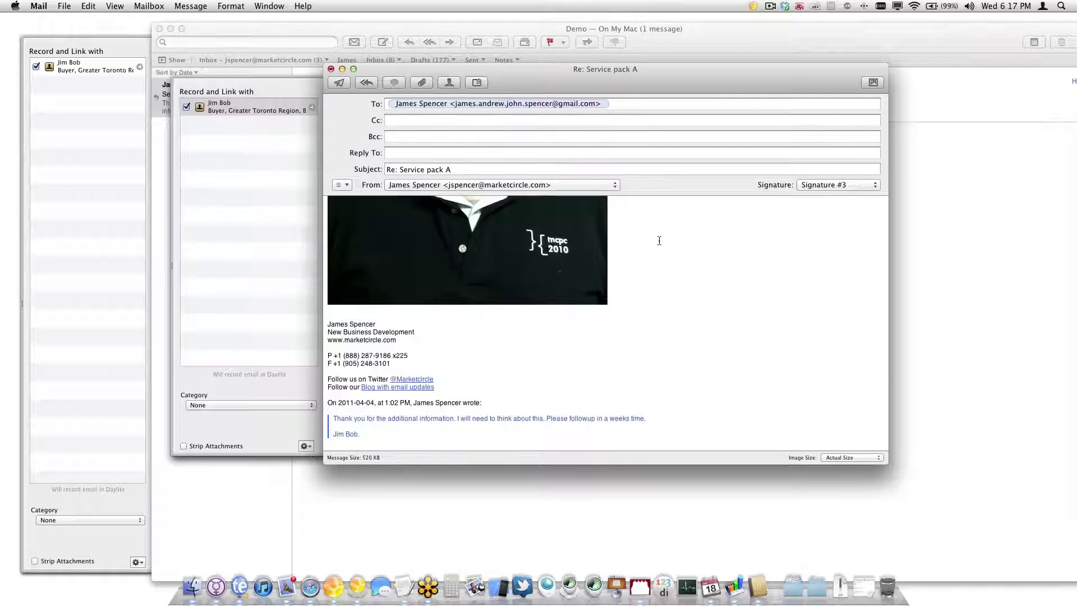
pyautogui.click(335, 314)
pyautogui.press('Return')
pyautogui.press('Return')
pyautogui.press('Return')
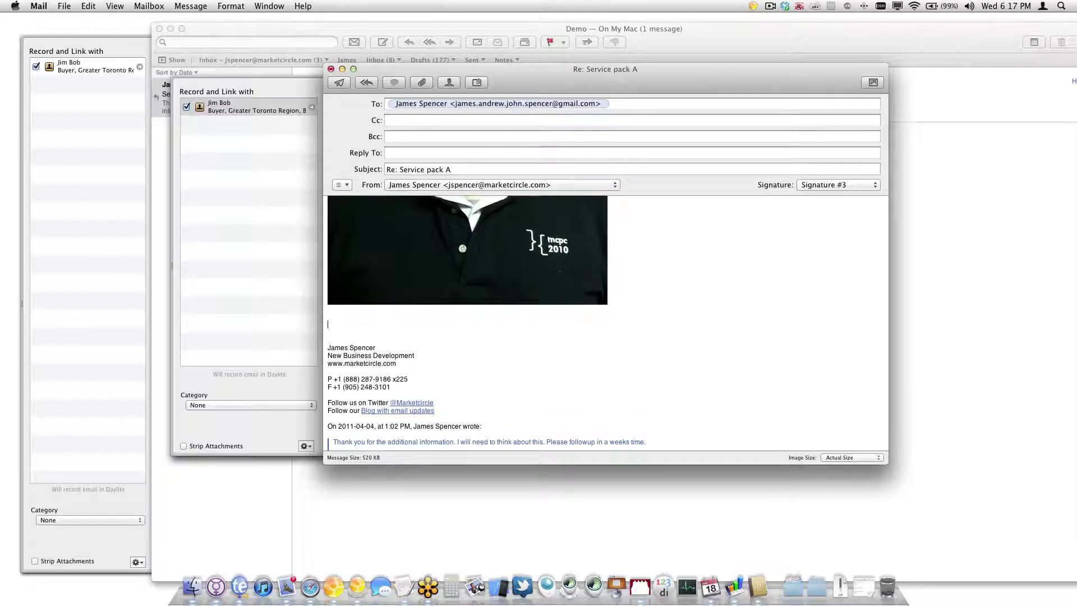
# Merge Daylite's 'Thank you' letter template into the reply and send it
pyautogui.click(305, 446)
pyautogui.click(348, 506)
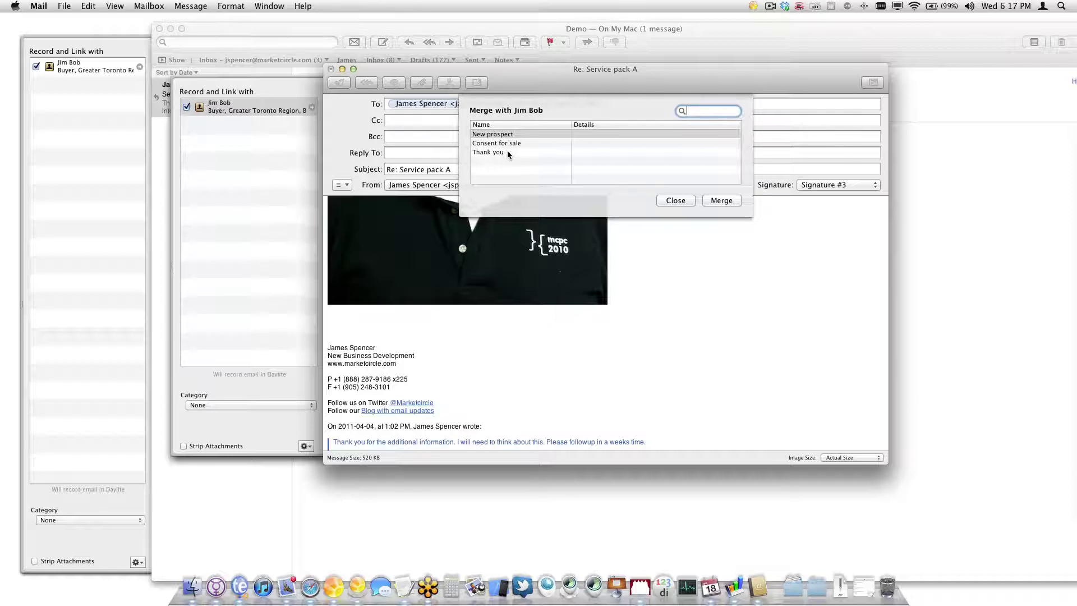
pyautogui.click(506, 152)
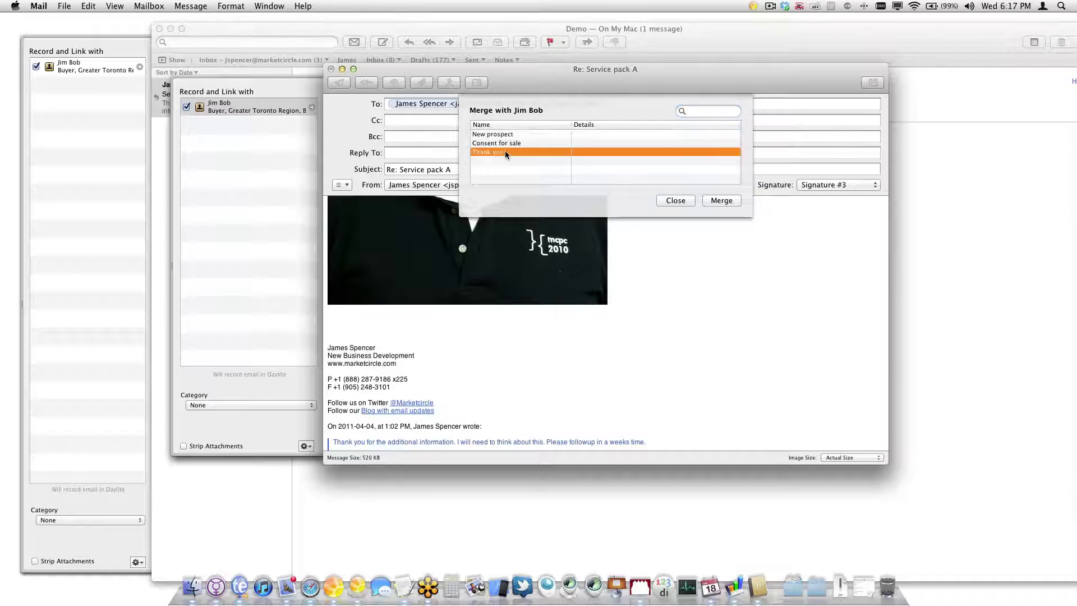
pyautogui.click(722, 200)
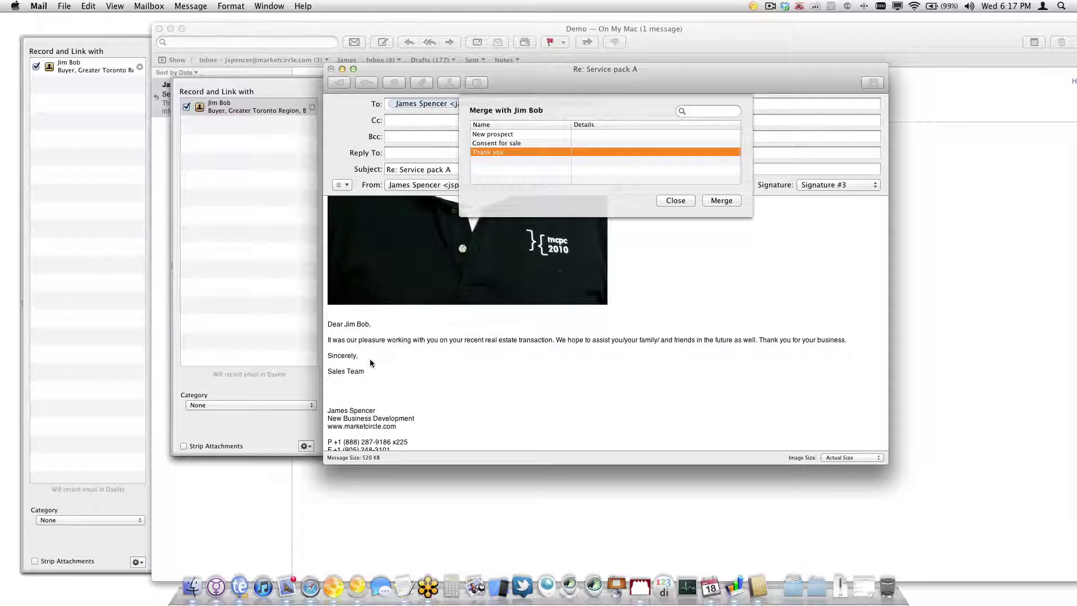
pyautogui.click(665, 200)
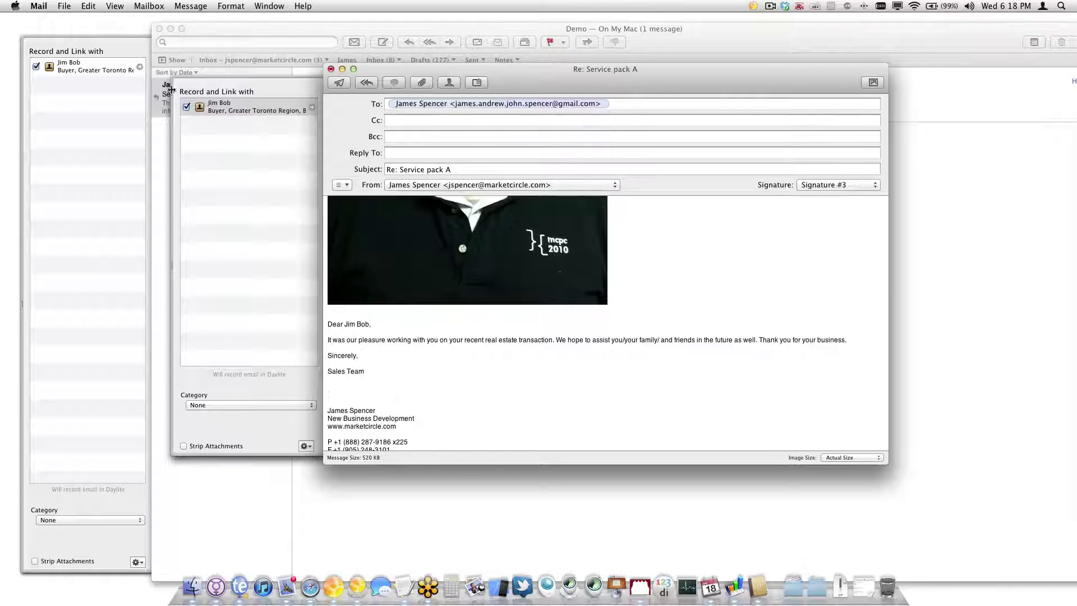
pyautogui.press('super+shift+d')
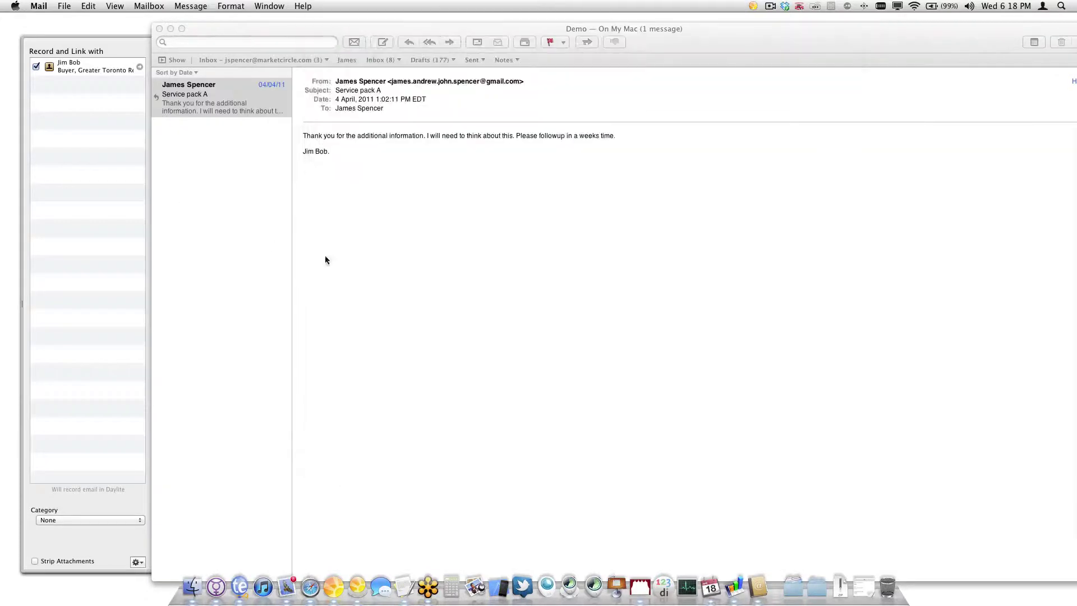
# Show the buyer contact's activities in Daylite with a wider email preview and taller activity panel
pyautogui.click(259, 225)
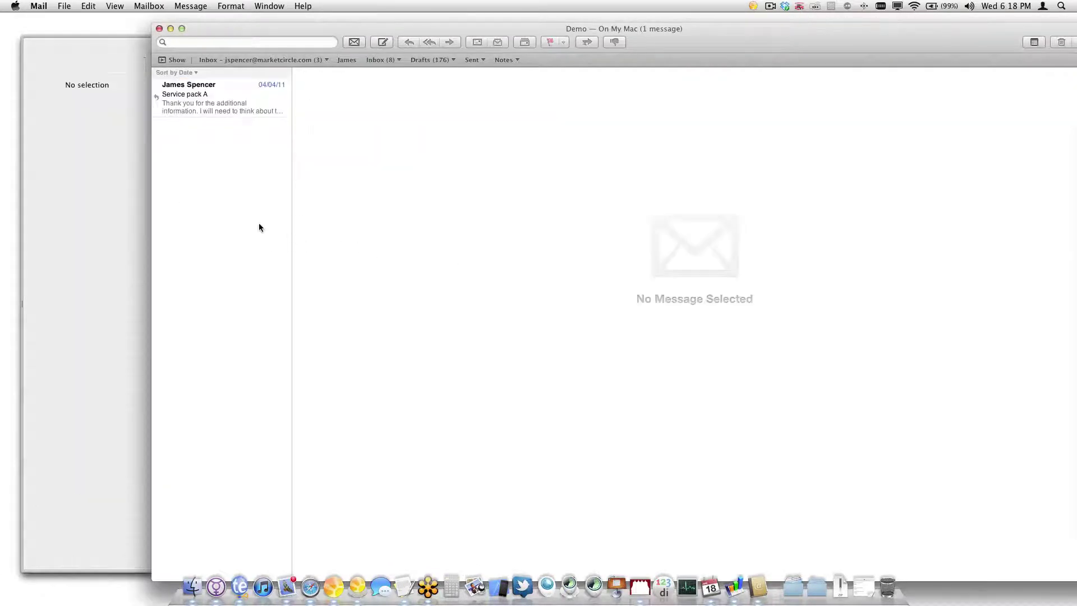
pyautogui.click(340, 588)
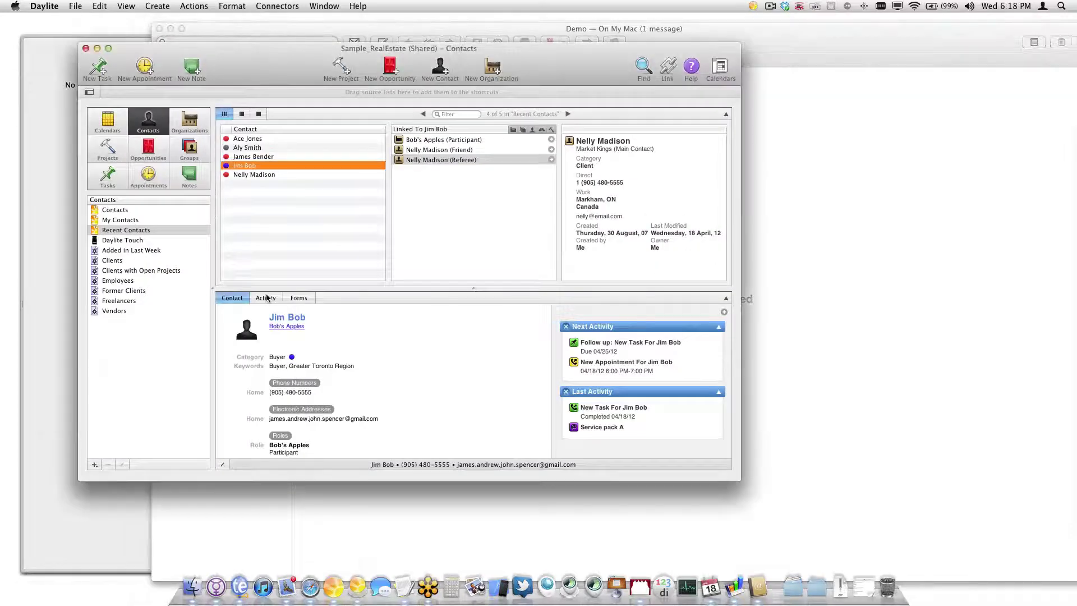
pyautogui.click(266, 298)
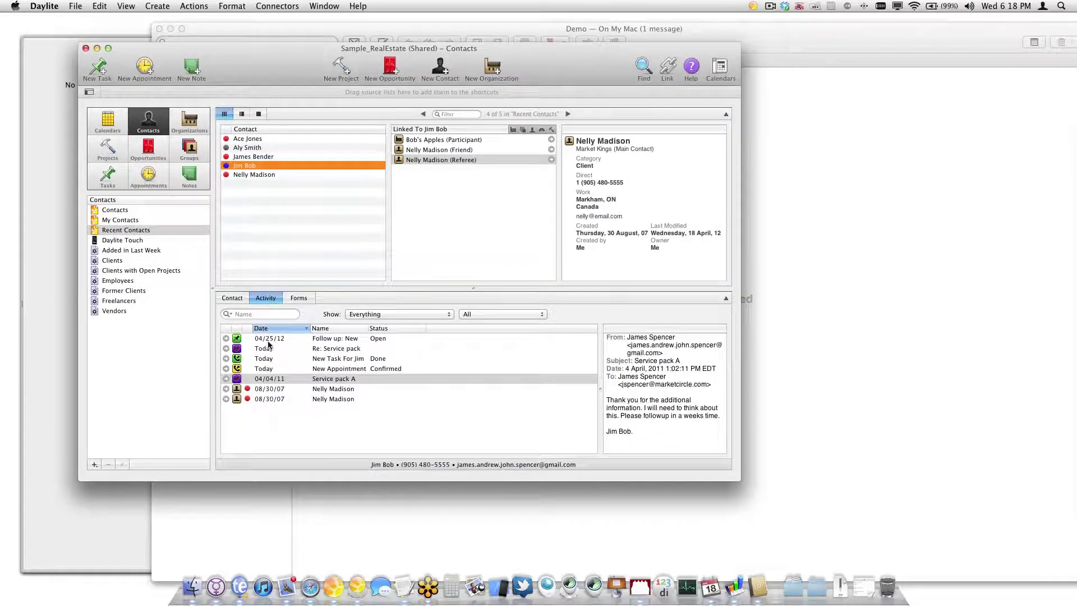
pyautogui.moveTo(599, 393); pyautogui.dragTo(511, 392)
pyautogui.moveTo(482, 288); pyautogui.dragTo(481, 252)
pyautogui.click(337, 314)
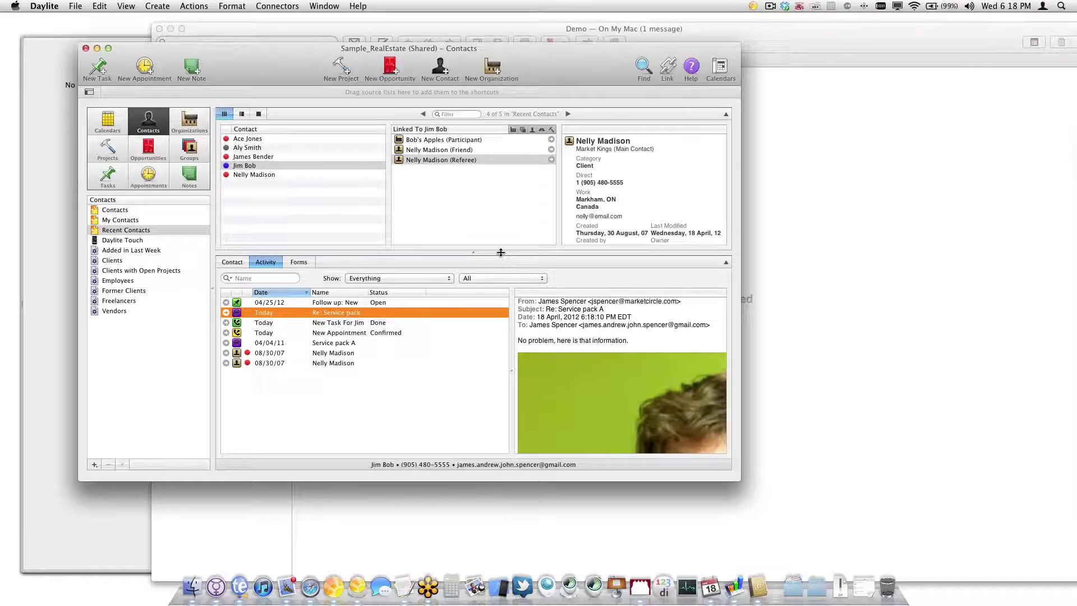
# Review the sent Re: Service pack email preview alongside the follow-up task entry
pyautogui.moveTo(500, 253); pyautogui.dragTo(493, 180)
pyautogui.scroll(-10, 572, 345)
pyautogui.scroll(5, 572, 344)
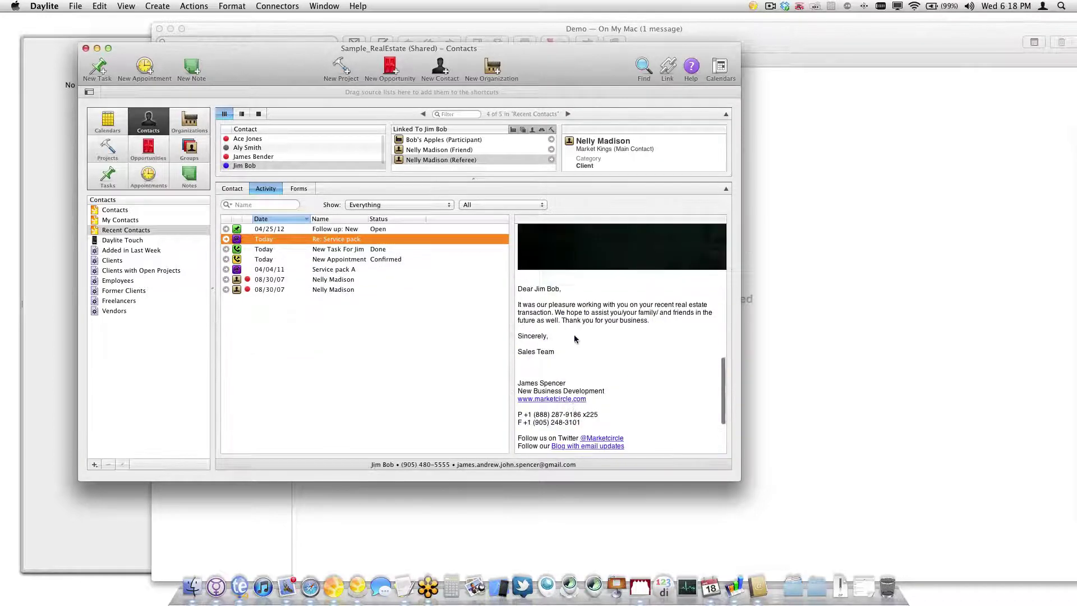
pyautogui.scroll(-5, 572, 344)
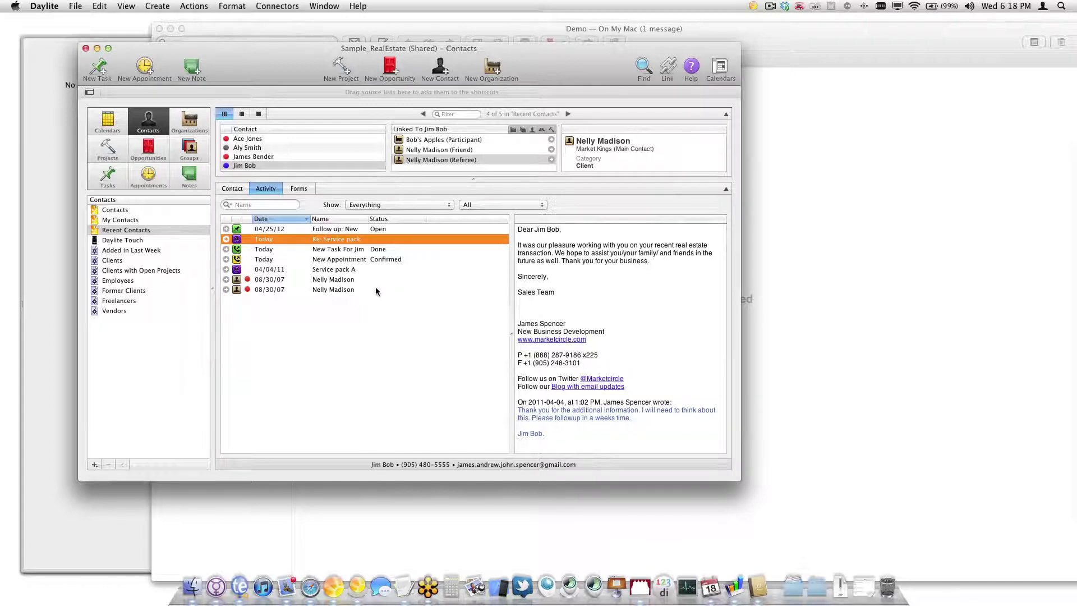
pyautogui.click(356, 231)
pyautogui.click(356, 237)
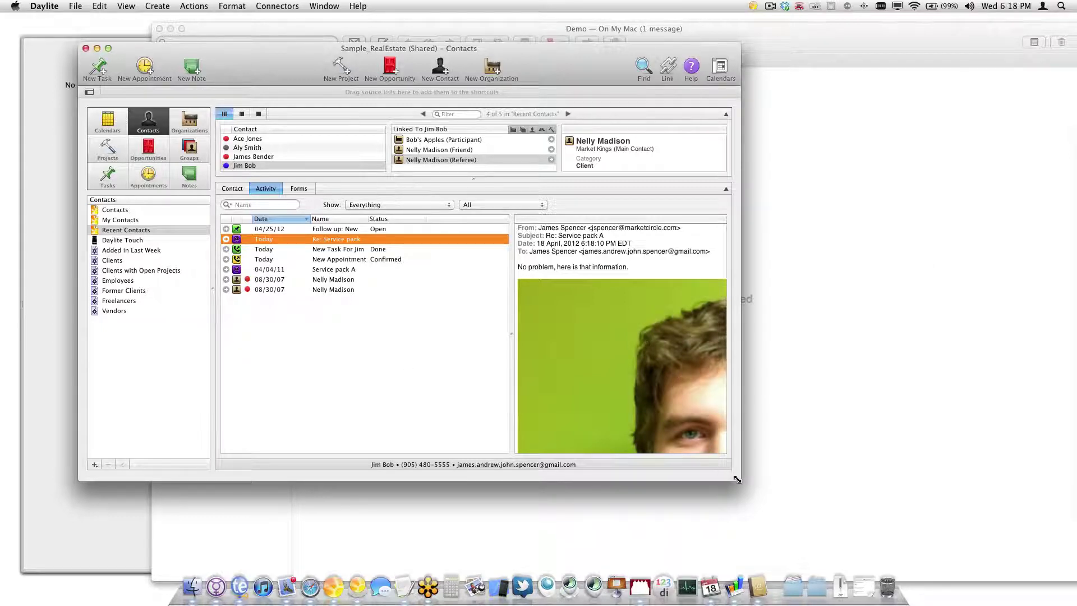
# Enlarge the Contacts window and move it down and right into position
pyautogui.moveTo(751, 480); pyautogui.dragTo(964, 504)
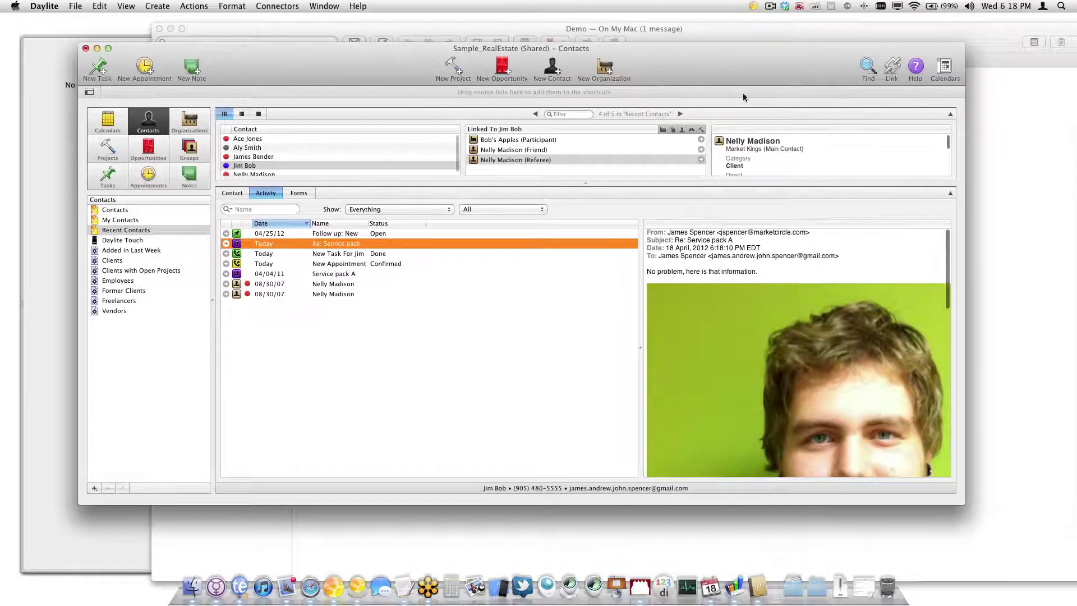
pyautogui.moveTo(735, 71); pyautogui.dragTo(784, 101)
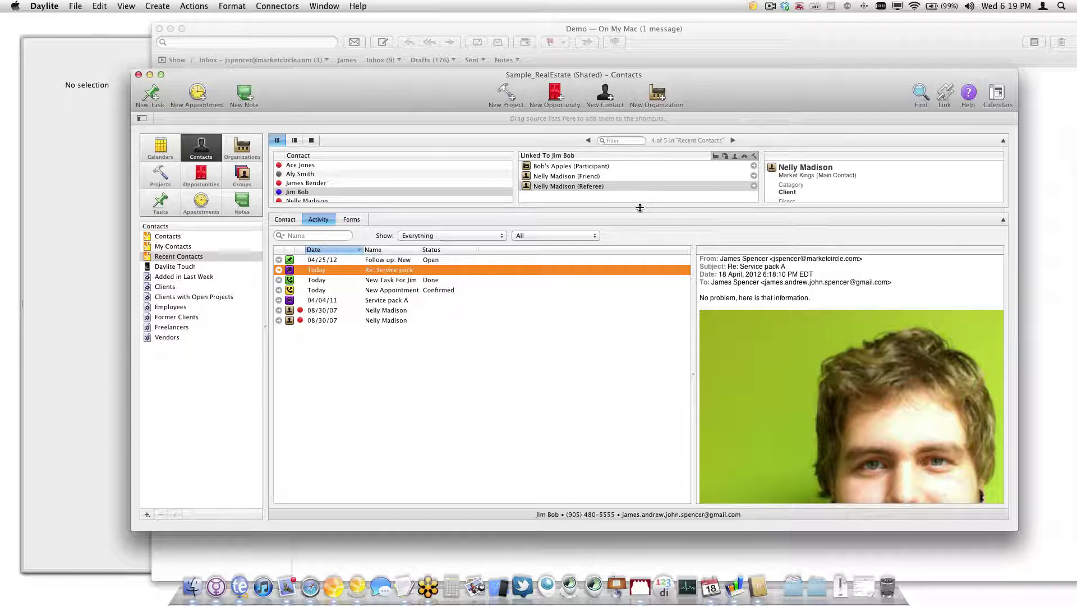
pyautogui.moveTo(639, 210); pyautogui.dragTo(644, 303)
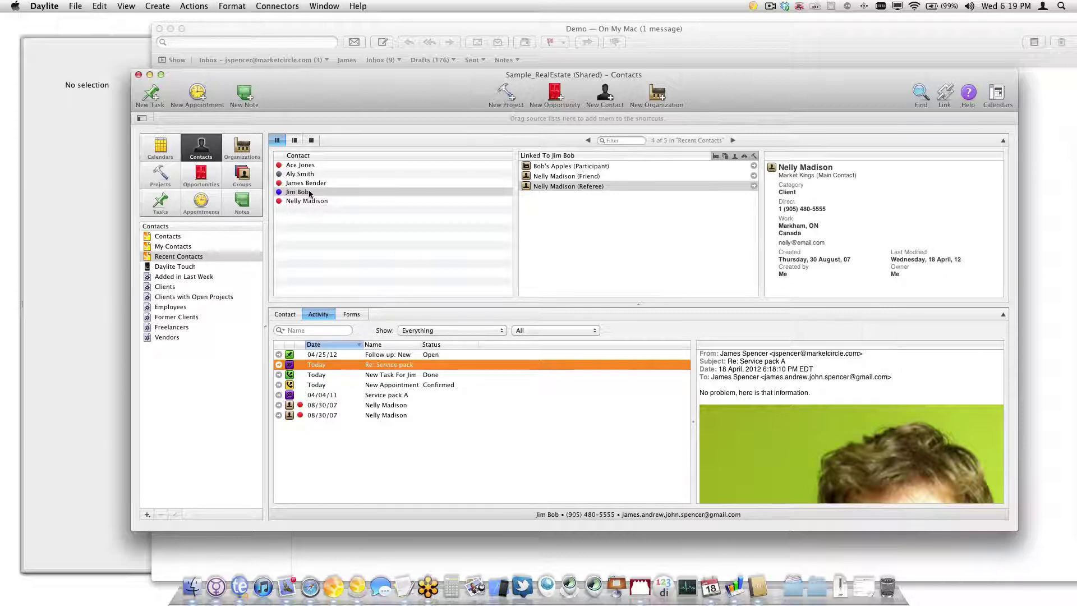
# Add a 'Mailing List' keyword in Preferences, unchecked for Organizations, Opportunities and Projects
pyautogui.click(45, 7)
pyautogui.click(67, 49)
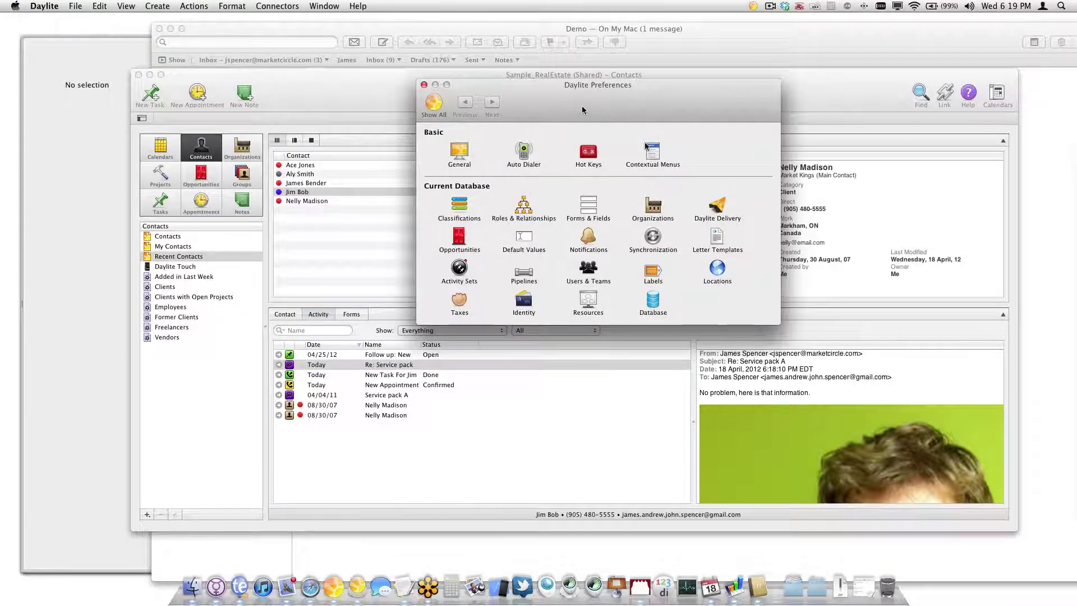
pyautogui.click(459, 204)
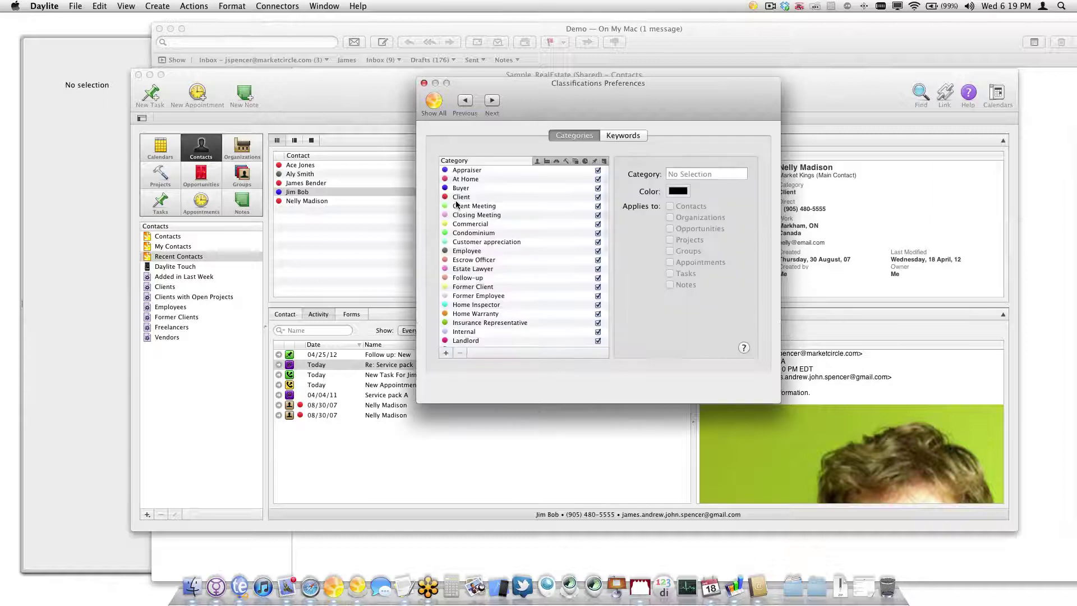
pyautogui.click(623, 136)
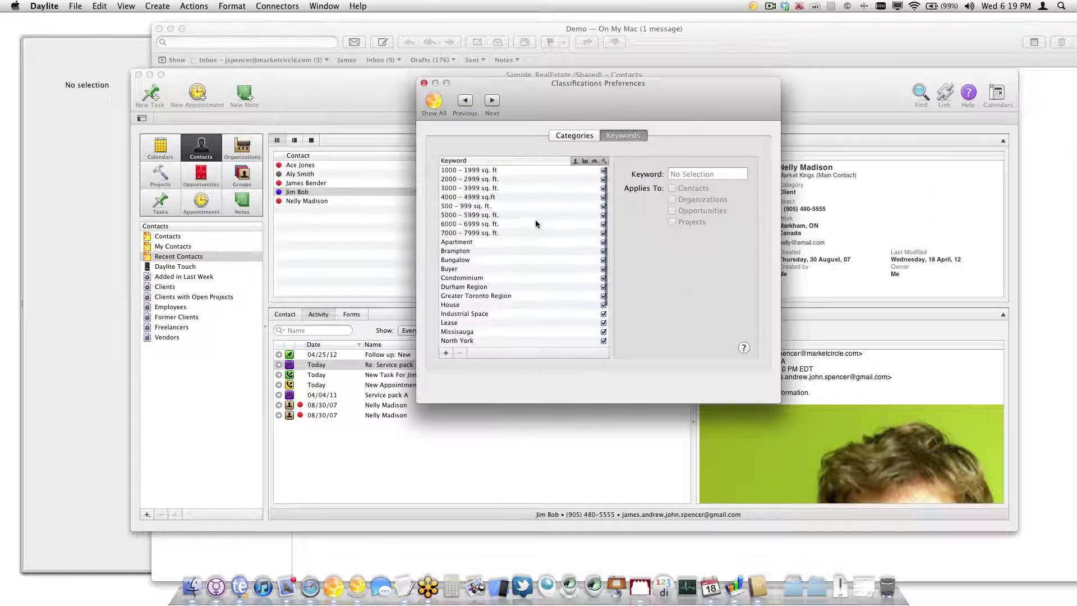
pyautogui.scroll(2, 510, 226)
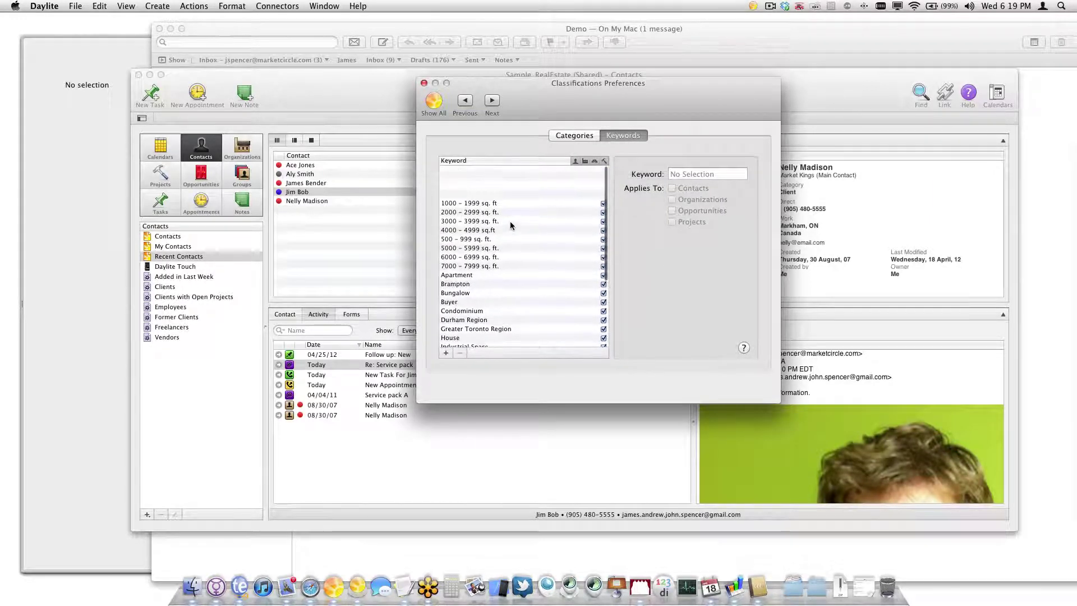
pyautogui.click(446, 352)
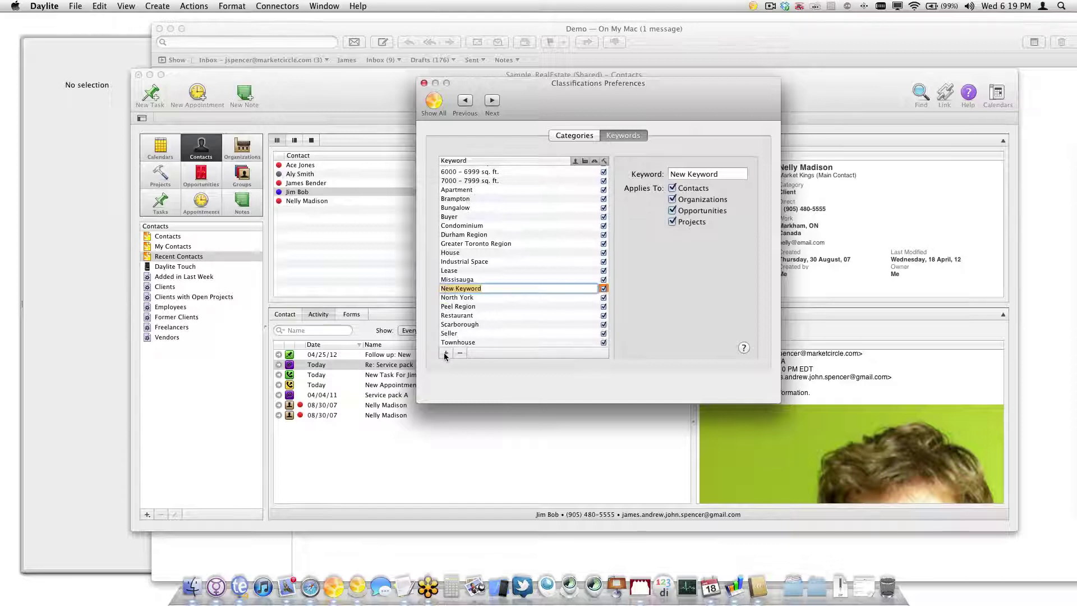
pyautogui.write('Mail')
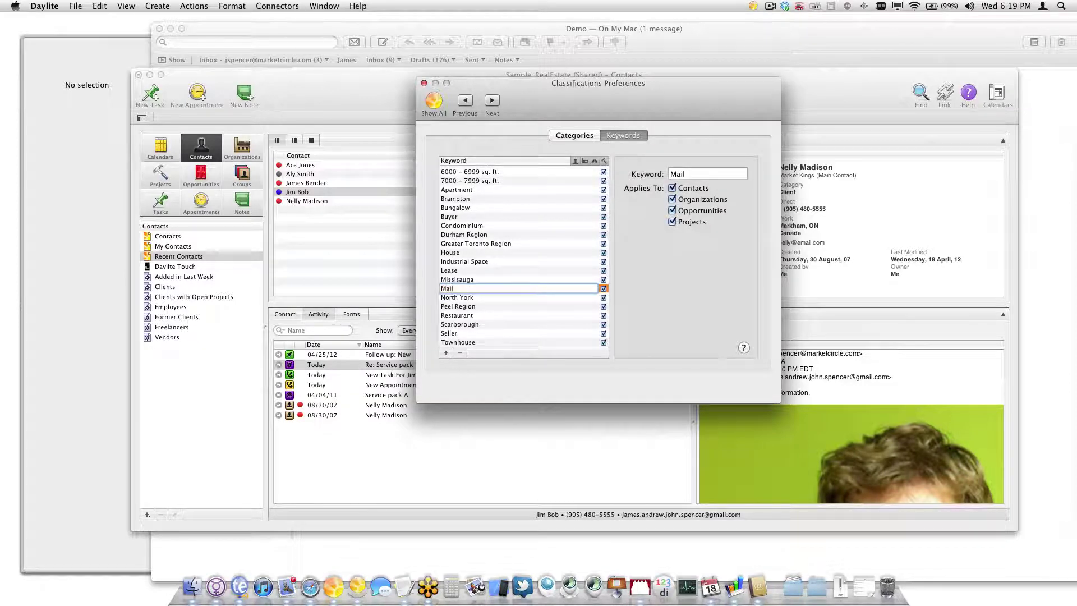
pyautogui.write('ing List')
pyautogui.click(673, 200)
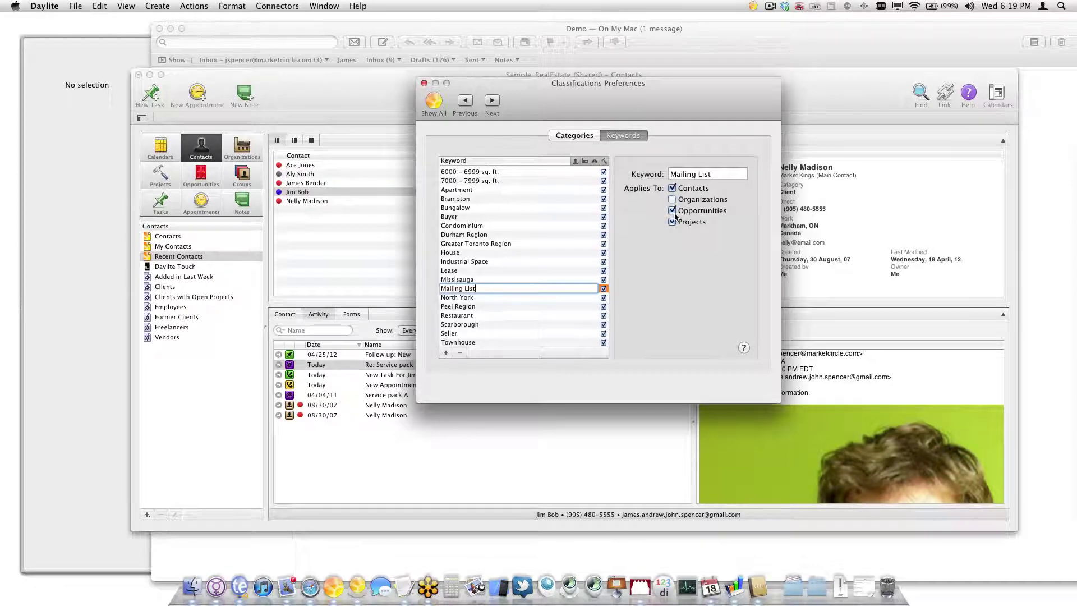
pyautogui.click(672, 211)
pyautogui.click(671, 222)
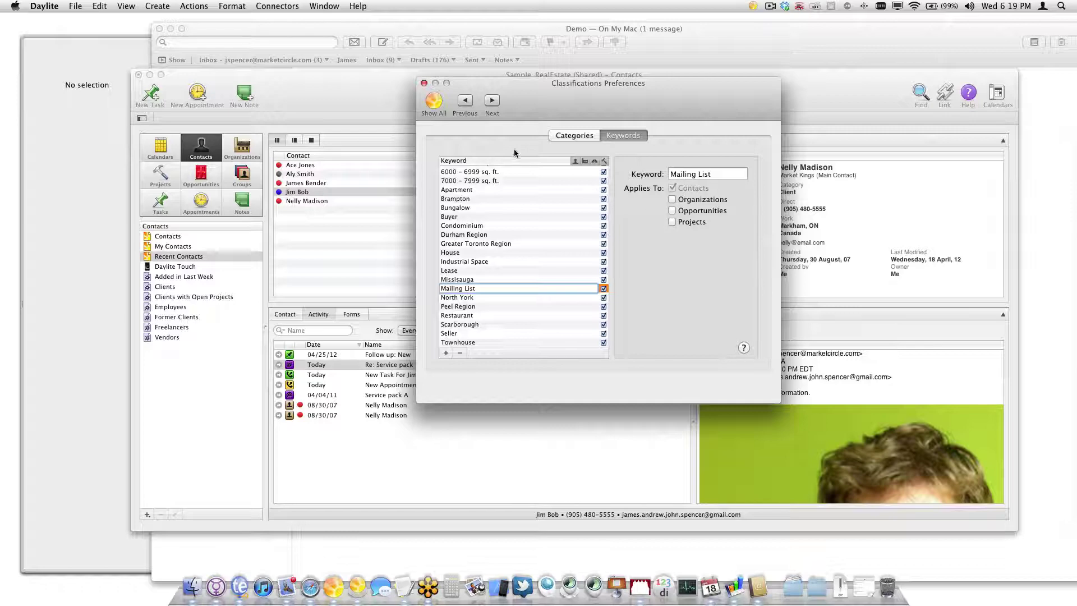
pyautogui.click(422, 83)
pyautogui.doubleClick(307, 193)
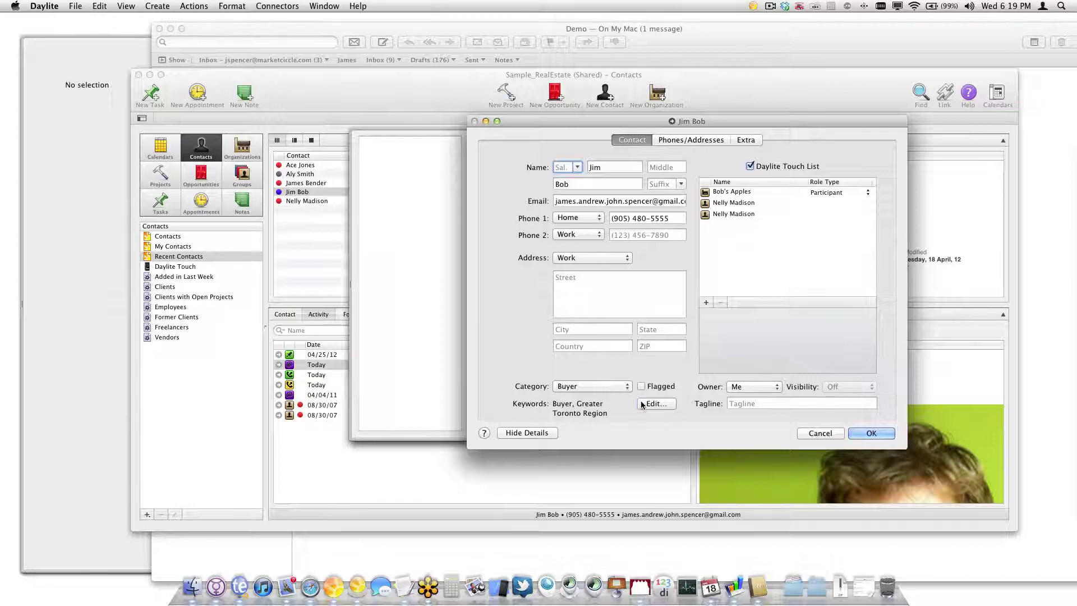
# Assign the Mailing List keyword to the buyer contact and save it
pyautogui.click(656, 404)
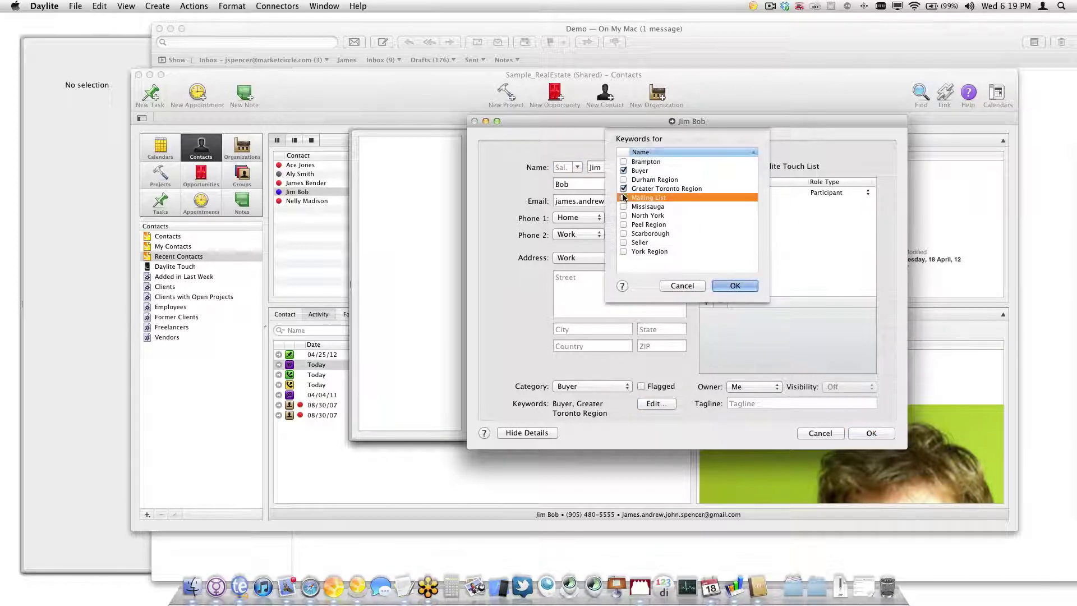
pyautogui.click(729, 286)
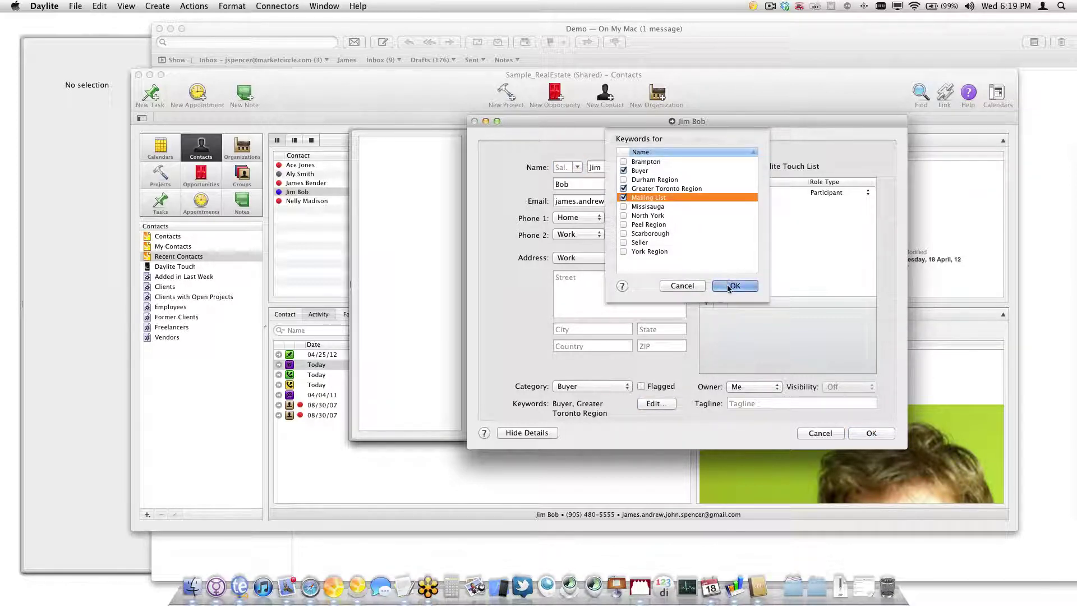
pyautogui.click(871, 432)
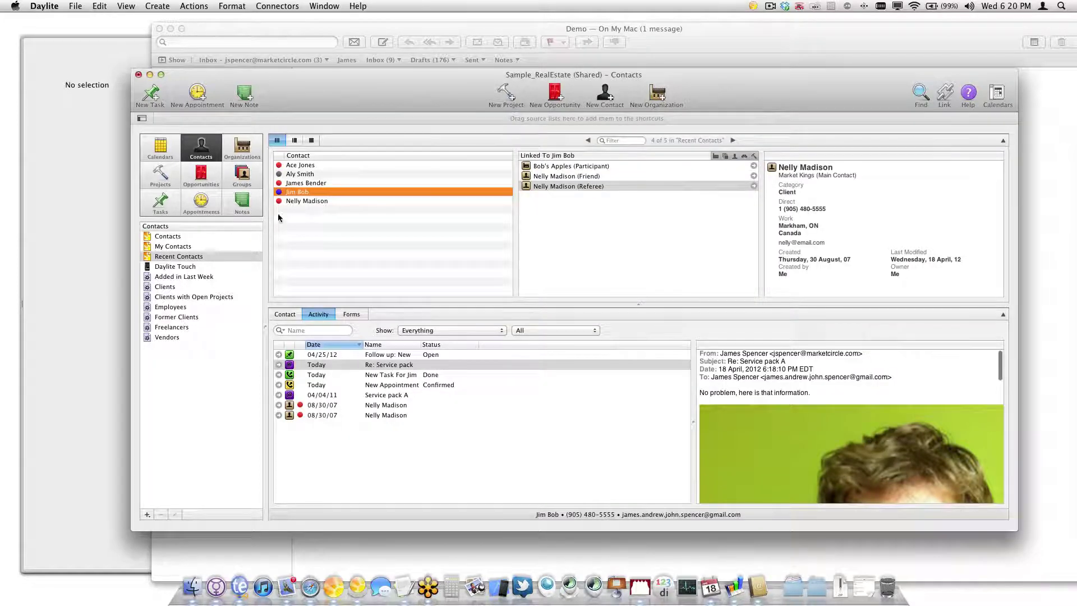
pyautogui.rightClick(304, 195)
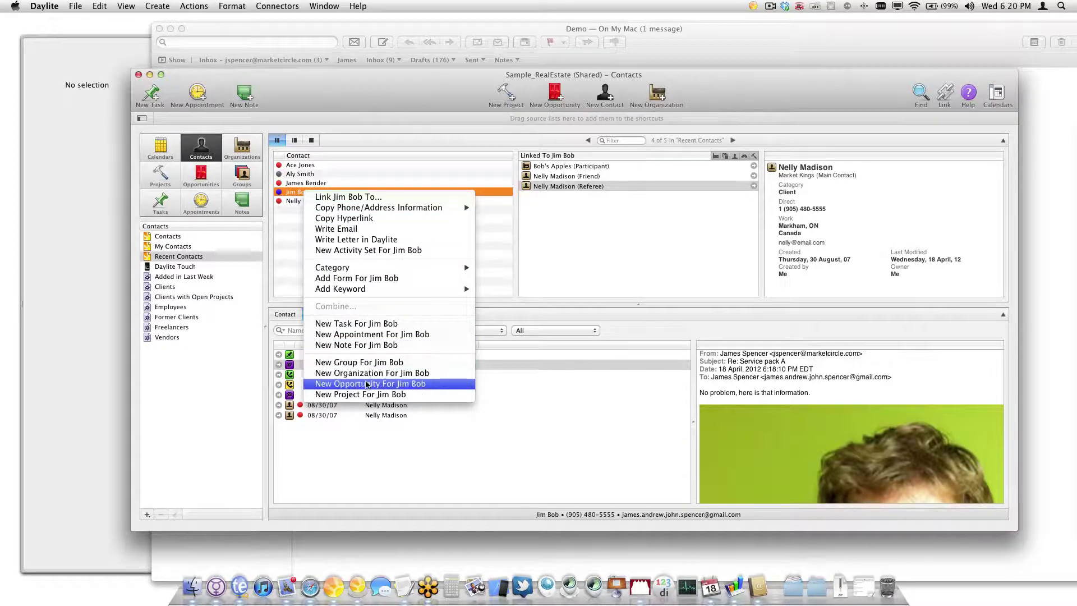
pyautogui.moveTo(401, 288)
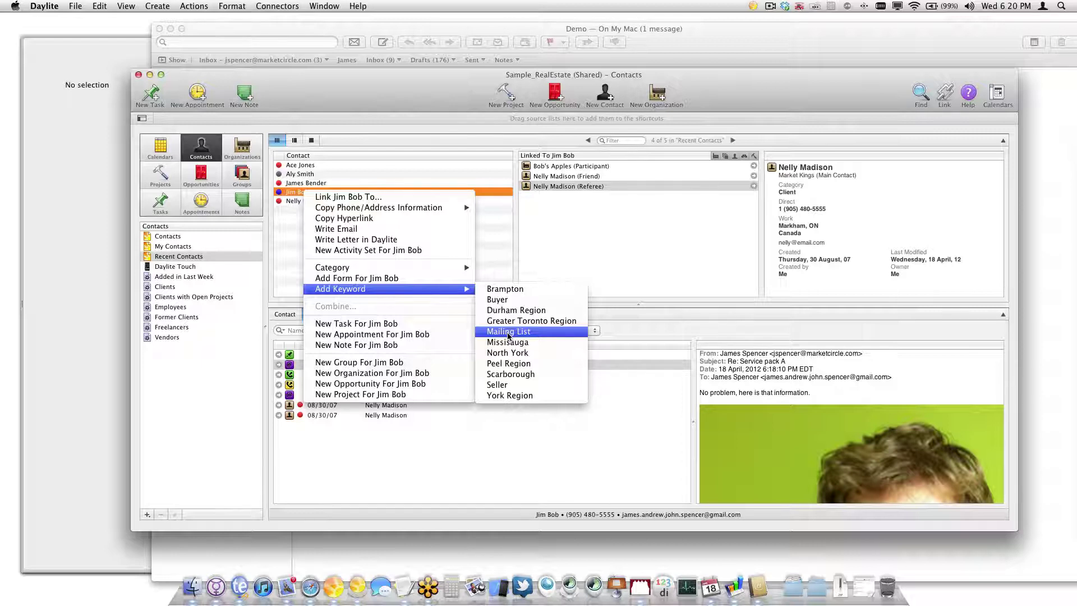
pyautogui.click(508, 332)
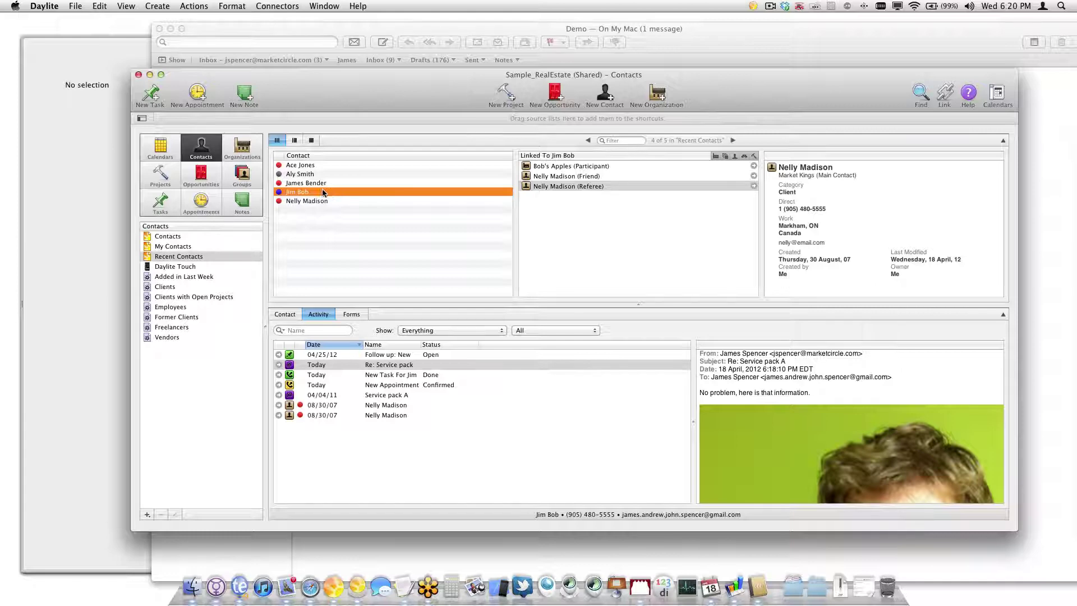
# Enter 'Mr. and Mrs.' in the buyer contact's Extra Field 2 and save the contact
pyautogui.doubleClick(305, 192)
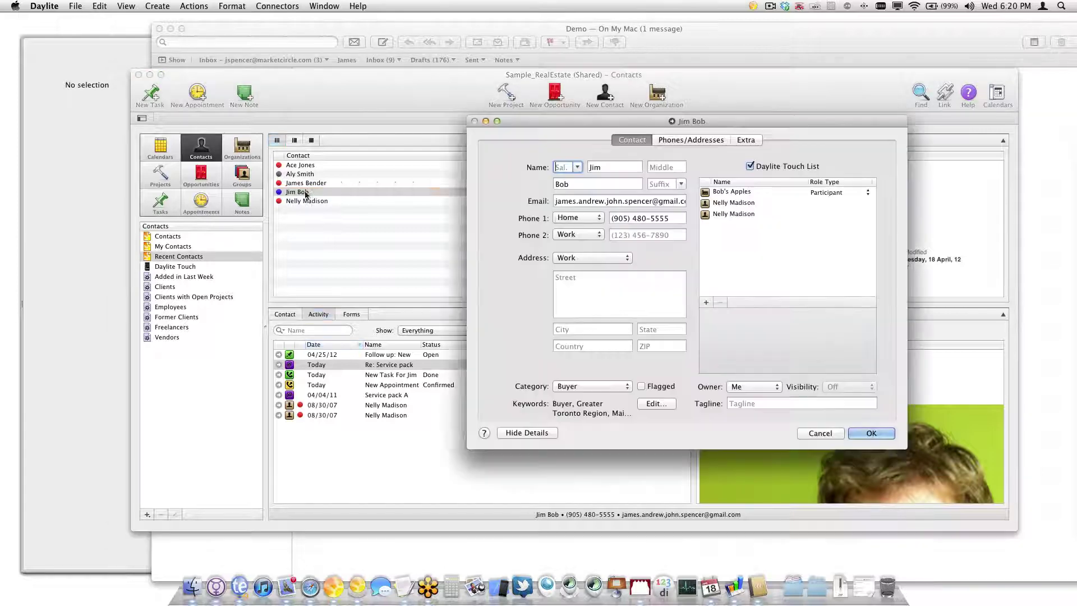
pyautogui.click(746, 140)
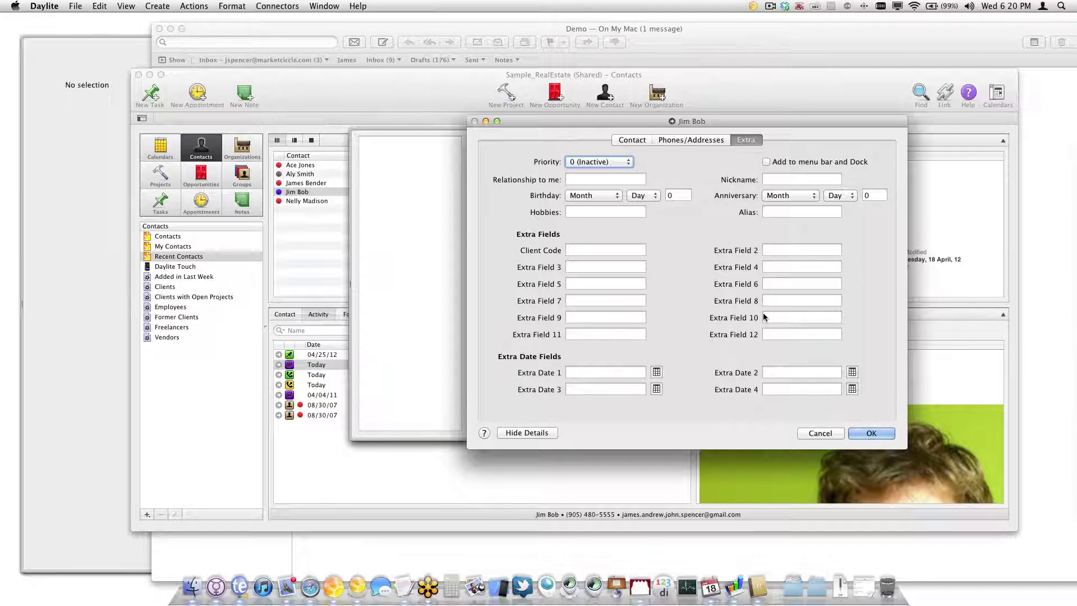
pyautogui.click(805, 250)
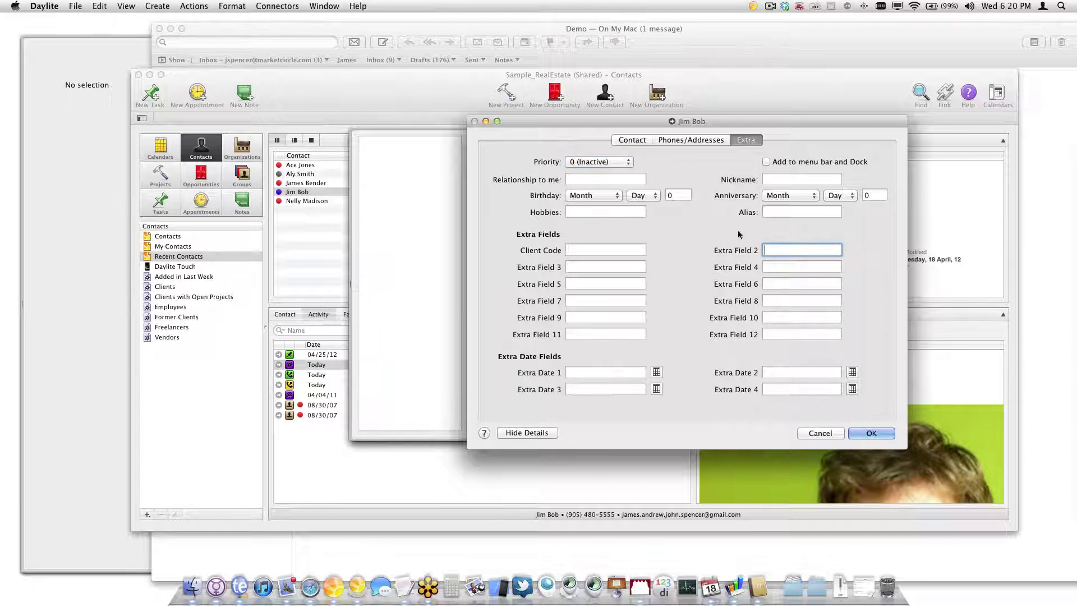
pyautogui.click(645, 143)
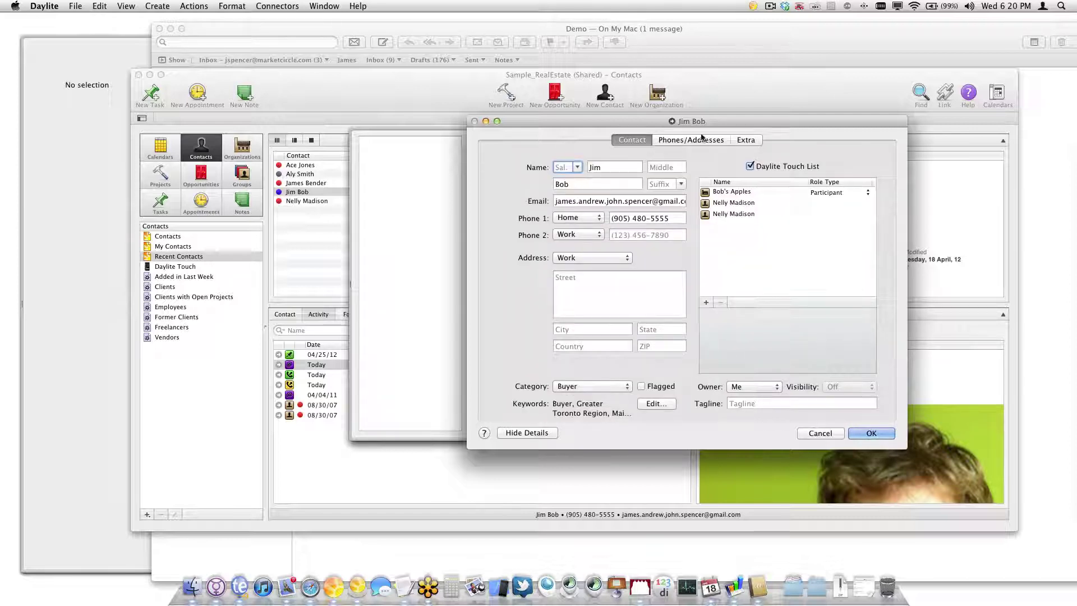
pyautogui.click(746, 140)
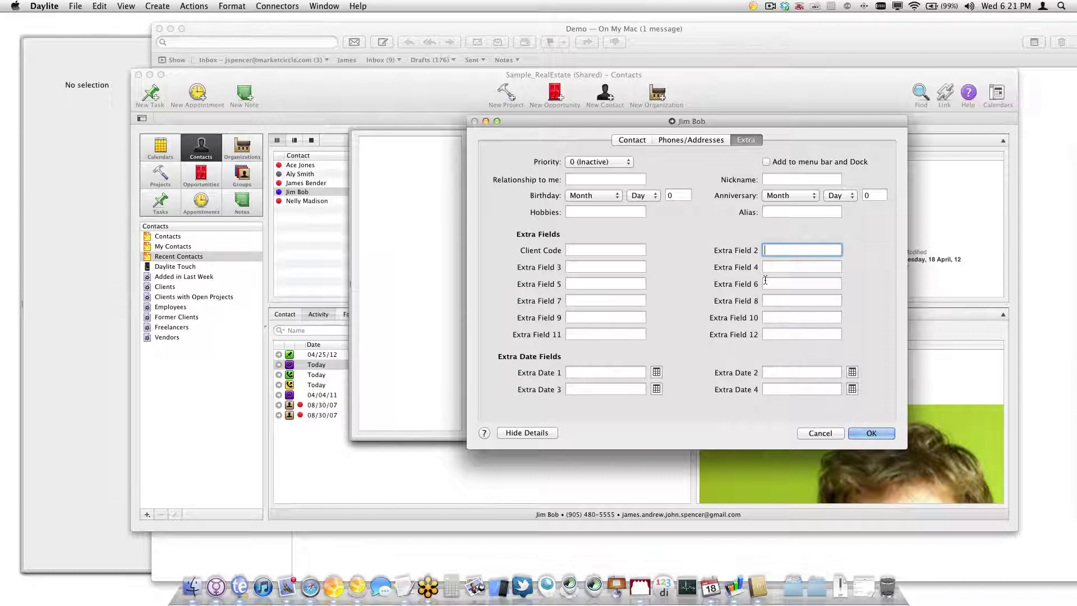
pyautogui.write('Mrs.')
pyautogui.press('BackSpace')
pyautogui.press('BackSpace')
pyautogui.press('BackSpace')
pyautogui.write('r. and Mrs.')
pyautogui.click(869, 434)
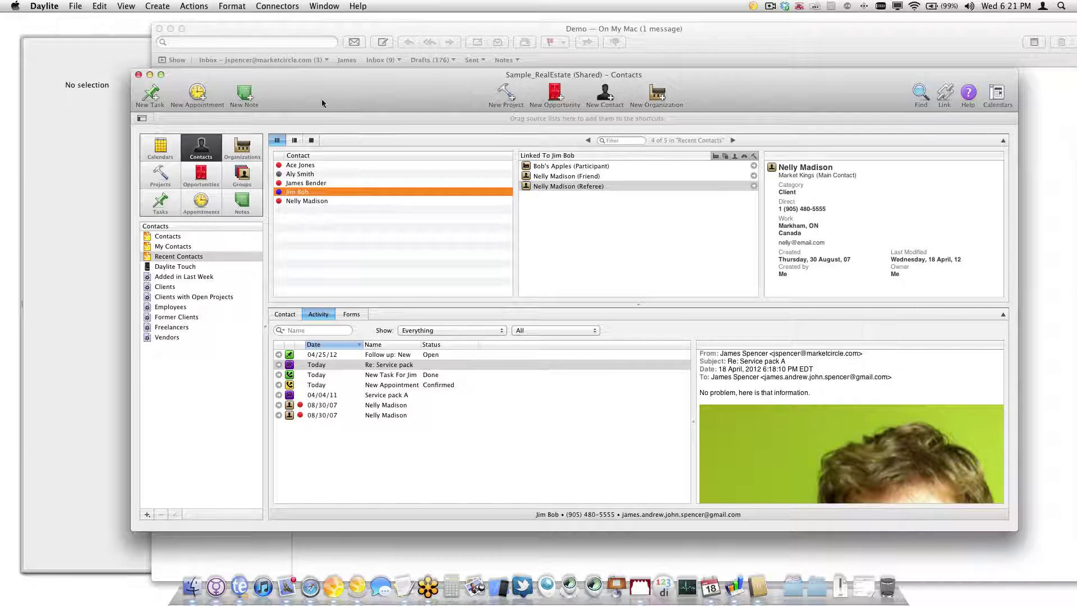
pyautogui.click(45, 5)
# In Letter Templates preferences, add a new template named 'Yearly Followup'
pyautogui.click(54, 50)
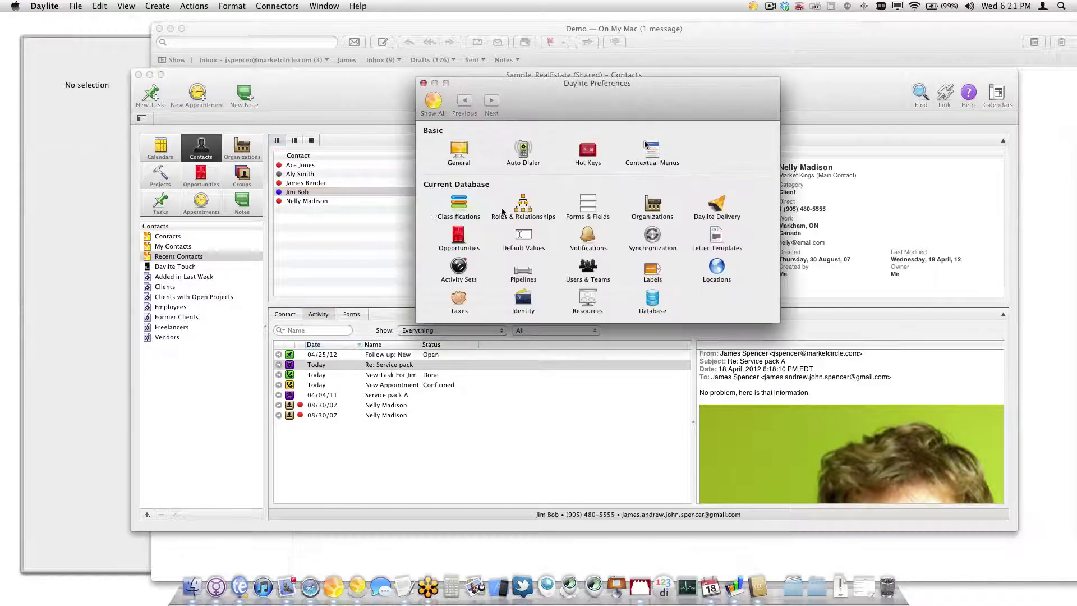
pyautogui.click(720, 246)
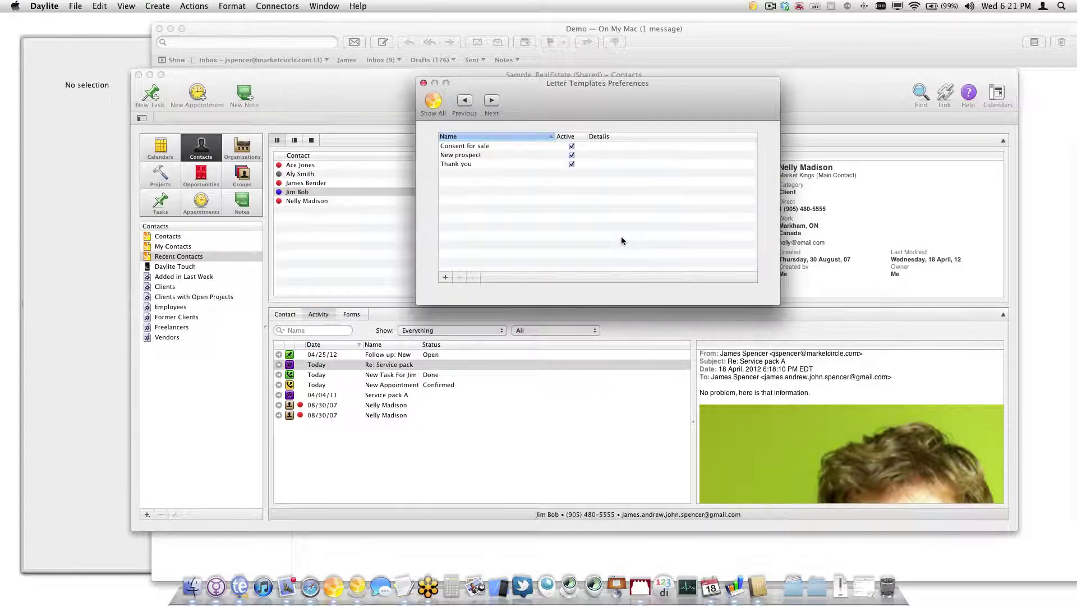
pyautogui.click(445, 277)
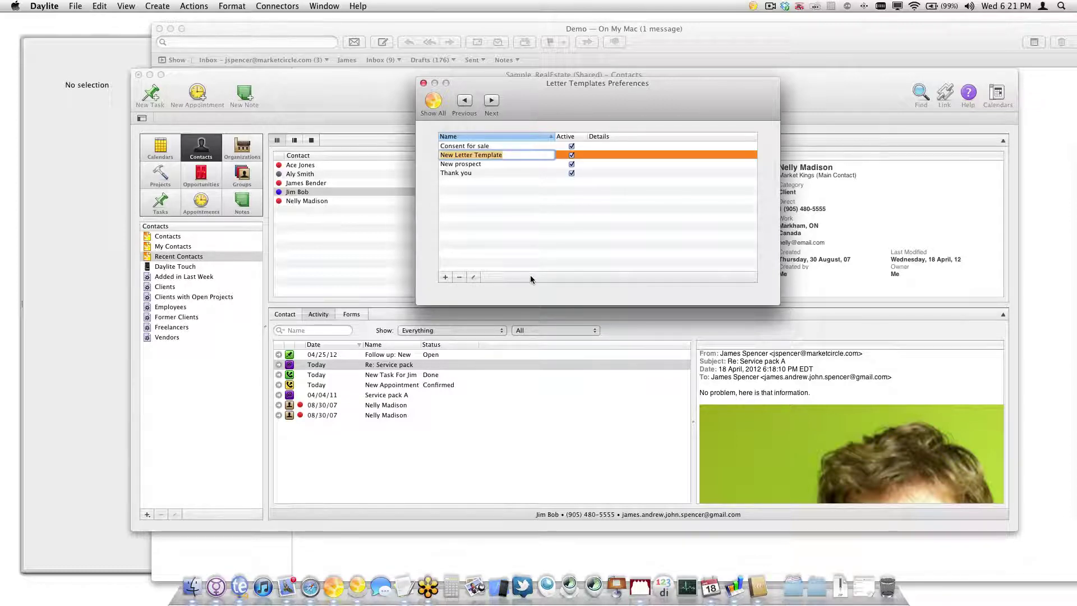
pyautogui.write('Welcom')
pyautogui.write('wu')
pyautogui.click(472, 236)
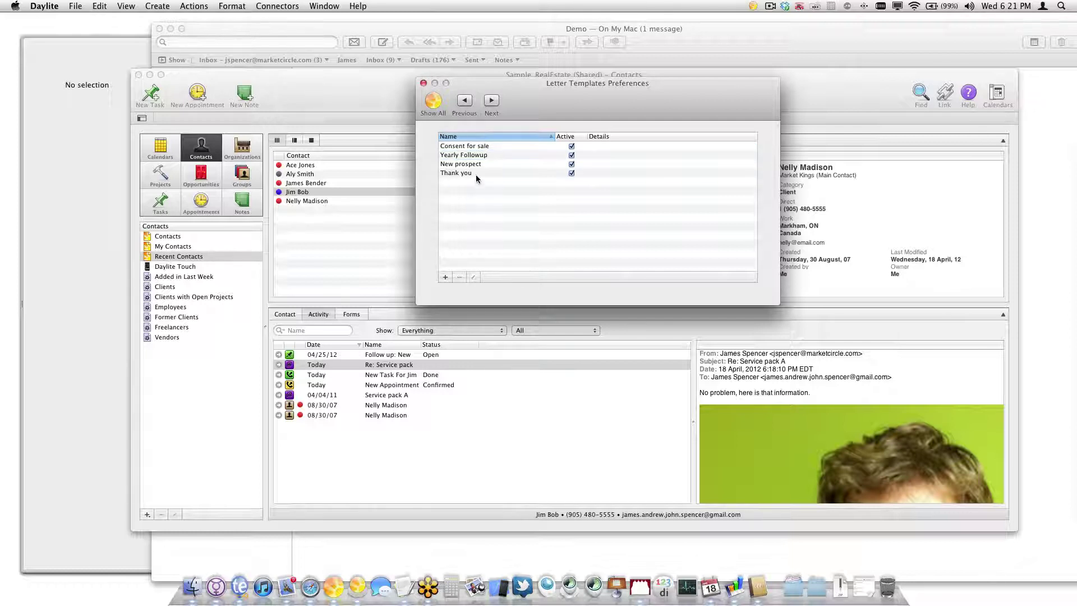
pyautogui.click(479, 155)
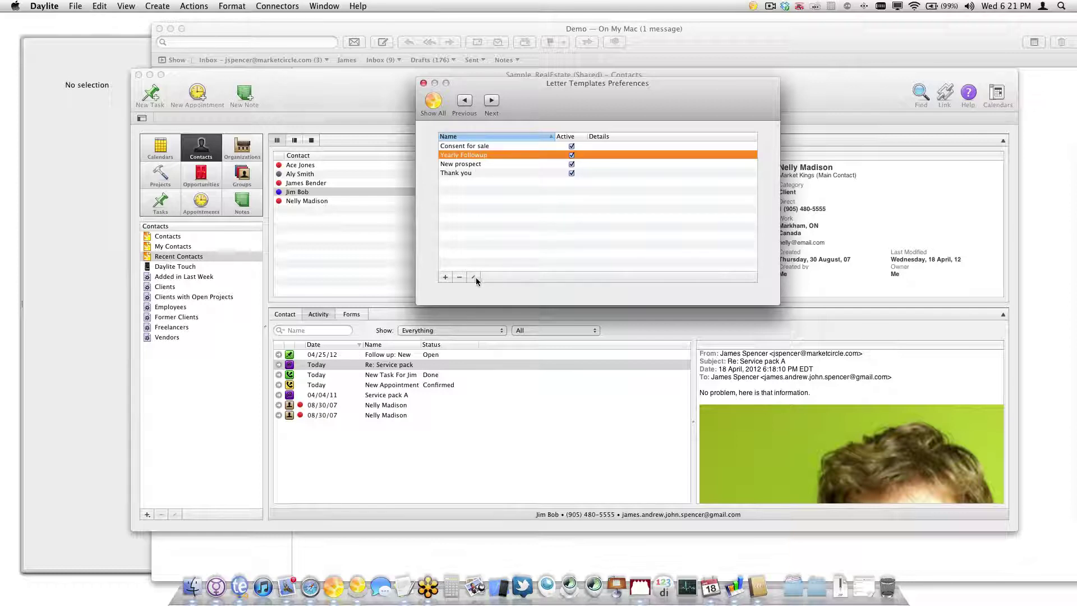
# Open the Yearly Followup template in its editor and move the editor aside
pyautogui.doubleClick(714, 155)
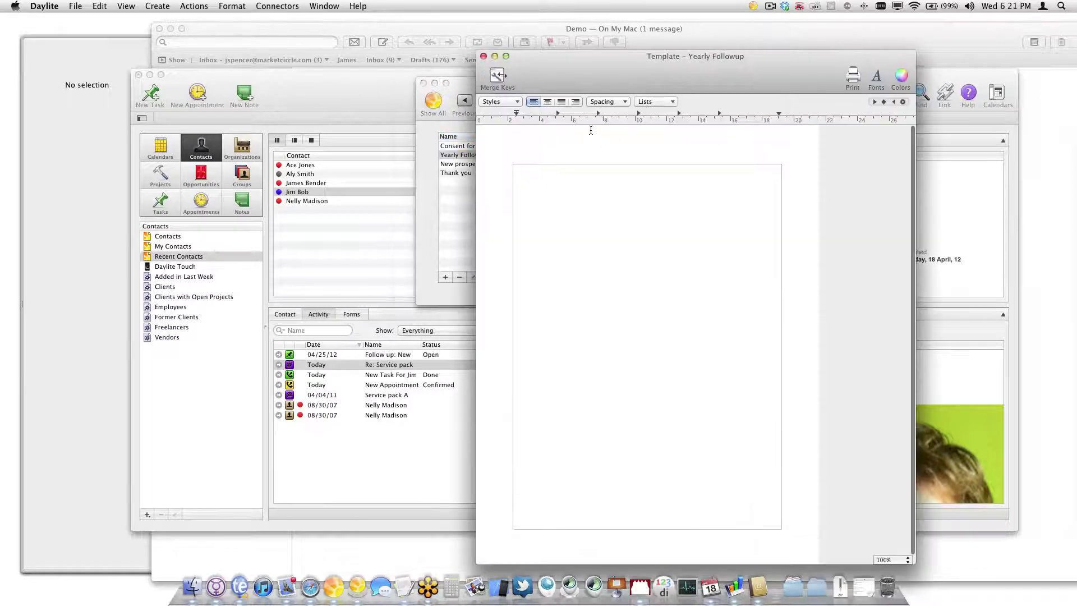
pyautogui.moveTo(684, 96); pyautogui.dragTo(884, 102)
pyautogui.moveTo(560, 83); pyautogui.dragTo(375, 62)
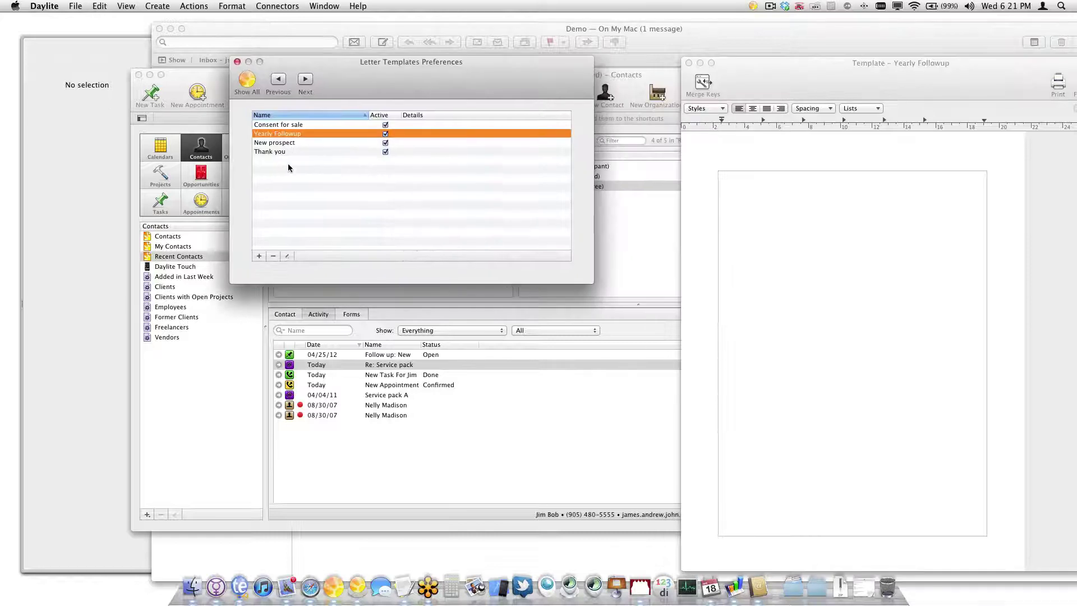
# Review the Thank you template's Merge Keys, close it, and re-centre the Yearly Followup editor
pyautogui.click(279, 152)
pyautogui.click(291, 256)
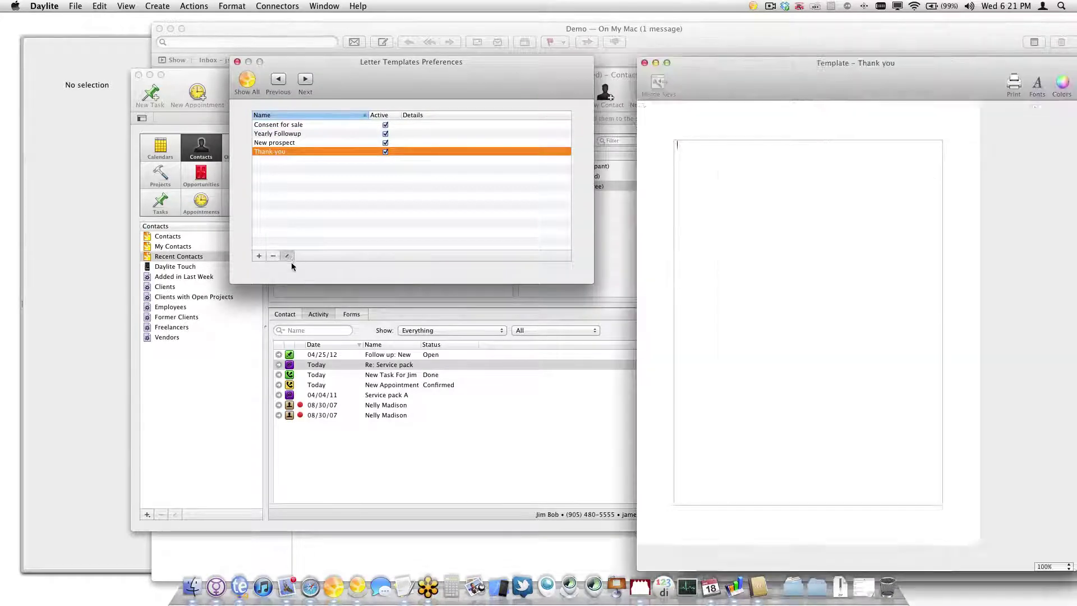
pyautogui.moveTo(846, 80); pyautogui.dragTo(391, 64)
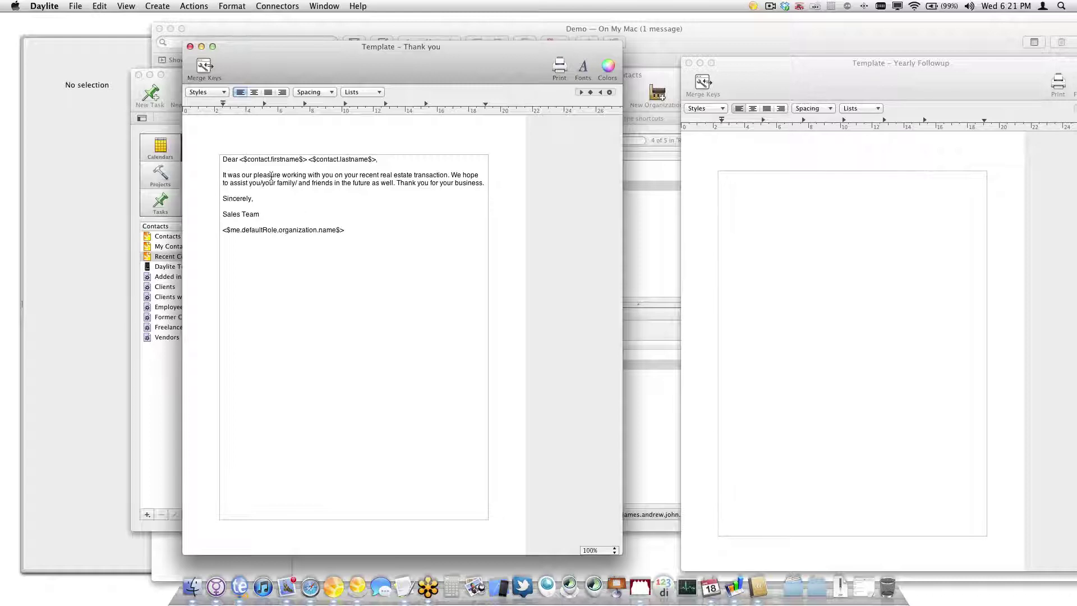
pyautogui.click(203, 67)
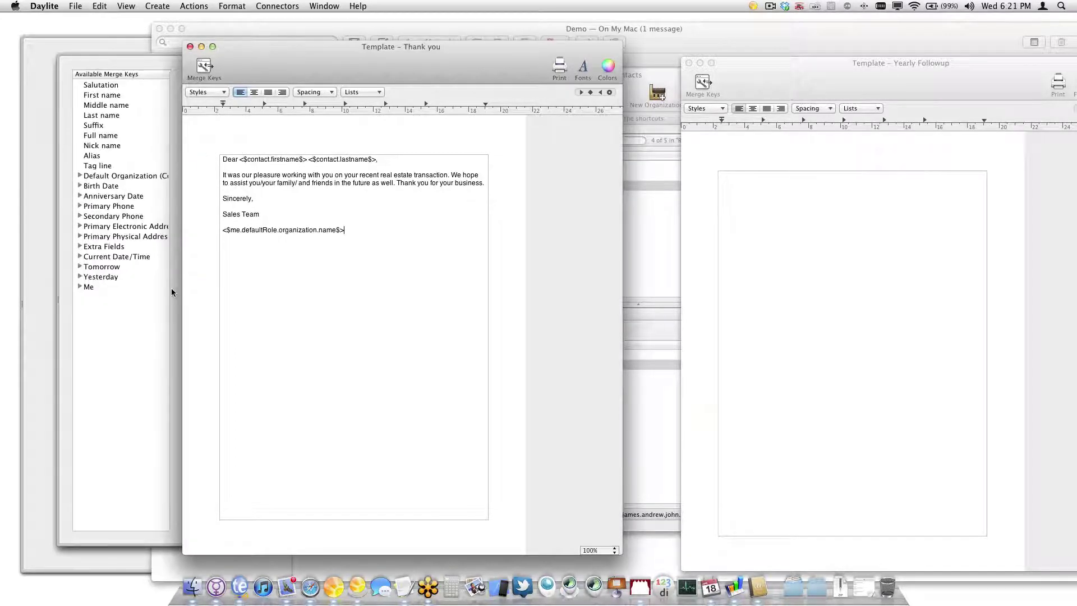
pyautogui.click(190, 46)
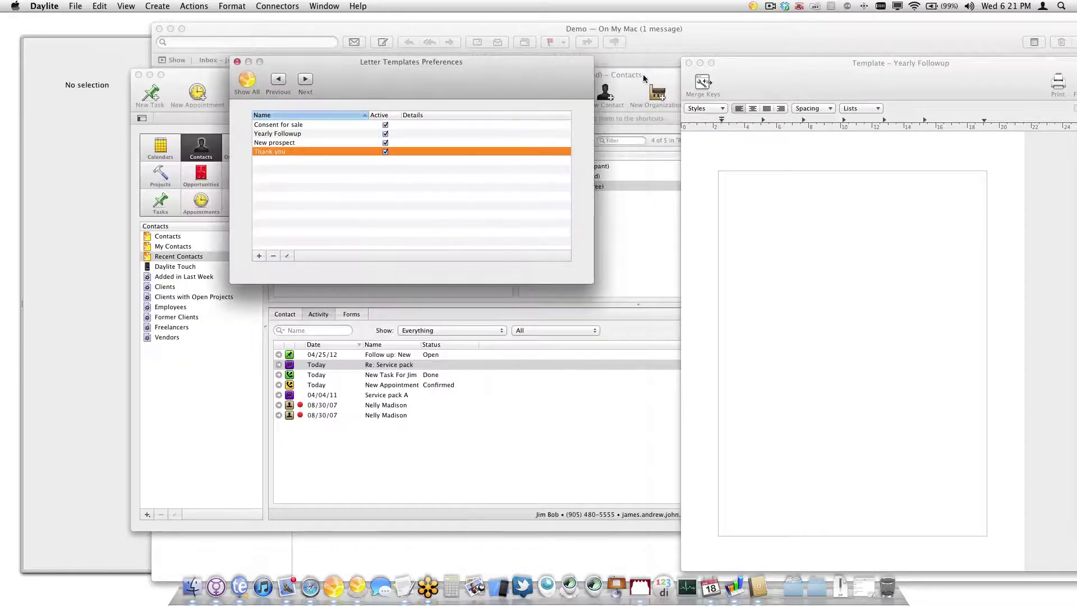
pyautogui.moveTo(867, 72); pyautogui.dragTo(553, 52)
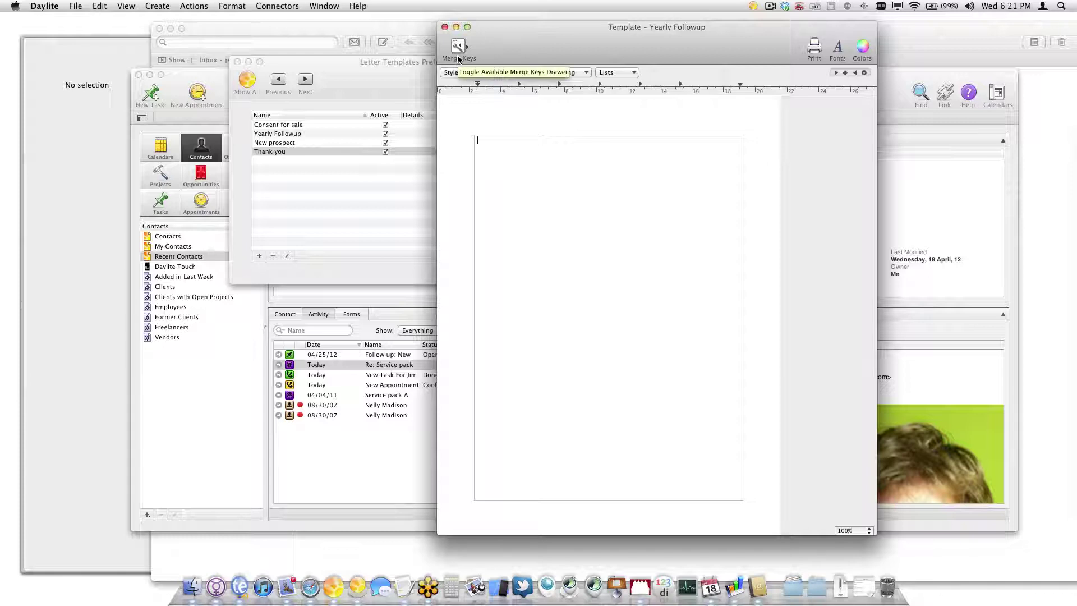
# Write the greeting 'Hi' with the Extra 2 and Last name merge keys and a comma
pyautogui.write('H')
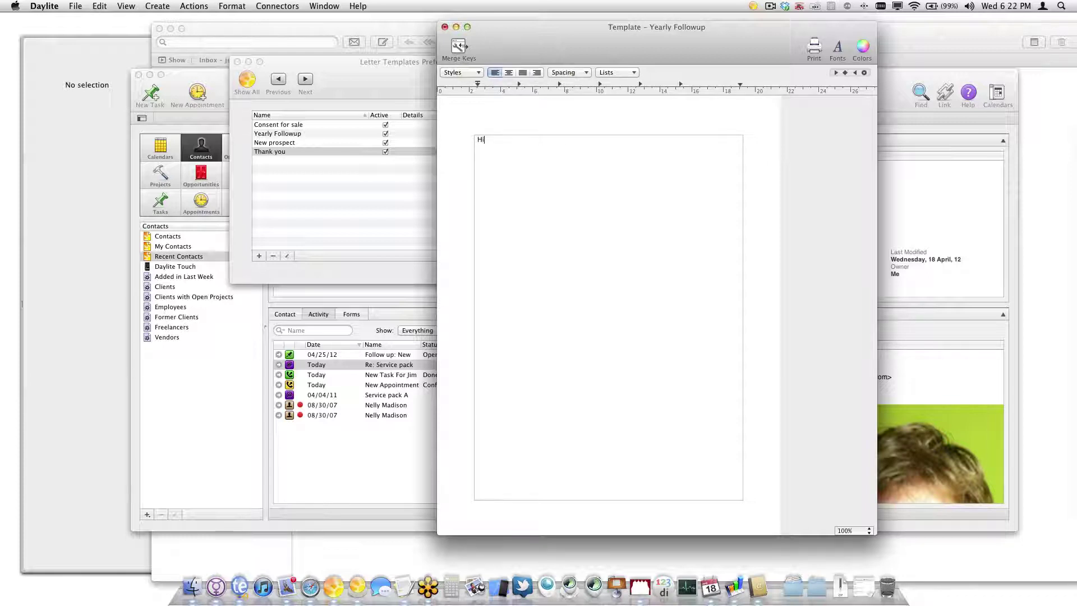
pyautogui.write('i')
pyautogui.click(458, 47)
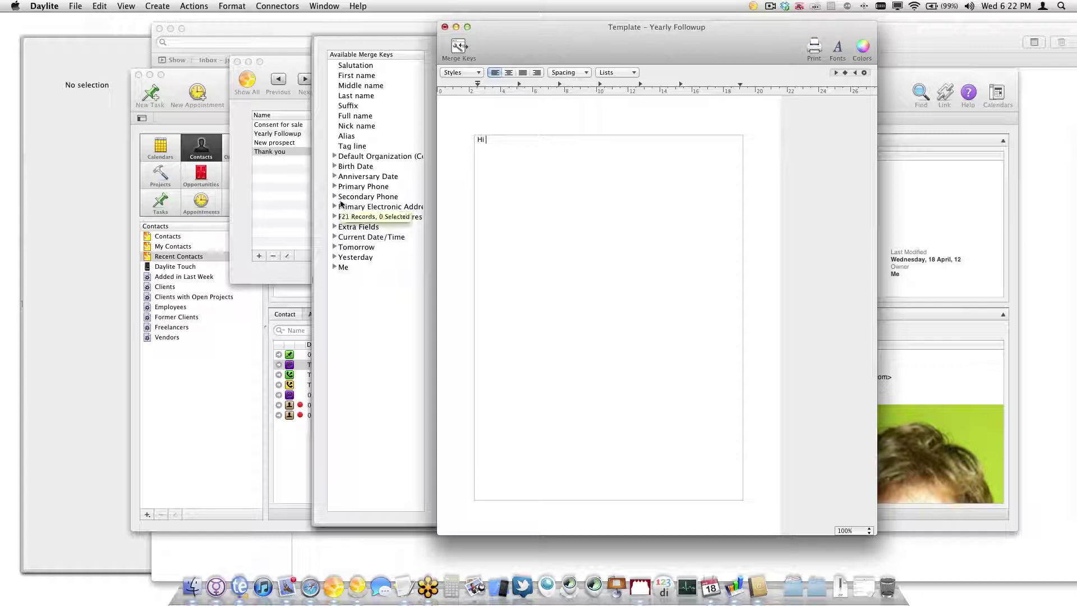
pyautogui.click(334, 227)
pyautogui.doubleClick(359, 247)
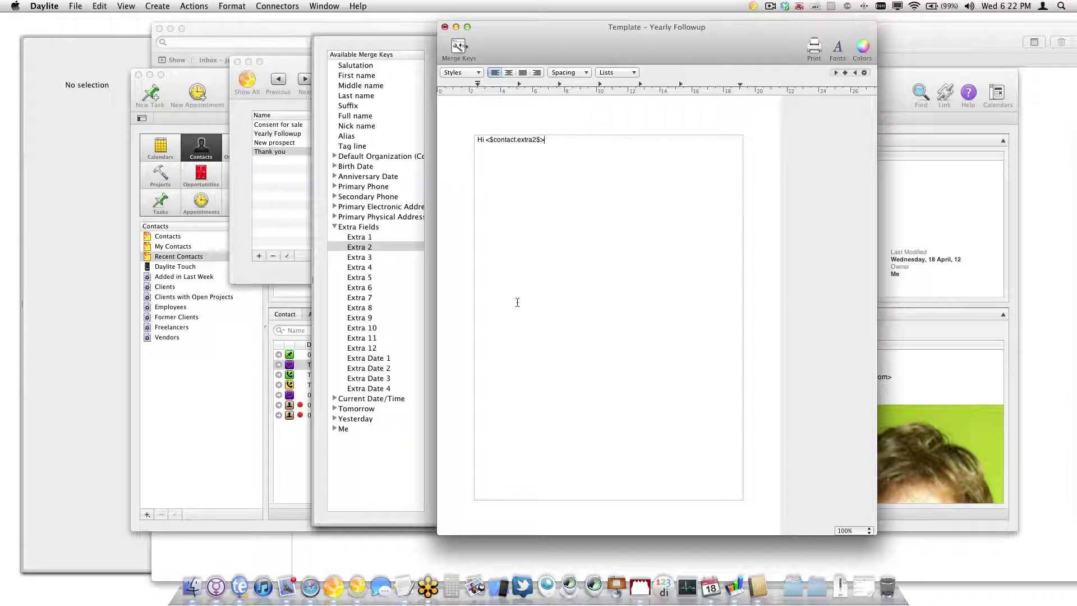
pyautogui.doubleClick(350, 97)
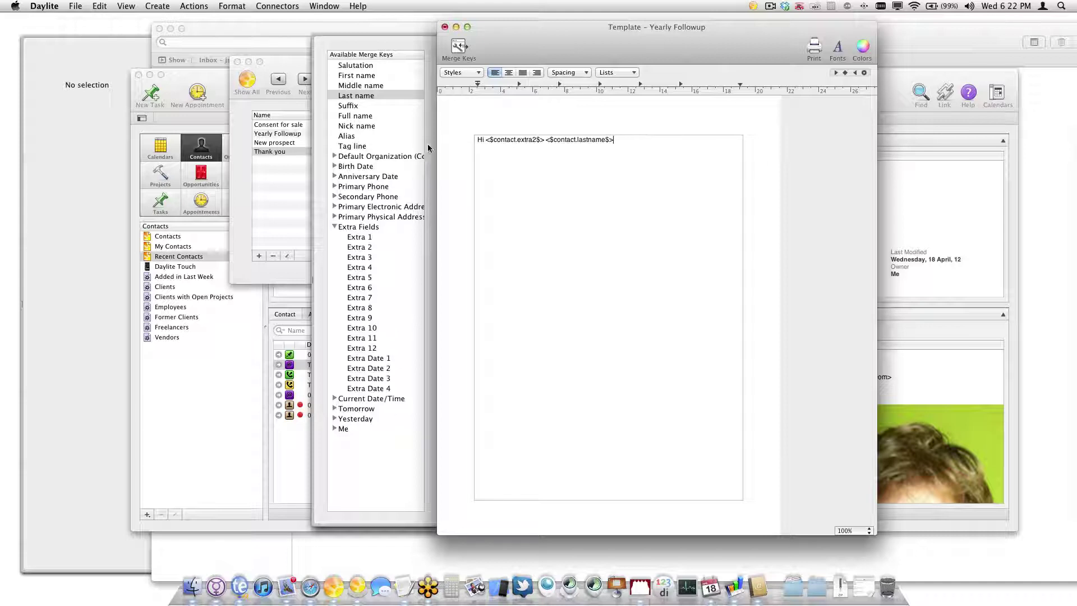
pyautogui.write(',')
pyautogui.press('Return')
pyautogui.press('Return')
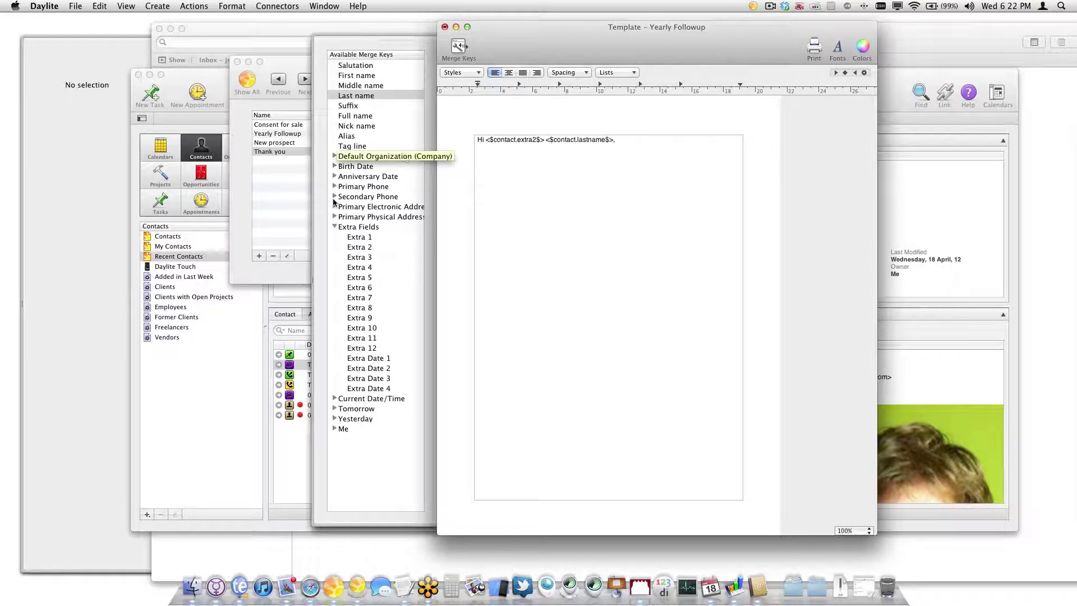
# Add the body 'just wanted to reach out and see how your place' and sender's first/last name keys
pyautogui.hscroll(2, 336, 203)
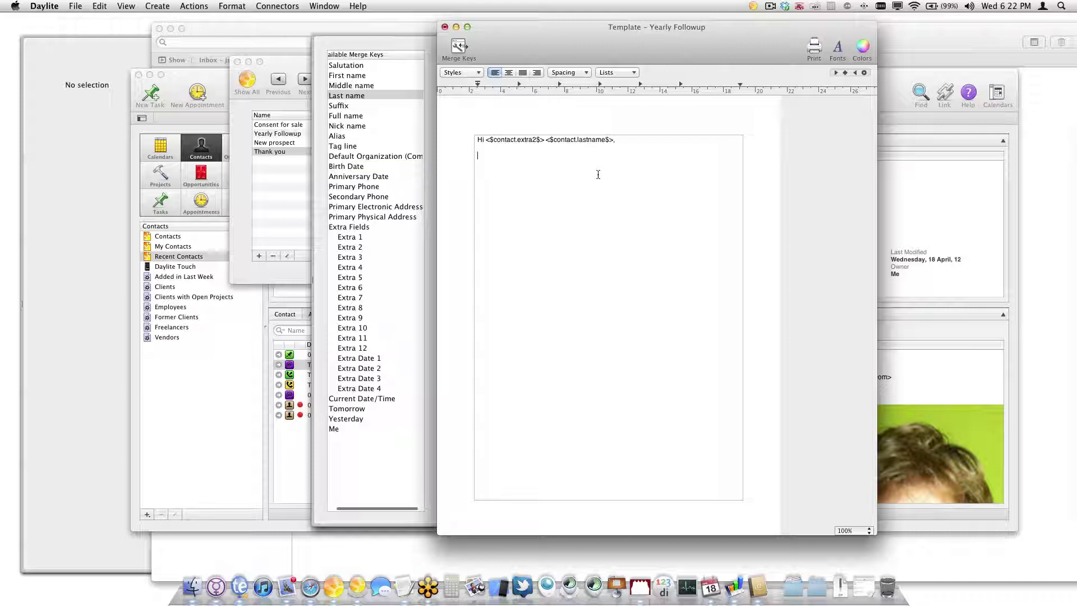
pyautogui.write('just wanted to reach out and see how you')
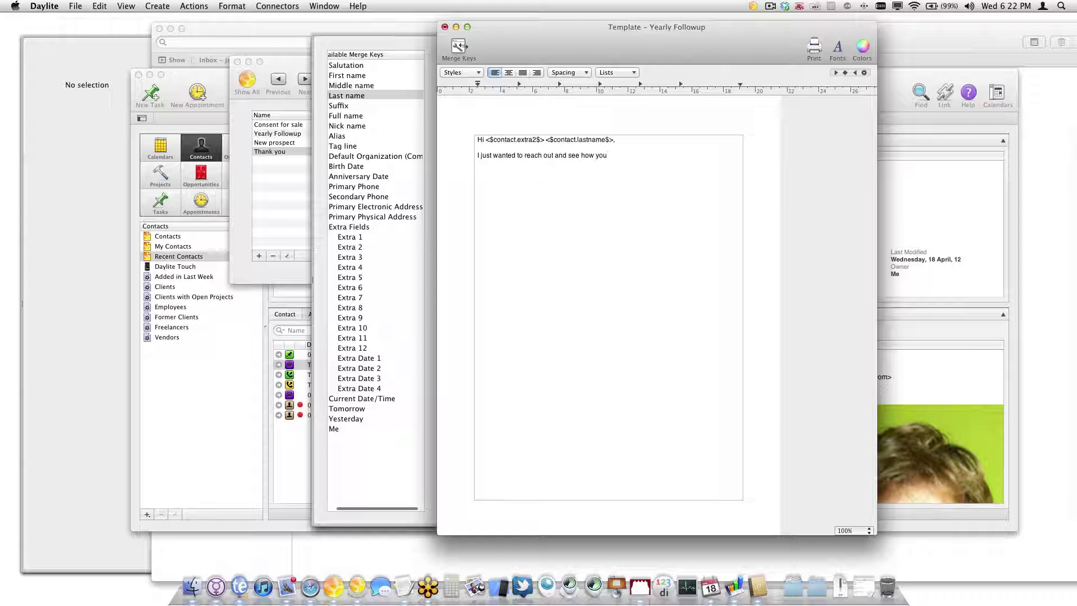
pyautogui.write('r place is holding up.')
pyautogui.click(339, 429)
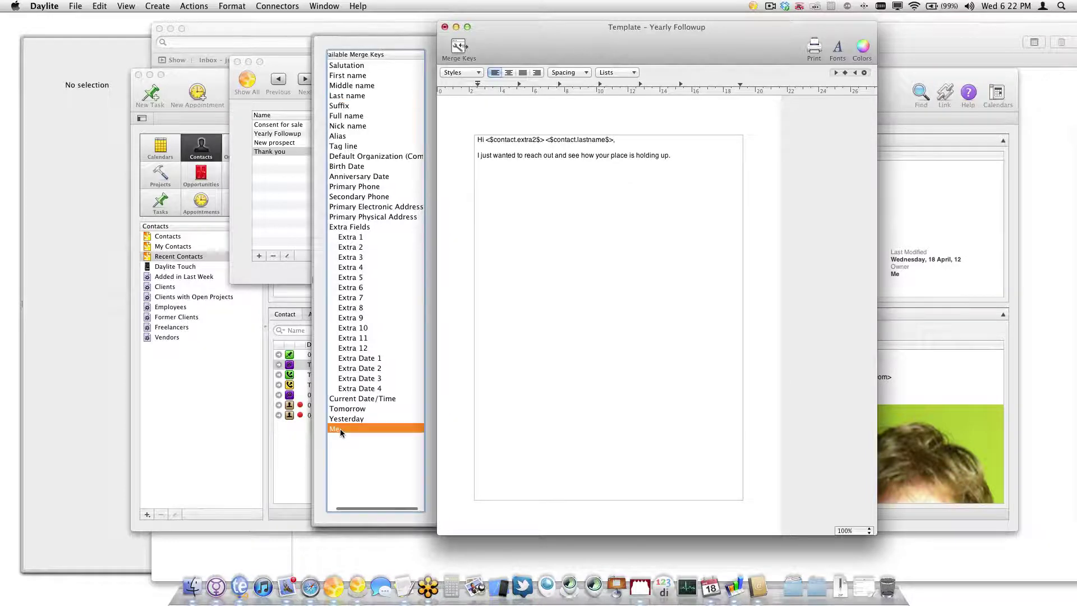
pyautogui.click(548, 200)
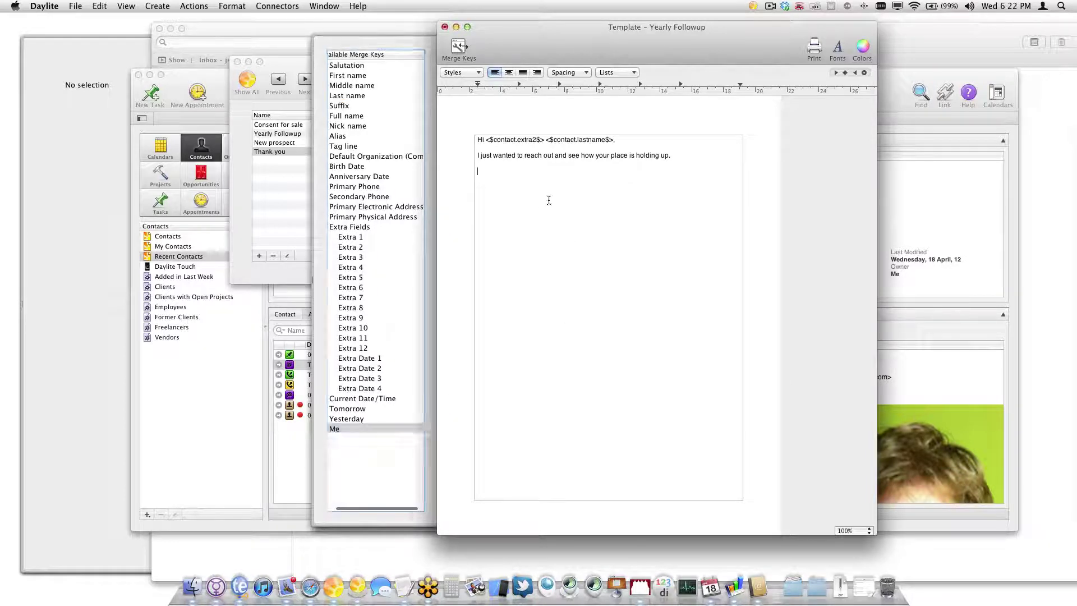
pyautogui.click(341, 428)
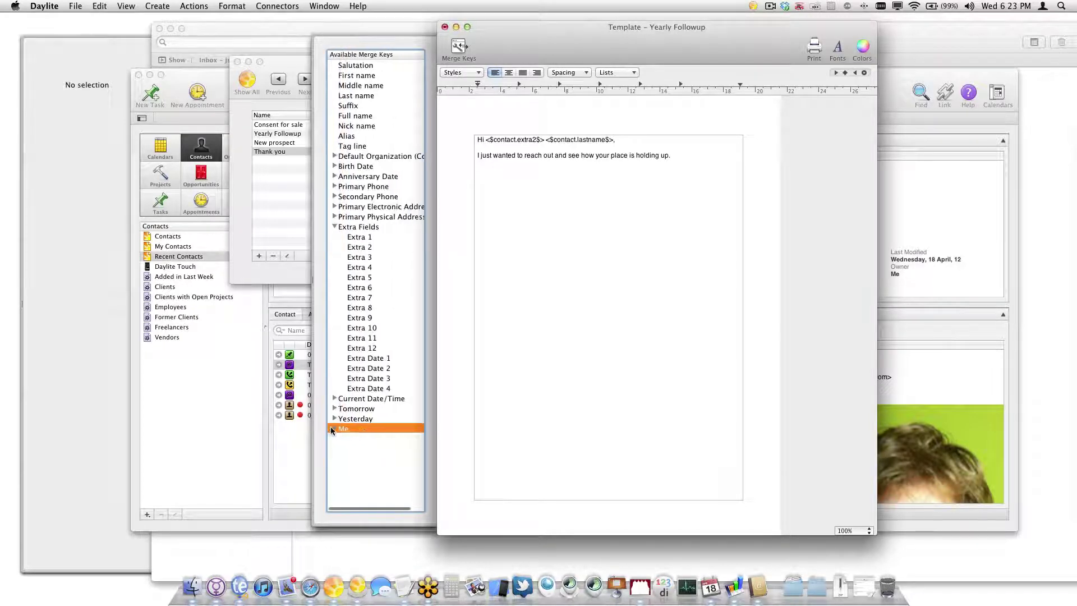
pyautogui.click(332, 428)
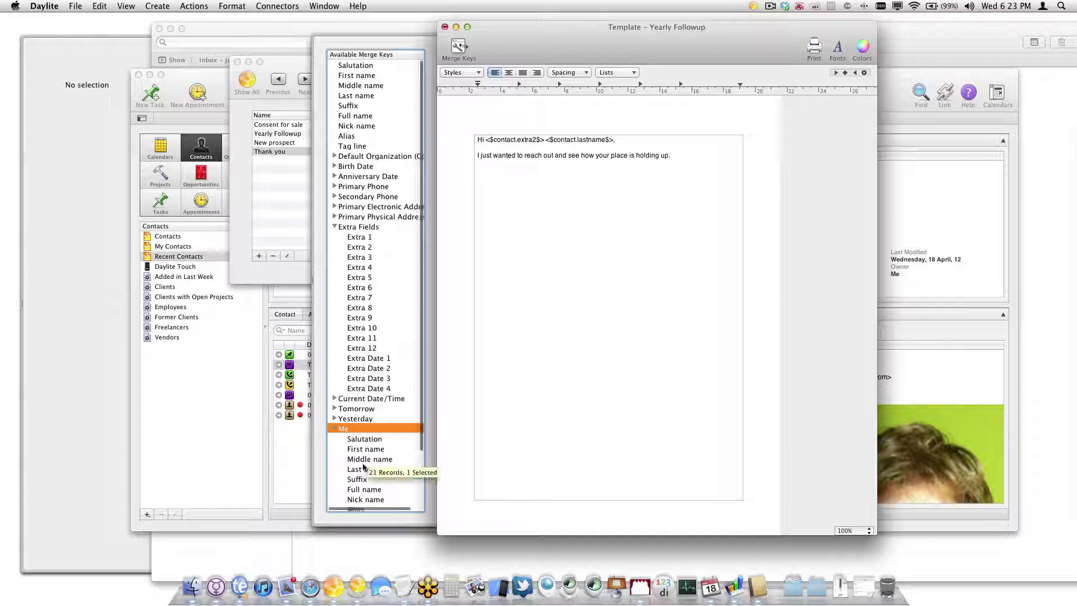
pyautogui.doubleClick(373, 449)
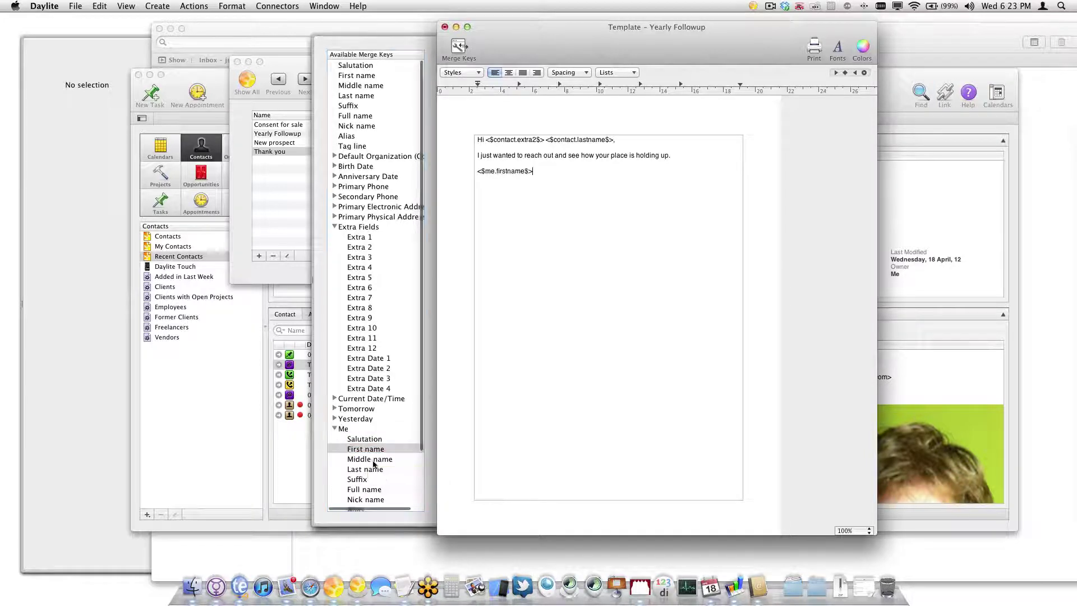
pyautogui.doubleClick(372, 470)
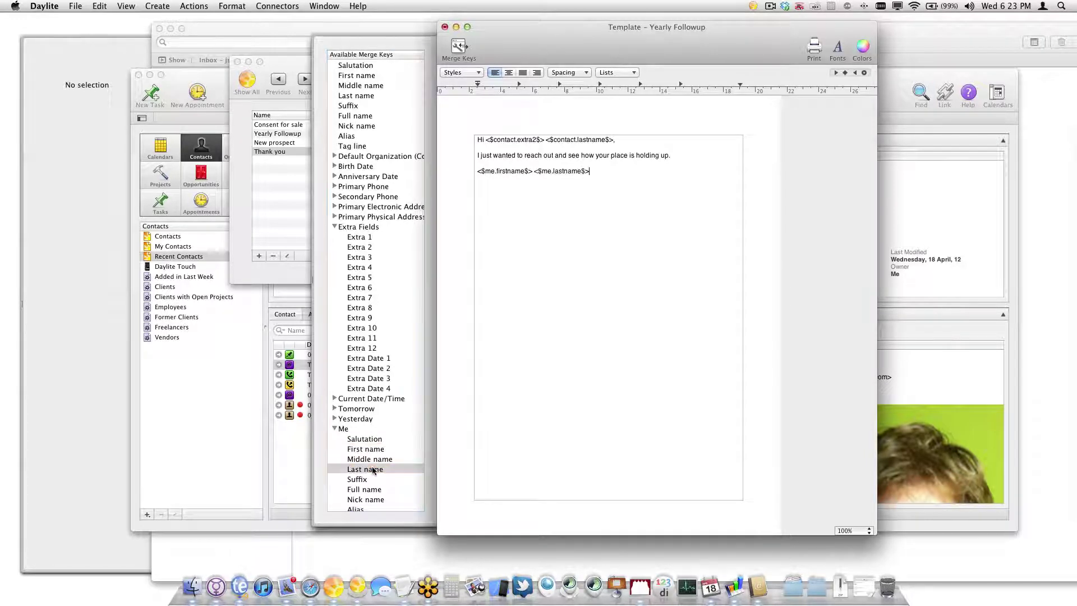
# Insert the My Main Phone full number merge key, then close and save the template
pyautogui.scroll(-2, 373, 468)
pyautogui.scroll(-3, 370, 471)
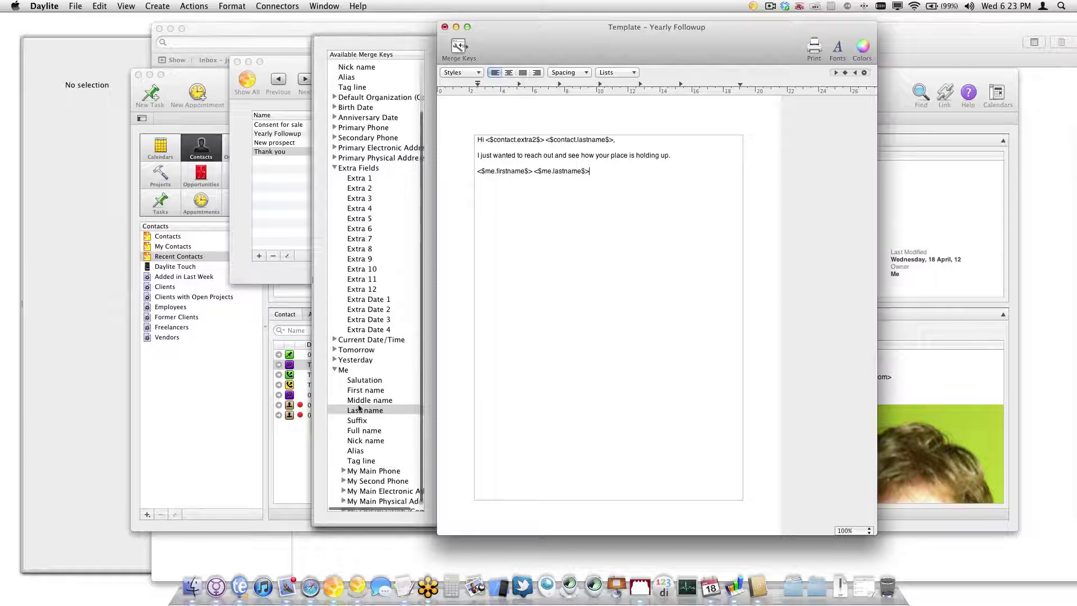
pyautogui.click(343, 470)
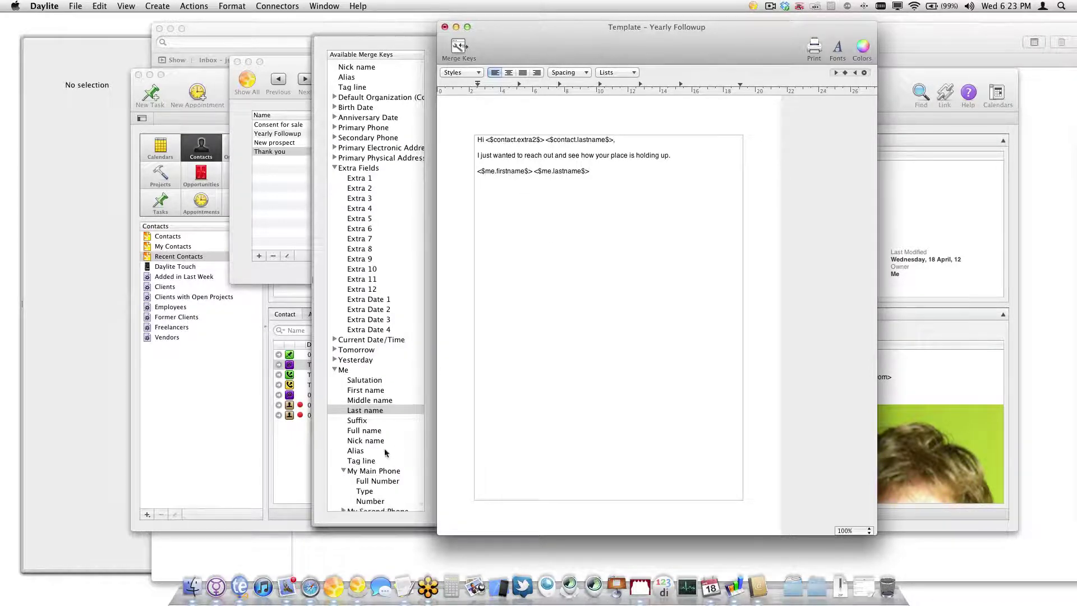
pyautogui.click(363, 486)
pyautogui.doubleClick(363, 486)
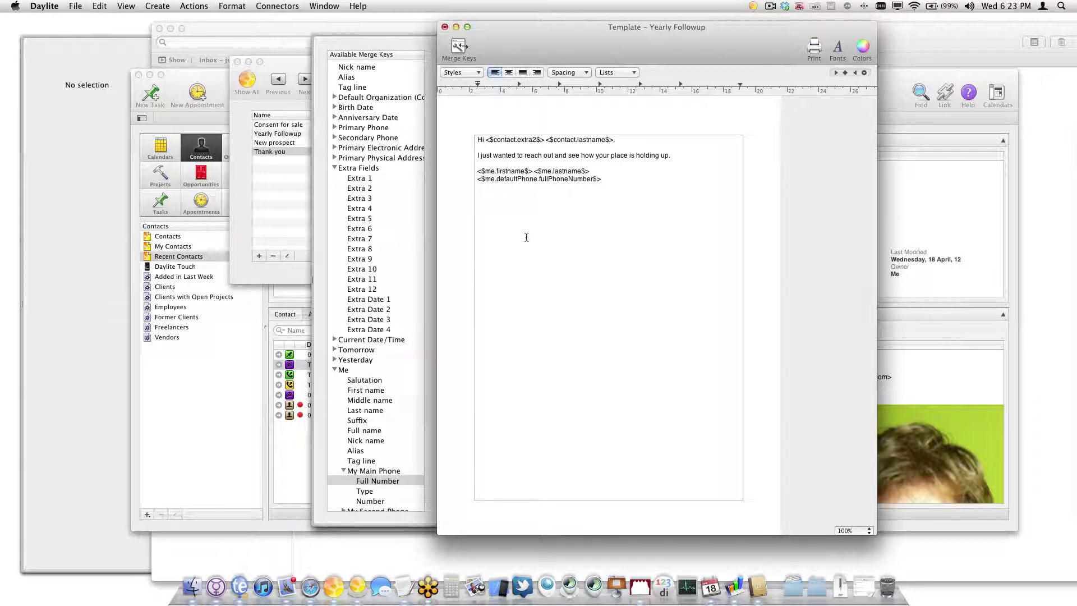
pyautogui.click(444, 27)
pyautogui.click(749, 92)
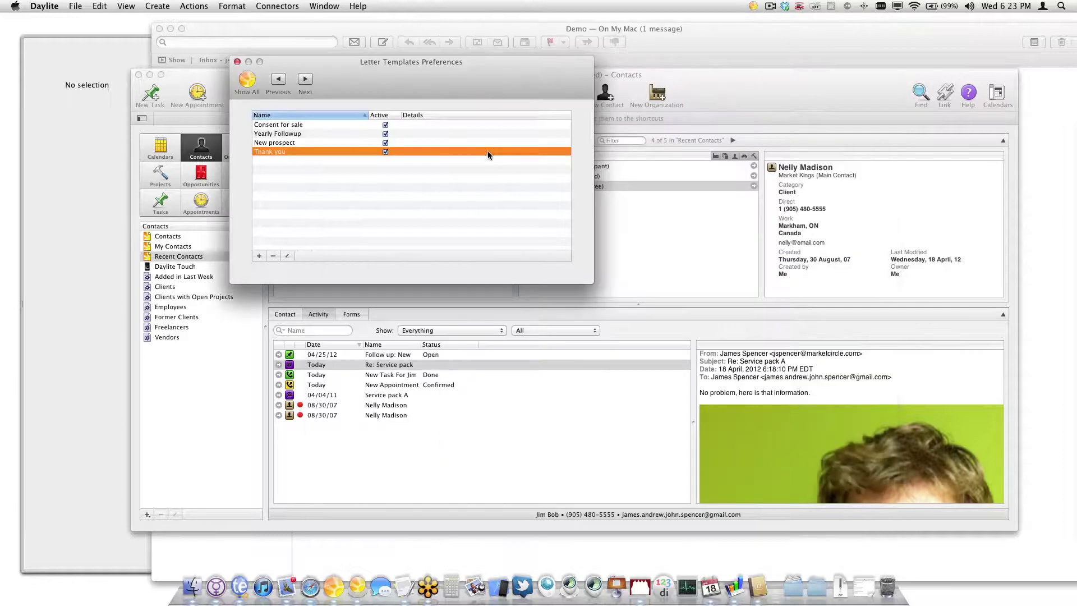
# Merge a letter for the contact with the Yearly Followup template, opening it in the email client
pyautogui.click(237, 61)
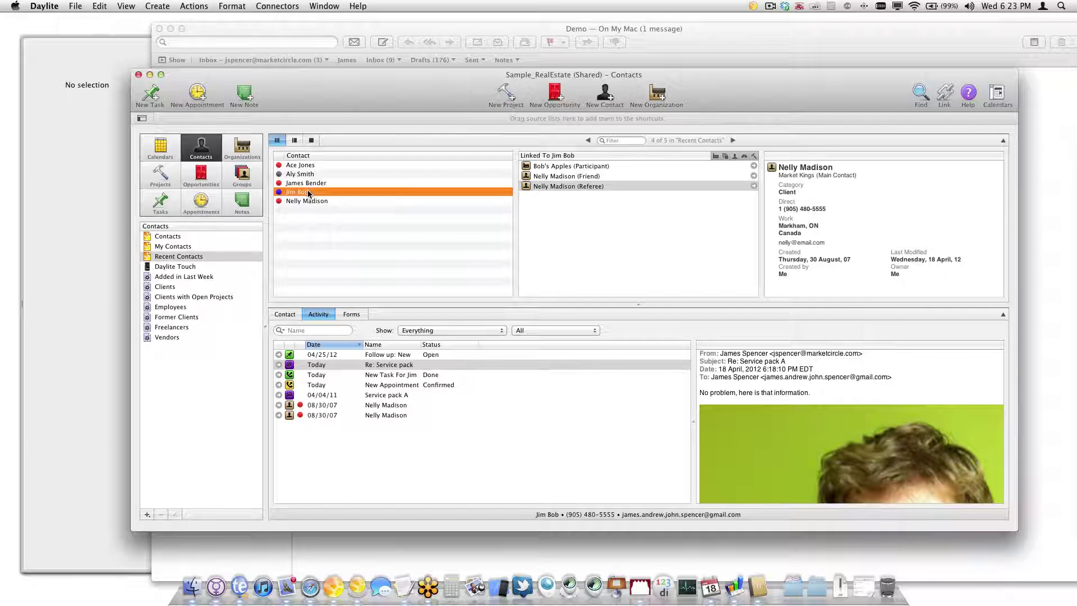
pyautogui.click(191, 6)
pyautogui.moveTo(274, 116)
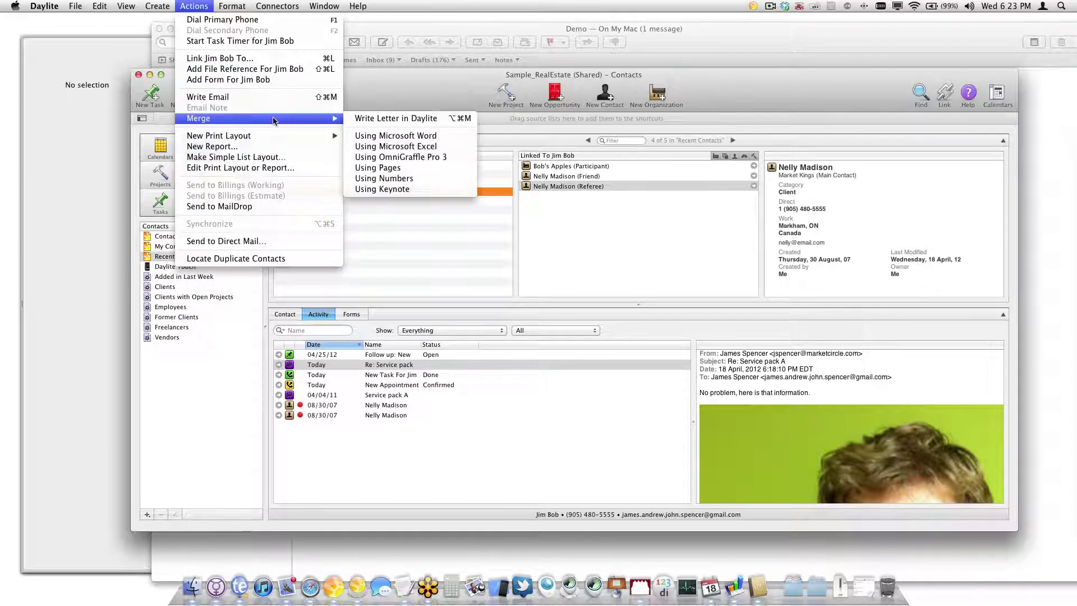
pyautogui.click(361, 115)
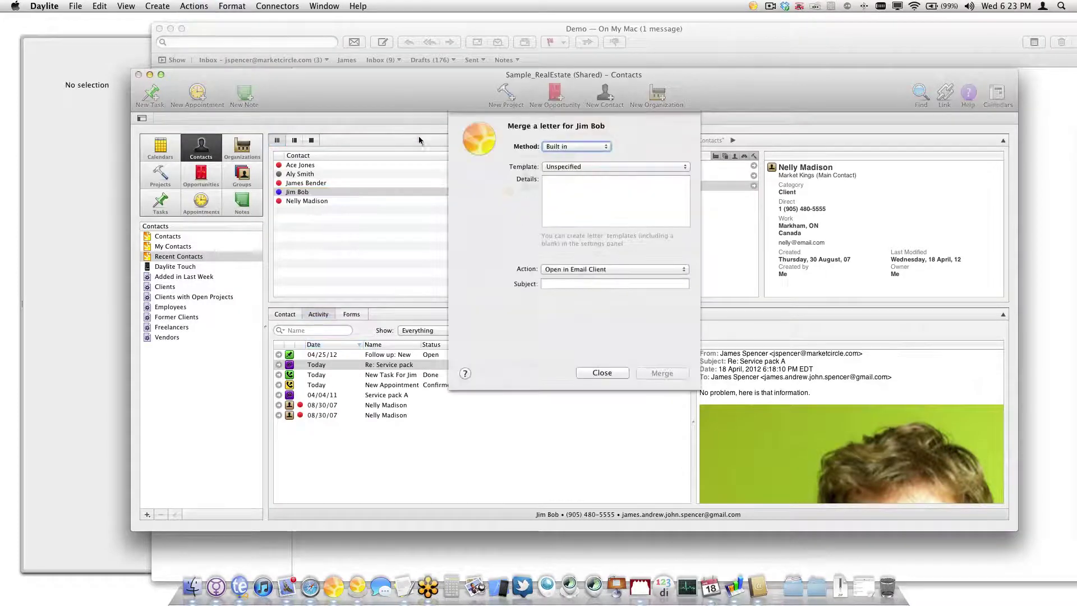
pyautogui.click(571, 167)
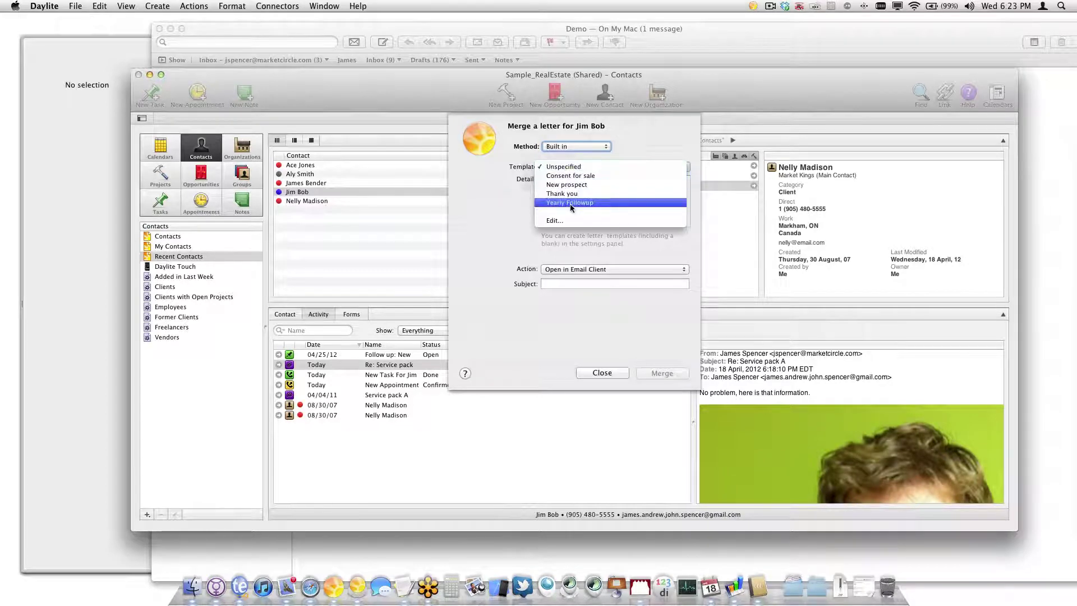
pyautogui.click(583, 203)
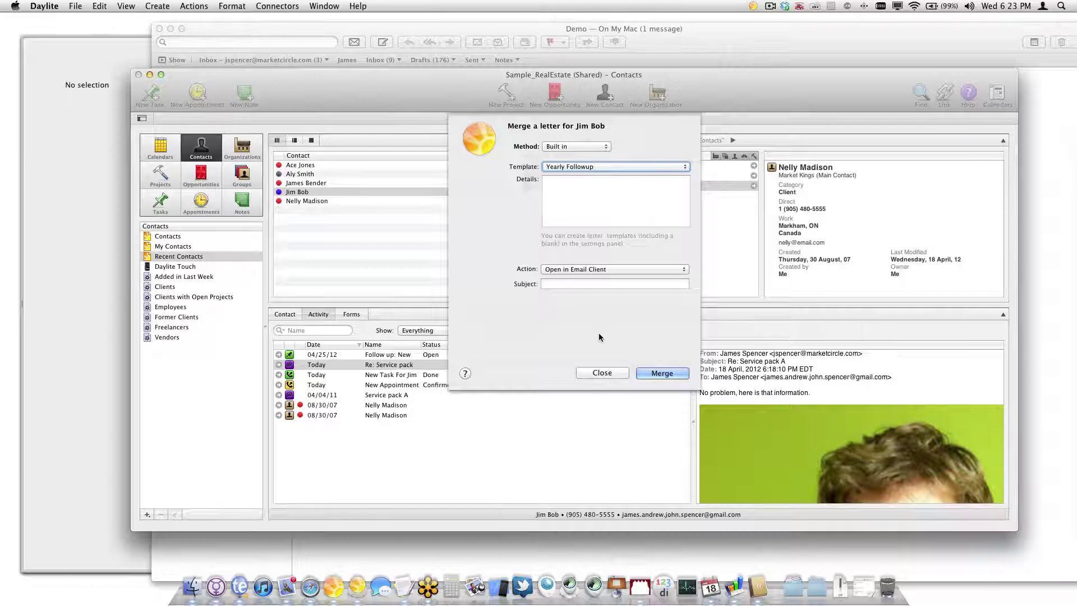
pyautogui.click(611, 269)
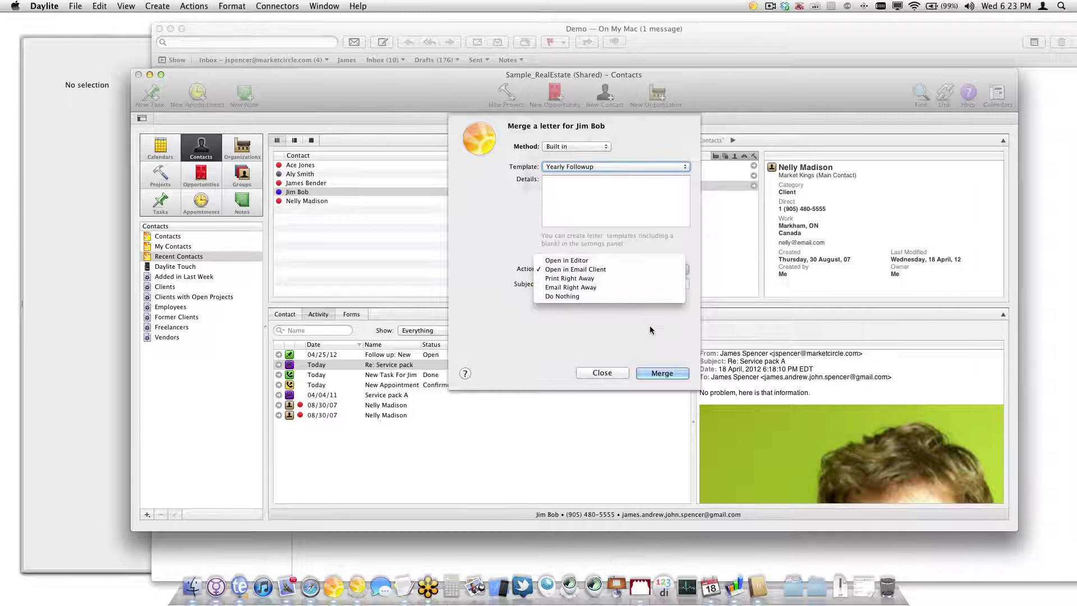
pyautogui.click(657, 371)
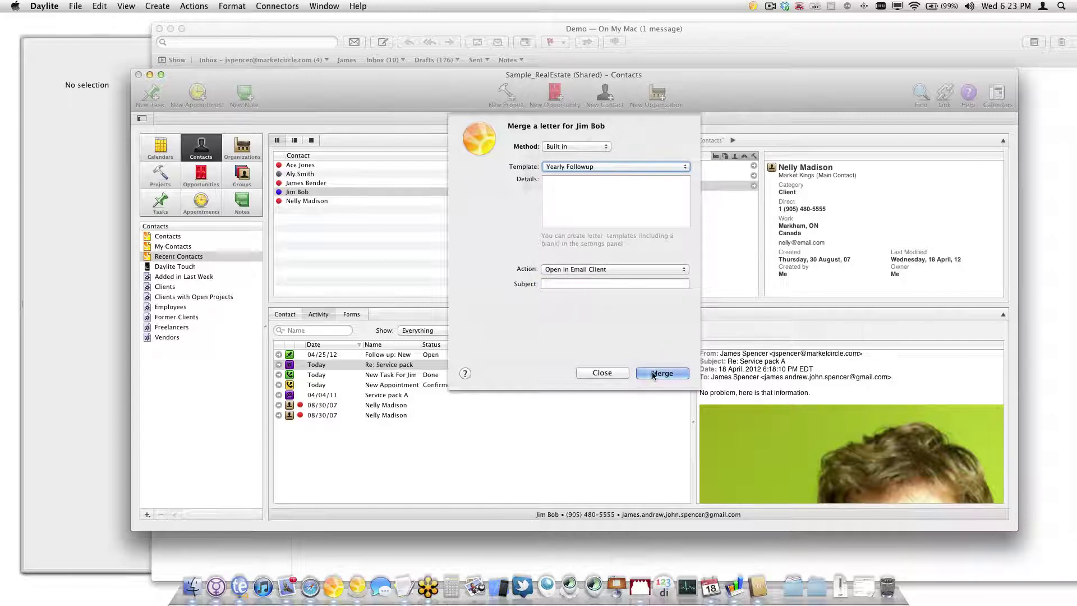
pyautogui.click(652, 372)
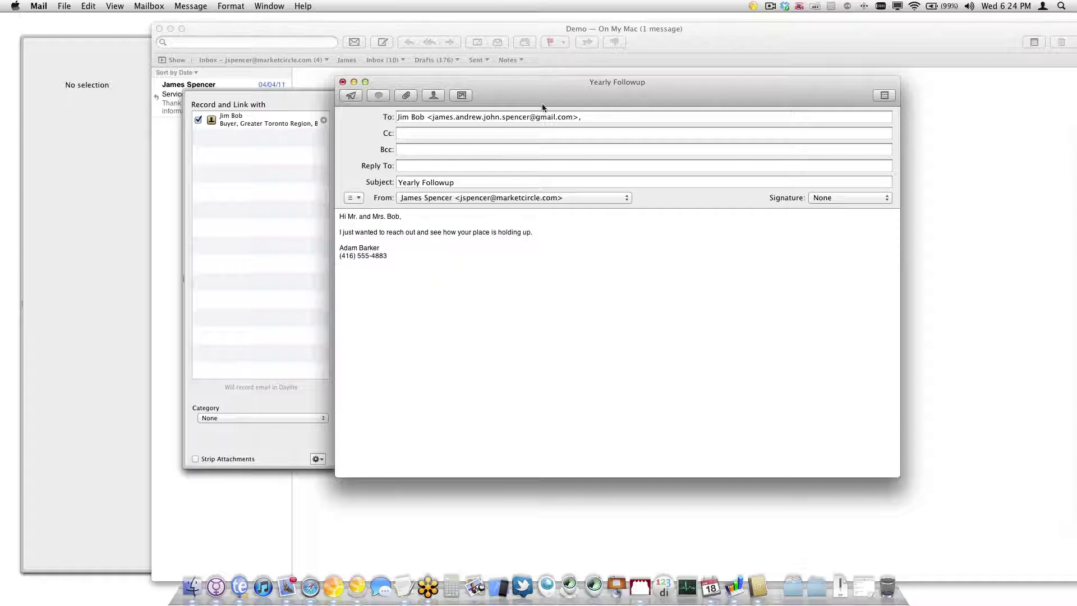
# Send the merged Yearly Followup email from Mail with Cmd+Shift+D and return to Daylite
pyautogui.moveTo(548, 101); pyautogui.dragTo(601, 103)
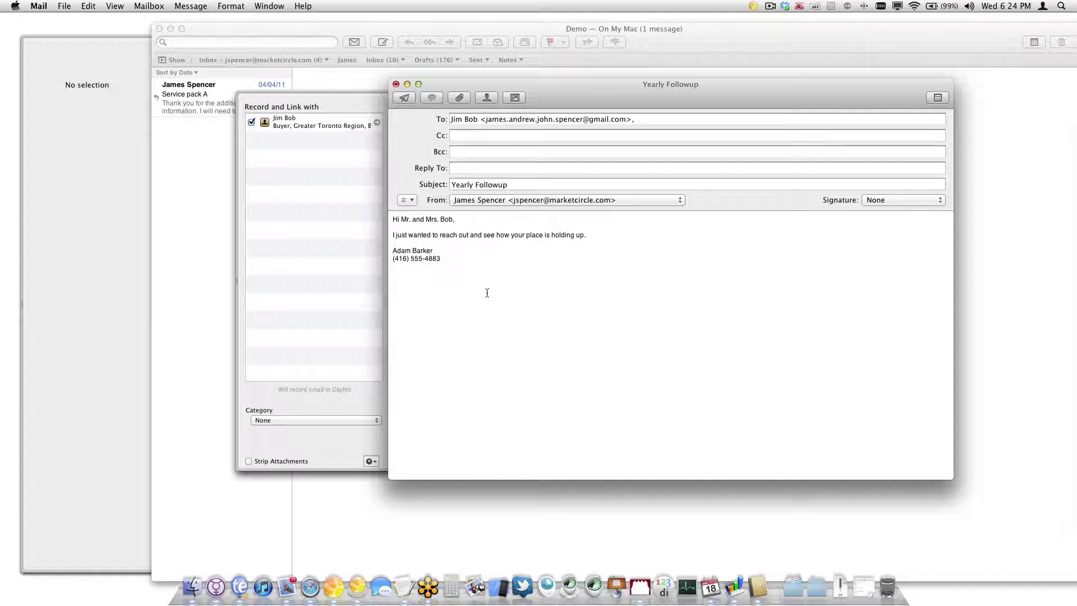
pyautogui.press('super+shift+d')
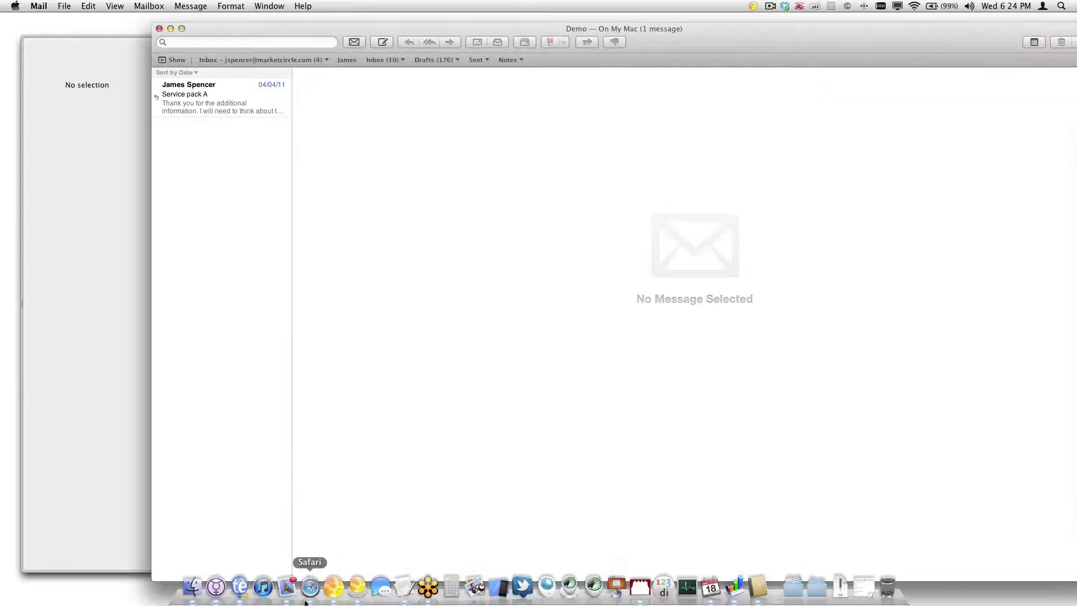
pyautogui.click(333, 595)
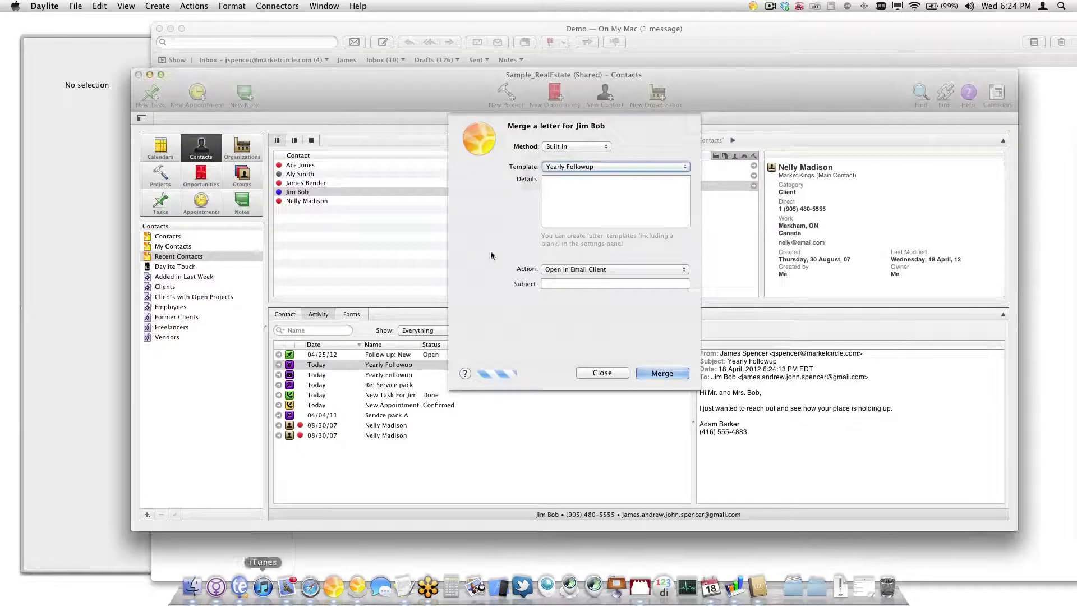
# Close the merge dialog, reopen Write Letter for the contact to check templates, then close it
pyautogui.click(615, 375)
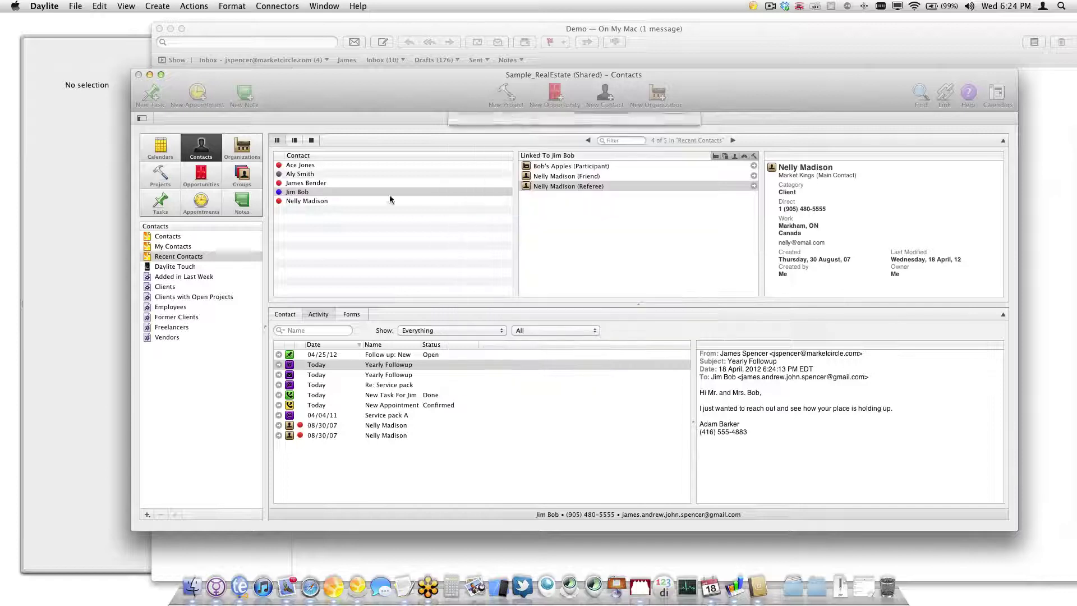
pyautogui.rightClick(292, 195)
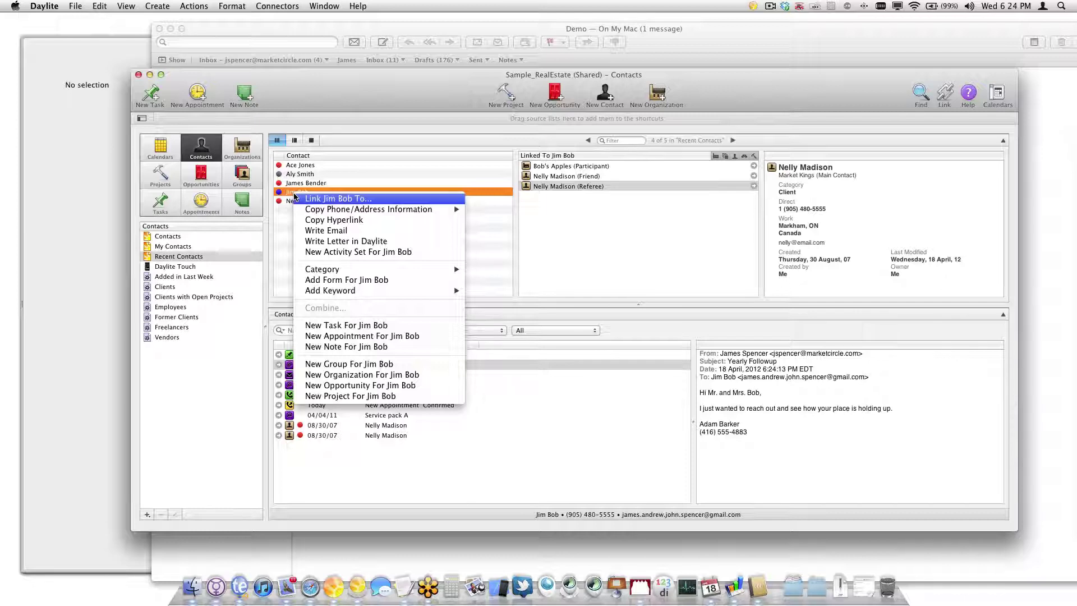
pyautogui.moveTo(338, 272)
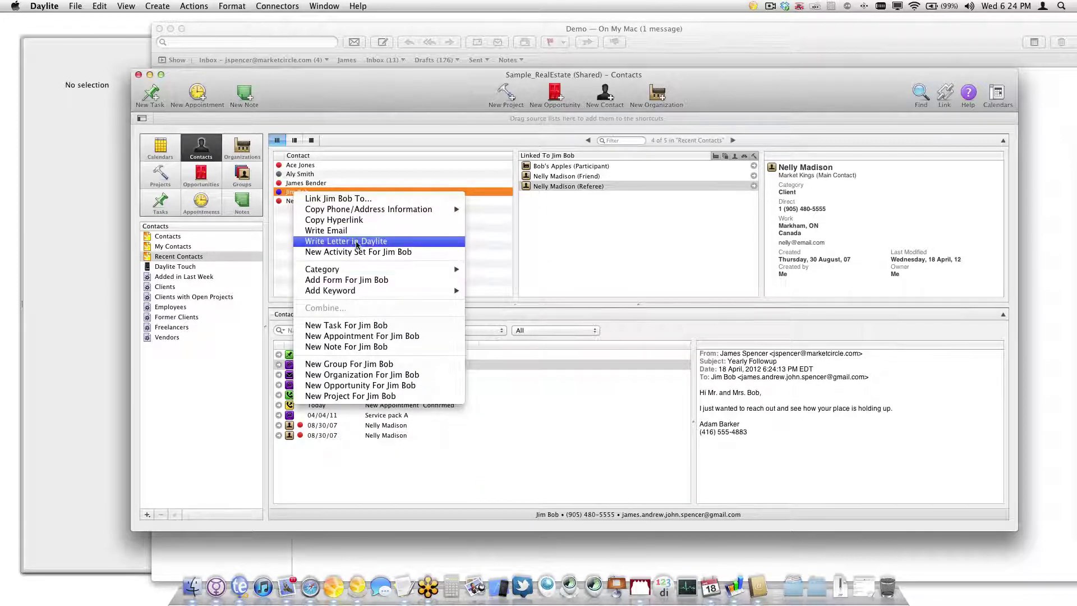
pyautogui.click(357, 242)
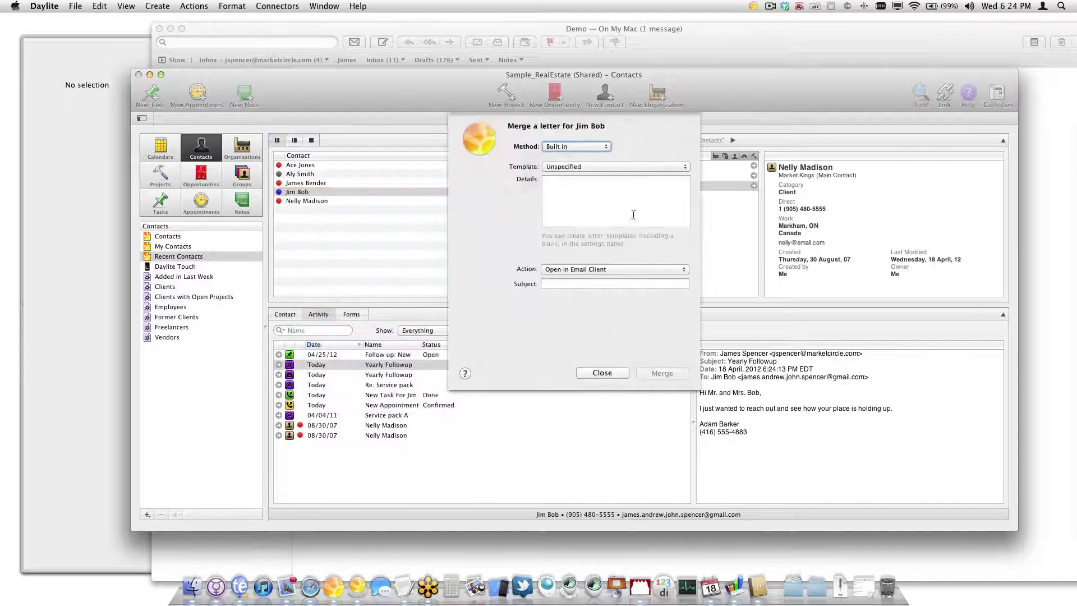
pyautogui.click(634, 166)
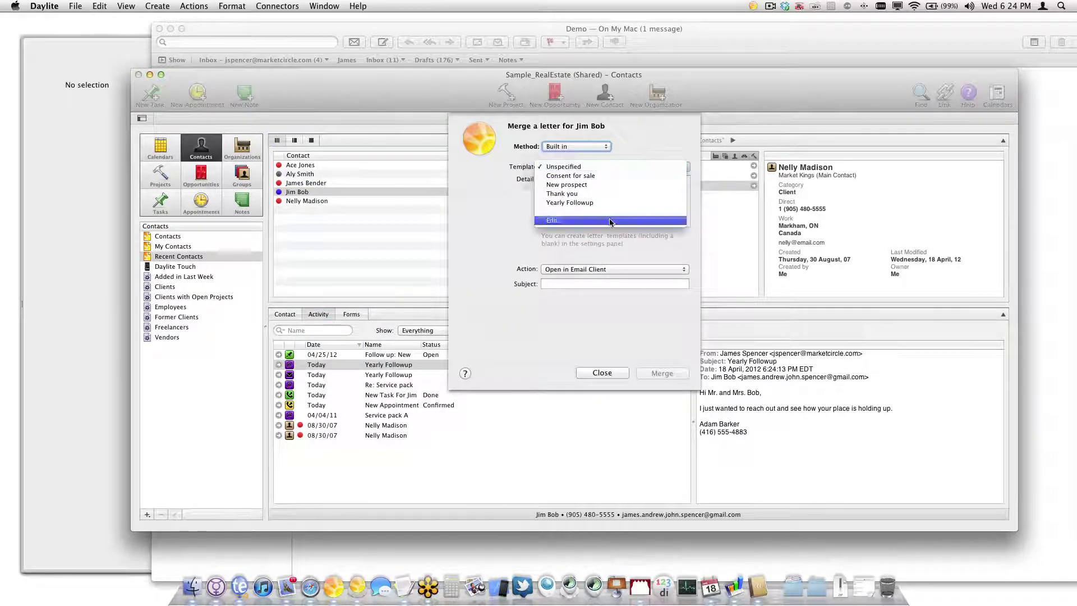
pyautogui.click(456, 231)
pyautogui.click(603, 373)
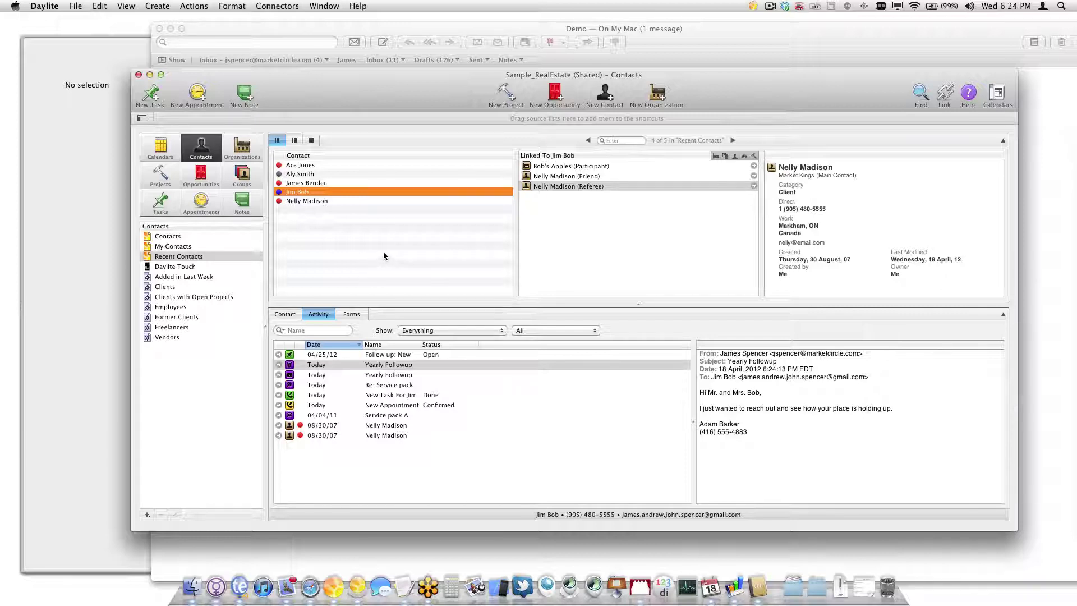
# Create a 'Mailing List' smart list with a Keywords criterion matching the Mailing List keyword
pyautogui.click(141, 515)
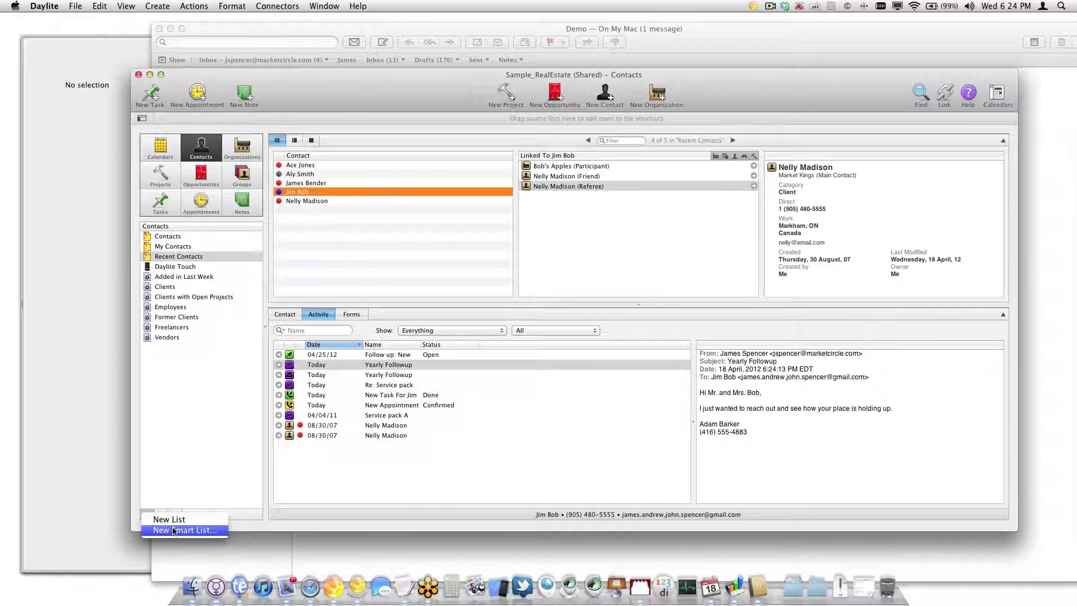
pyautogui.click(173, 531)
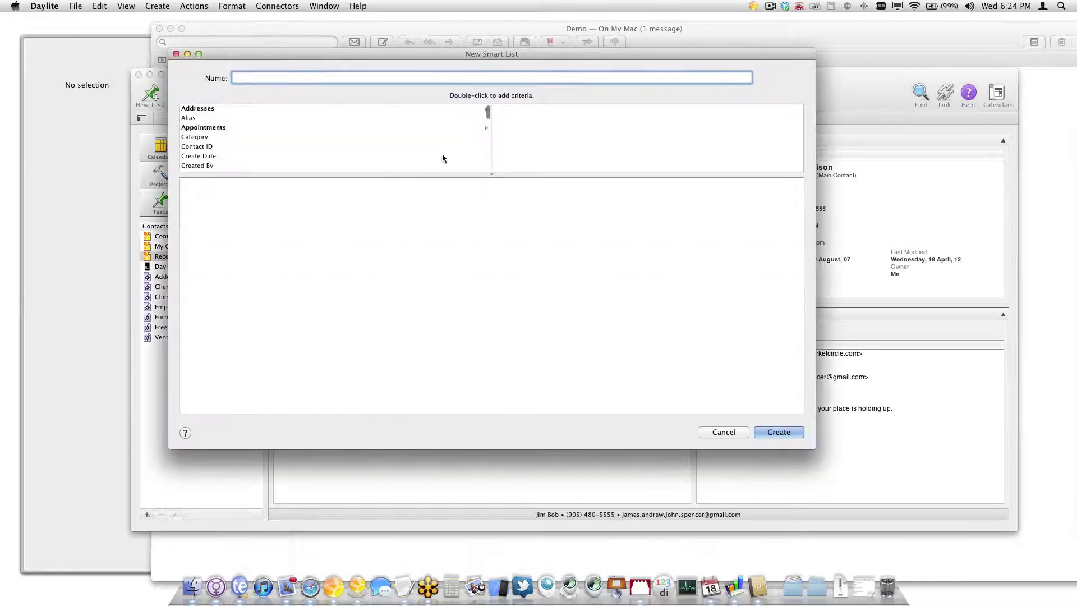
pyautogui.write('Mailing List')
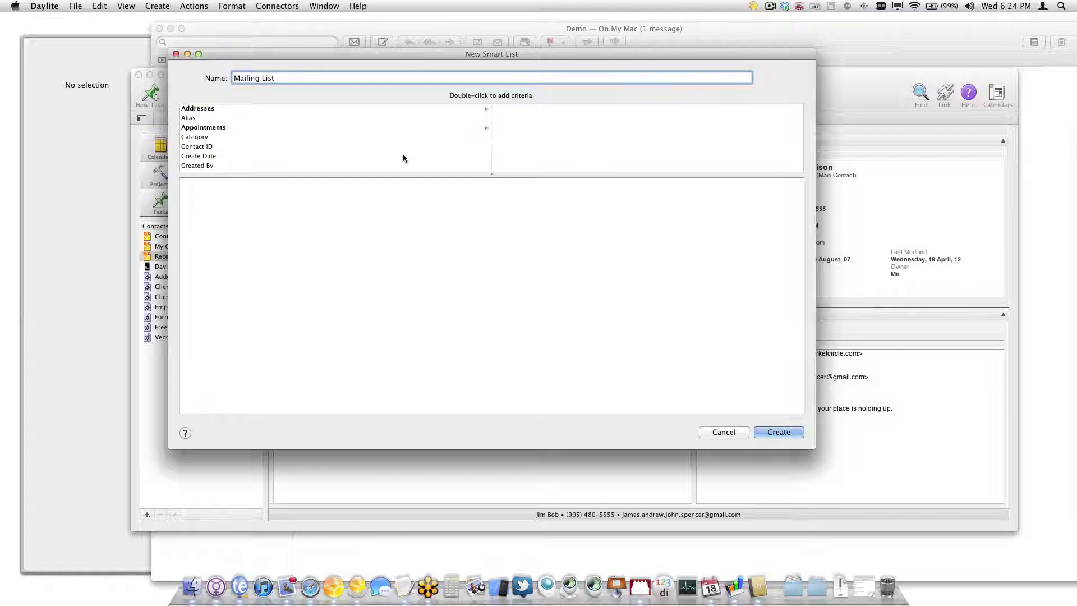
pyautogui.scroll(-10, 220, 147)
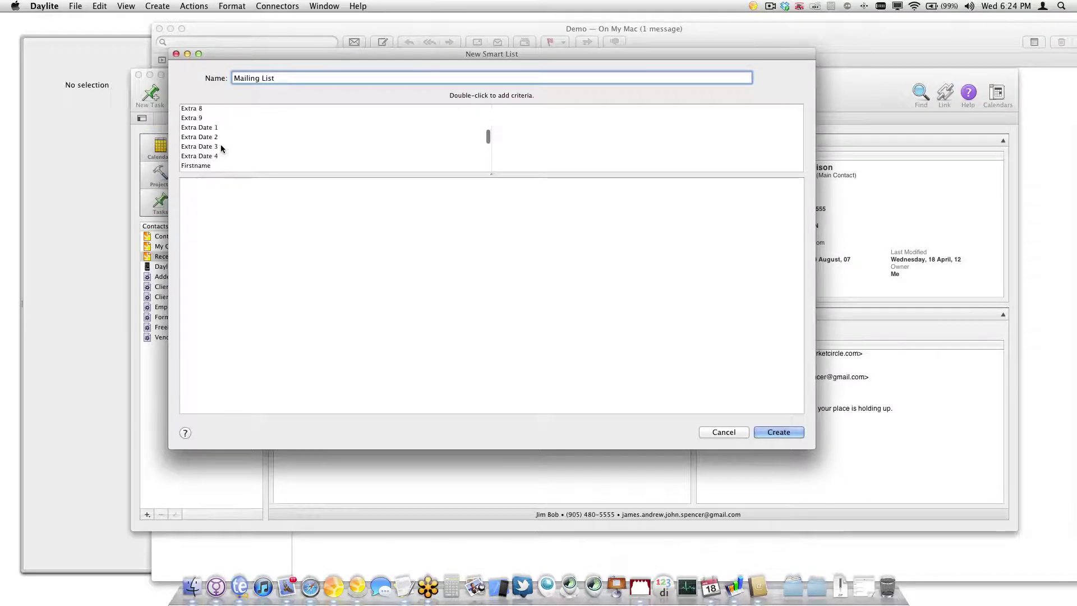
pyautogui.scroll(-4, 220, 147)
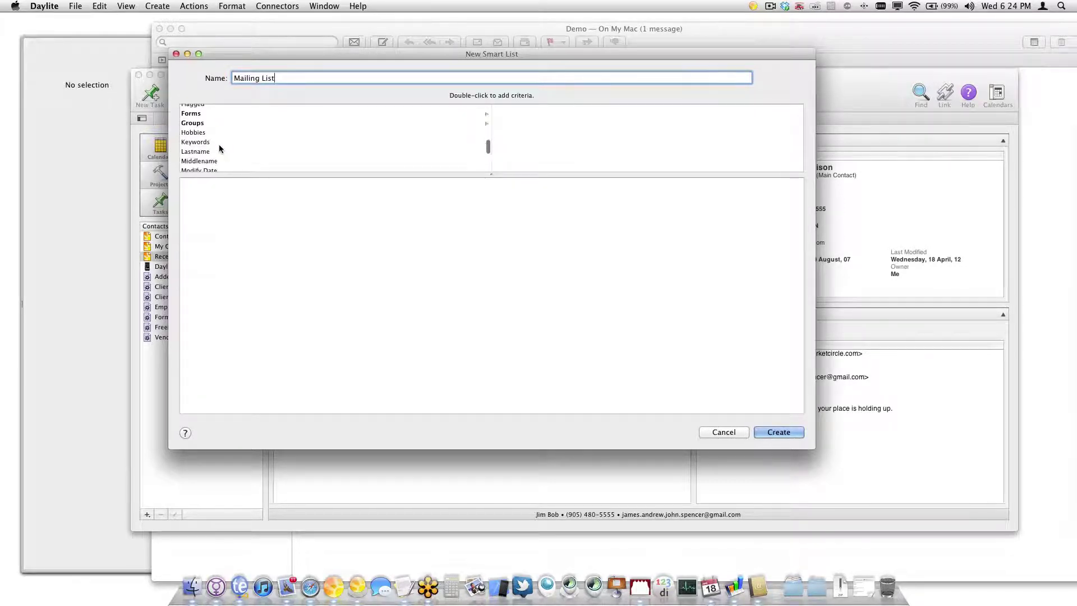
pyautogui.doubleClick(208, 143)
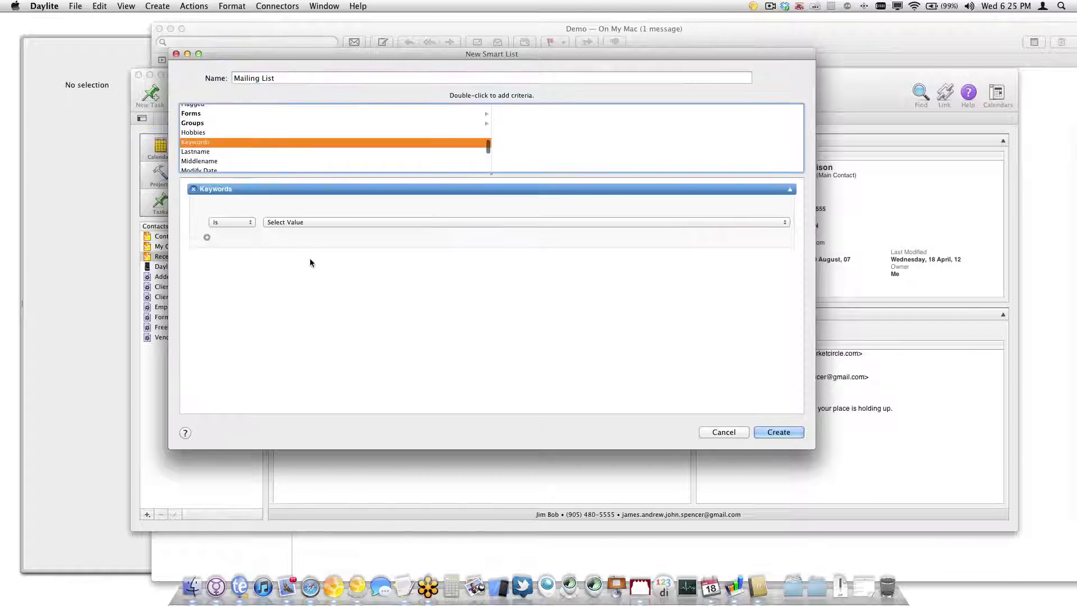
pyautogui.click(327, 223)
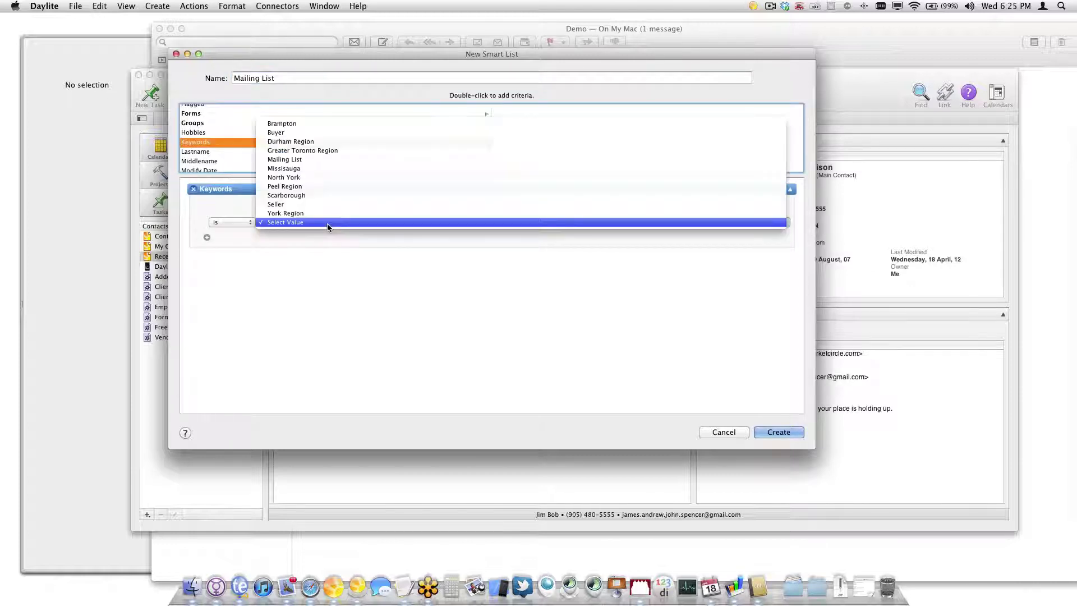
pyautogui.click(327, 162)
pyautogui.click(776, 432)
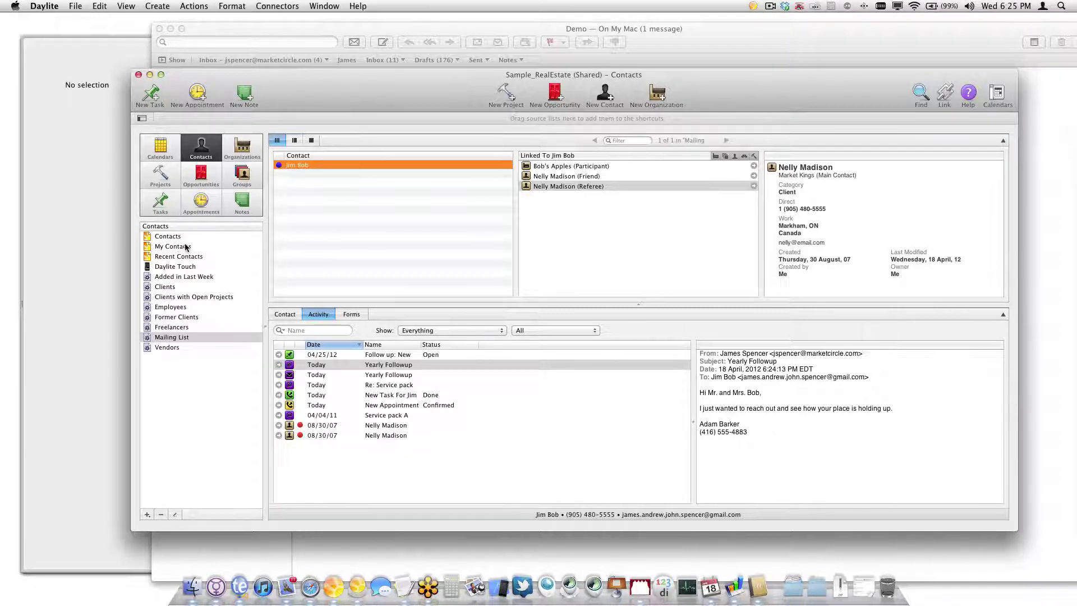
# Tag five contacts from the full list with the Mailing List keyword and view the Mailing List smart list
pyautogui.click(167, 236)
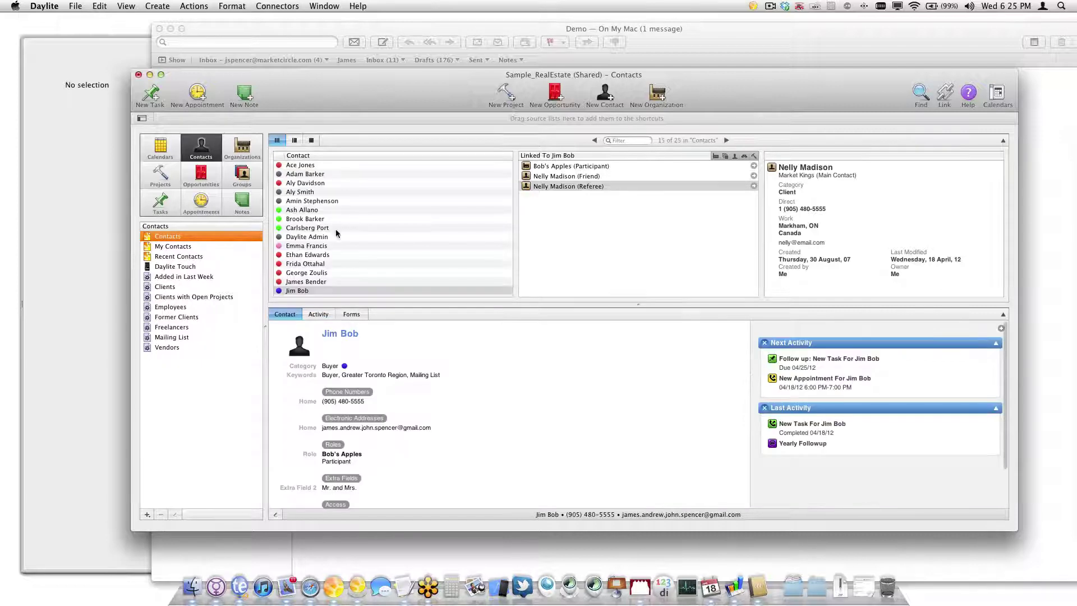
pyautogui.click(337, 210)
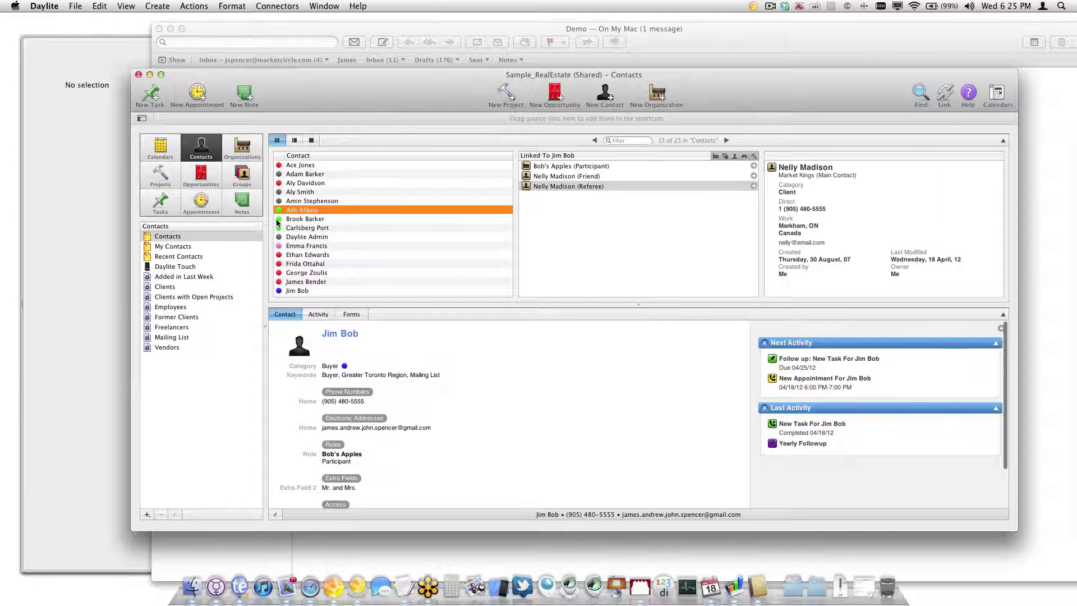
pyautogui.keyDown('super'); pyautogui.click(305, 254); pyautogui.keyUp('super')
pyautogui.keyDown('super'); pyautogui.click(300, 165); pyautogui.keyUp('super')
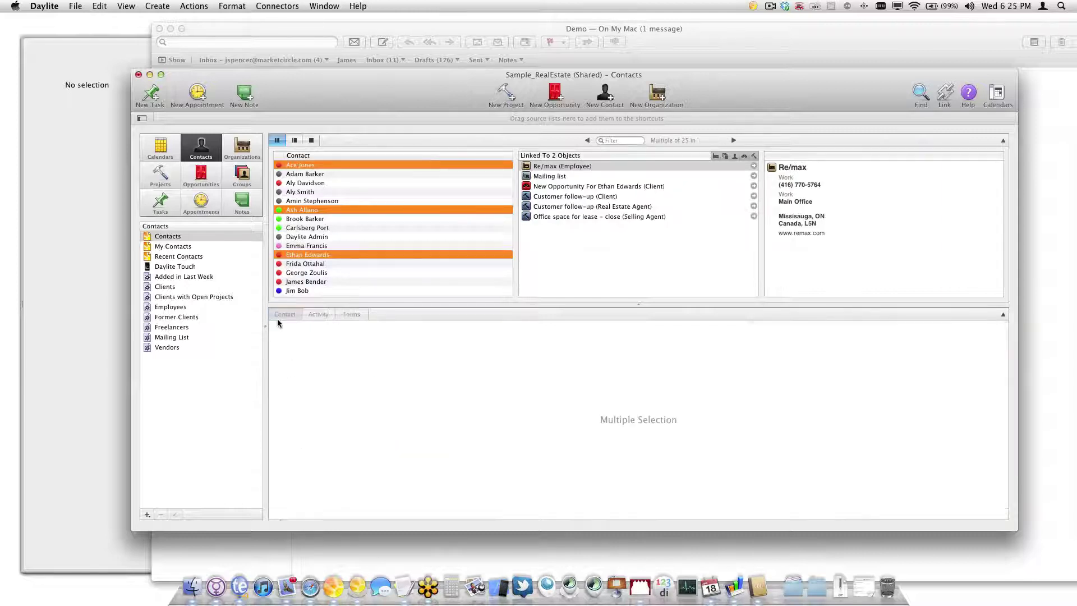
pyautogui.keyDown('super'); pyautogui.click(311, 229); pyautogui.keyUp('super')
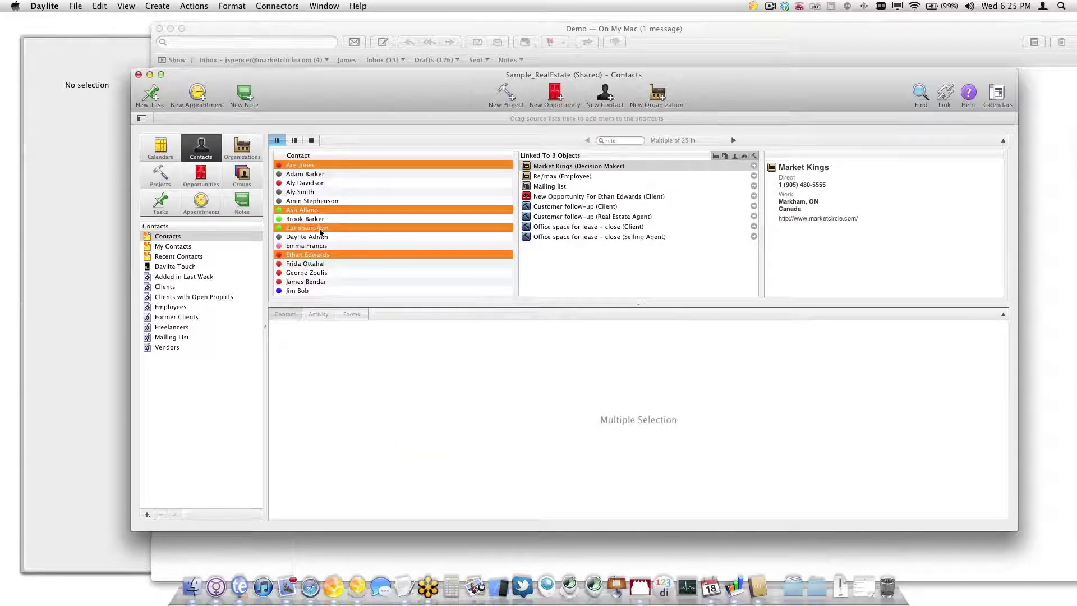
pyautogui.keyDown('super'); pyautogui.click(310, 246); pyautogui.keyUp('super')
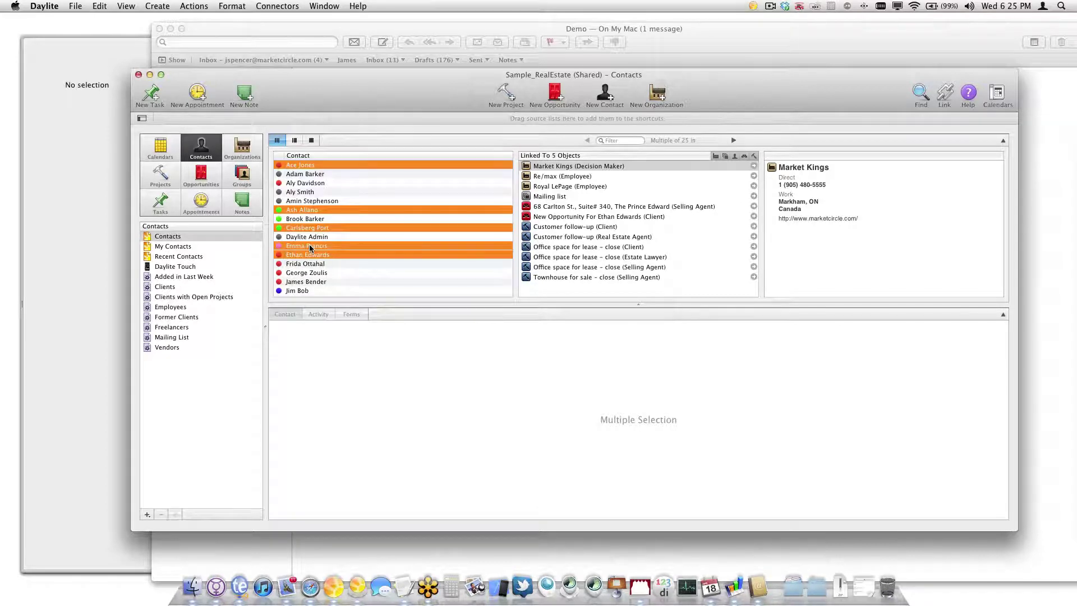
pyautogui.rightClick(310, 247)
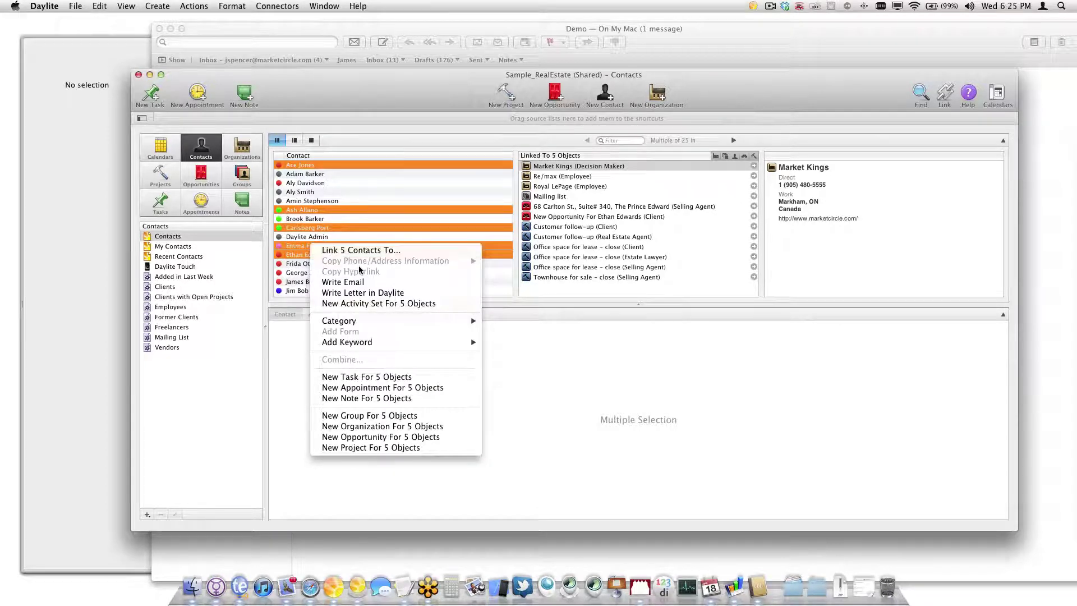
pyautogui.moveTo(391, 347)
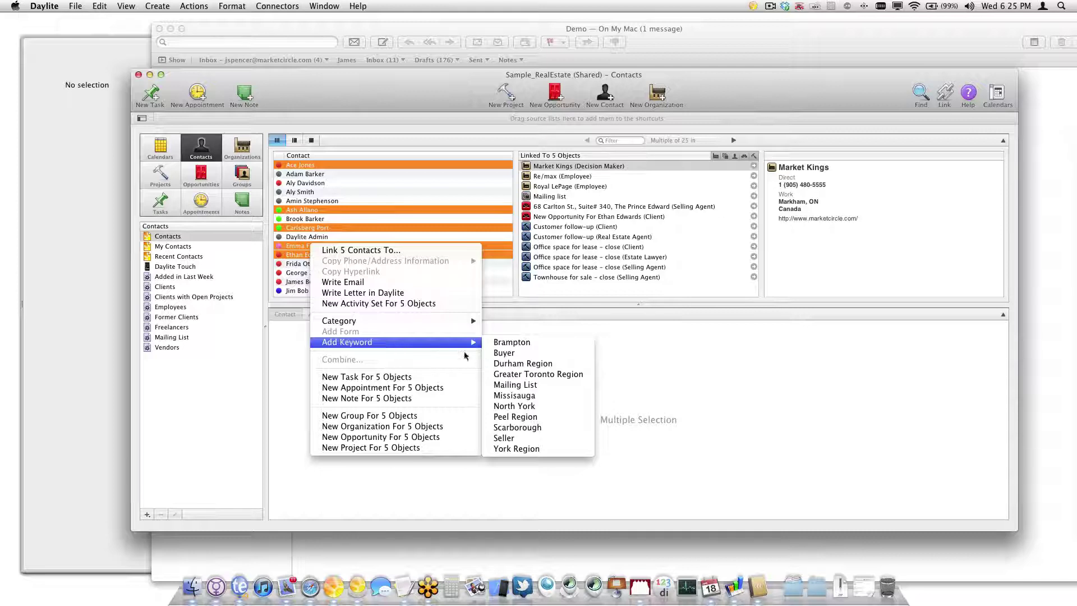
pyautogui.click(516, 385)
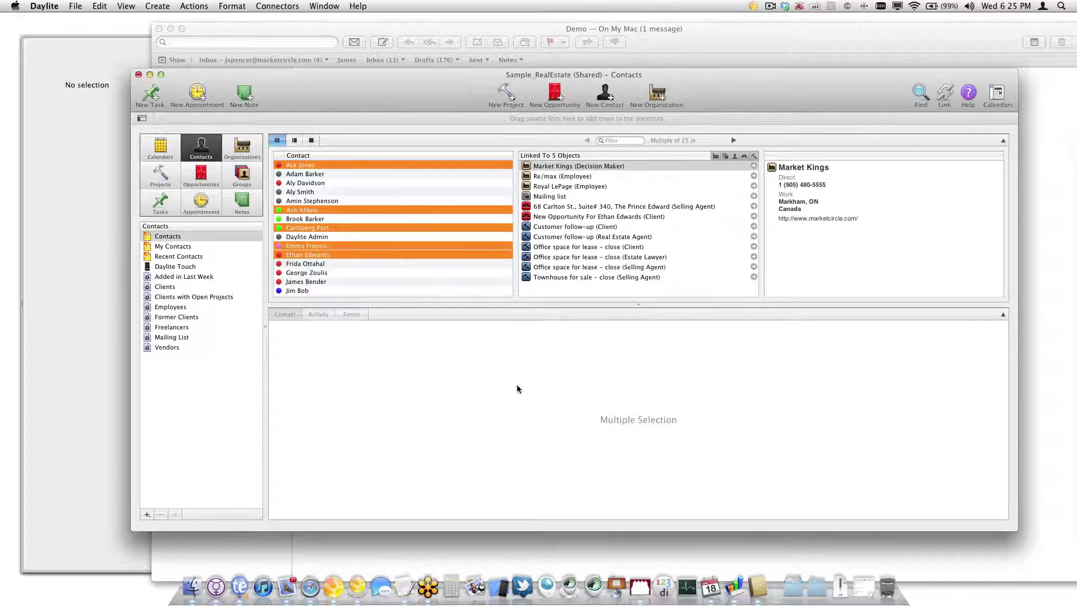
pyautogui.click(180, 337)
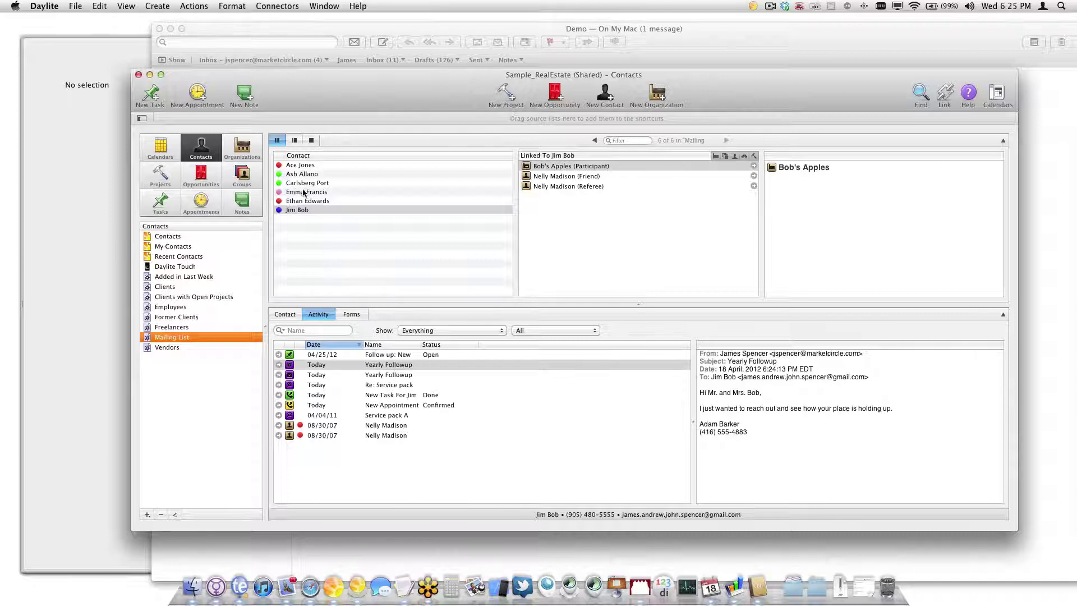
# Add an Addresses City is 'Toronto' condition to the Clients smart list and save it
pyautogui.doubleClick(175, 287)
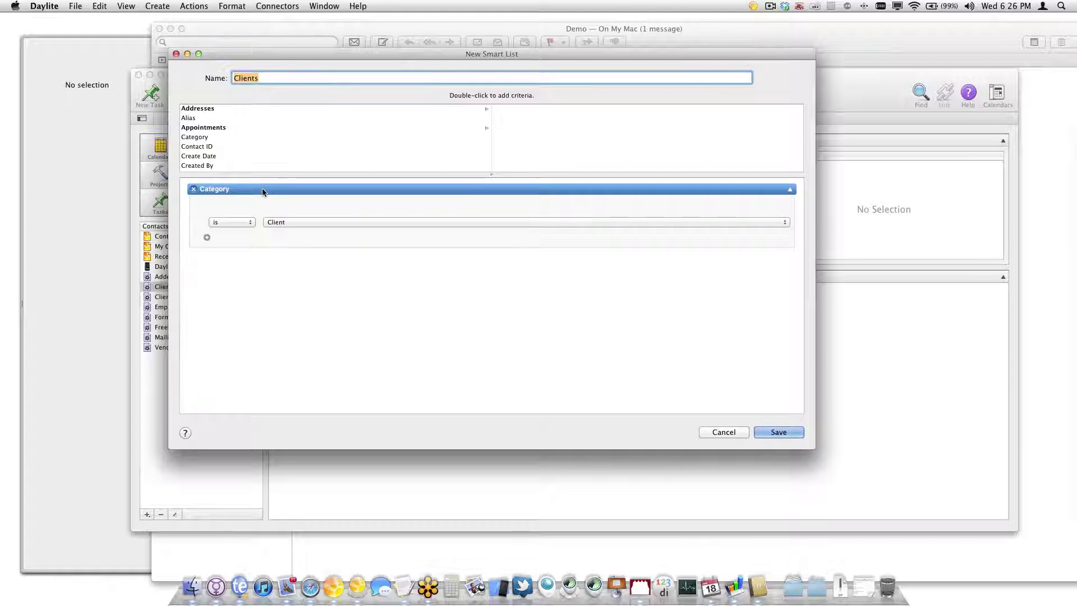
pyautogui.click(224, 109)
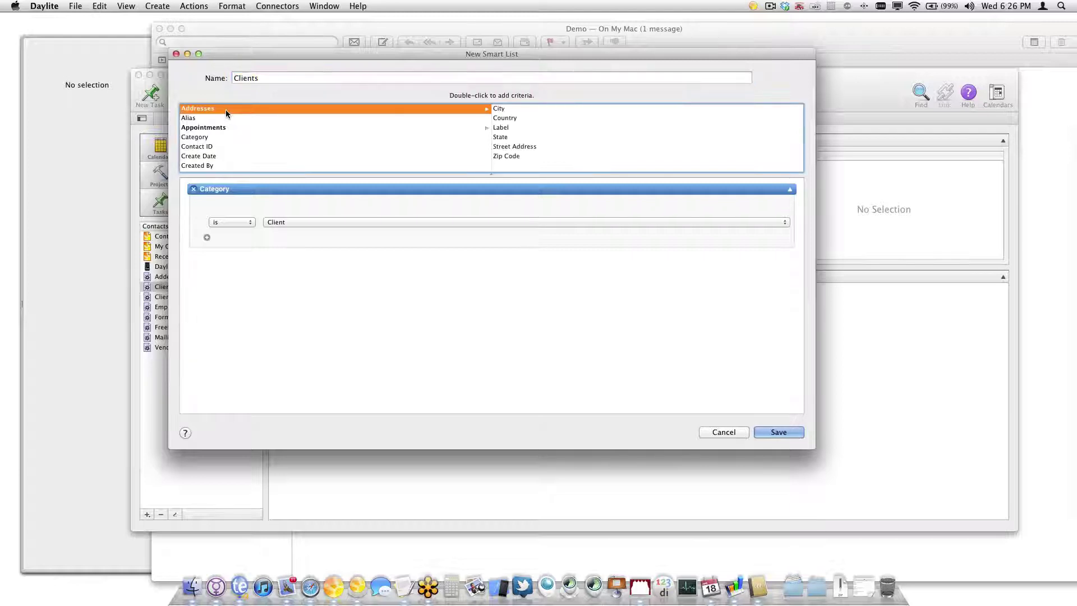
pyautogui.doubleClick(524, 108)
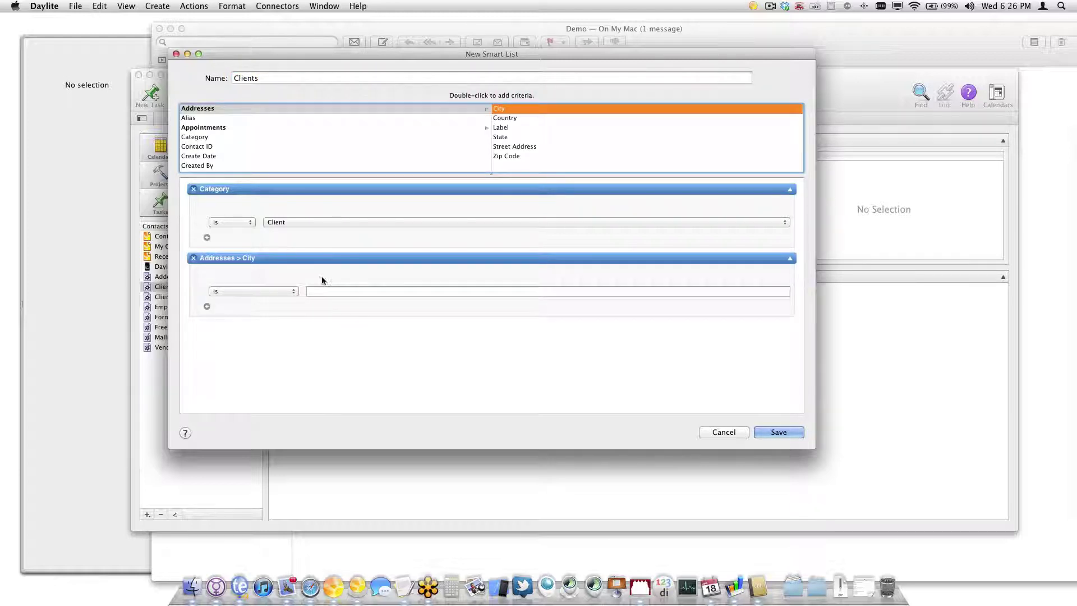
pyautogui.click(333, 292)
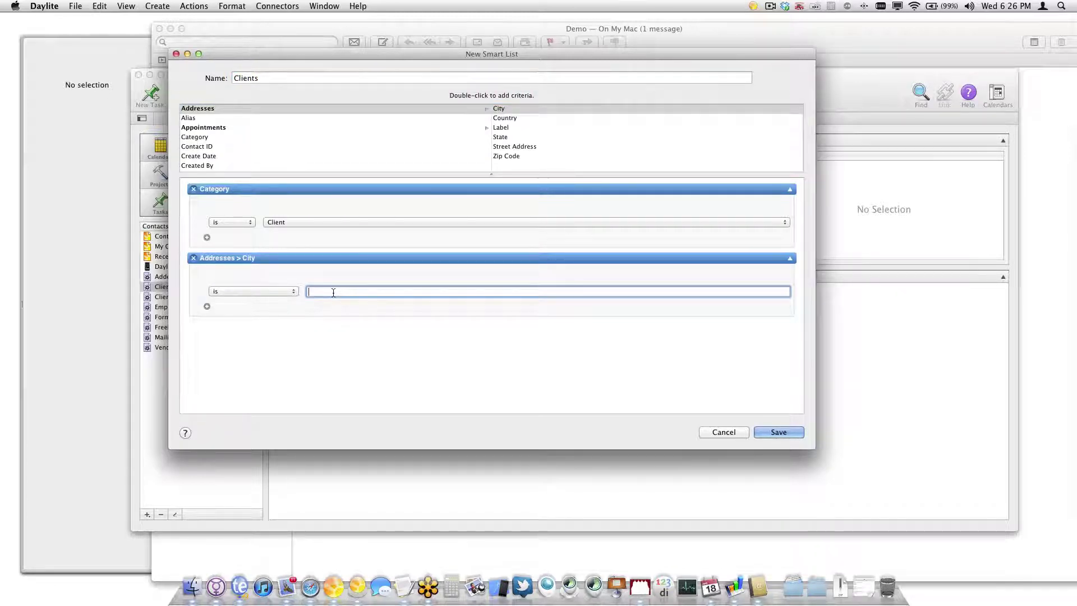
pyautogui.write('Toronto')
pyautogui.press('Return')
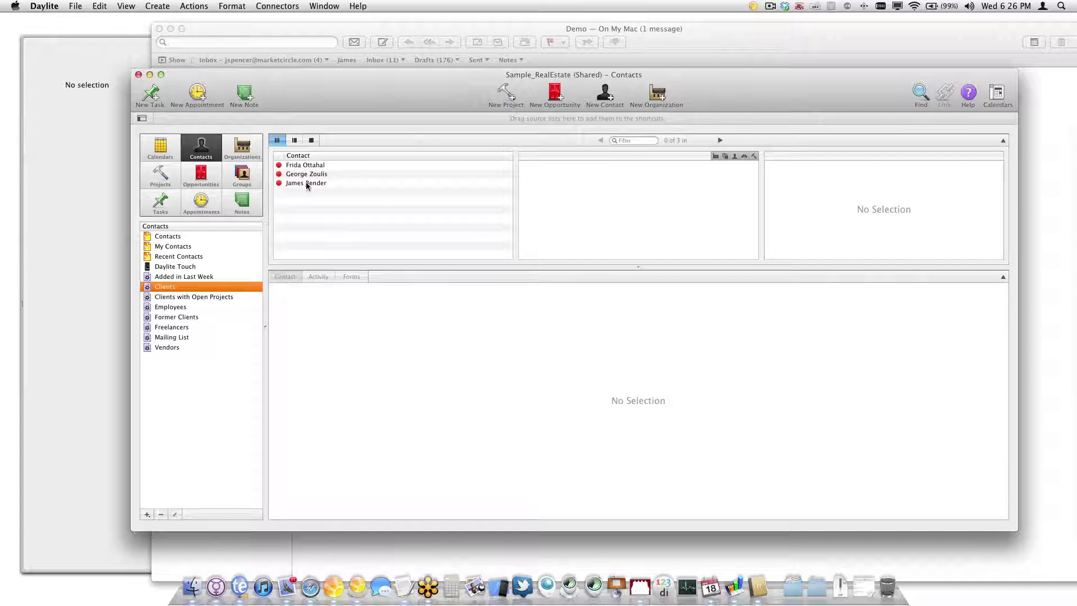
pyautogui.click(304, 182)
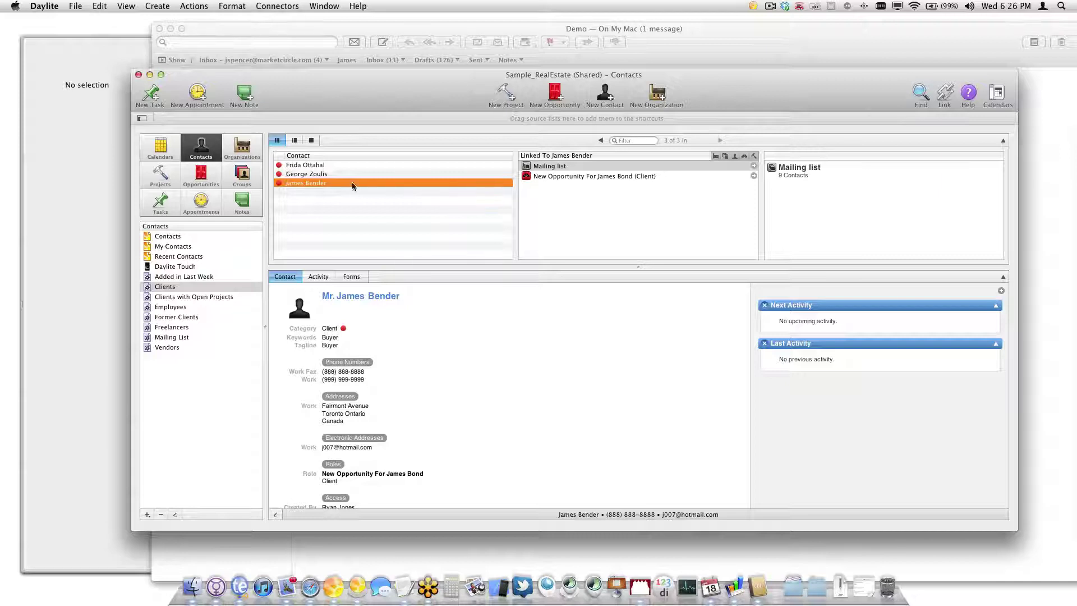
pyautogui.keyDown('super'); pyautogui.click(302, 166); pyautogui.keyUp('super')
pyautogui.keyDown('super'); pyautogui.click(304, 173); pyautogui.keyUp('super')
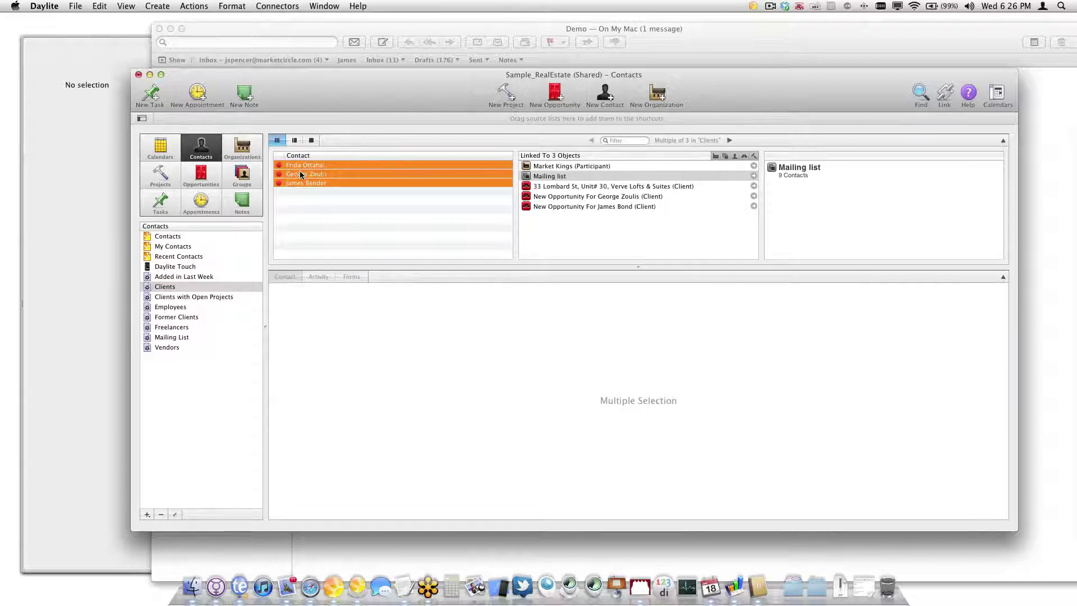
pyautogui.rightClick(300, 171)
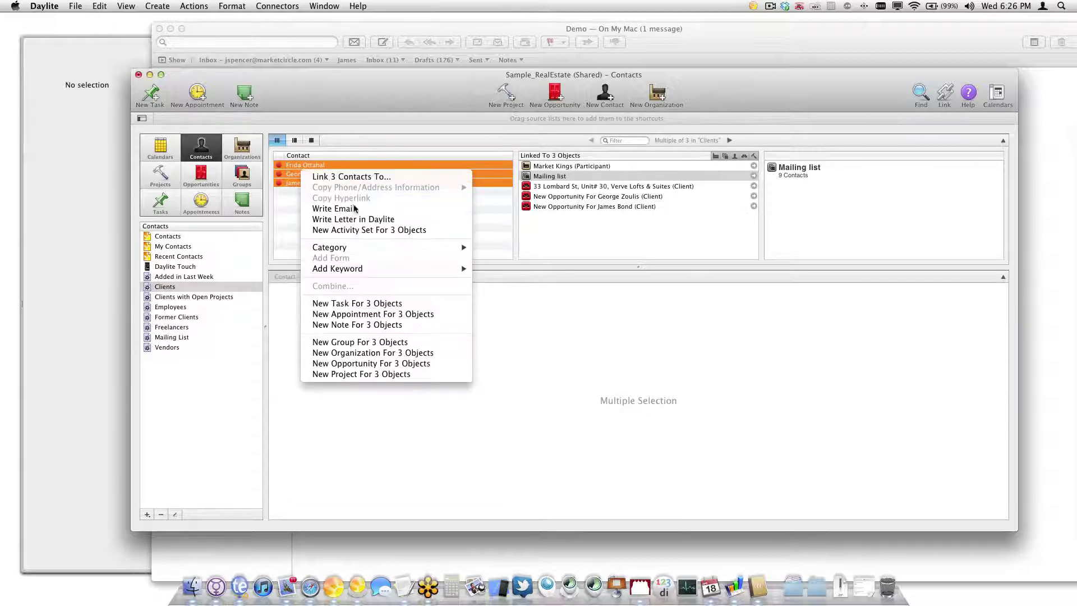
pyautogui.click(408, 220)
pyautogui.click(644, 167)
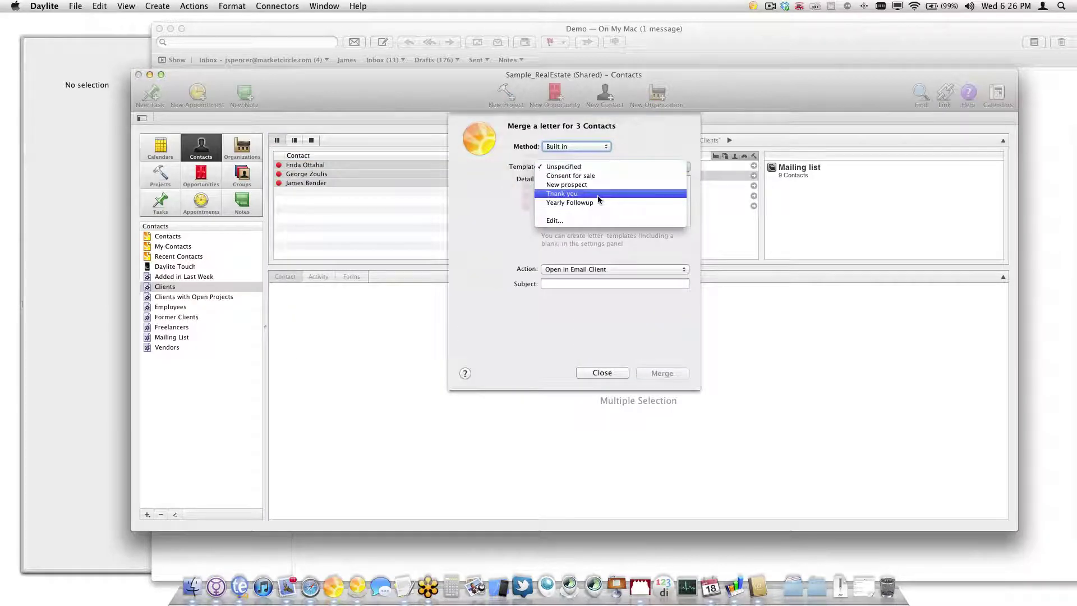
pyautogui.click(627, 176)
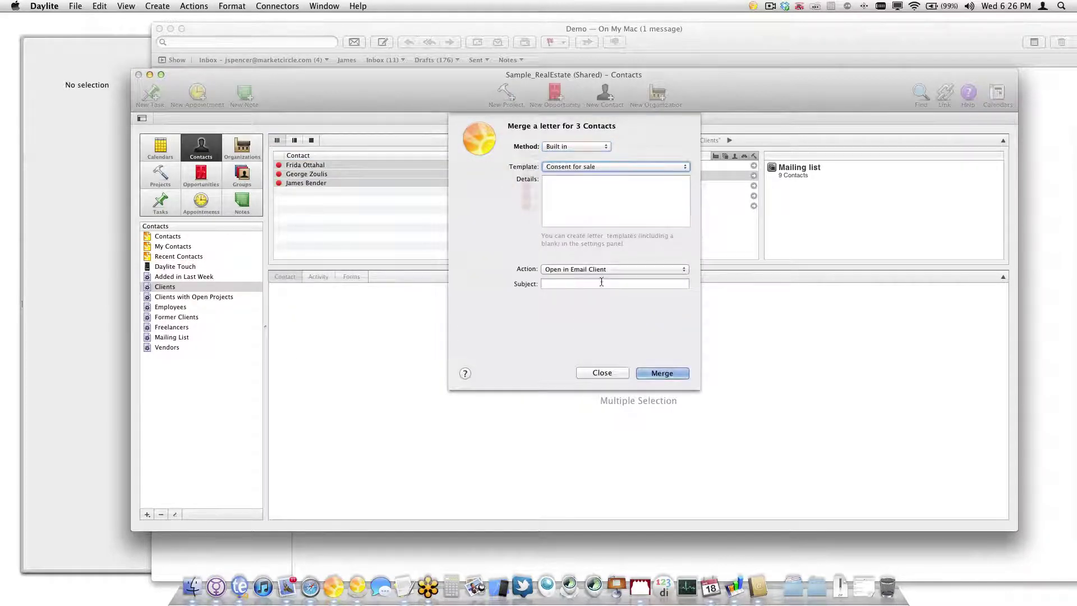
pyautogui.click(619, 372)
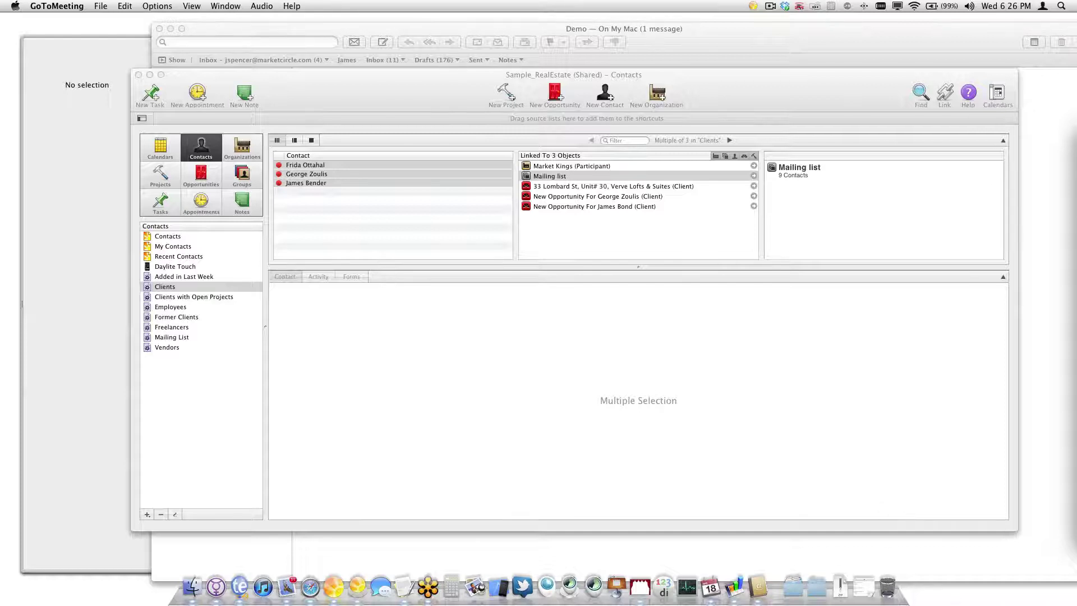
pyautogui.click(459, 362)
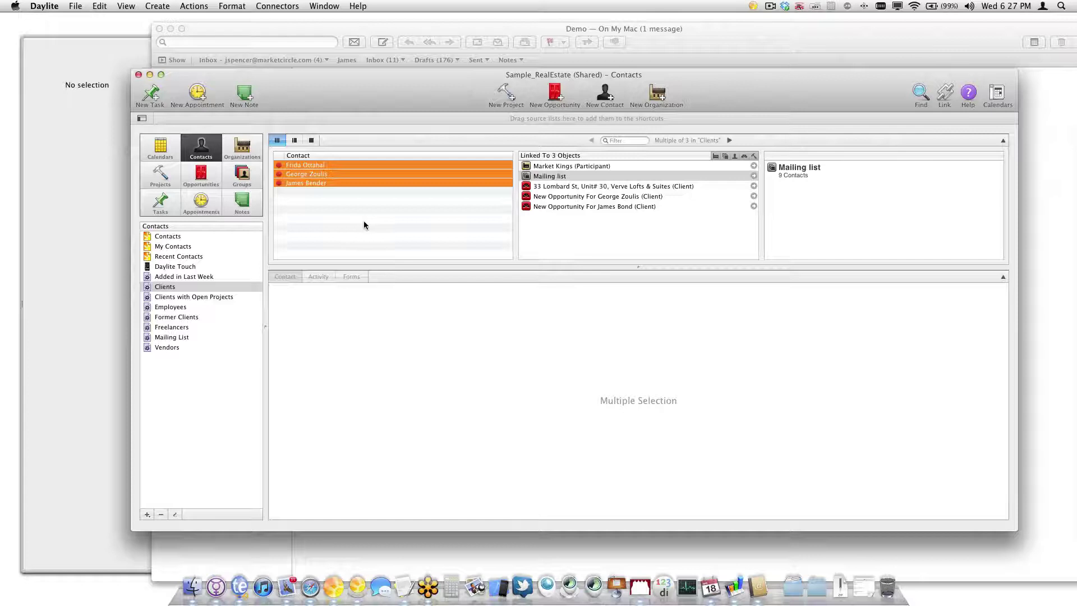
pyautogui.click(366, 225)
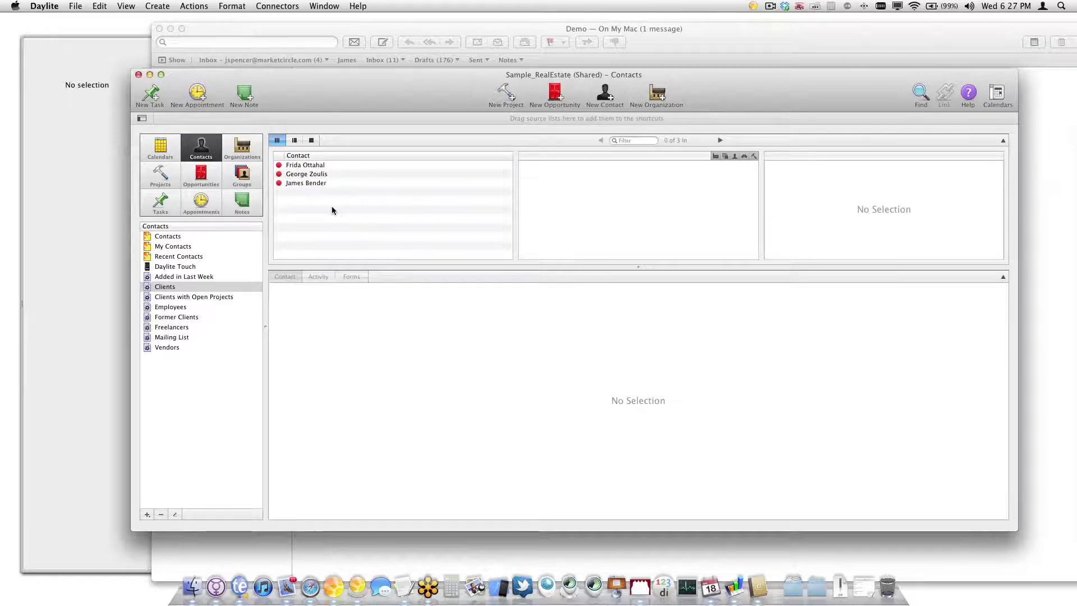
pyautogui.click(326, 175)
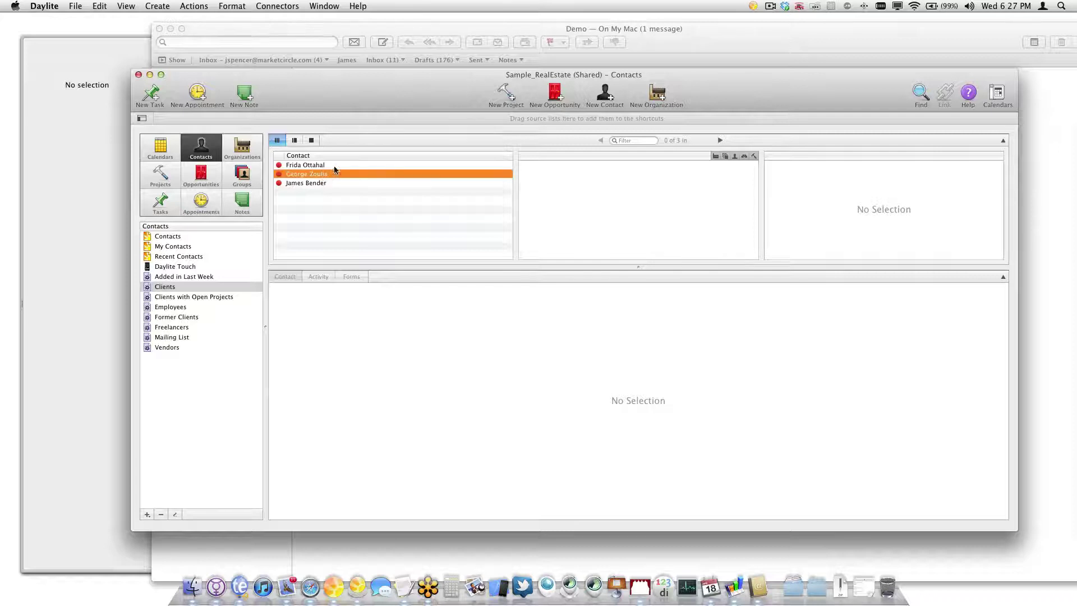
pyautogui.click(320, 166)
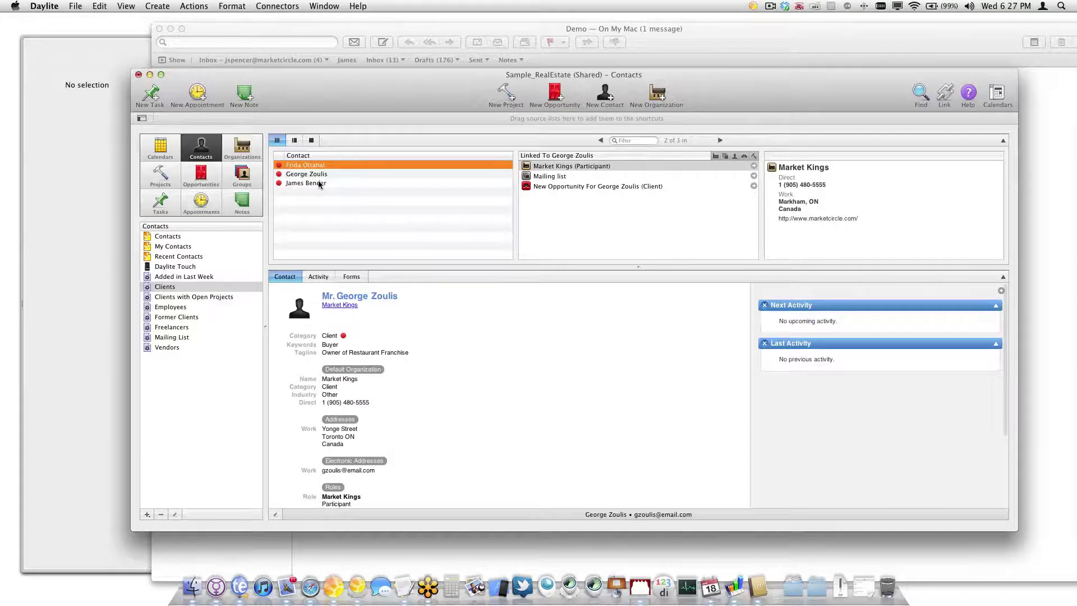
pyautogui.keyDown('shift'); pyautogui.click(319, 184); pyautogui.keyUp('shift')
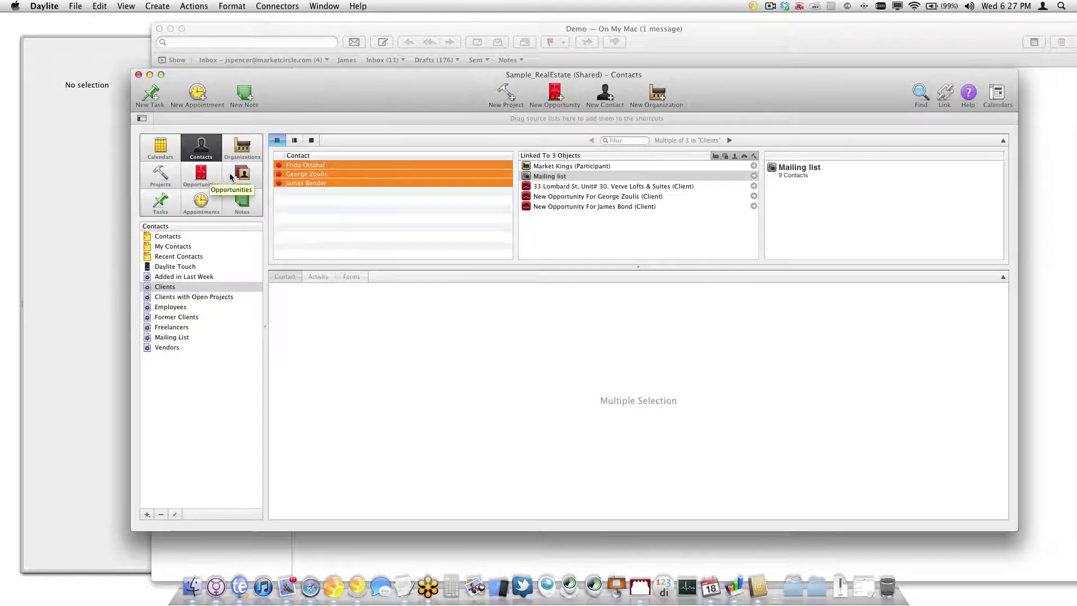
pyautogui.click(71, 10)
pyautogui.click(110, 217)
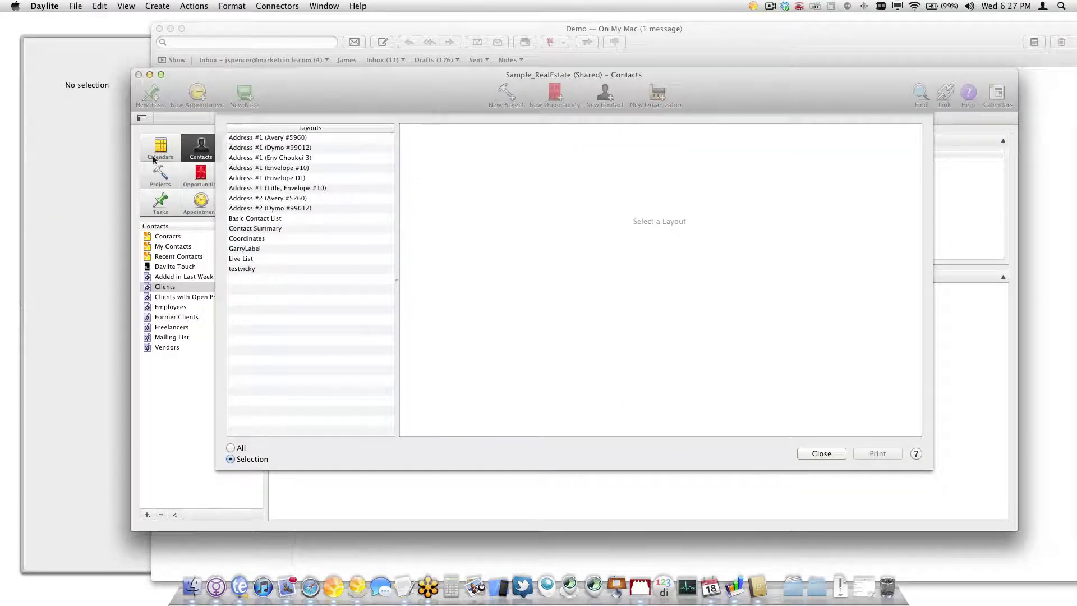
pyautogui.click(293, 140)
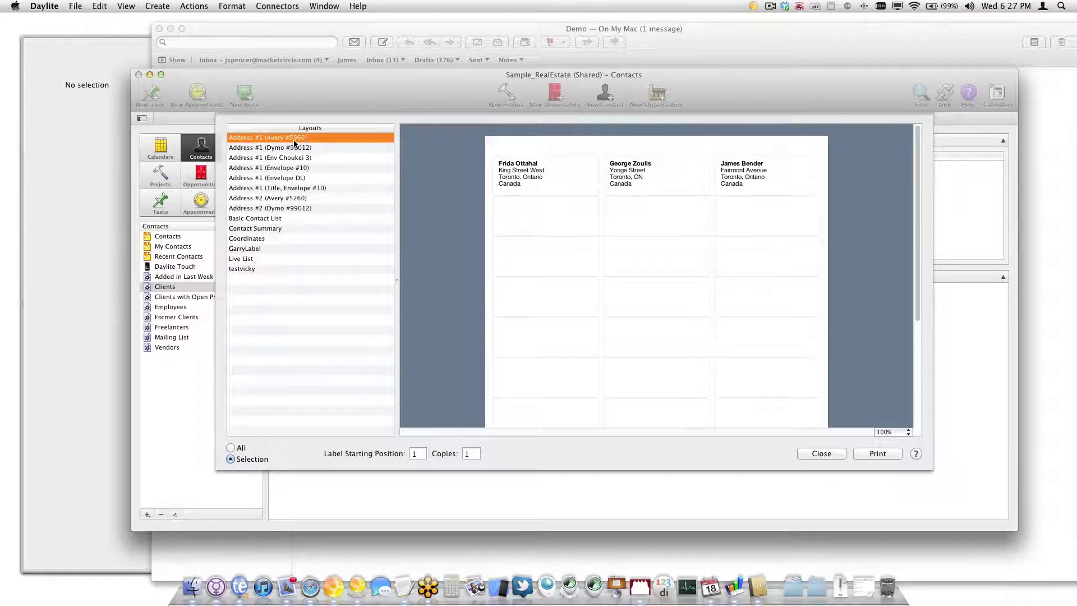
pyautogui.press('Down')
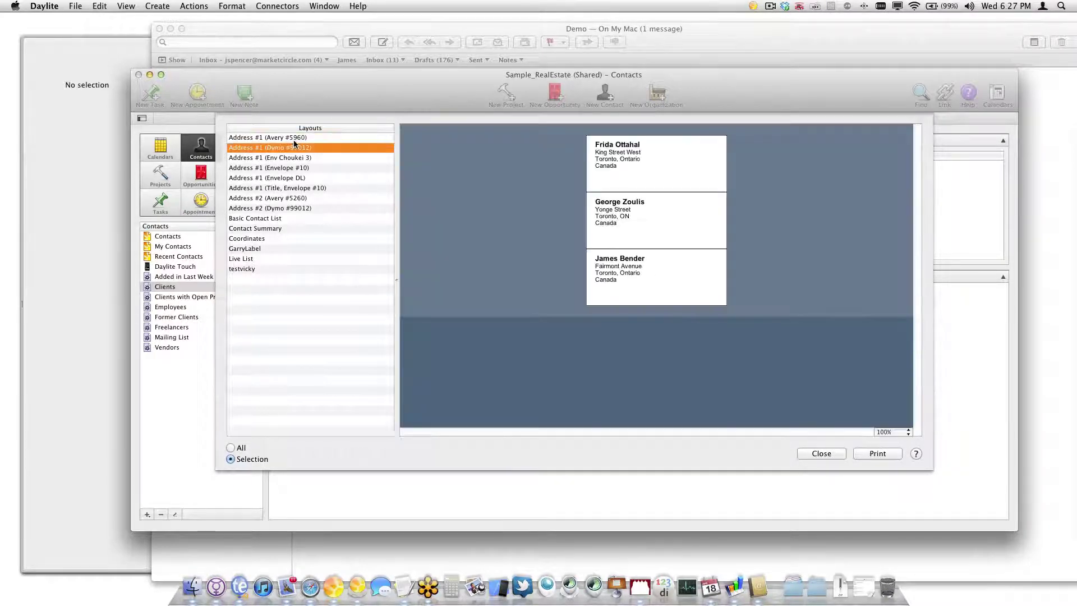
pyautogui.press('Down')
pyautogui.press('Down')
pyautogui.press('Down')
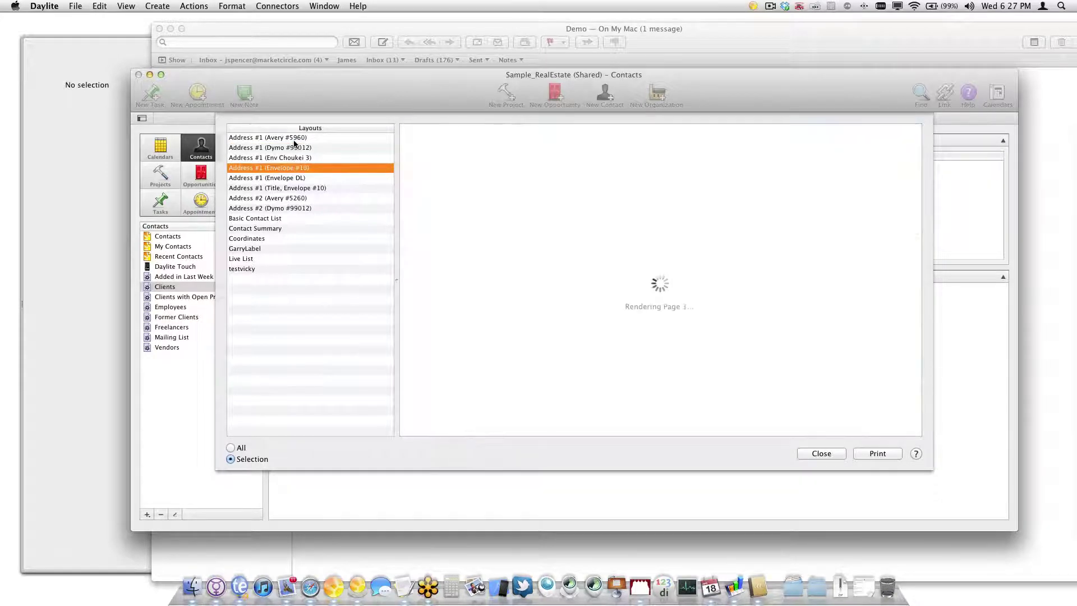
pyautogui.press('Down')
pyautogui.press('Down')
pyautogui.press('Down')
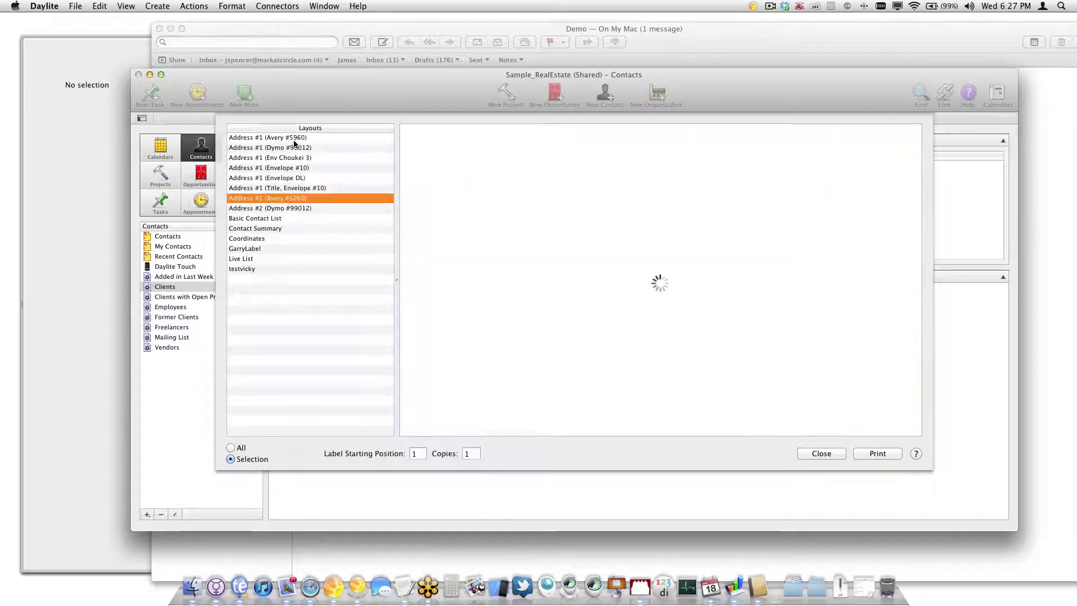
pyautogui.press('Down')
pyautogui.press('Down')
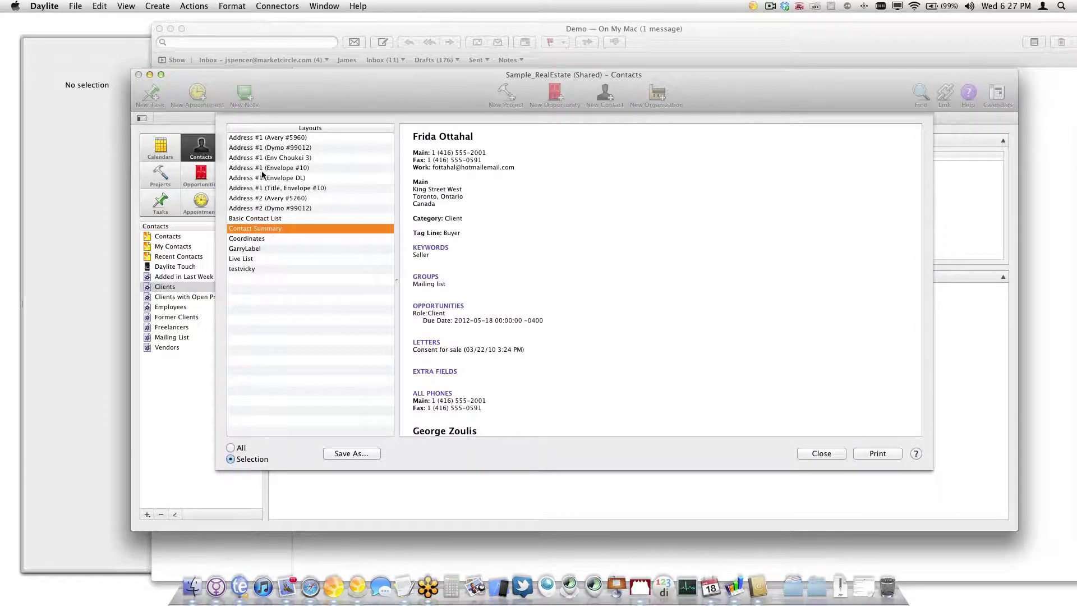
pyautogui.click(289, 189)
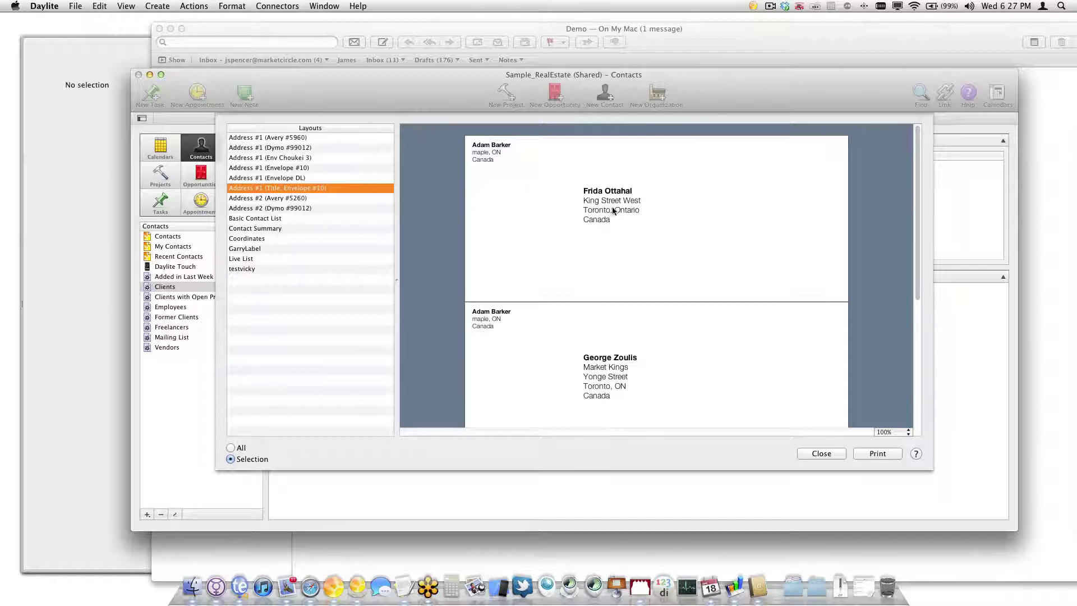
pyautogui.click(813, 453)
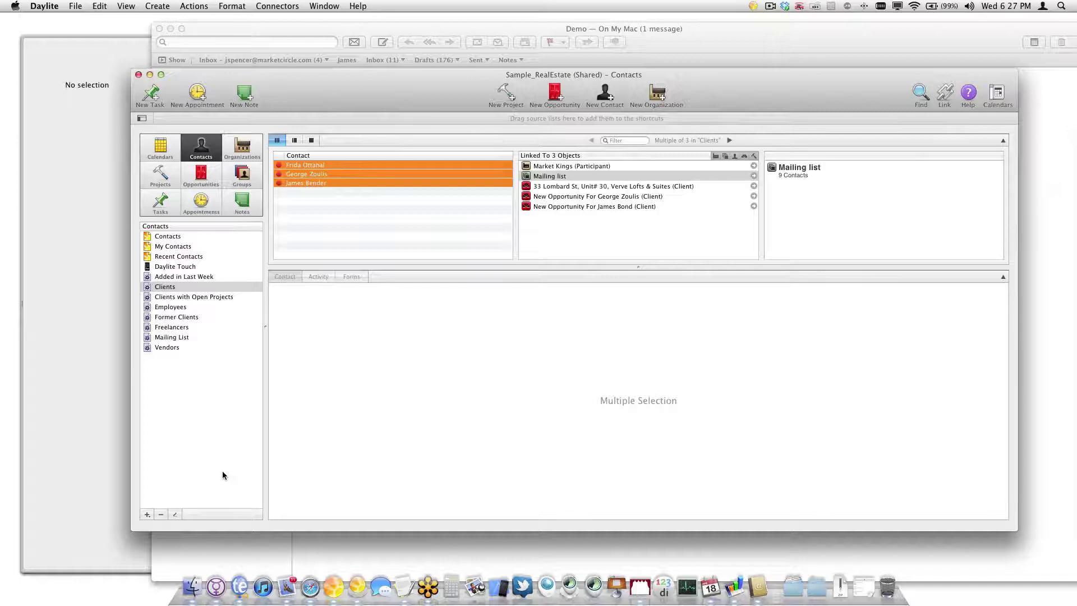
pyautogui.click(353, 223)
pyautogui.moveTo(332, 86)
pyautogui.mouseDown()
pyautogui.moveTo(452, 87)
pyautogui.moveTo(329, 74)
pyautogui.mouseUp()
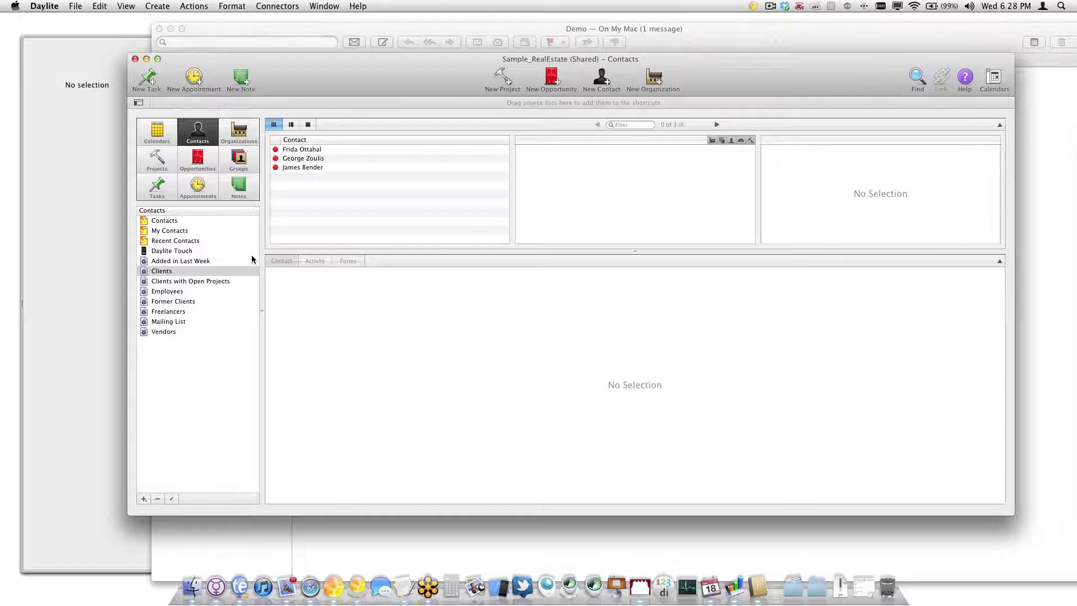
# Leave Opportunities, list all contacts instead of only clients, and open the buyer contact's record
pyautogui.click(212, 168)
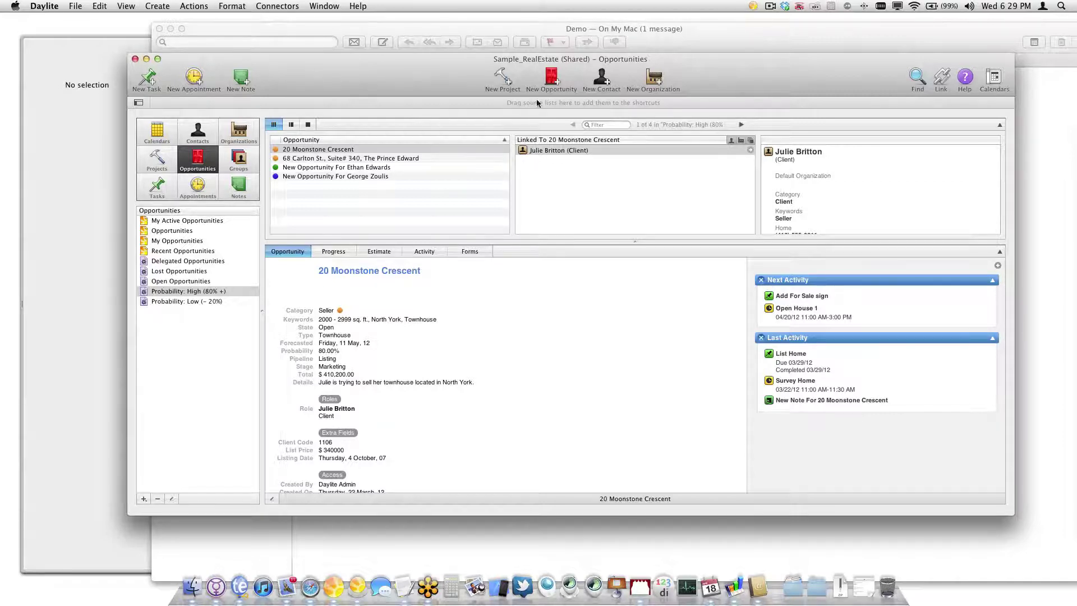
pyautogui.click(196, 134)
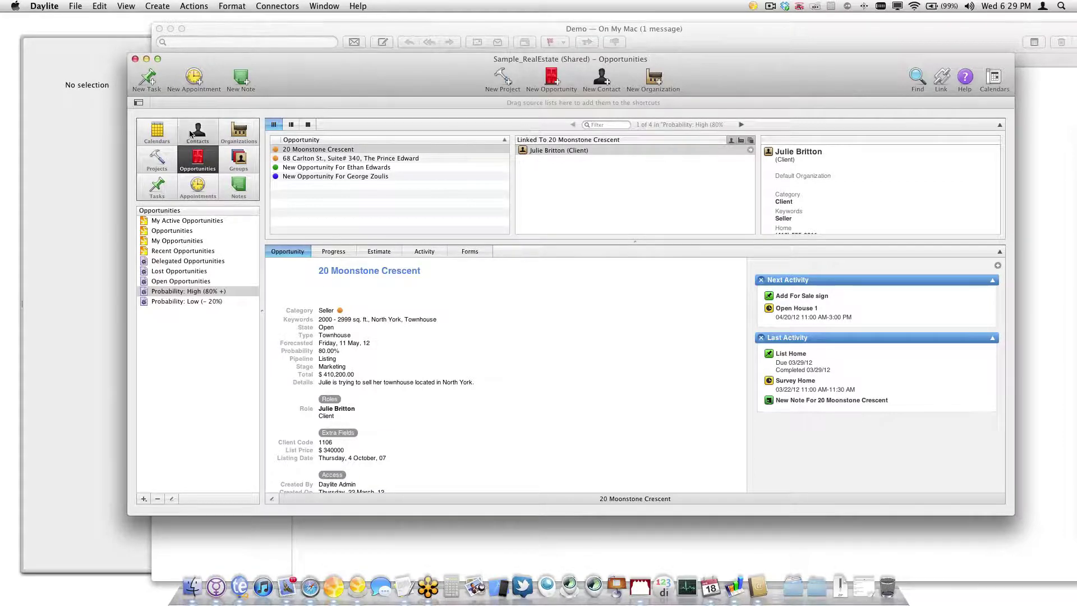
pyautogui.click(173, 222)
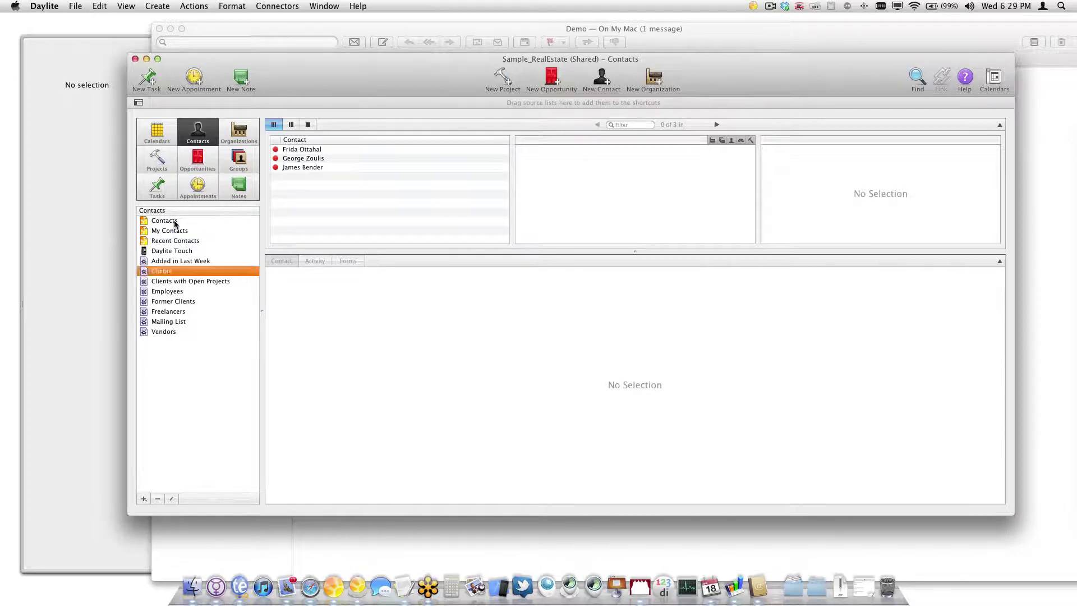
pyautogui.click(310, 274)
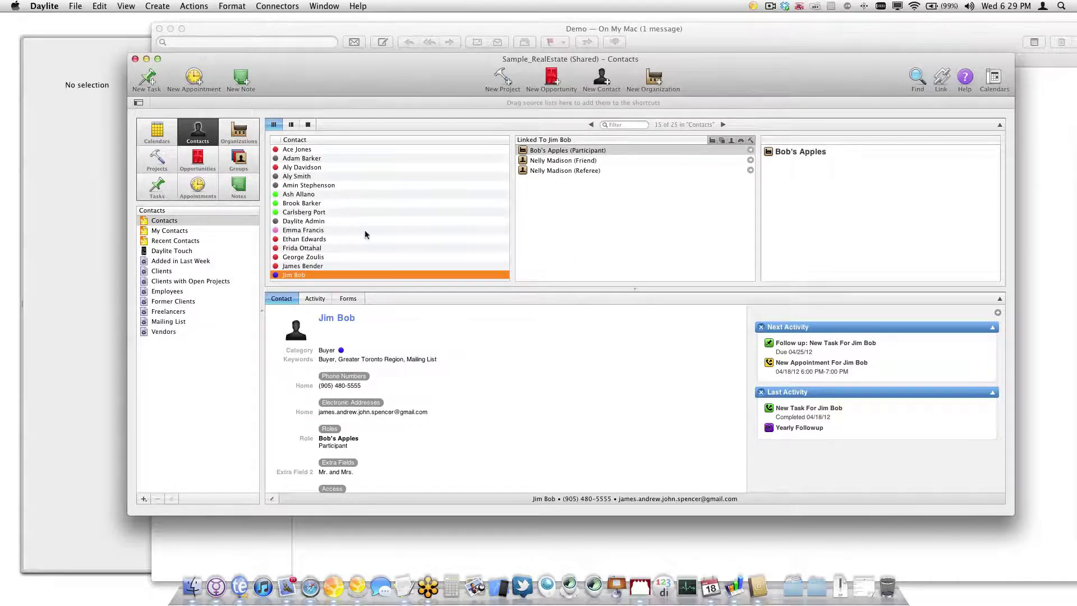
# Create a new opportunity for the buyer contact, leaving State as Open and State Reason as None
pyautogui.rightClick(296, 271)
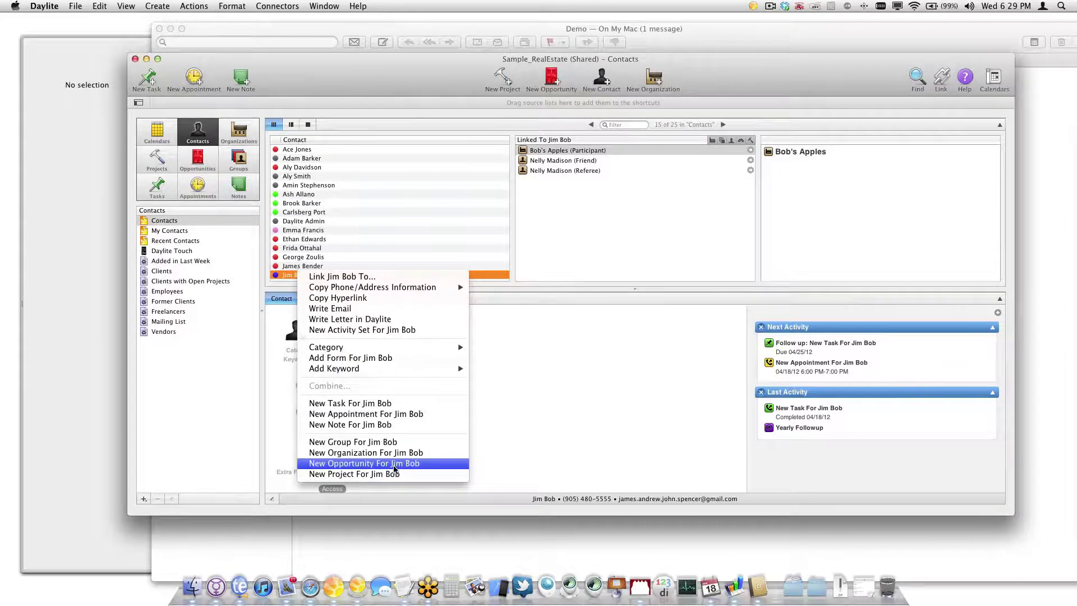
pyautogui.click(394, 465)
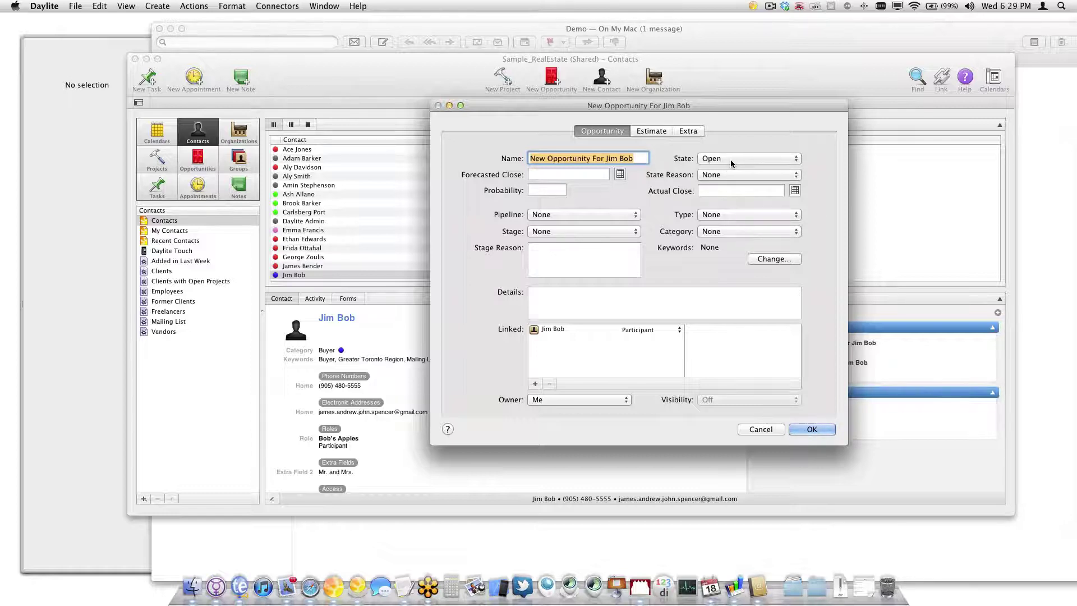
pyautogui.click(732, 159)
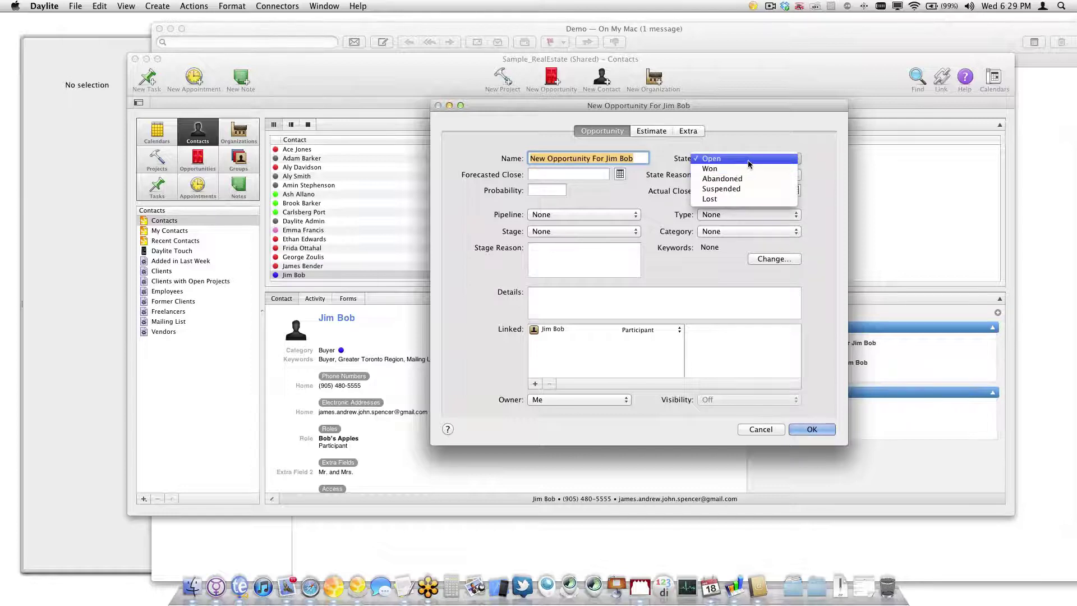
pyautogui.click(749, 160)
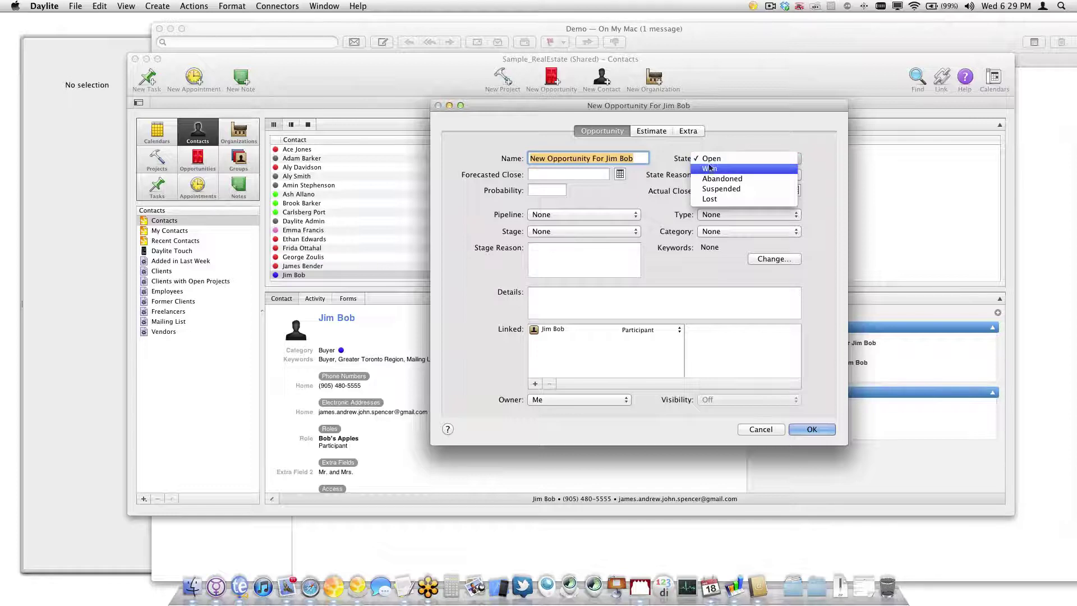
pyautogui.click(718, 173)
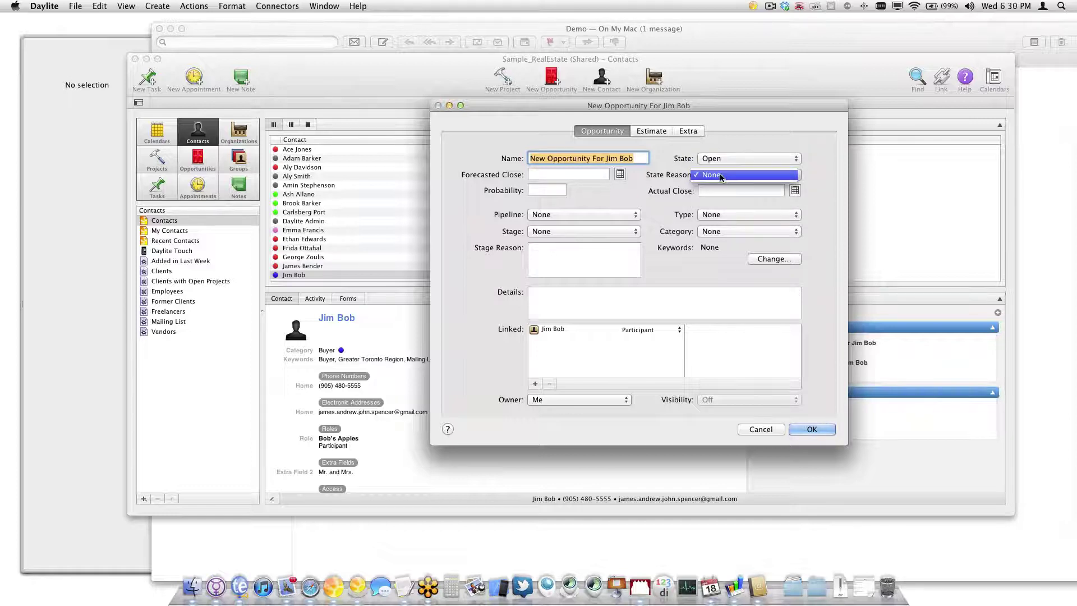
pyautogui.click(719, 174)
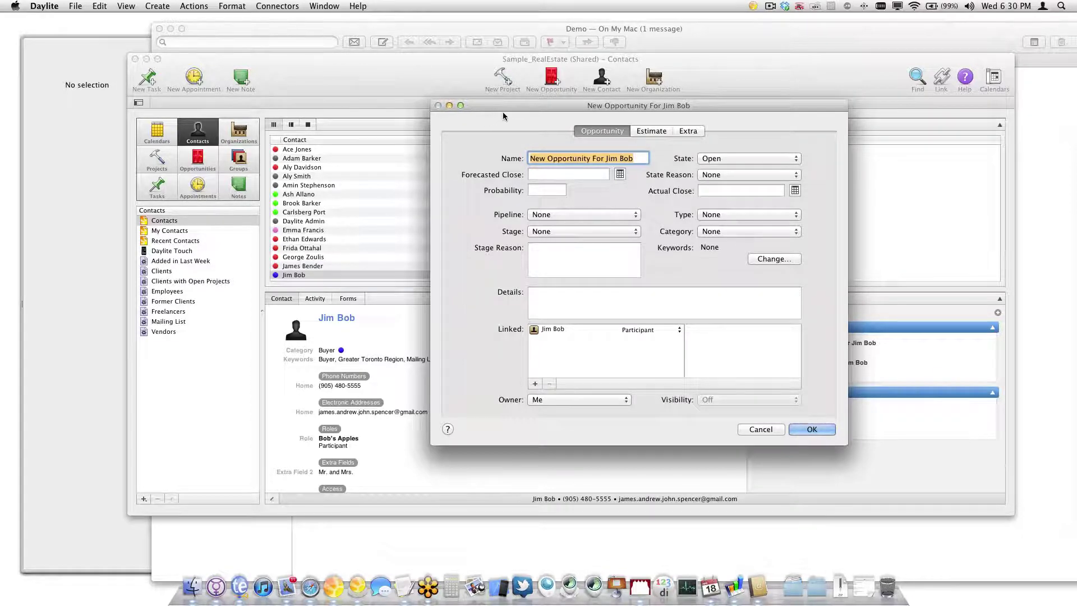
# Add a My Commission Estimate line to the estimate with quantity 1 and price $500,000
pyautogui.click(647, 130)
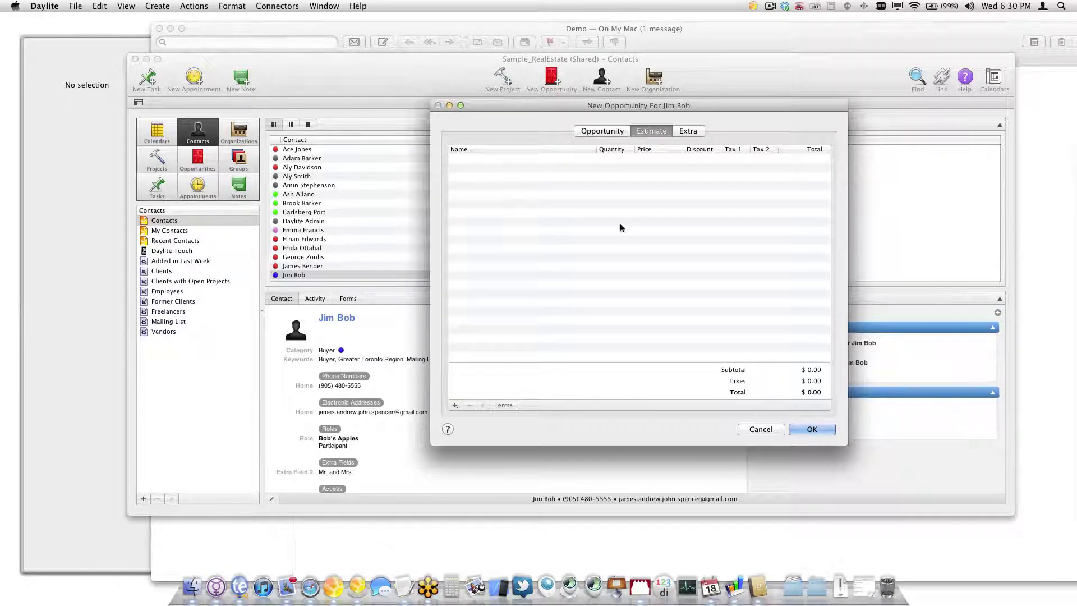
pyautogui.click(456, 405)
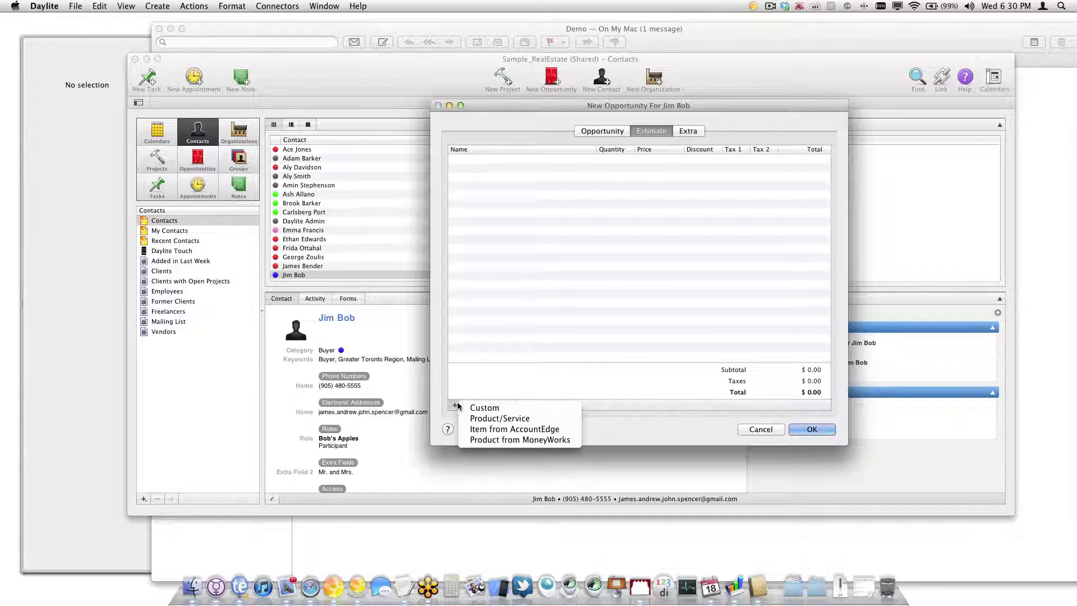
pyautogui.click(493, 418)
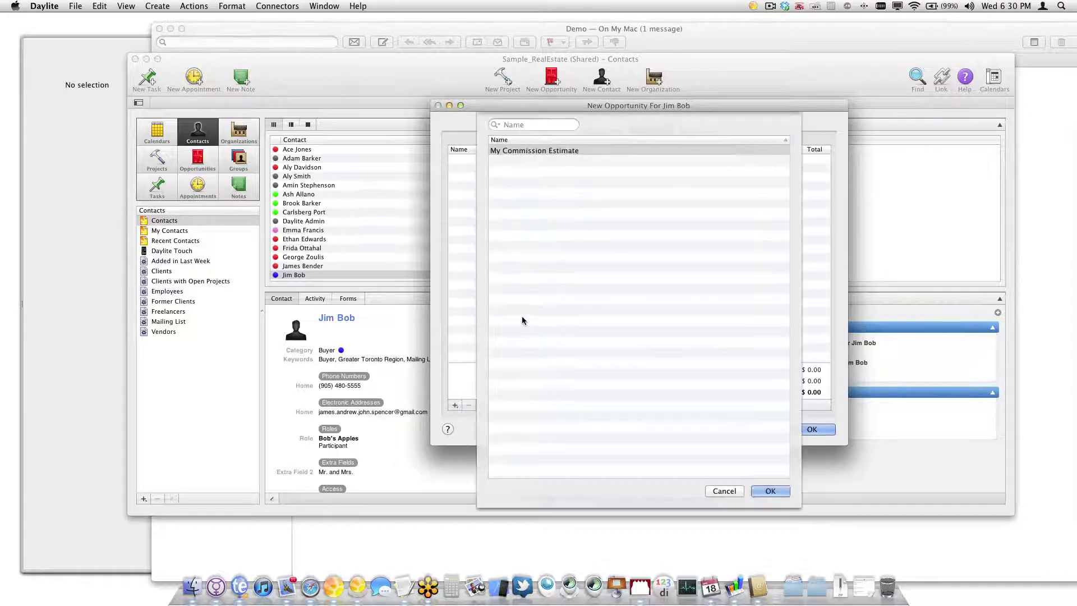
pyautogui.click(762, 490)
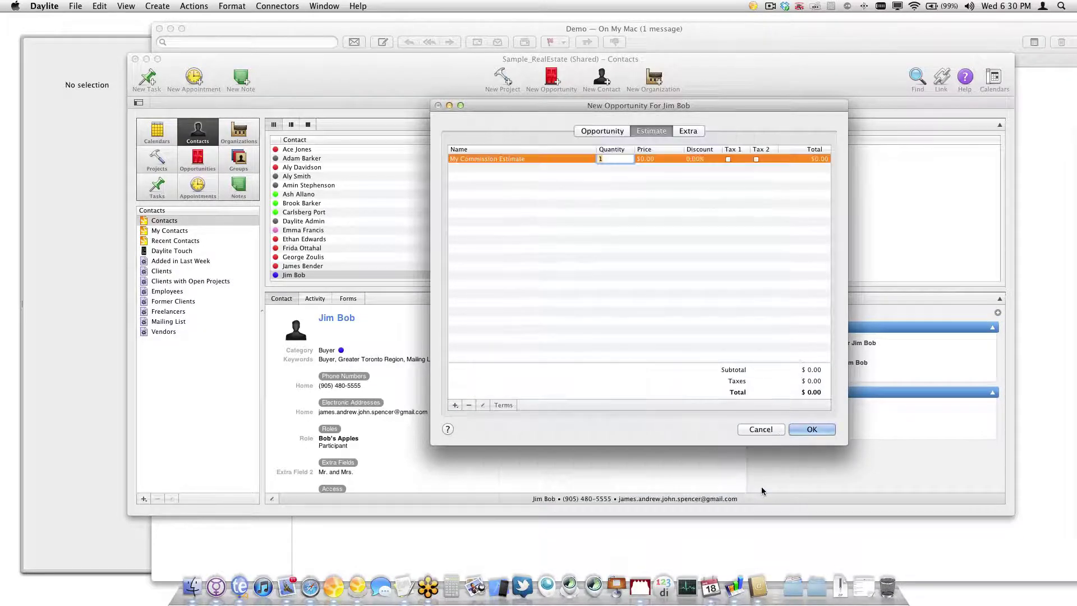
pyautogui.write('5000000')
pyautogui.press('Tab')
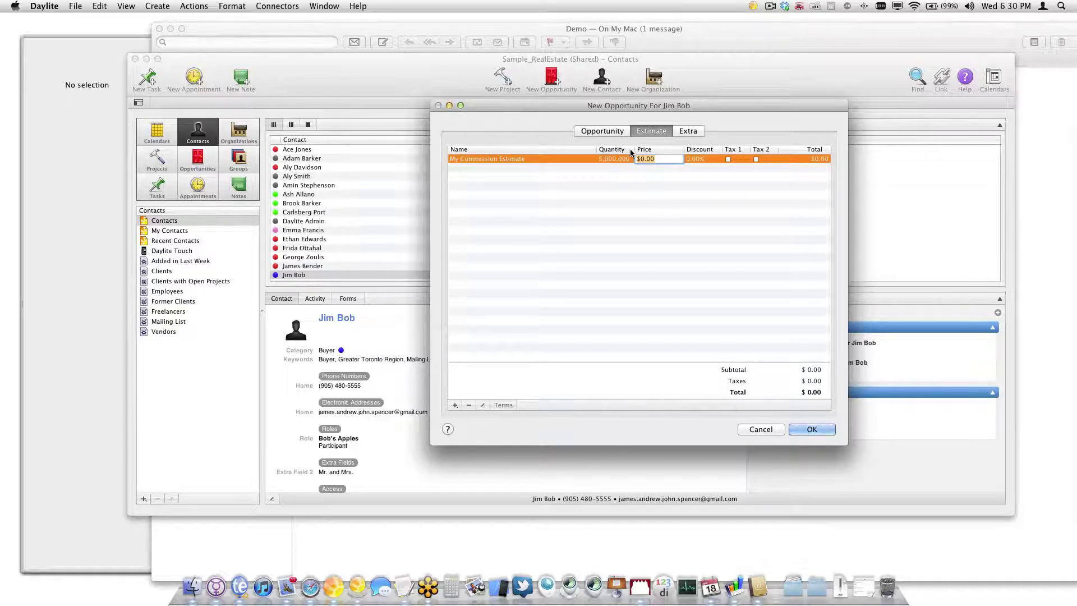
pyautogui.doubleClick(610, 159)
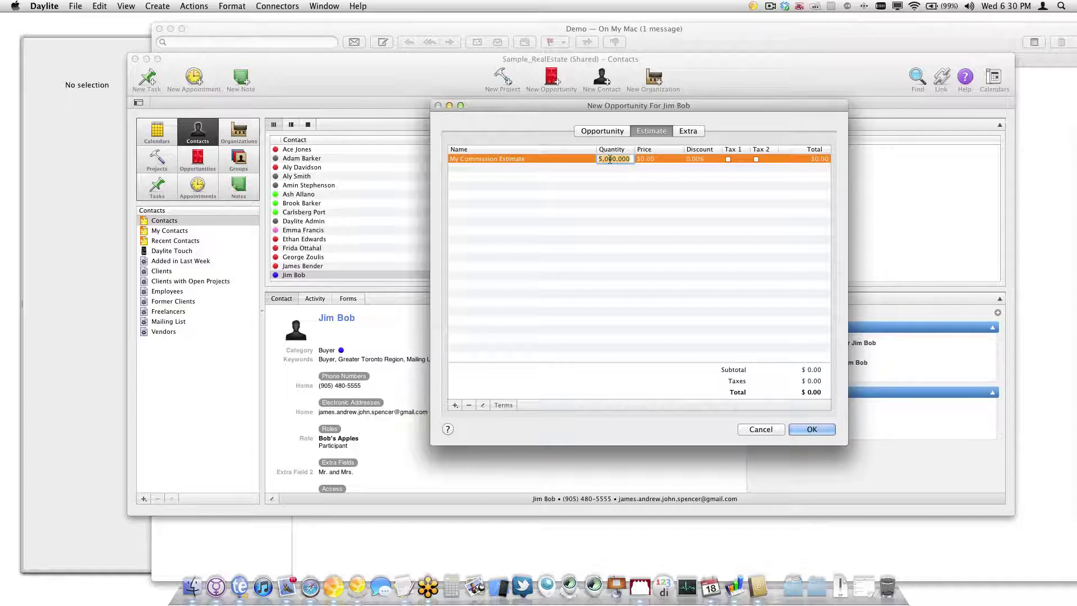
pyautogui.write('1')
pyautogui.press('Tab')
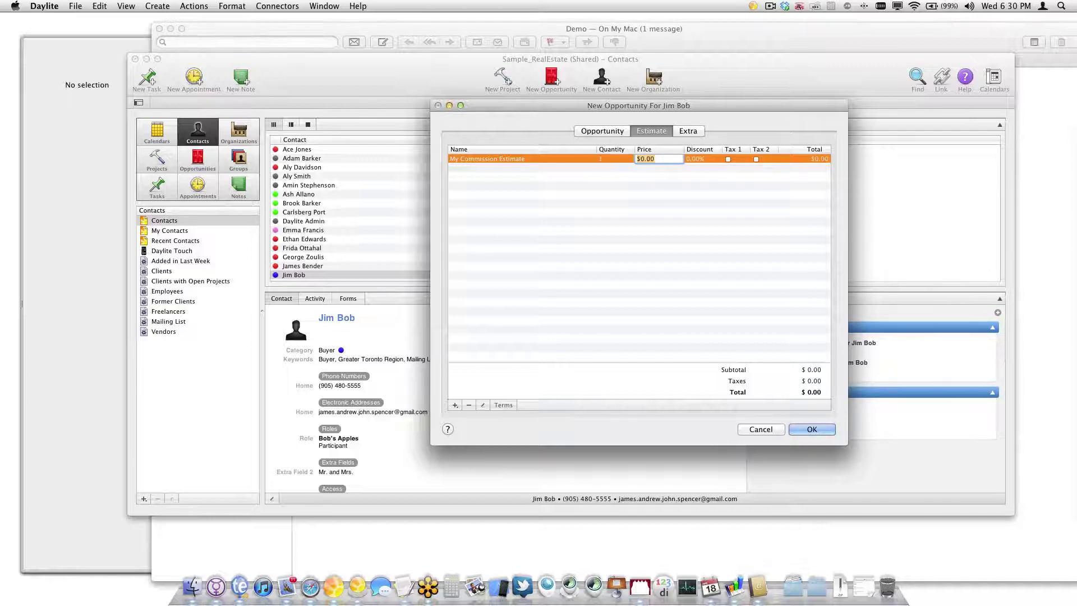
pyautogui.write('500000')
pyautogui.press('Tab')
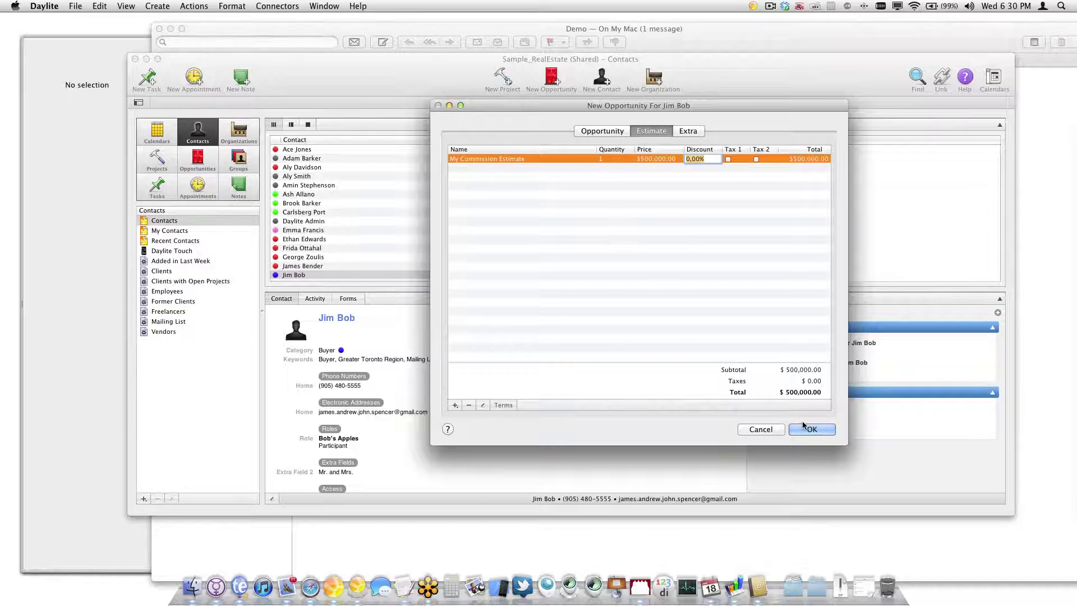
# Set forecasted close to next week (May/18/12) and probability to 50%, then save the opportunity
pyautogui.click(583, 130)
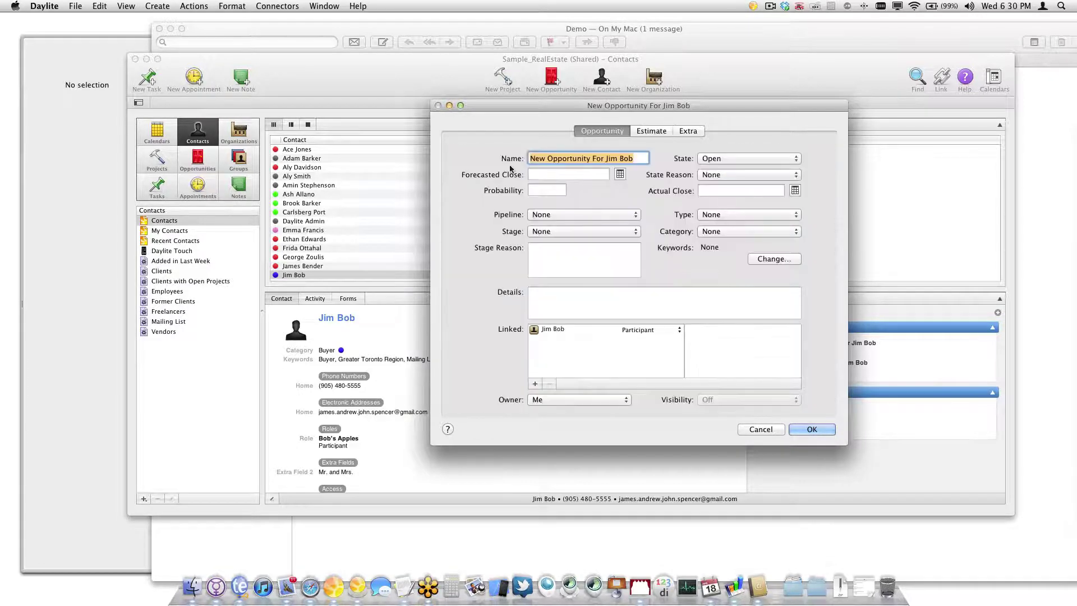
pyautogui.click(532, 174)
pyautogui.write('next ')
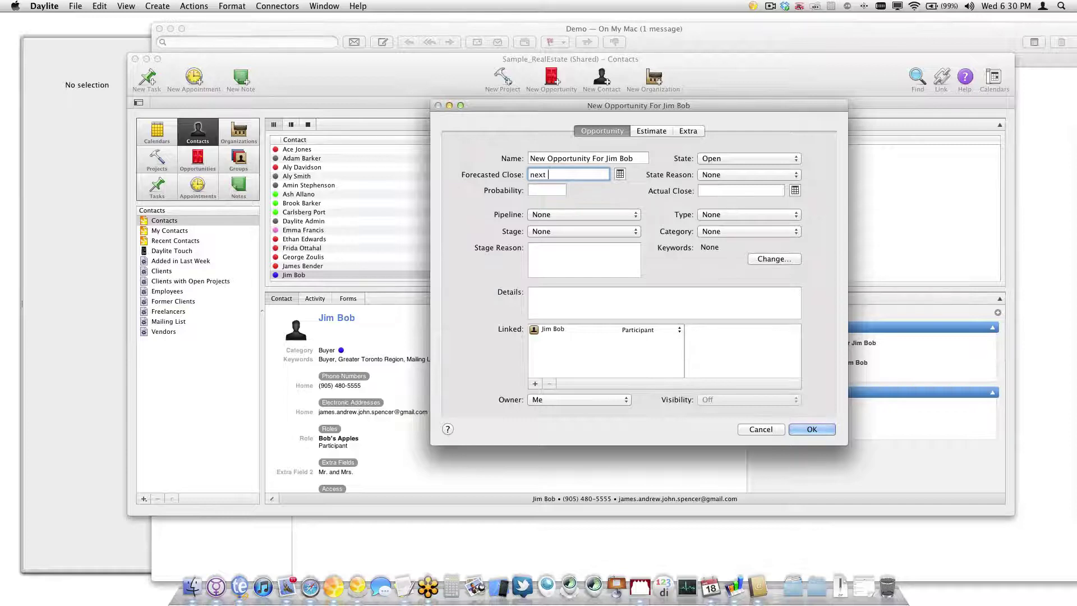
pyautogui.write('week')
pyautogui.press('Tab')
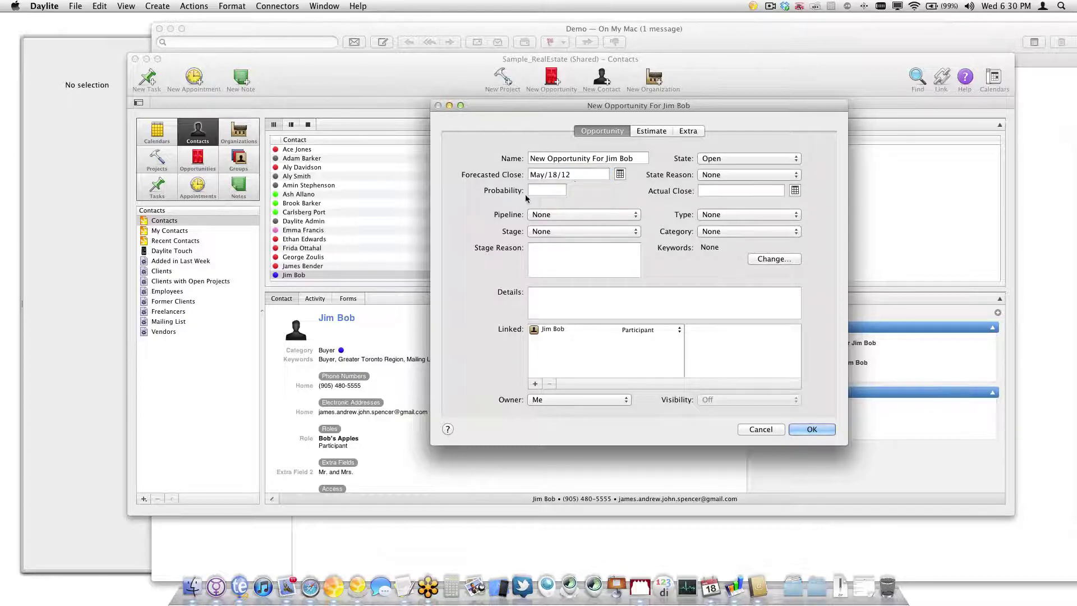
pyautogui.write('50%')
pyautogui.press('Tab')
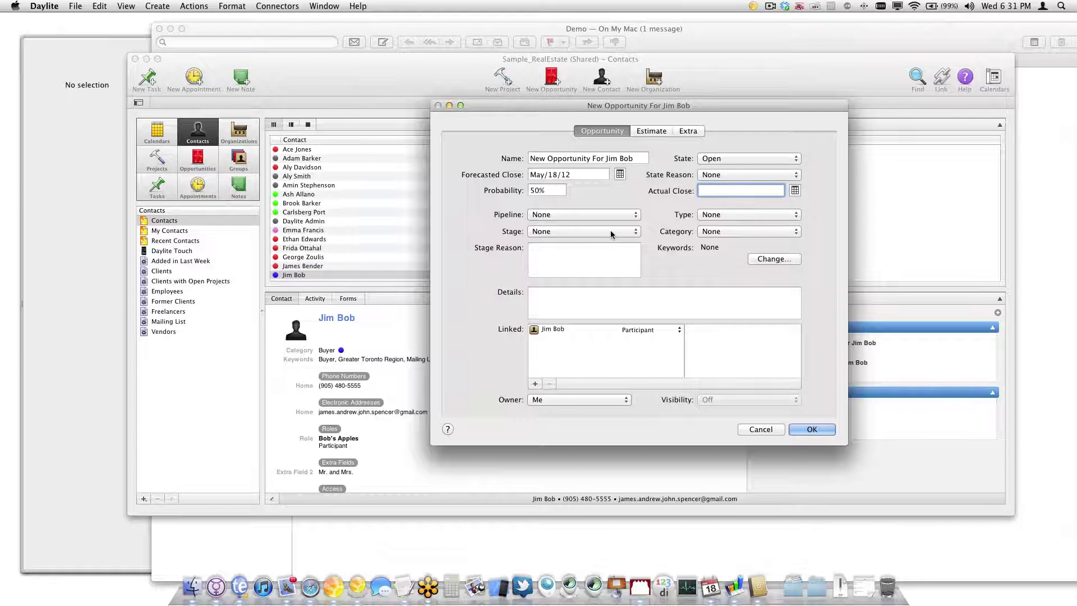
pyautogui.click(813, 428)
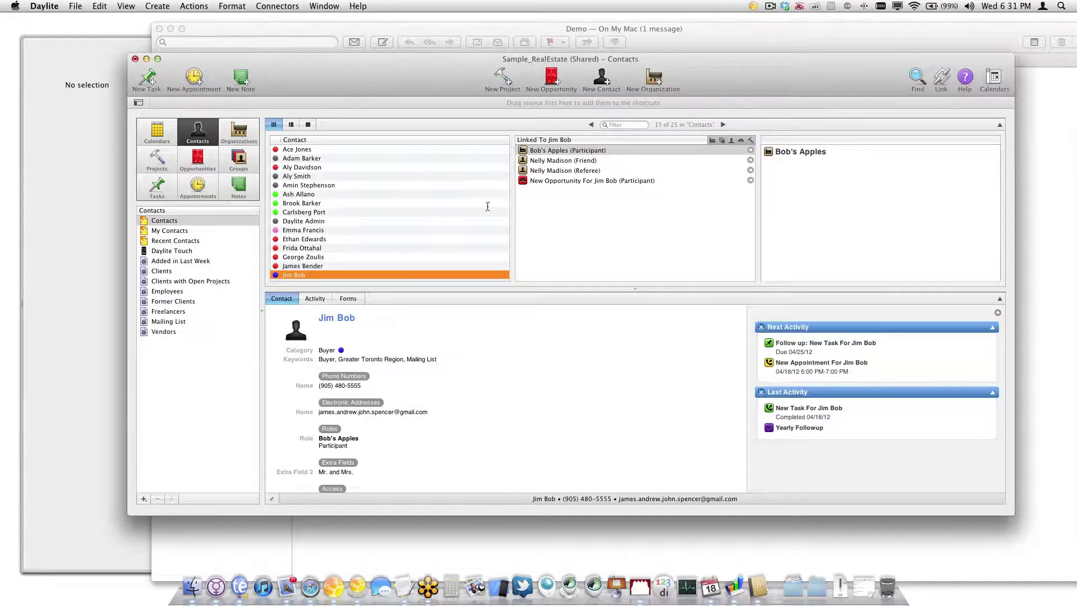
# Change the $15,000 semi-detached opportunity's forecasted close to 4/18, then select both new opportunities
pyautogui.click(751, 179)
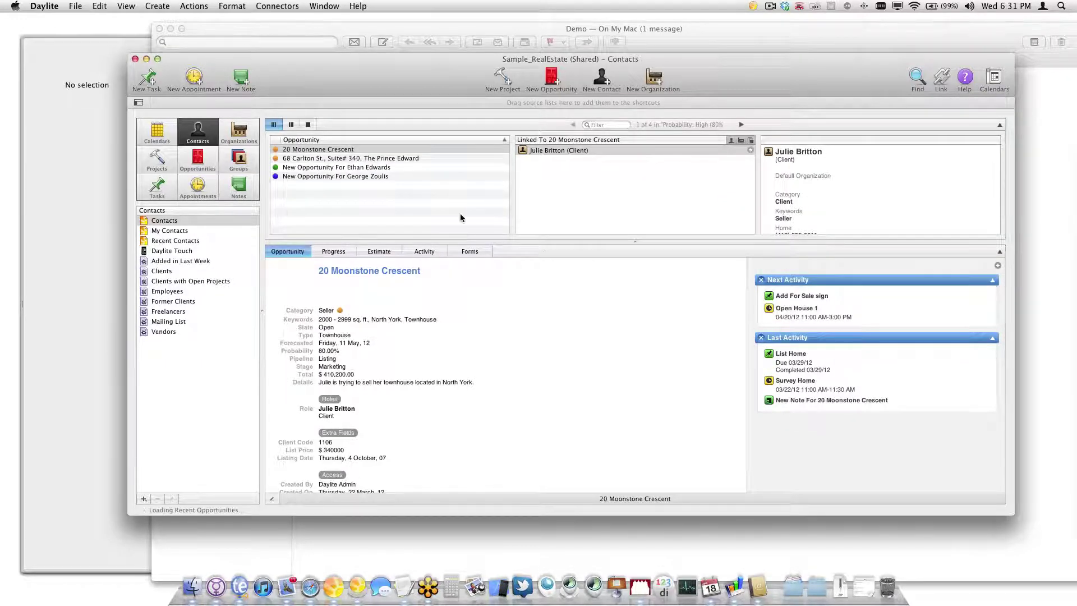
pyautogui.click(351, 168)
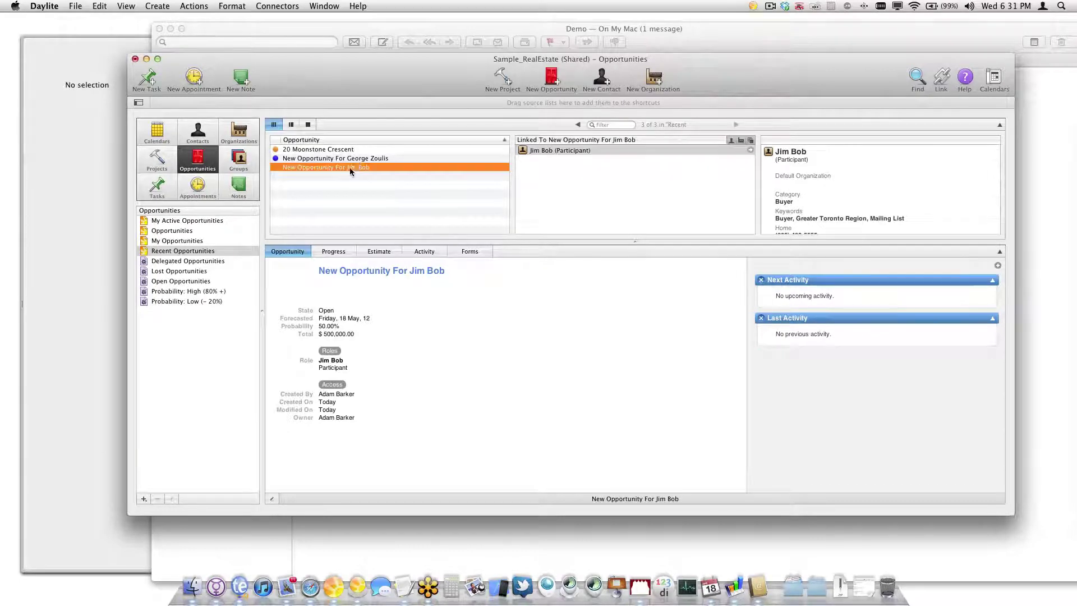
pyautogui.click(357, 159)
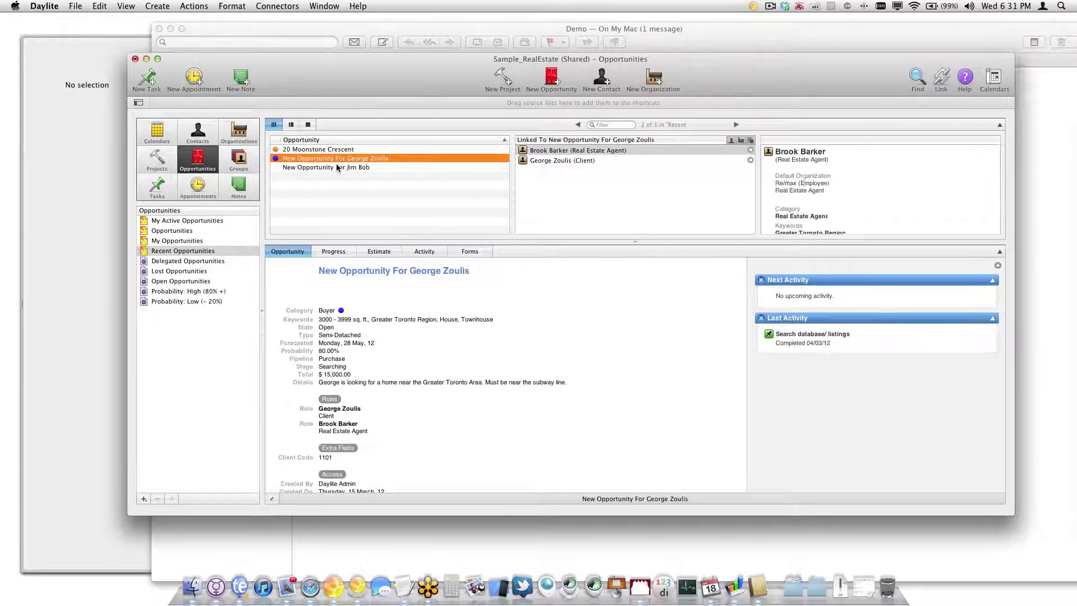
pyautogui.press('super+e')
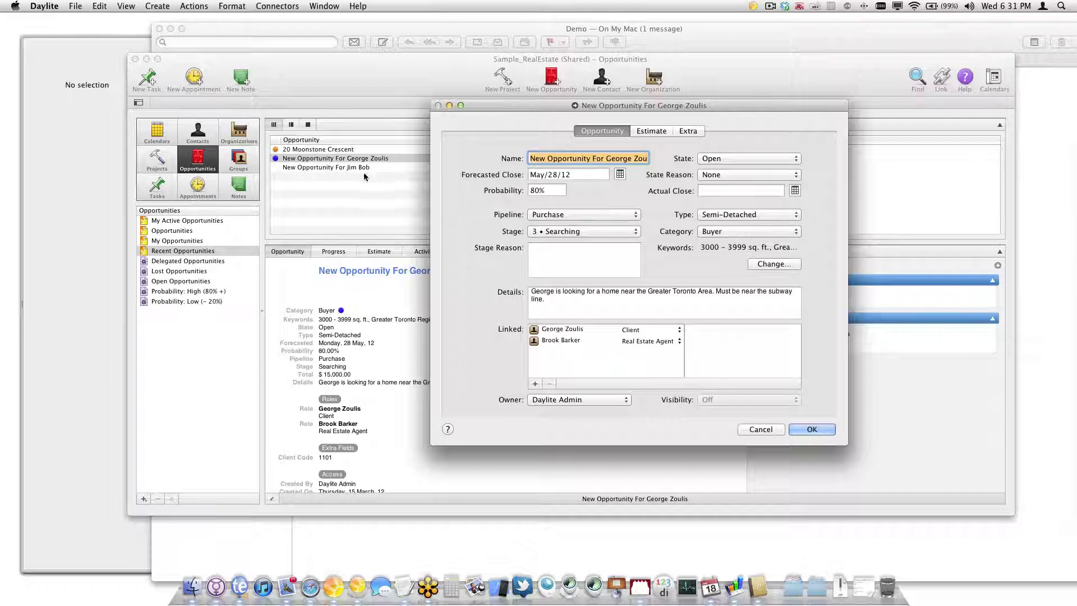
pyautogui.click(584, 176)
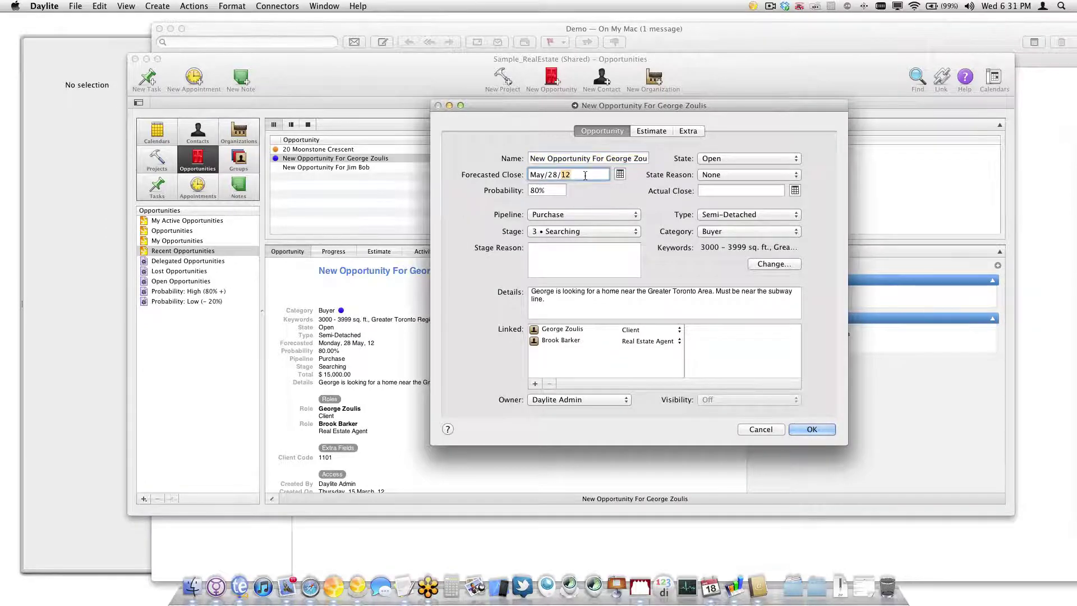
pyautogui.write('4/18')
pyautogui.press('Tab')
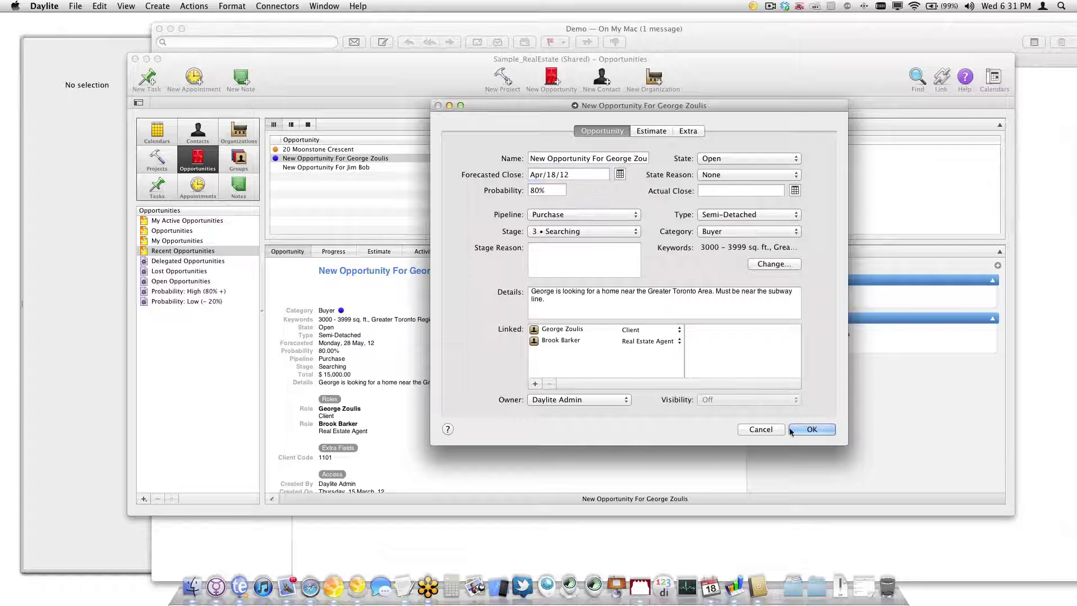
pyautogui.click(798, 427)
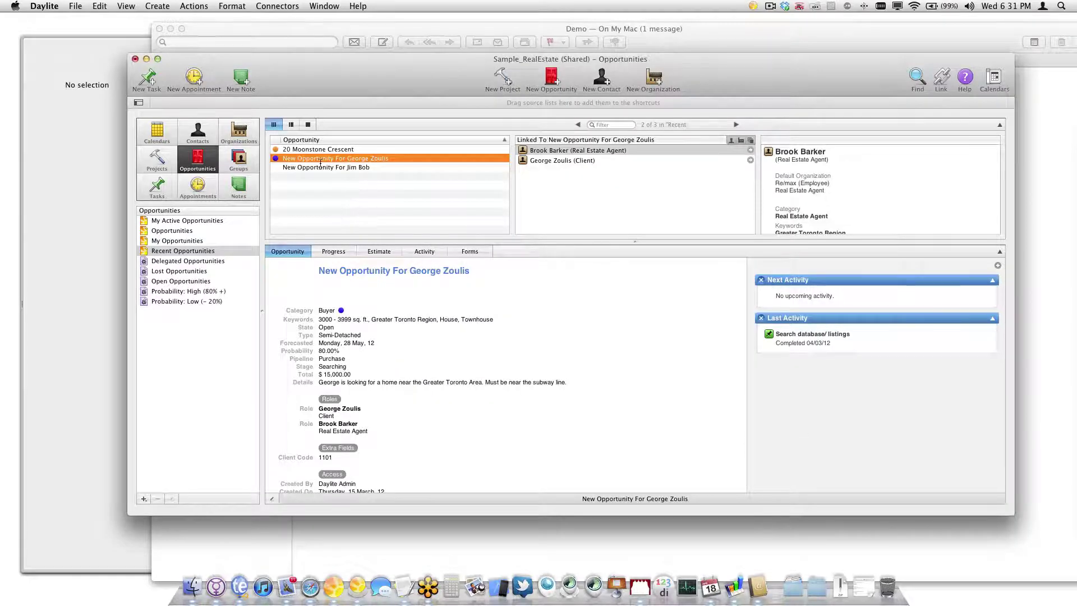
pyautogui.keyDown('shift'); pyautogui.click(322, 167); pyautogui.keyUp('shift')
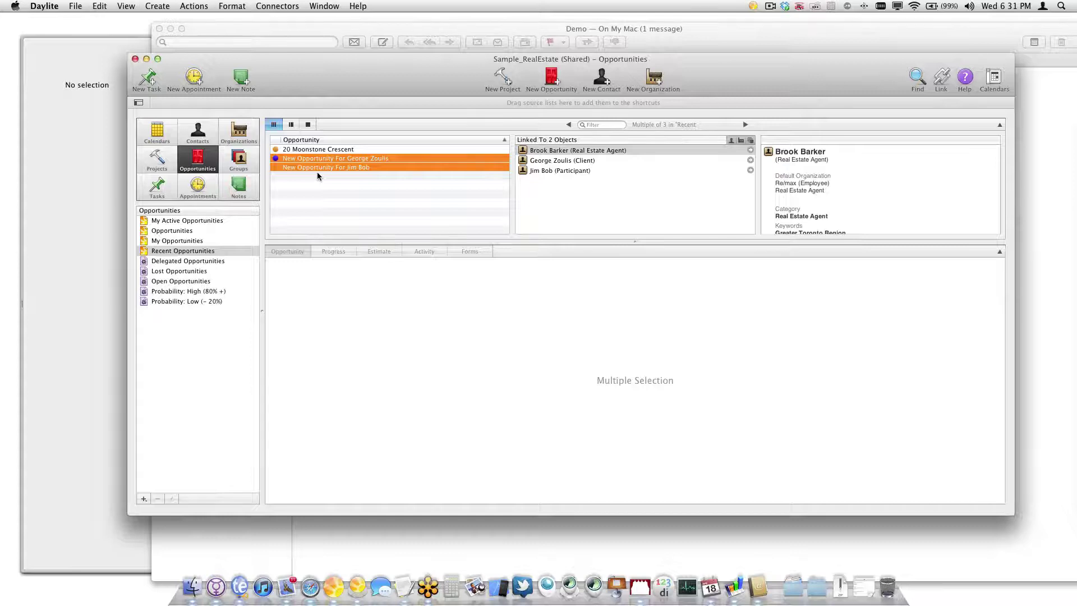
# Print-preview the New Business Report charting the April–May 2012 forecast, then close the preview
pyautogui.press('super+p')
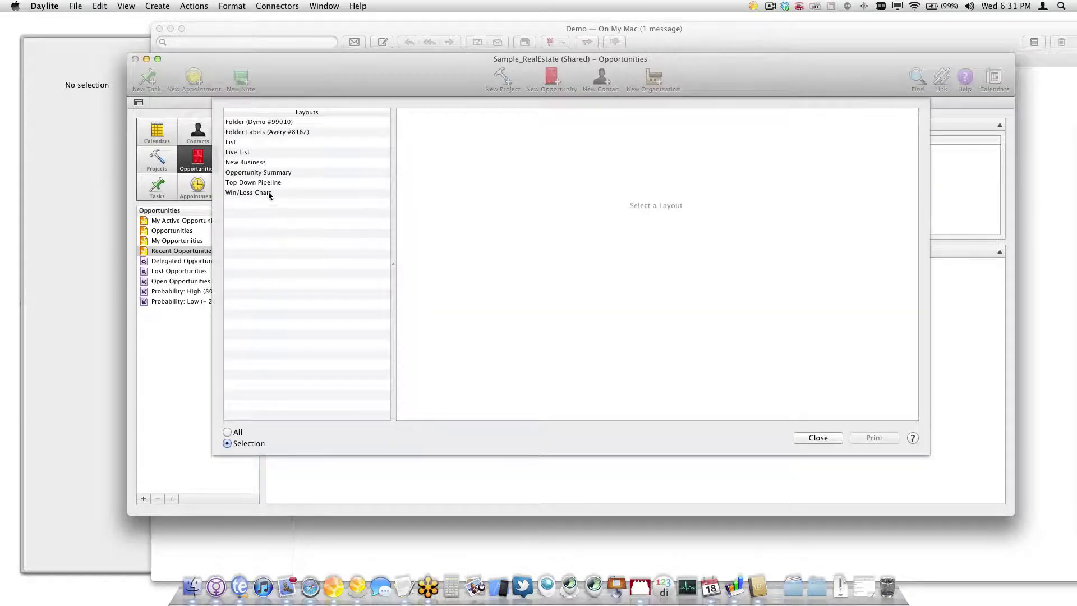
pyautogui.click(265, 164)
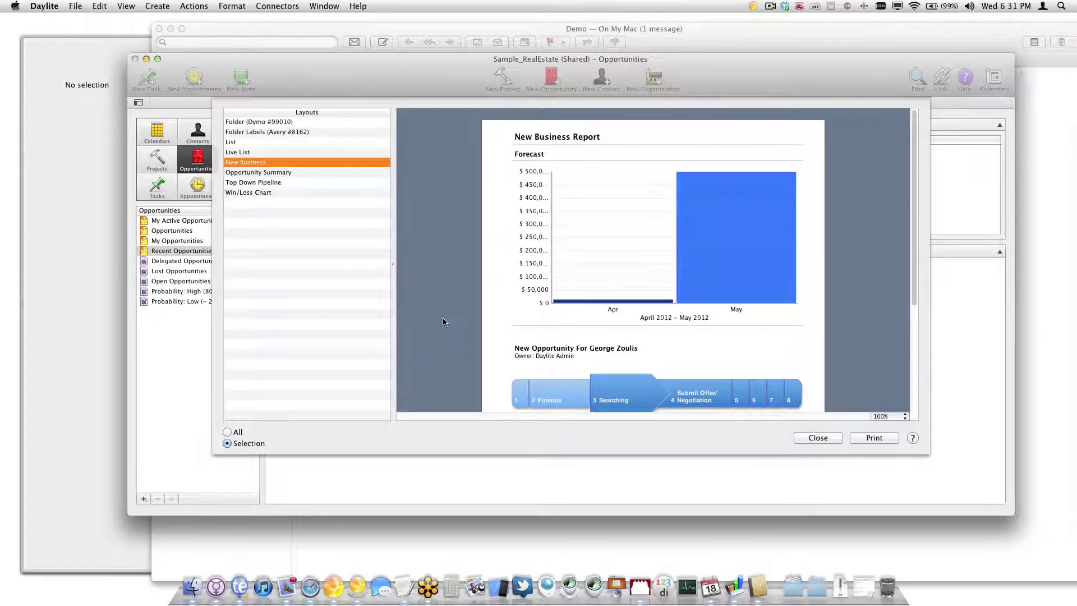
pyautogui.scroll(-3, 451, 318)
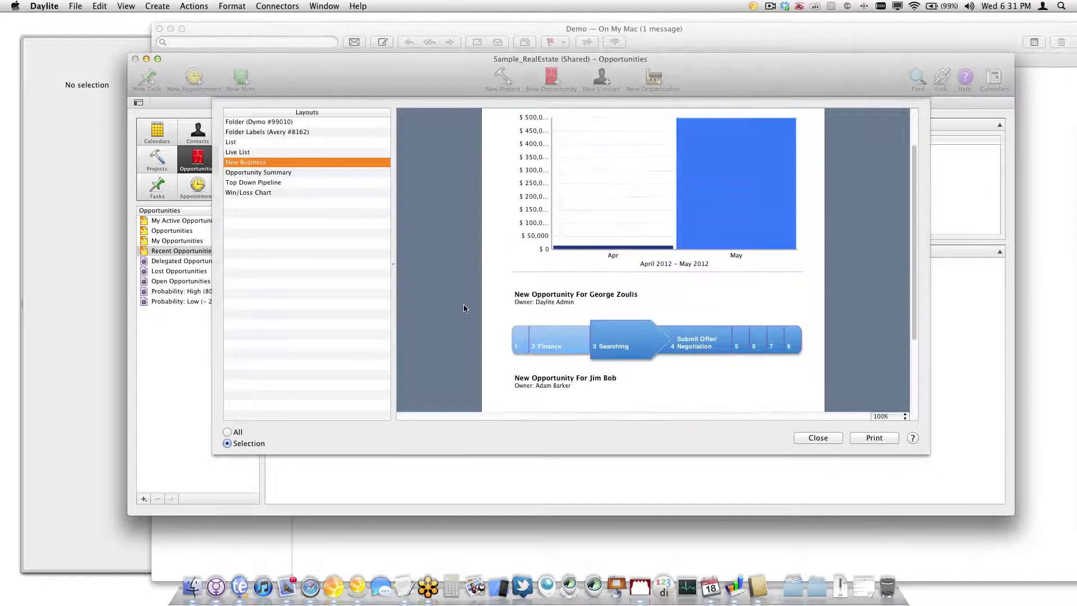
pyautogui.scroll(2, 464, 306)
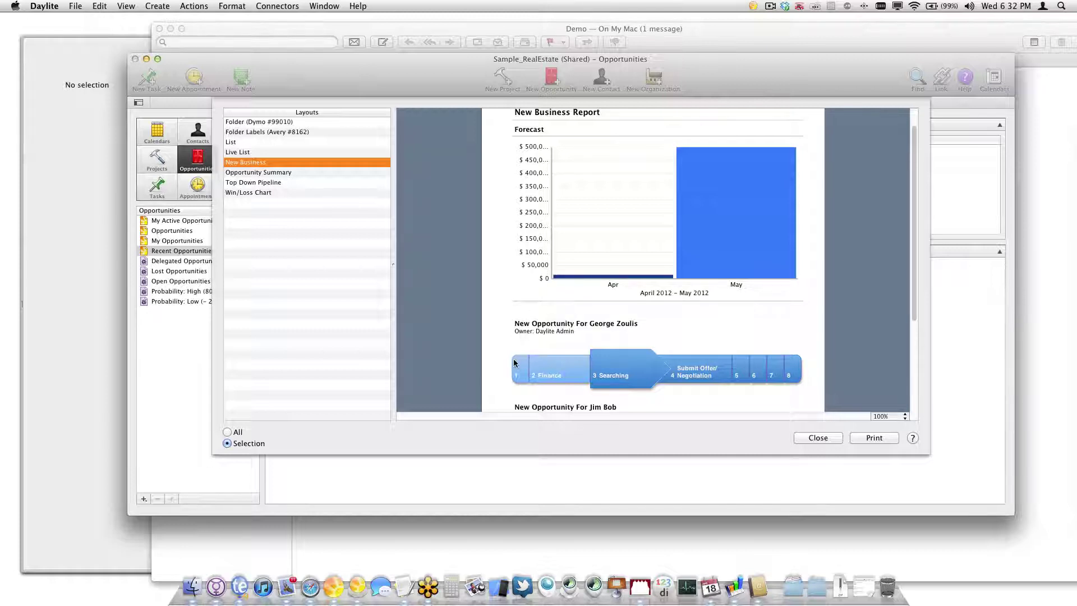
pyautogui.click(819, 437)
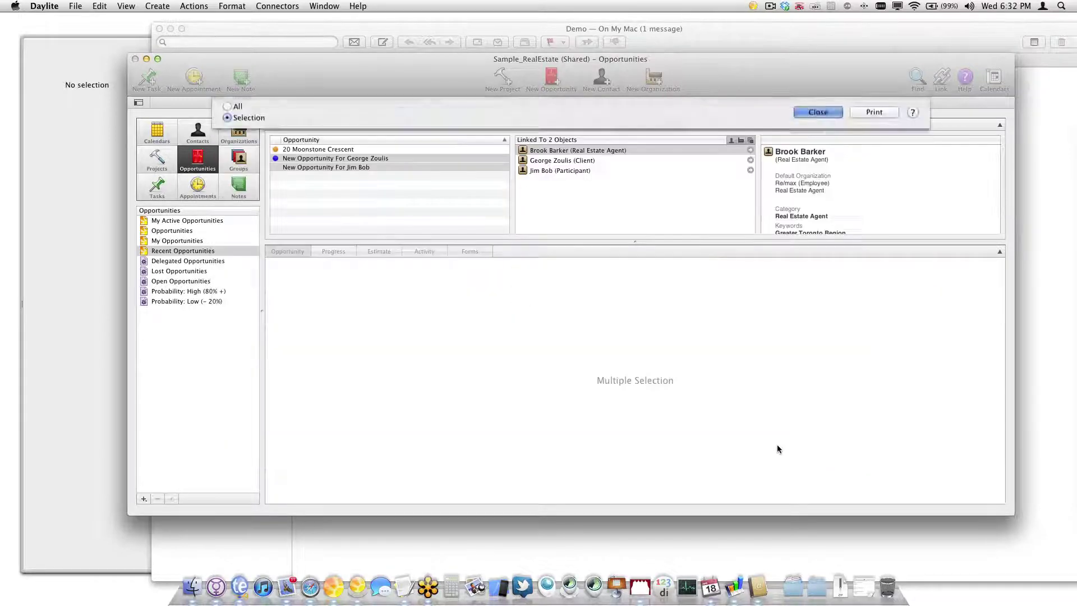
# Assign the buyer's opportunity to the Purchase pipeline, starting at the Initial Interview stage
pyautogui.click(390, 178)
pyautogui.click(366, 168)
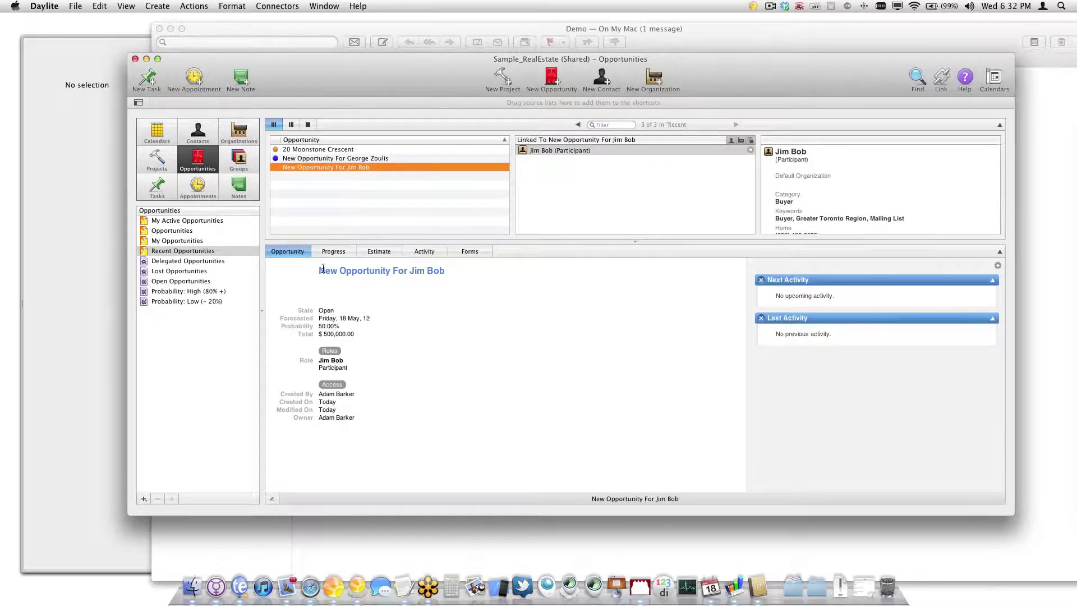
pyautogui.doubleClick(350, 168)
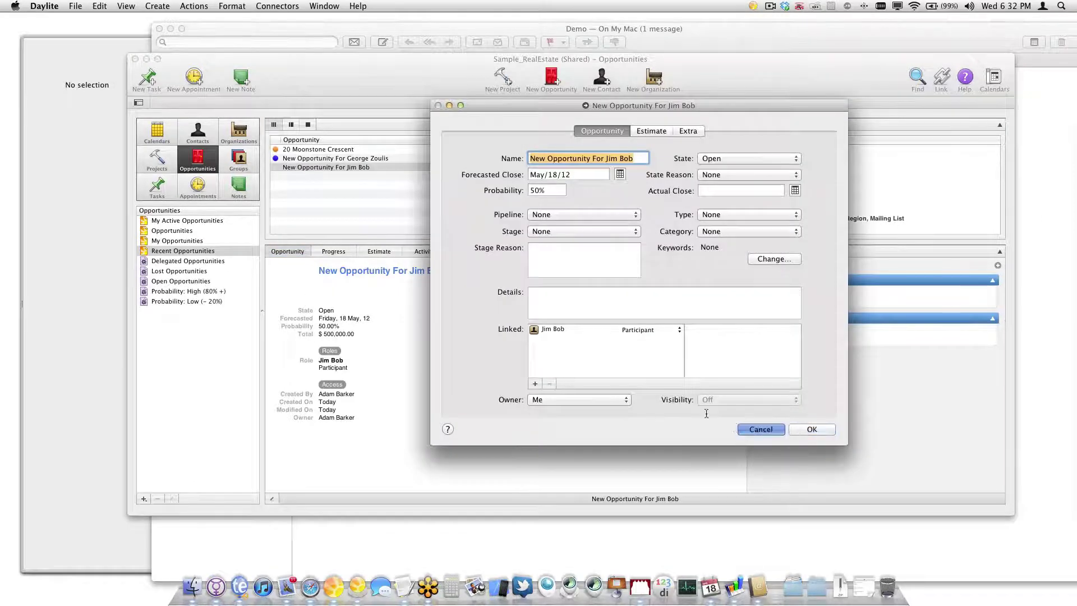
pyautogui.click(812, 429)
pyautogui.click(333, 251)
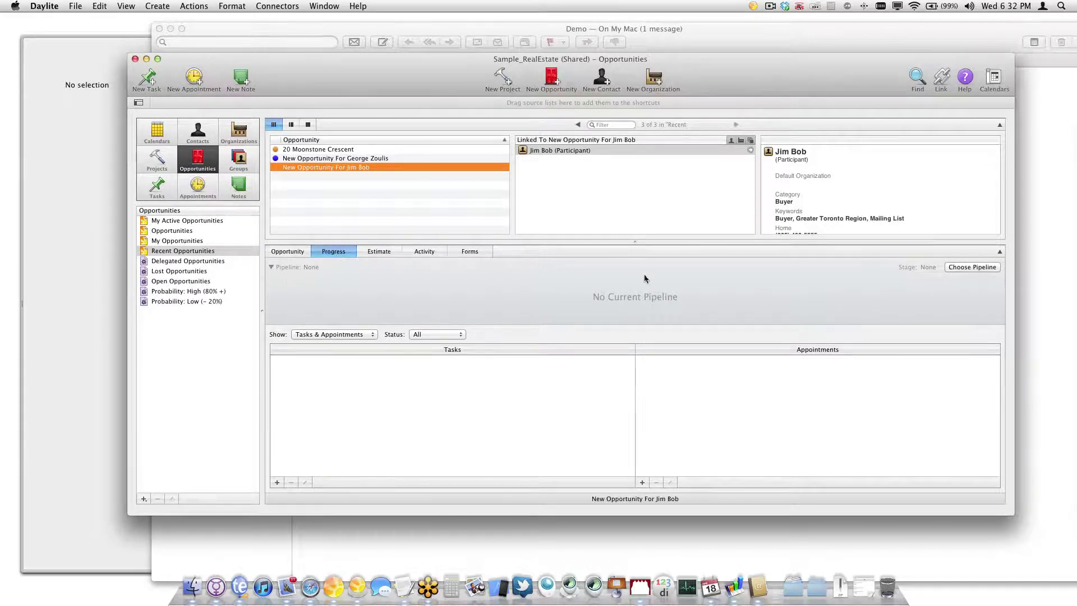
pyautogui.click(970, 268)
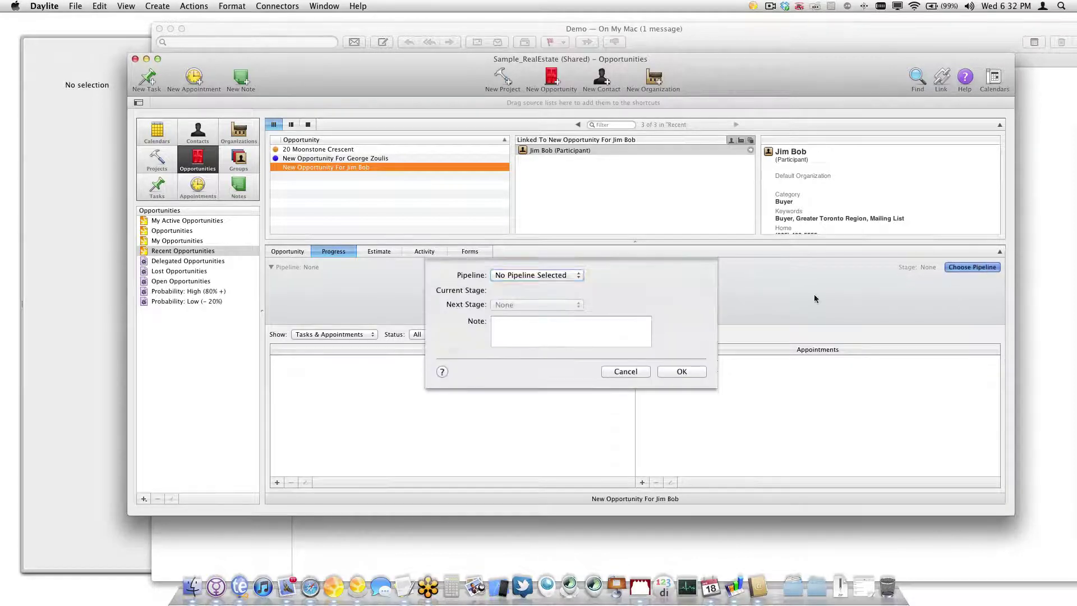
pyautogui.click(539, 276)
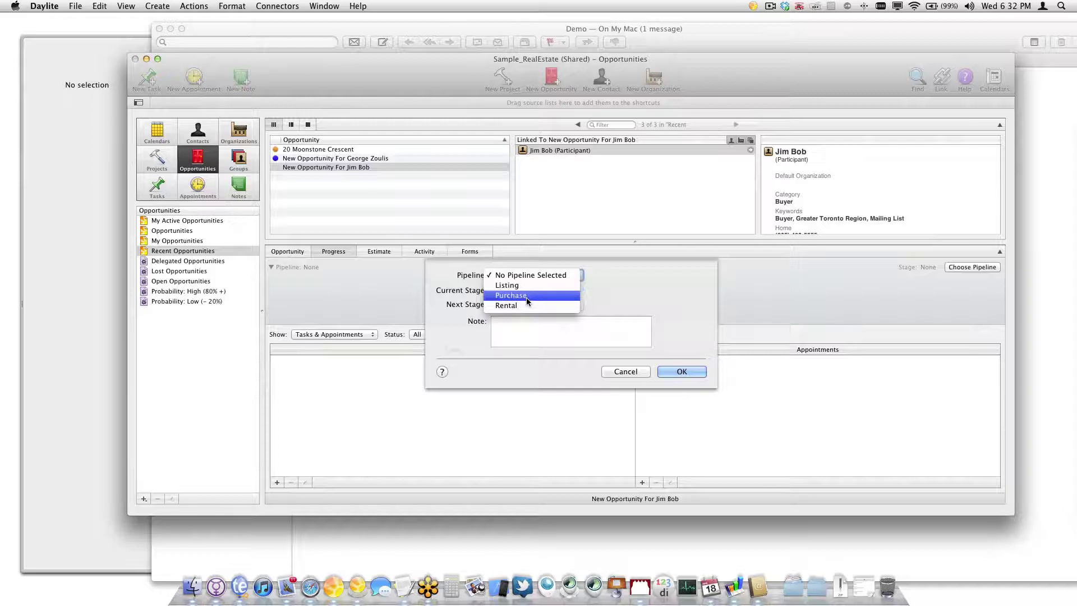
pyautogui.click(526, 296)
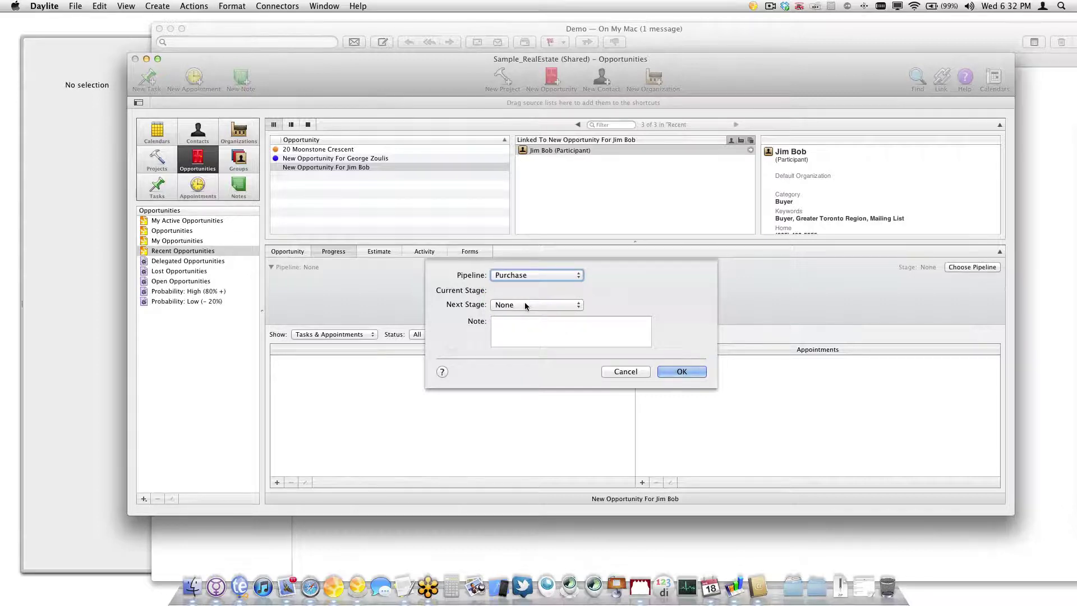
pyautogui.click(524, 304)
pyautogui.click(527, 315)
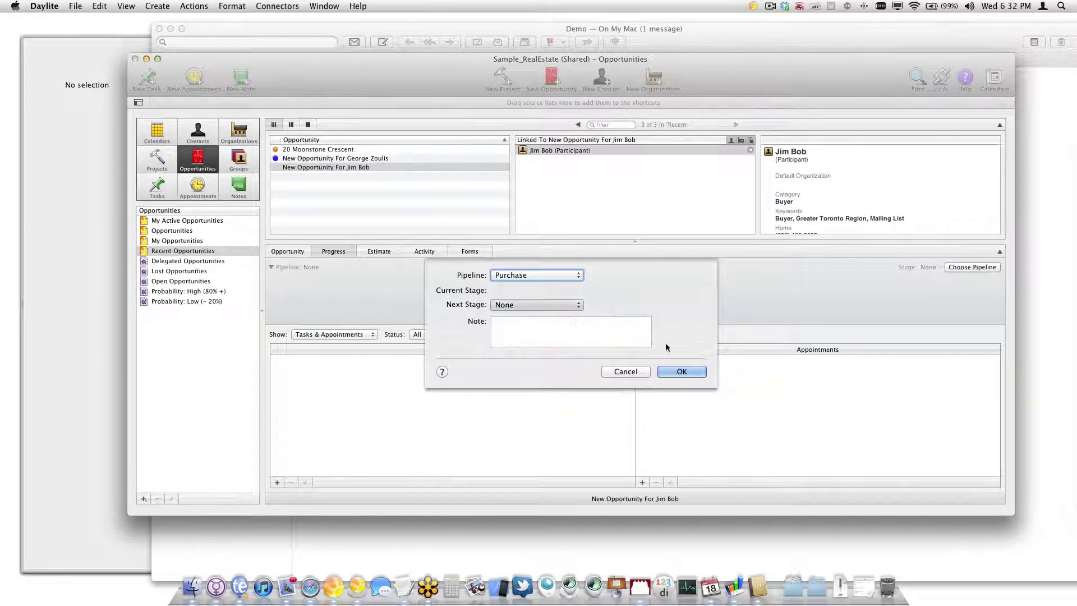
pyautogui.click(682, 371)
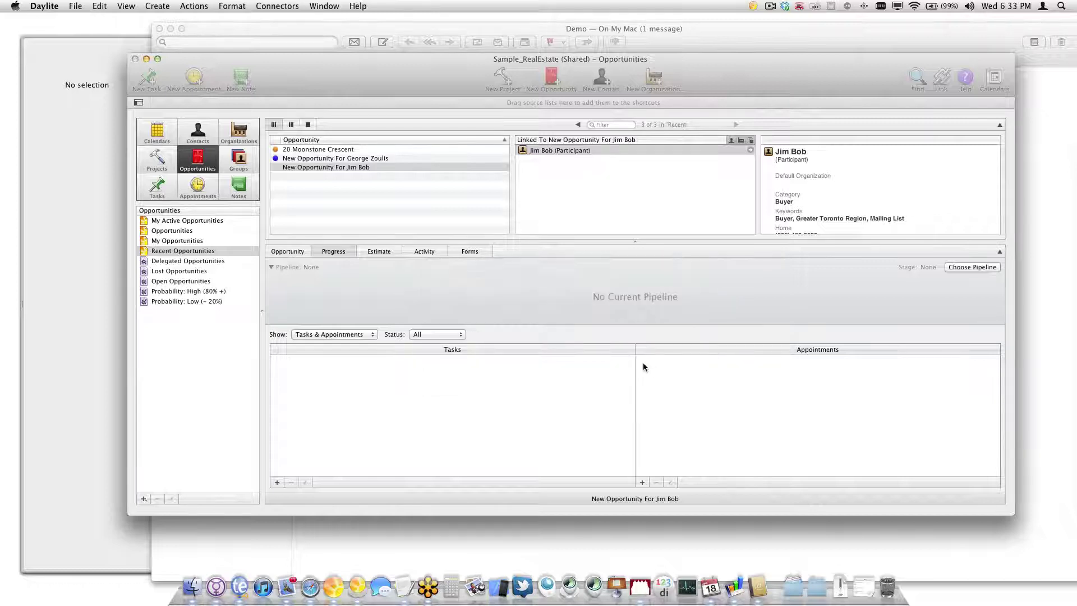
# Advance the opportunity's Purchase pipeline to stage 2 • Finance
pyautogui.doubleClick(333, 168)
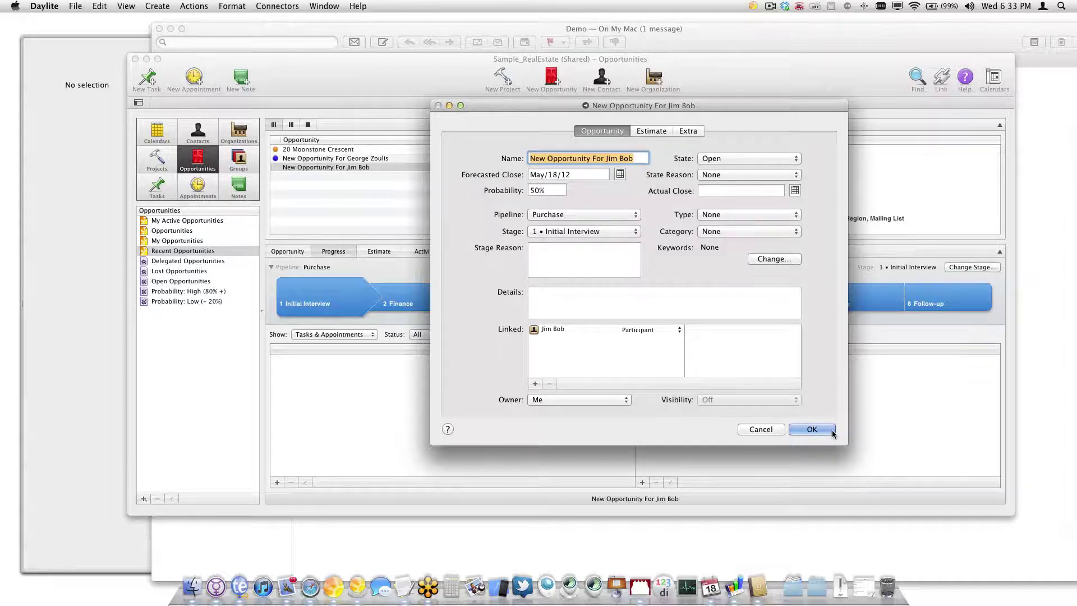
pyautogui.click(811, 429)
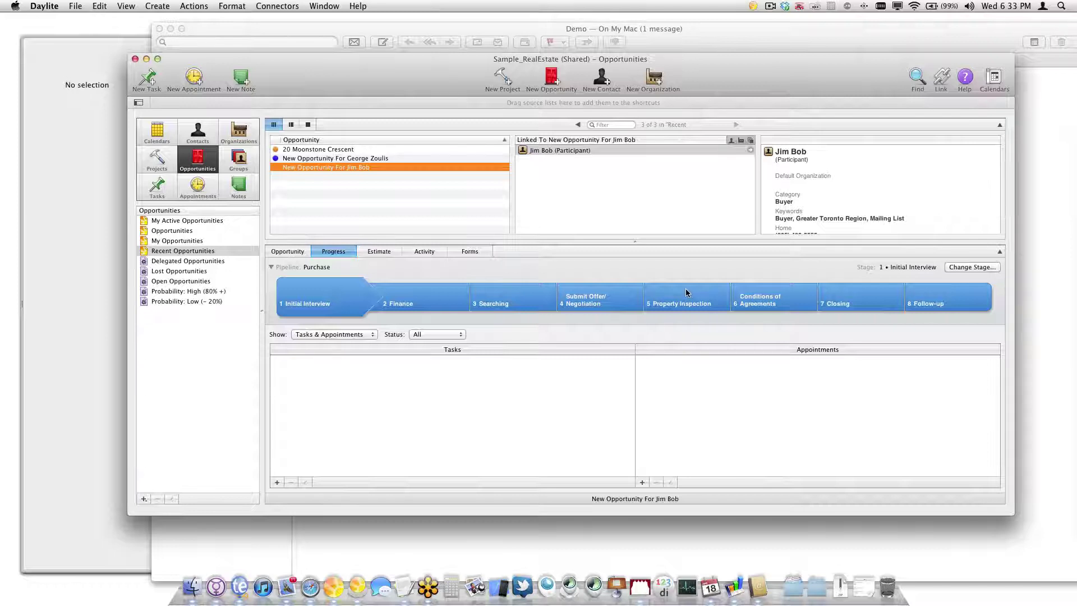
pyautogui.click(961, 267)
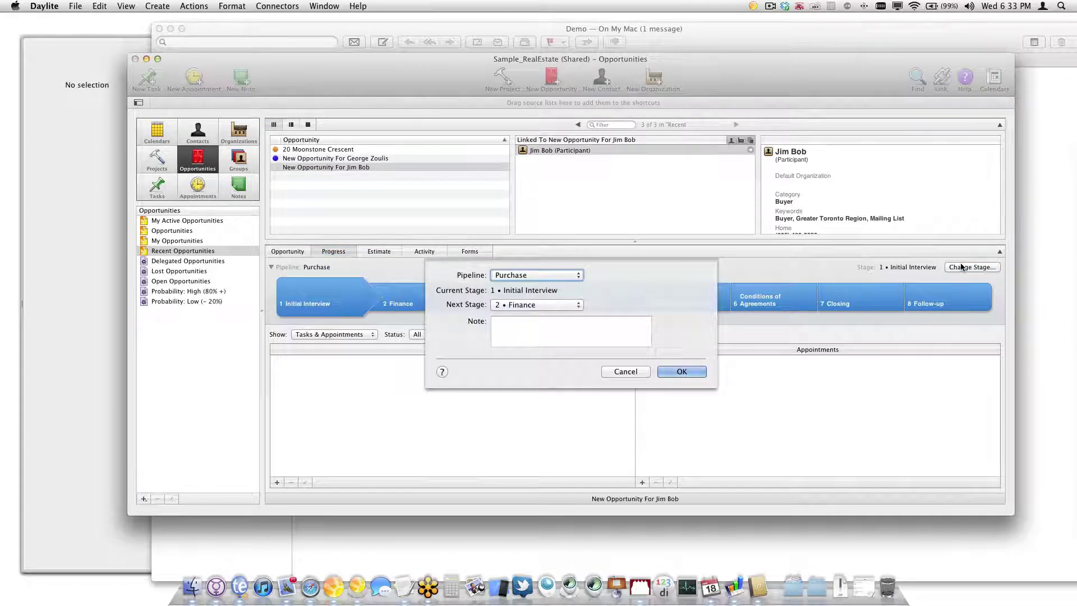
pyautogui.click(670, 370)
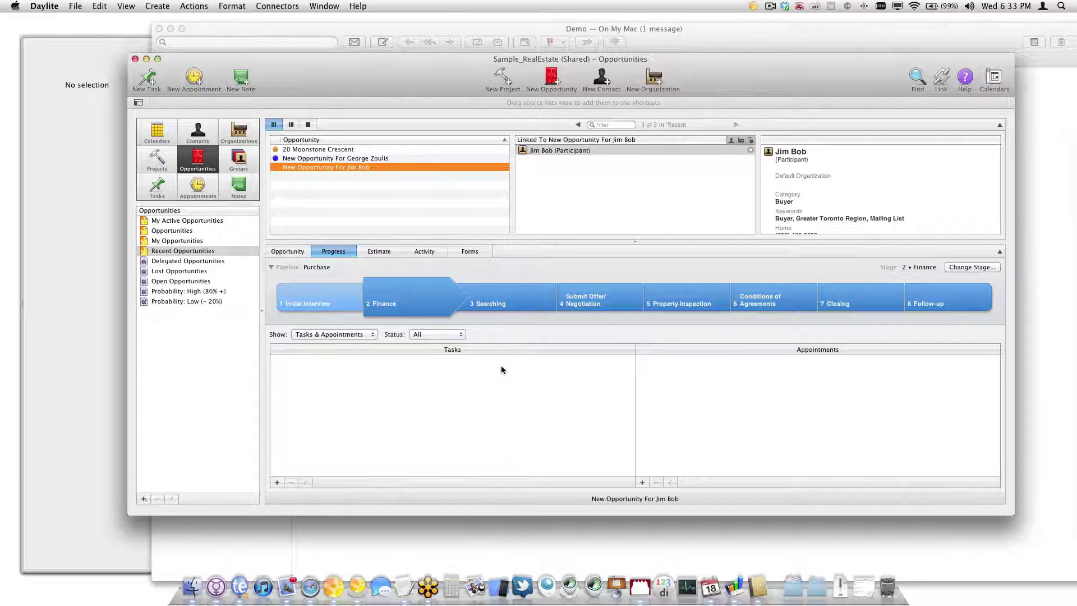
pyautogui.moveTo(404, 82); pyautogui.dragTo(401, 81)
pyautogui.click(44, 6)
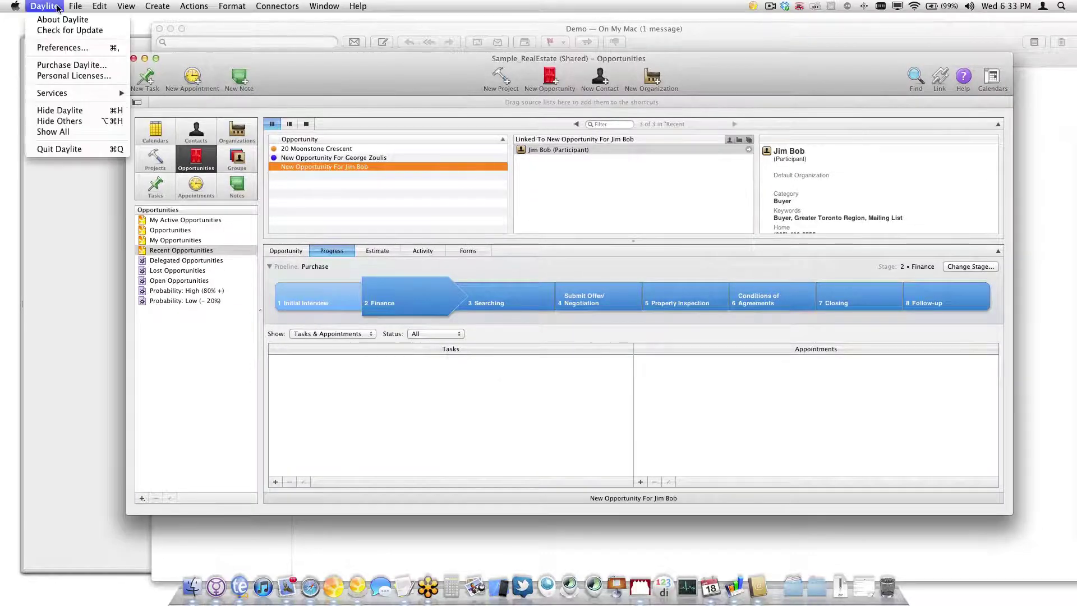
pyautogui.click(64, 47)
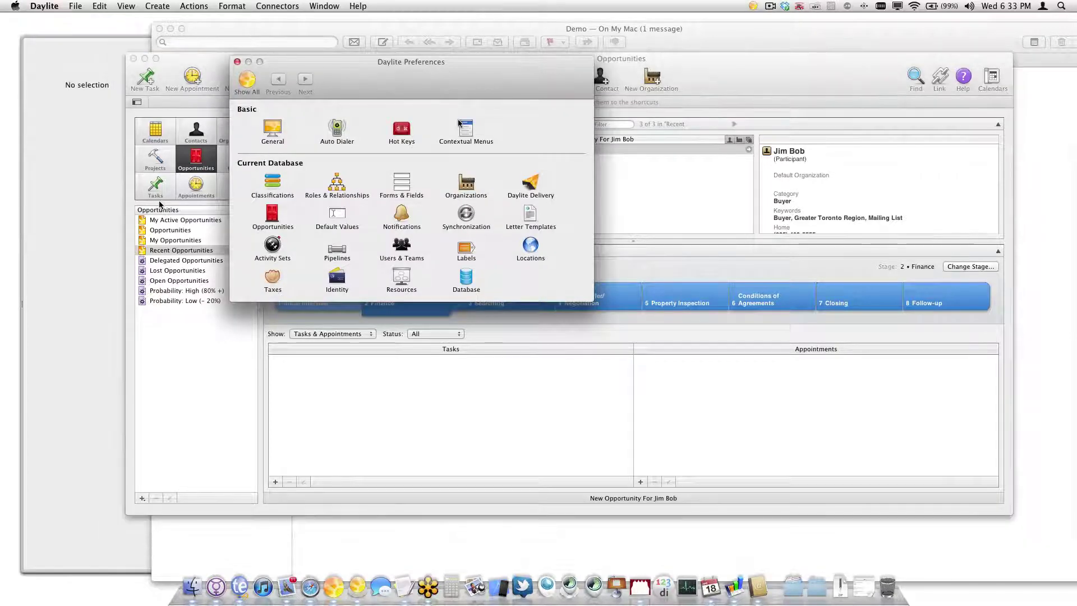
pyautogui.click(273, 243)
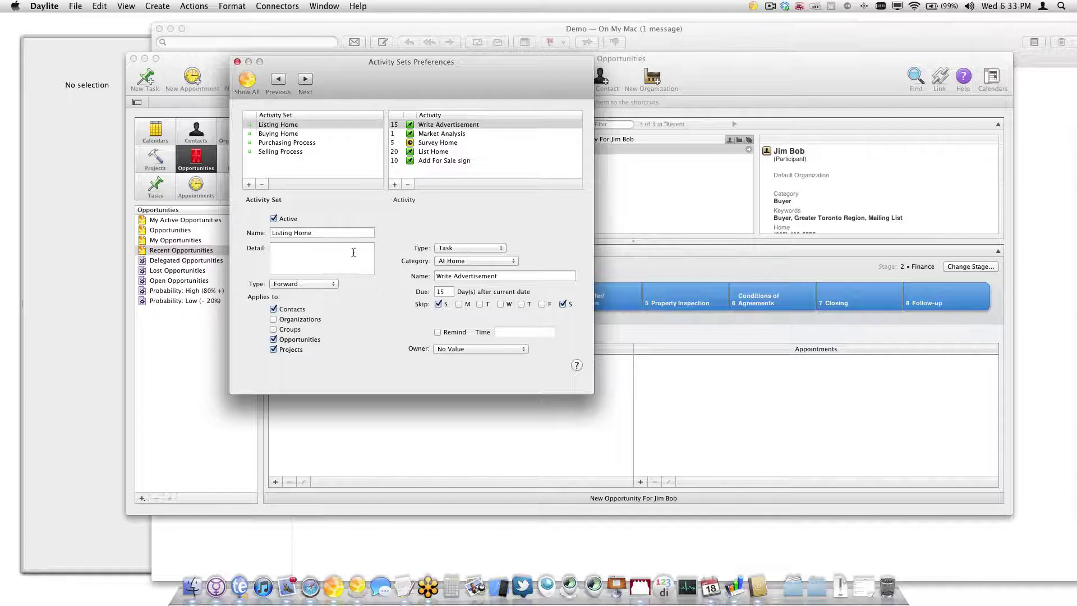
pyautogui.moveTo(387, 81); pyautogui.dragTo(475, 69)
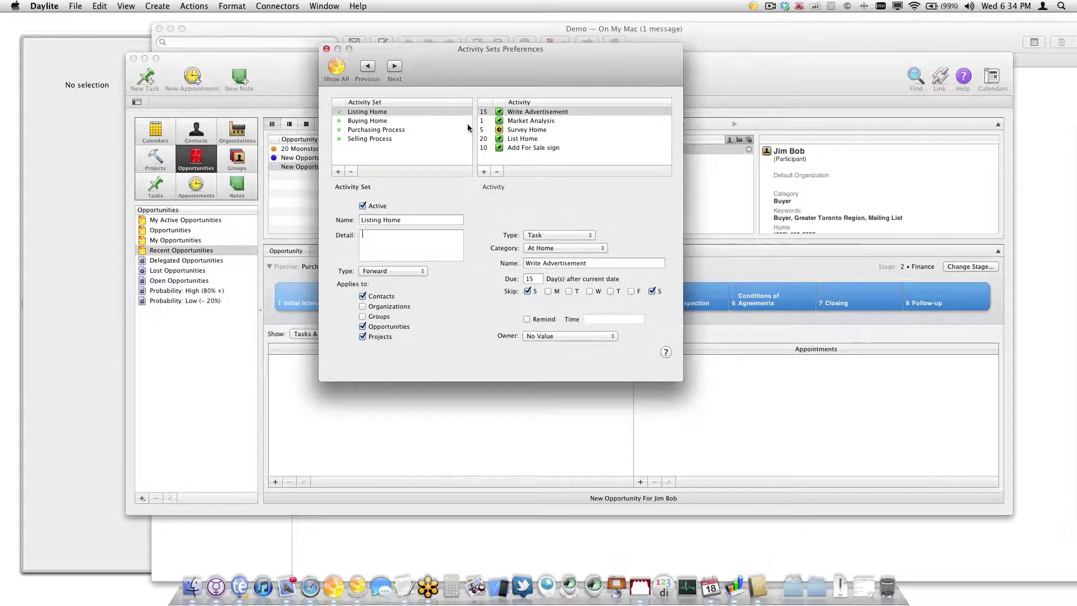
pyautogui.moveTo(469, 67); pyautogui.dragTo(603, 81)
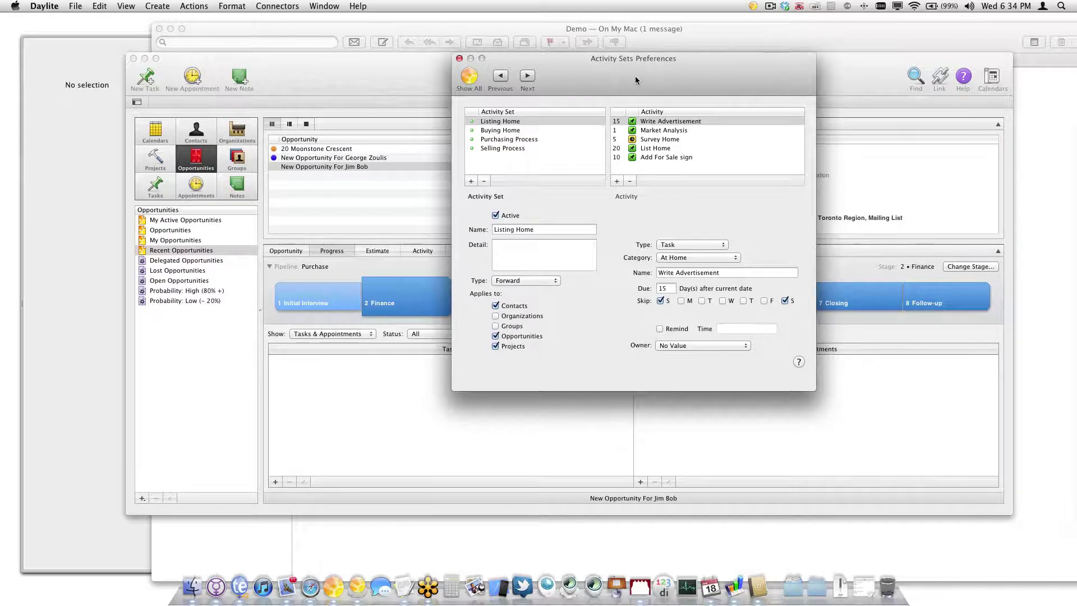
pyautogui.click(459, 59)
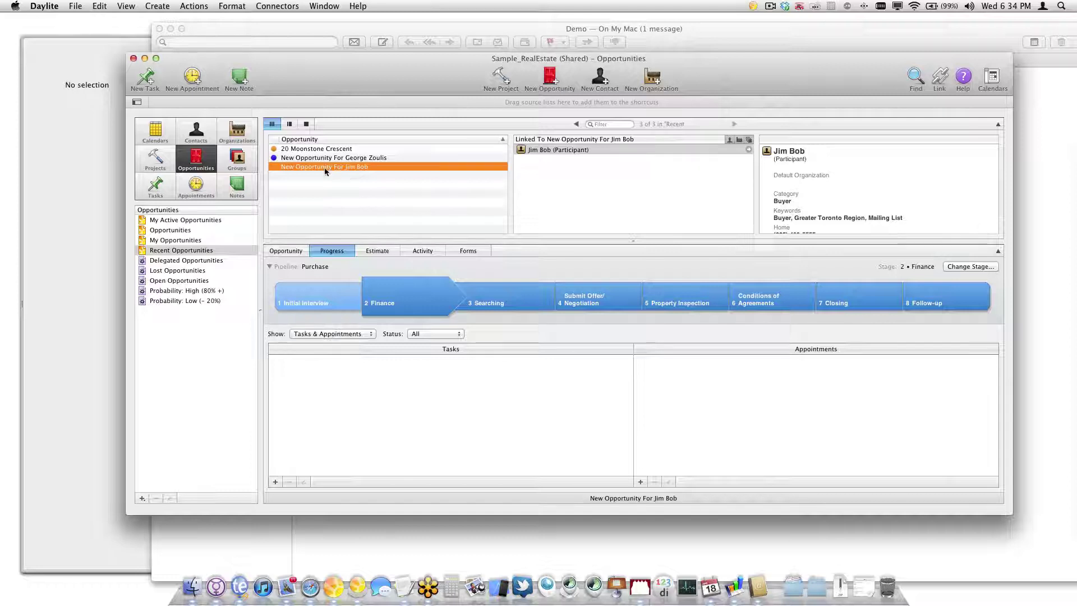
# Create the Purchasing Process activity set for the buyer's opportunity
pyautogui.click(157, 6)
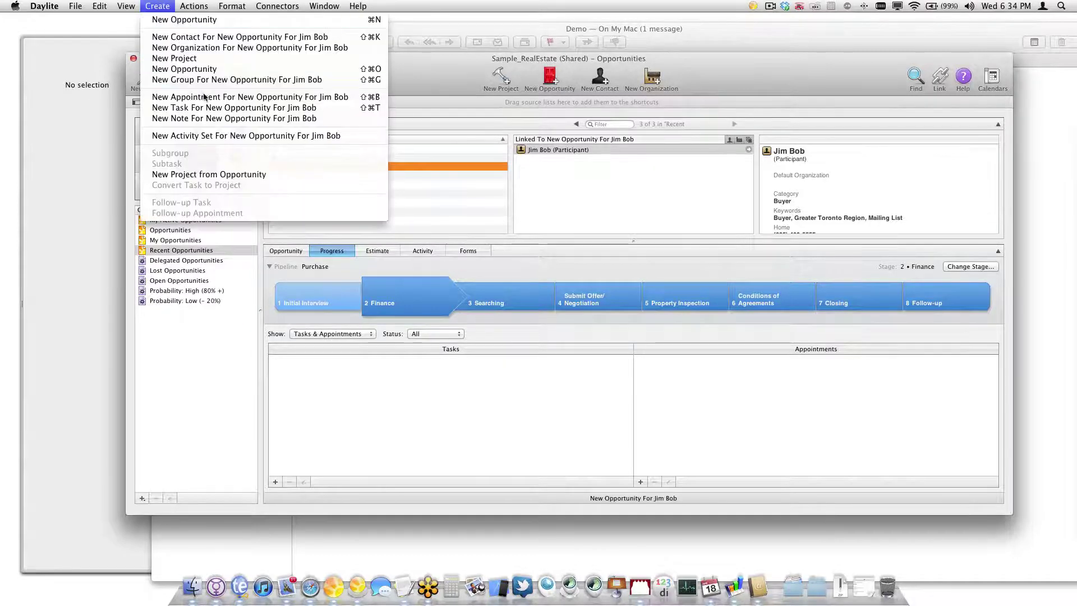
pyautogui.click(205, 135)
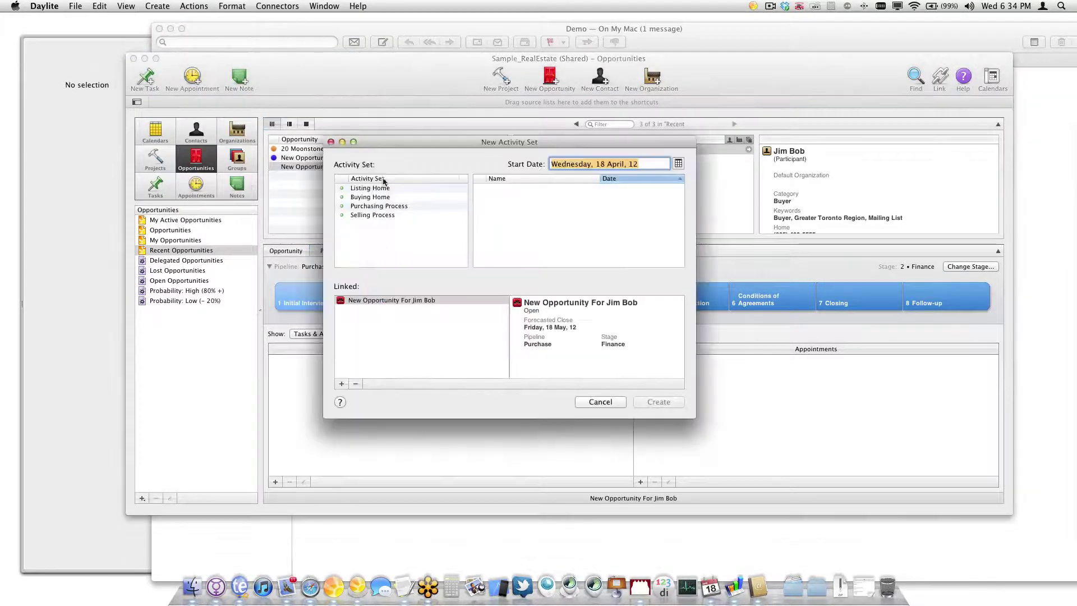
pyautogui.click(387, 206)
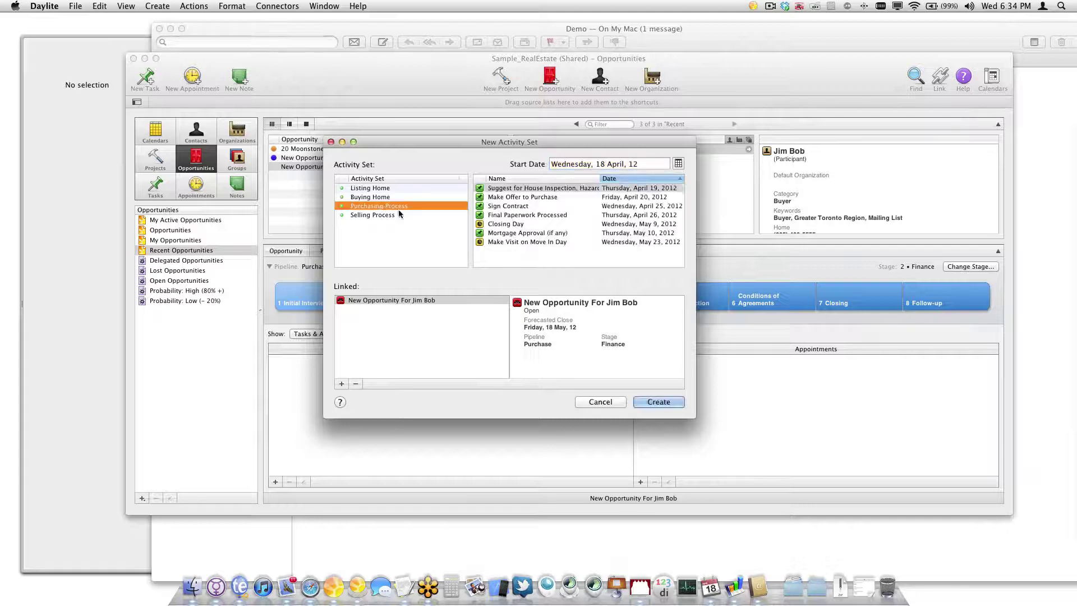
pyautogui.click(658, 402)
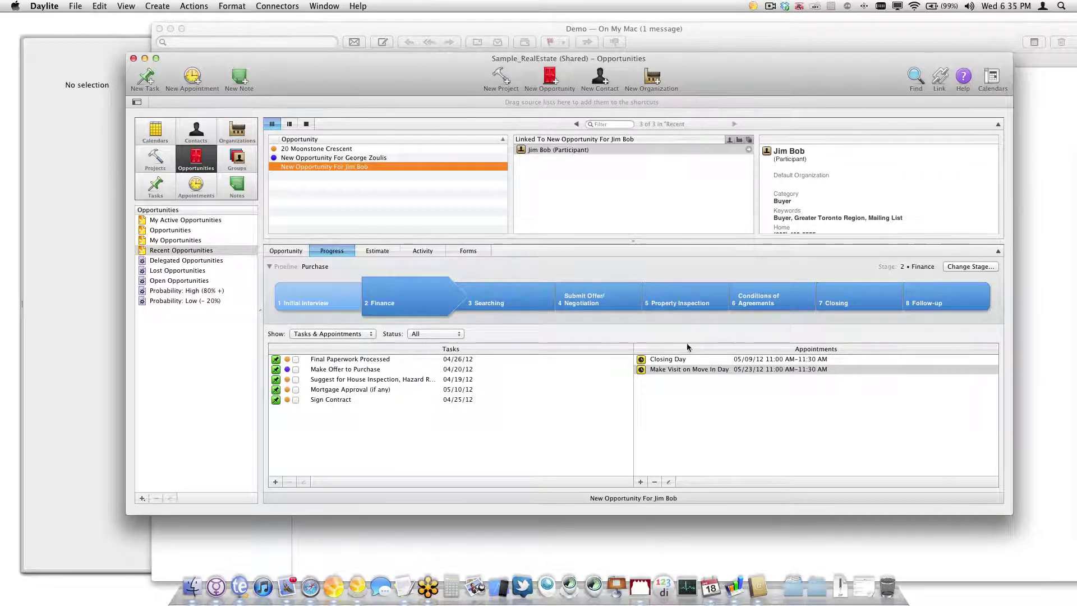
# Mark all five tasks done, from Final Paperwork Processed through Sign Contract
pyautogui.click(296, 359)
pyautogui.click(295, 369)
pyautogui.click(295, 379)
pyautogui.click(295, 390)
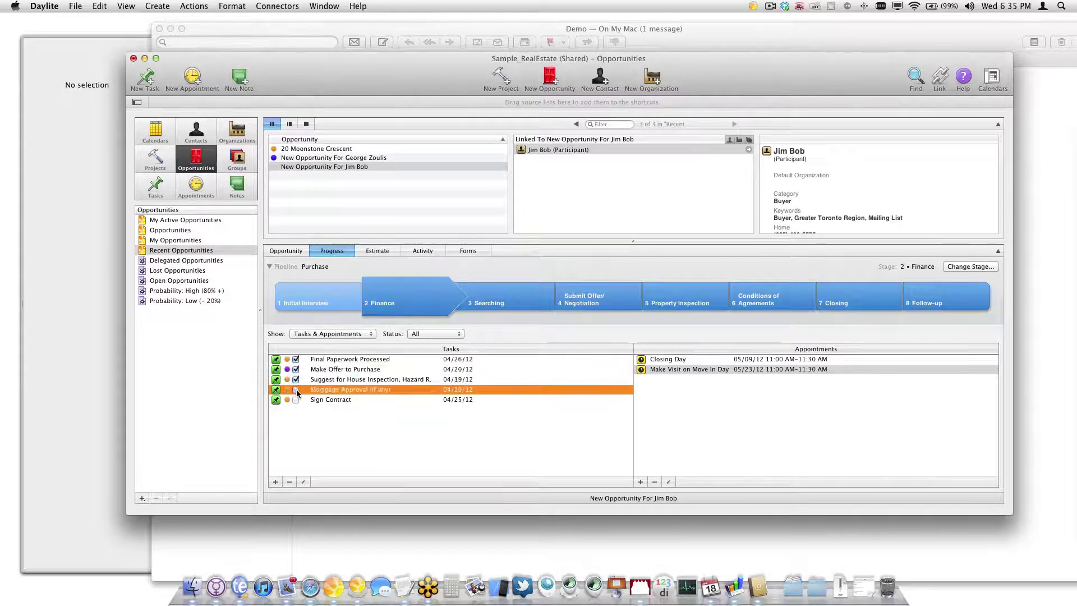
pyautogui.click(296, 399)
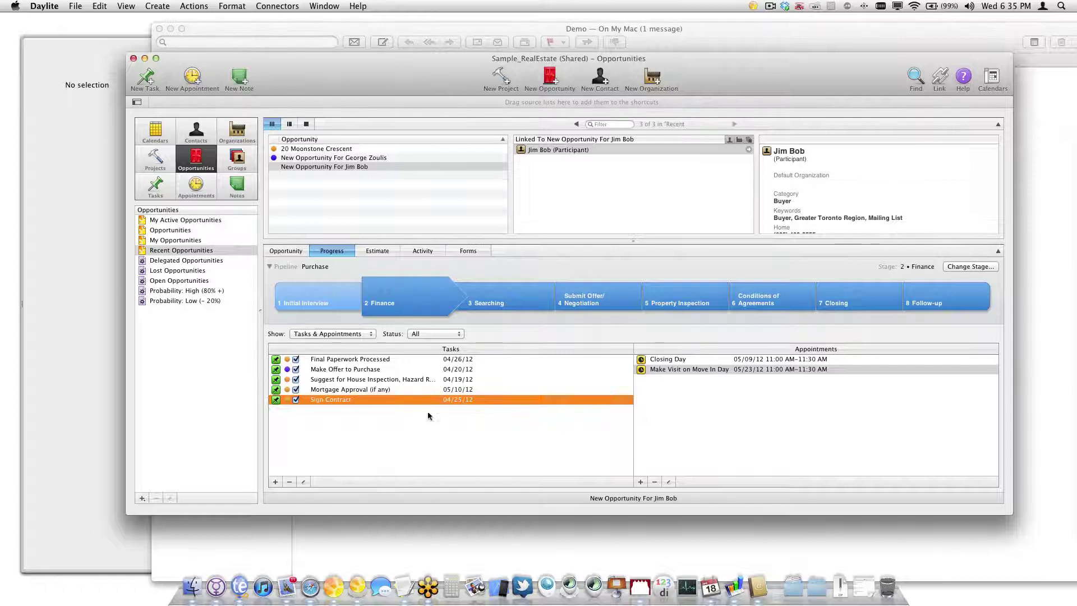
# Advance the opportunity to stage 3 • Searching and view its Activity history
pyautogui.click(957, 267)
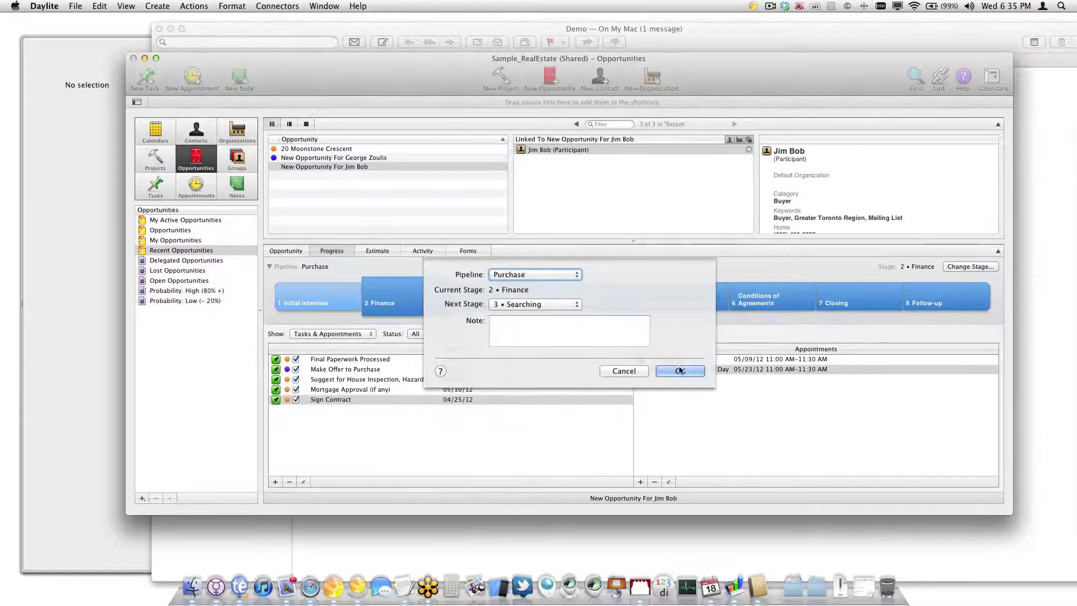
pyautogui.press('Return')
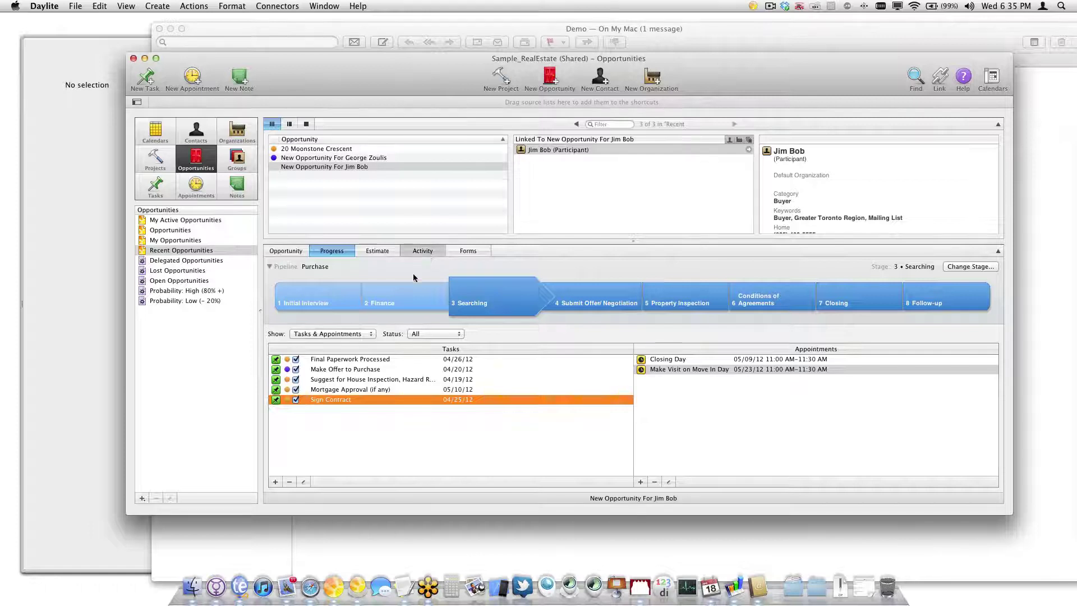
pyautogui.click(422, 250)
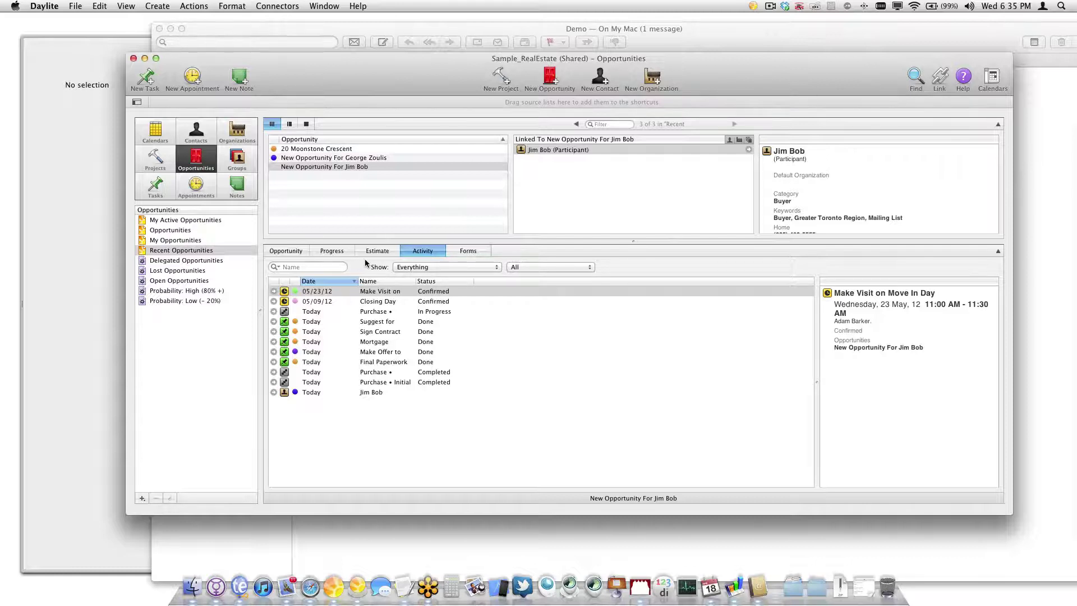
# Start a new smart list from the Tasks view
pyautogui.click(150, 189)
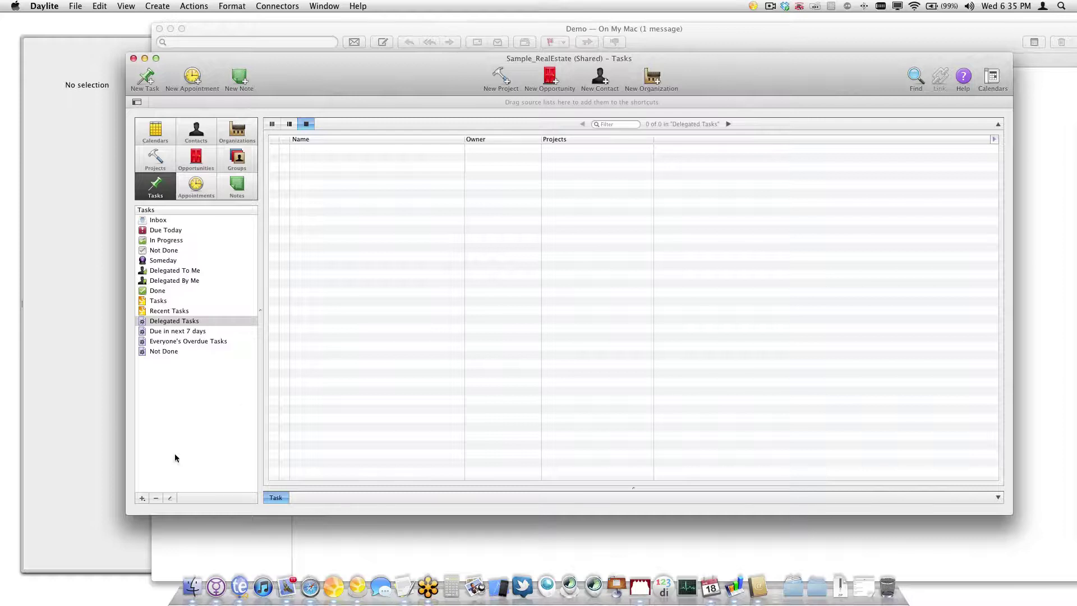
pyautogui.click(143, 499)
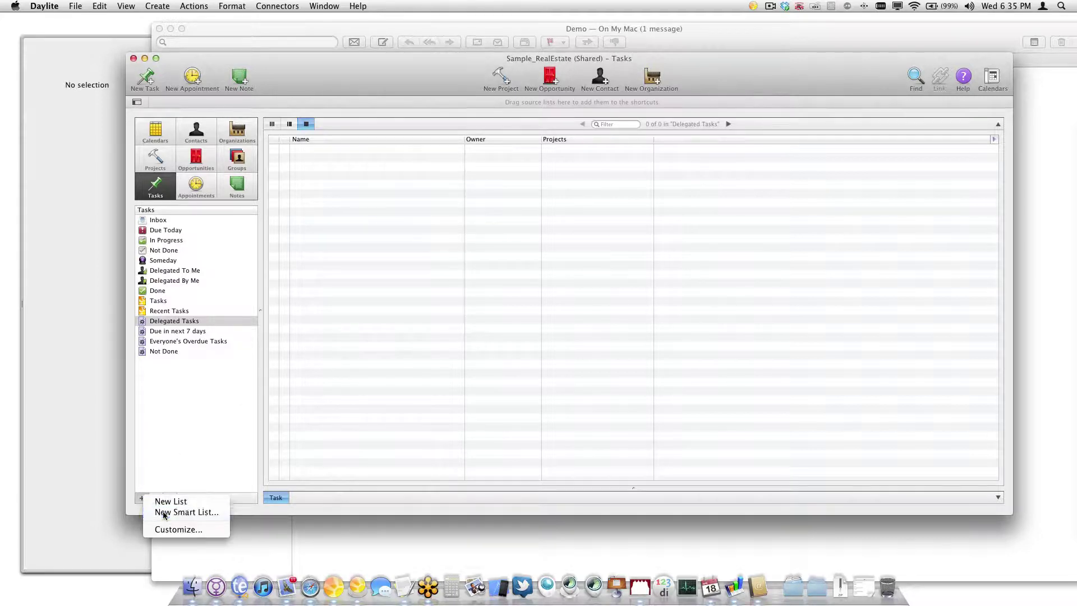
pyautogui.click(162, 513)
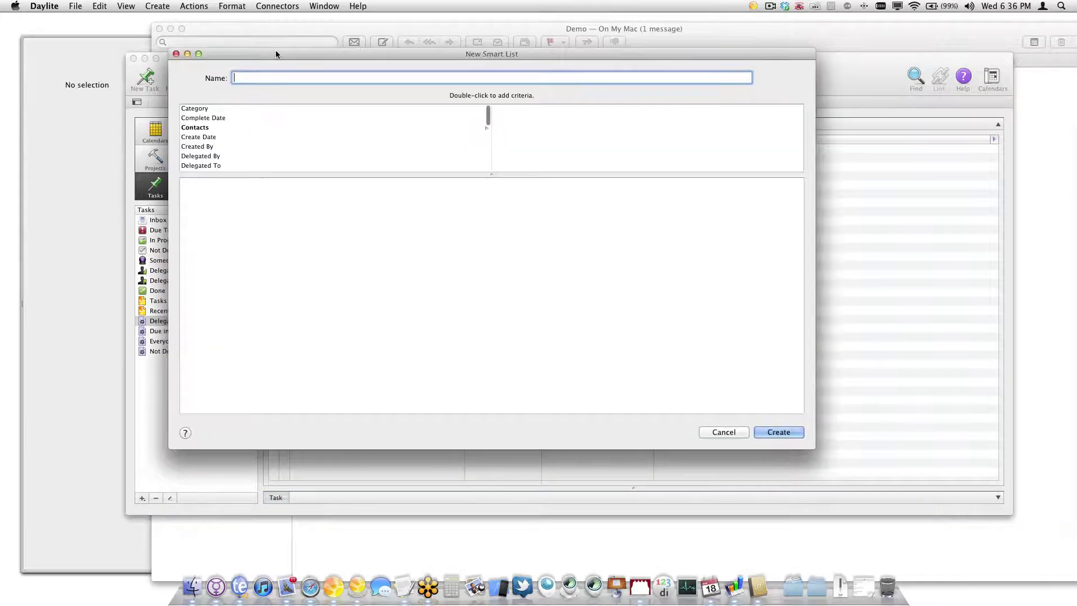
pyautogui.moveTo(275, 49); pyautogui.dragTo(363, 106)
pyautogui.scroll(-8, 280, 211)
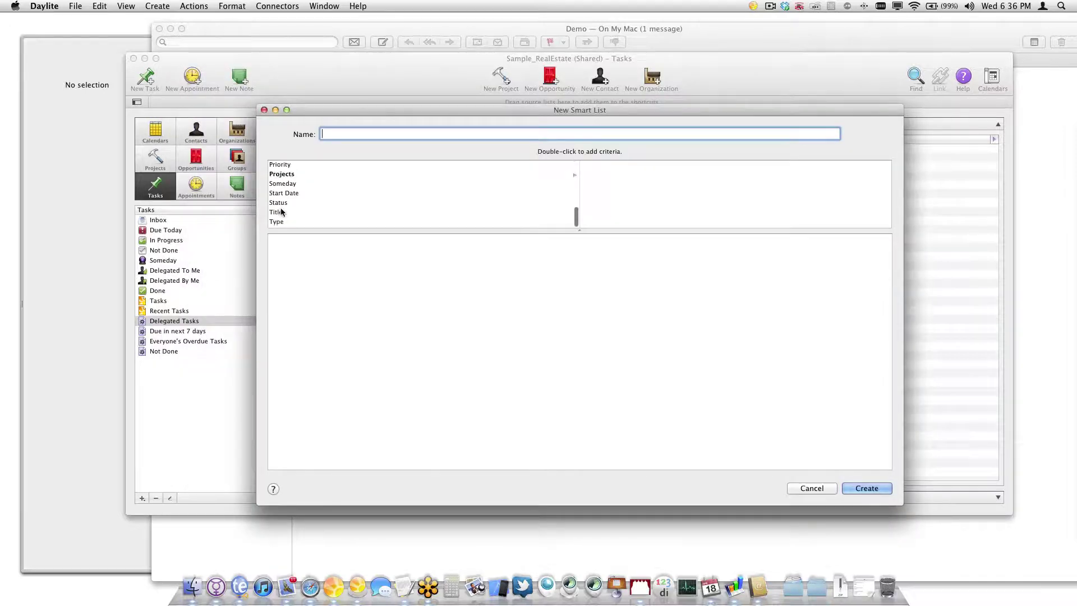
pyautogui.scroll(3, 282, 211)
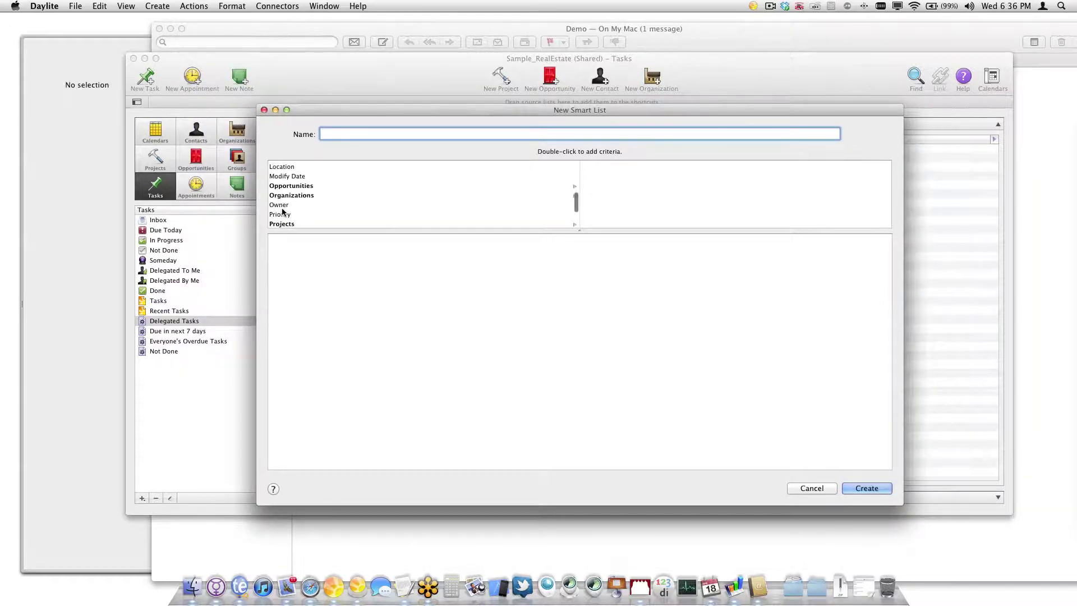
# Add an Opportunities Name criterion and name the smart list 'Working Opportunity'
pyautogui.click(303, 187)
pyautogui.scroll(-5, 608, 194)
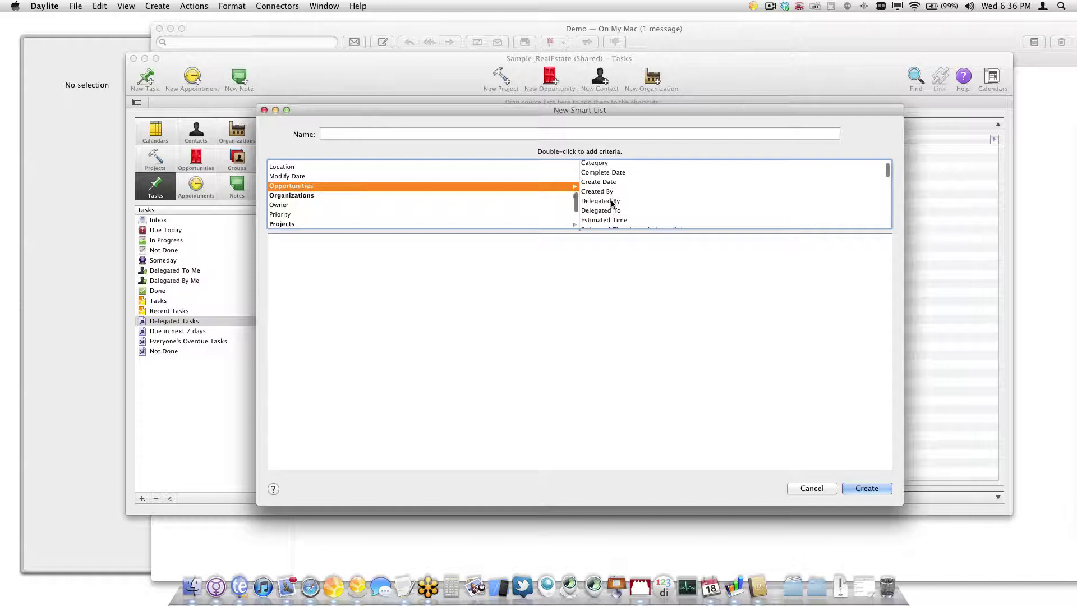
pyautogui.scroll(-8, 610, 203)
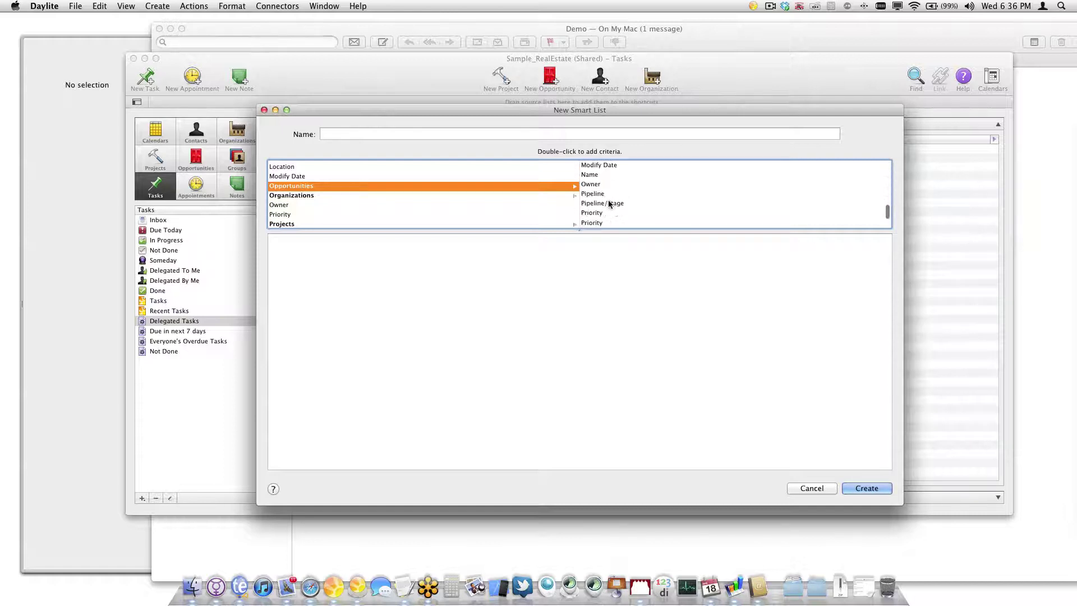
pyautogui.scroll(-3, 609, 203)
pyautogui.scroll(5, 611, 204)
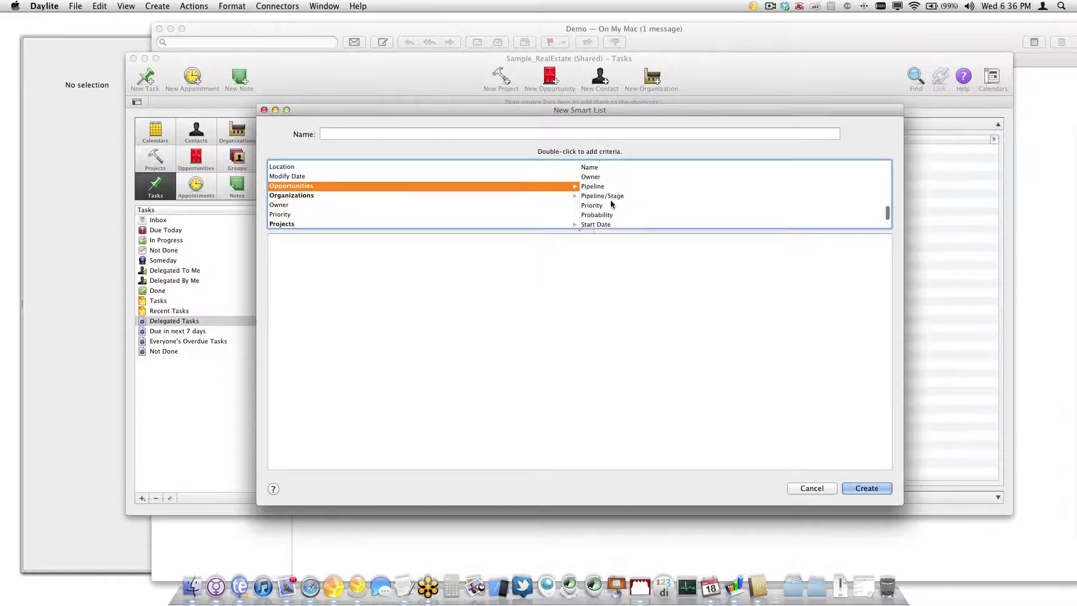
pyautogui.doubleClick(589, 191)
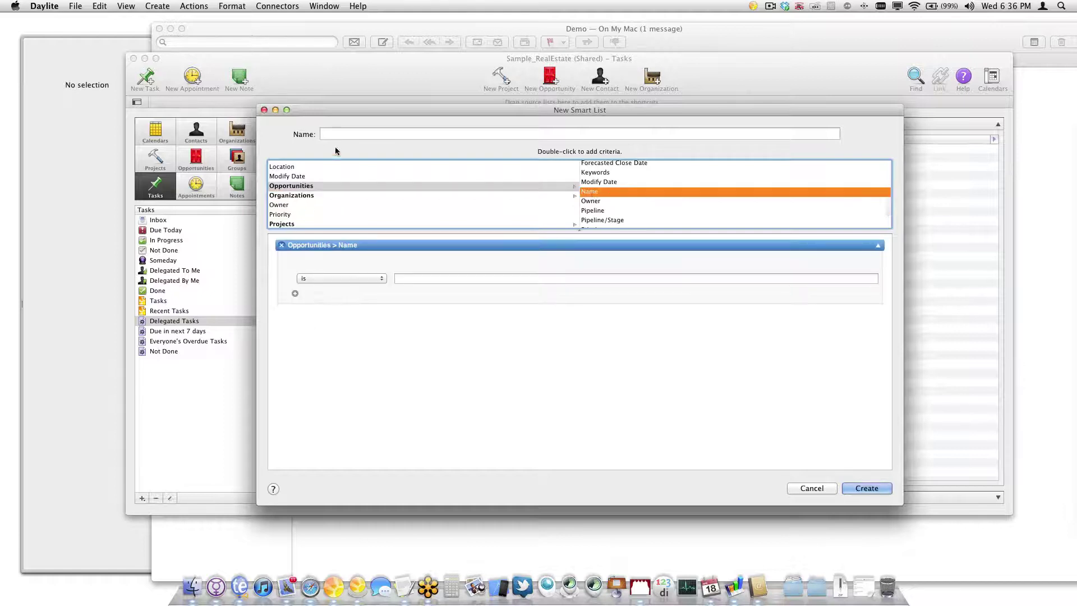
pyautogui.moveTo(376, 111); pyautogui.dragTo(462, 108)
pyautogui.press('Tab')
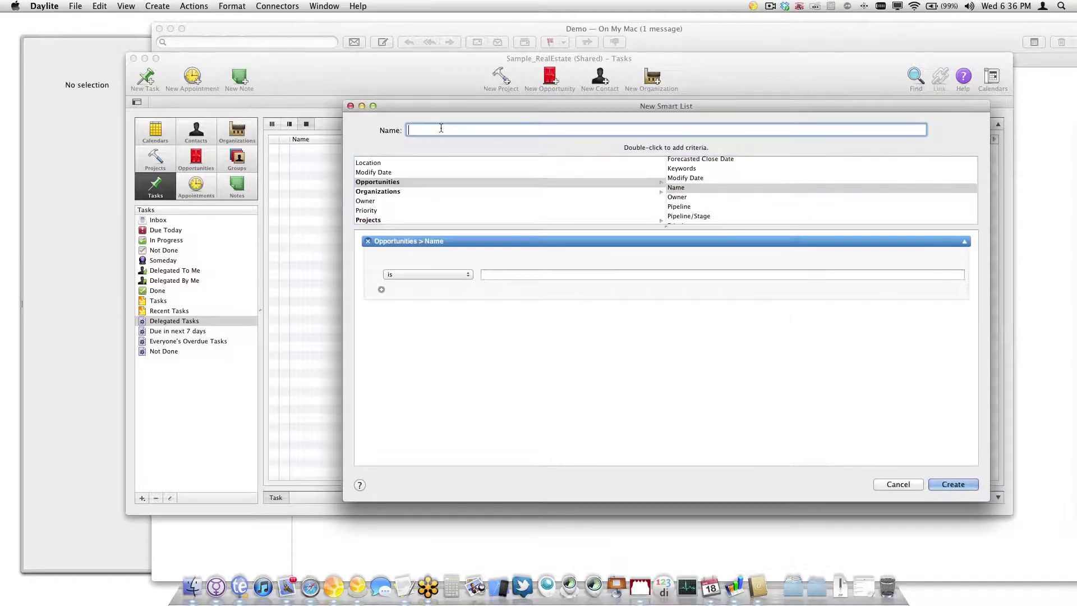
pyautogui.write('Working Opportunity')
pyautogui.press('Return')
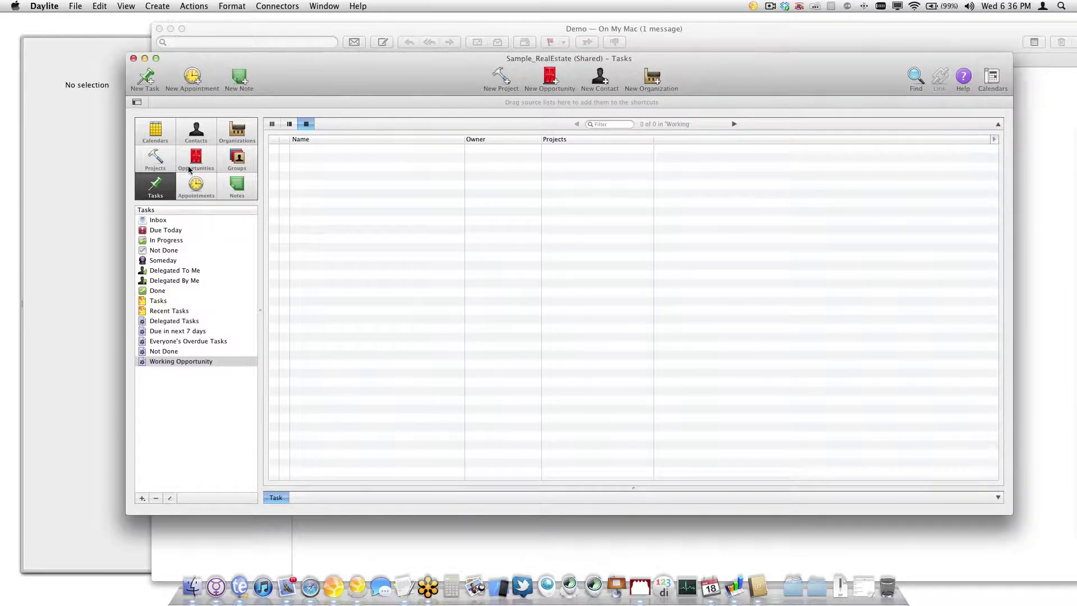
# Fill the Name criterion with the buyer opportunity's copied name and save the smart list
pyautogui.click(195, 160)
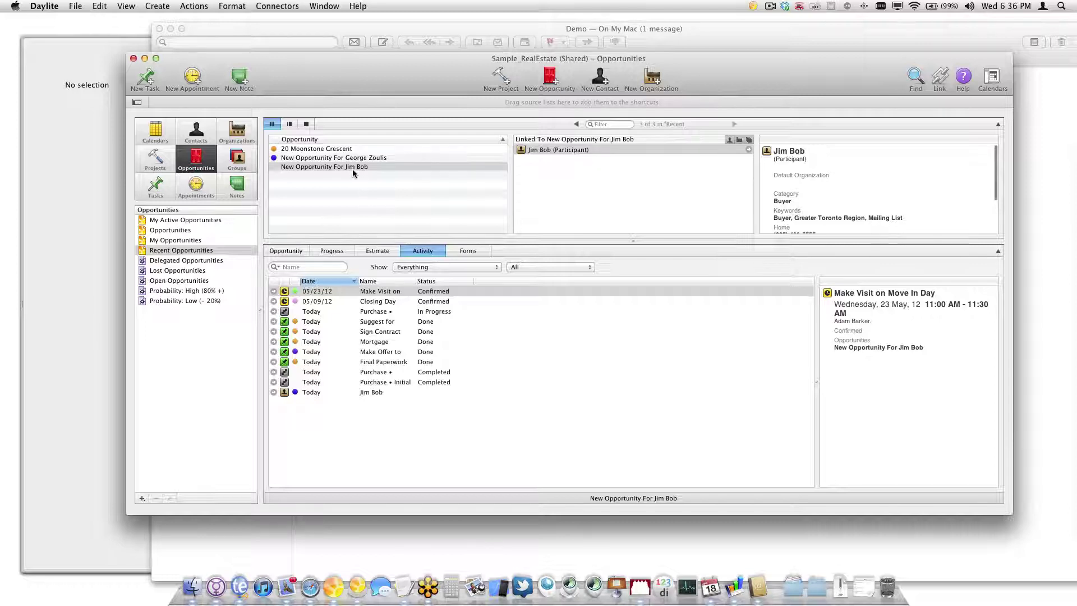
pyautogui.doubleClick(343, 168)
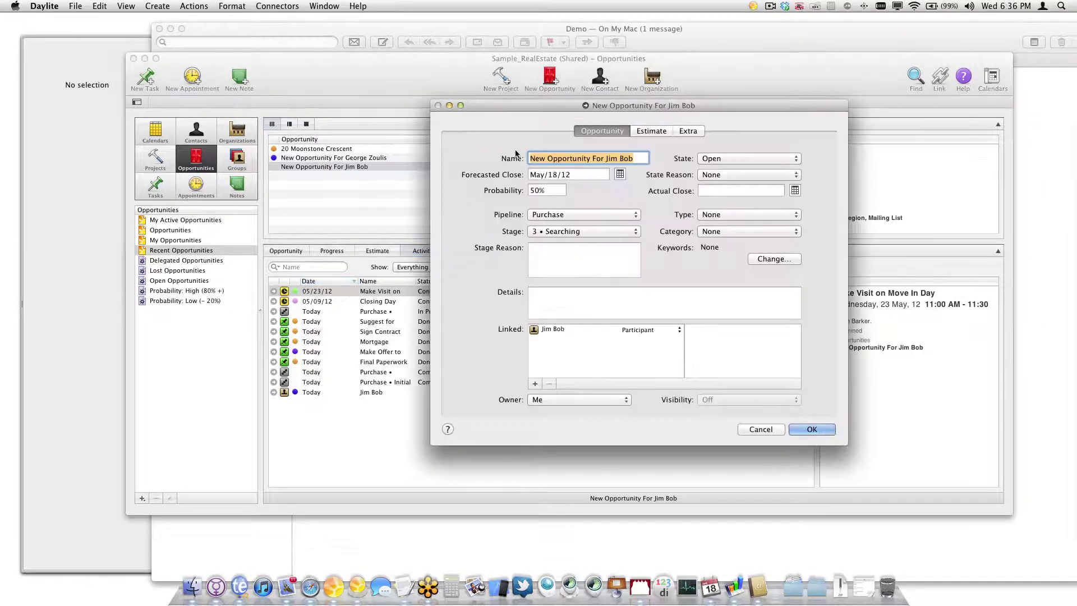
pyautogui.click(812, 429)
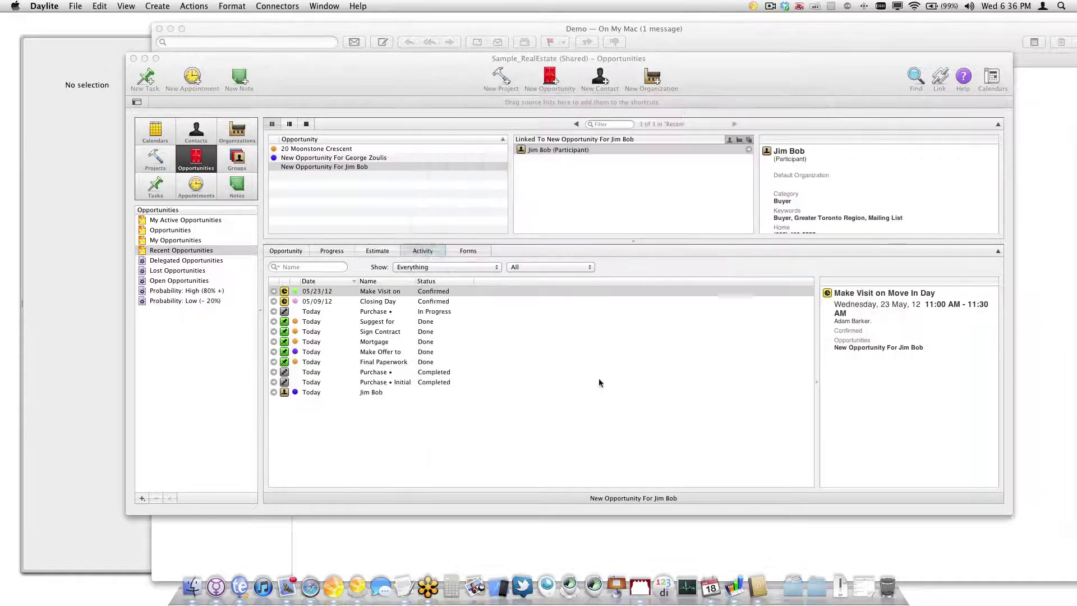
pyautogui.click(168, 194)
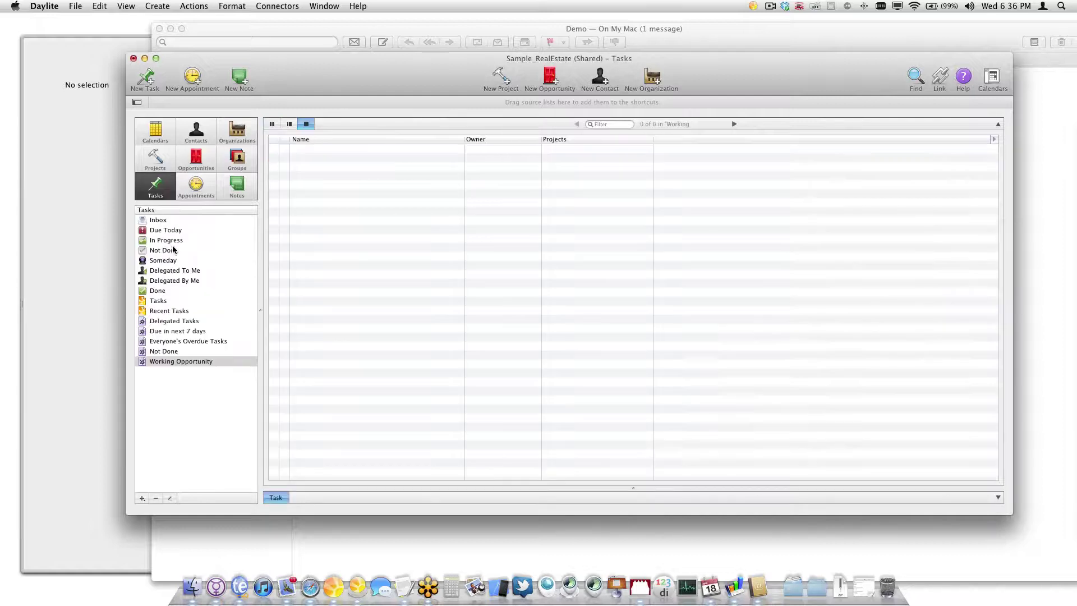
pyautogui.doubleClick(190, 361)
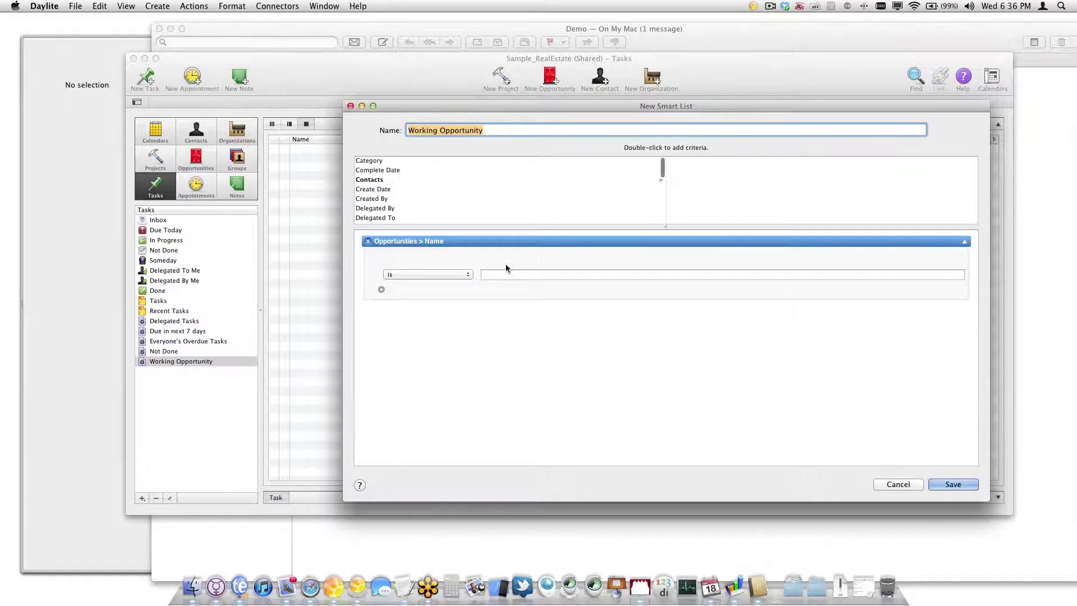
pyautogui.click(510, 274)
pyautogui.write('New Opportunity For Jim Bob')
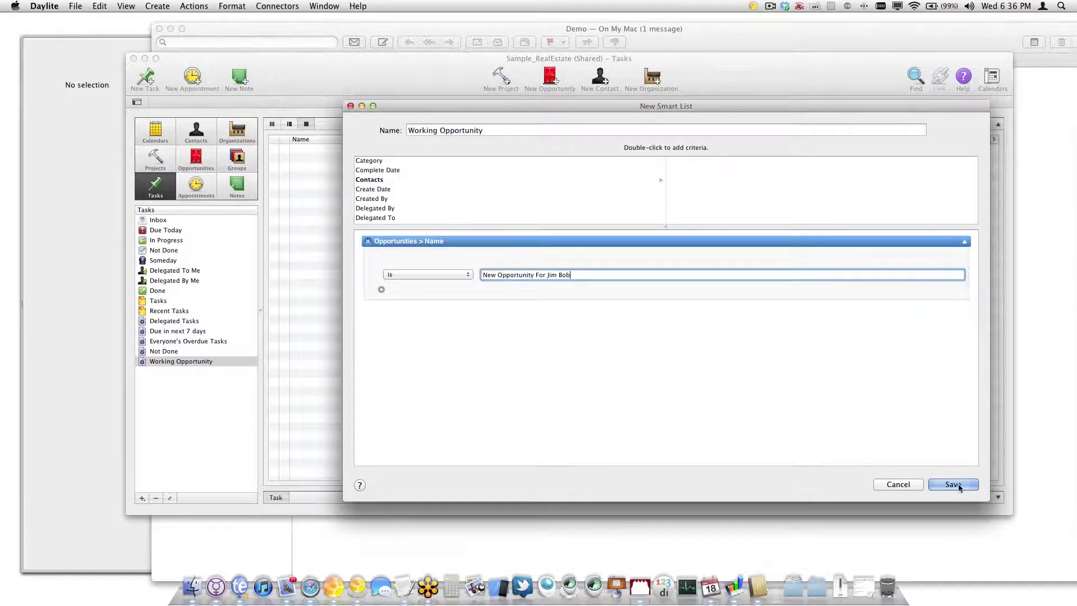
pyautogui.click(953, 484)
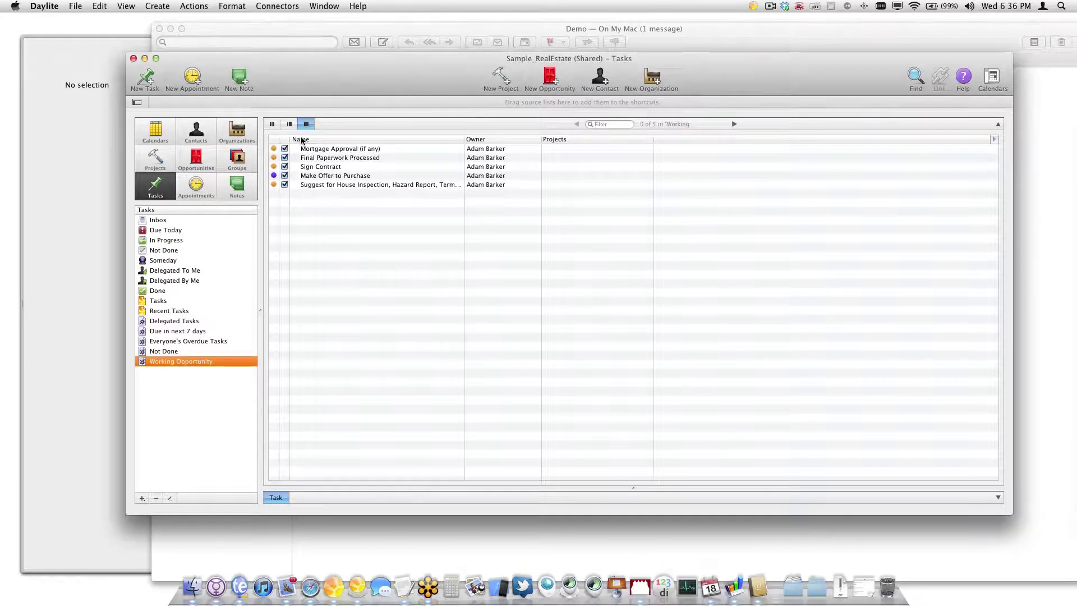
# Add Created and Contacts columns to the task table and size columns to fit
pyautogui.click(992, 140)
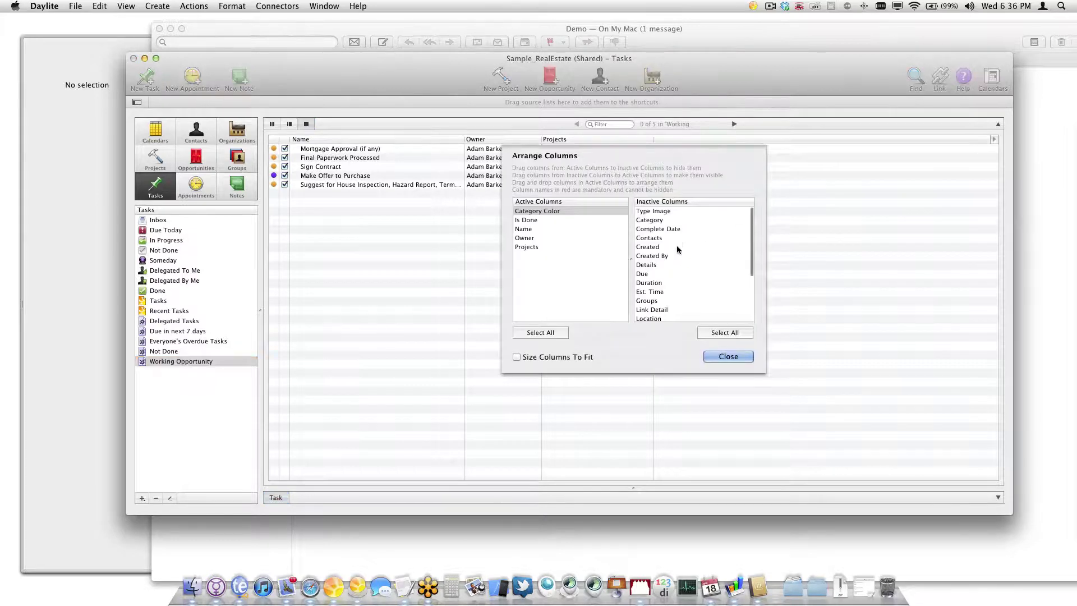
pyautogui.moveTo(677, 249); pyautogui.dragTo(572, 257)
pyautogui.moveTo(670, 238); pyautogui.dragTo(567, 263)
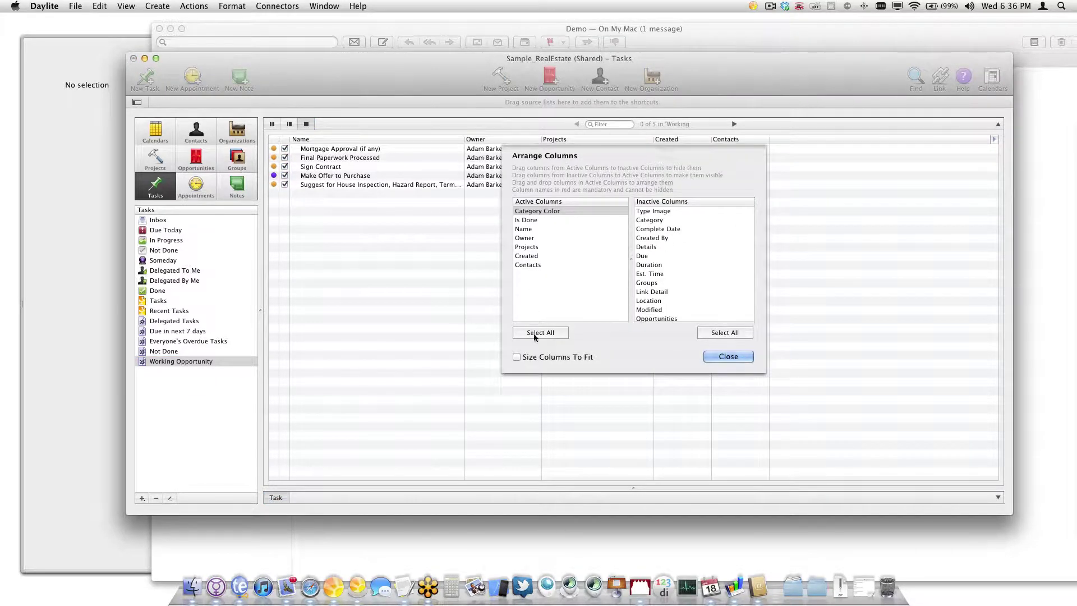
pyautogui.click(540, 357)
pyautogui.click(728, 357)
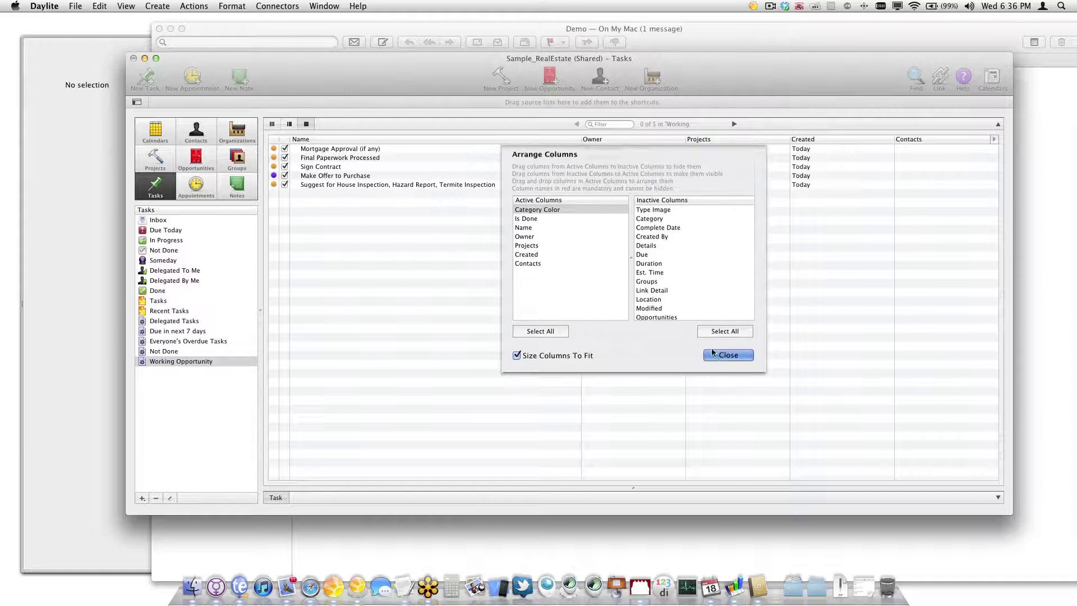
# Try the pane layouts, inspect the Mortgage Approval (if any) task, then return to Opportunities
pyautogui.click(273, 124)
pyautogui.click(289, 124)
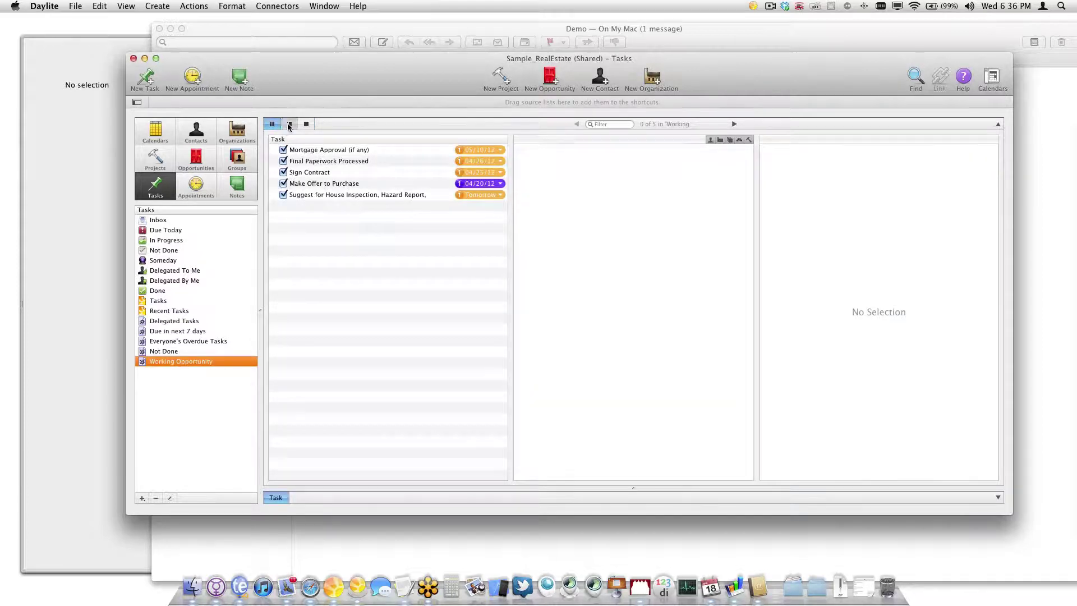
pyautogui.click(272, 124)
pyautogui.click(304, 150)
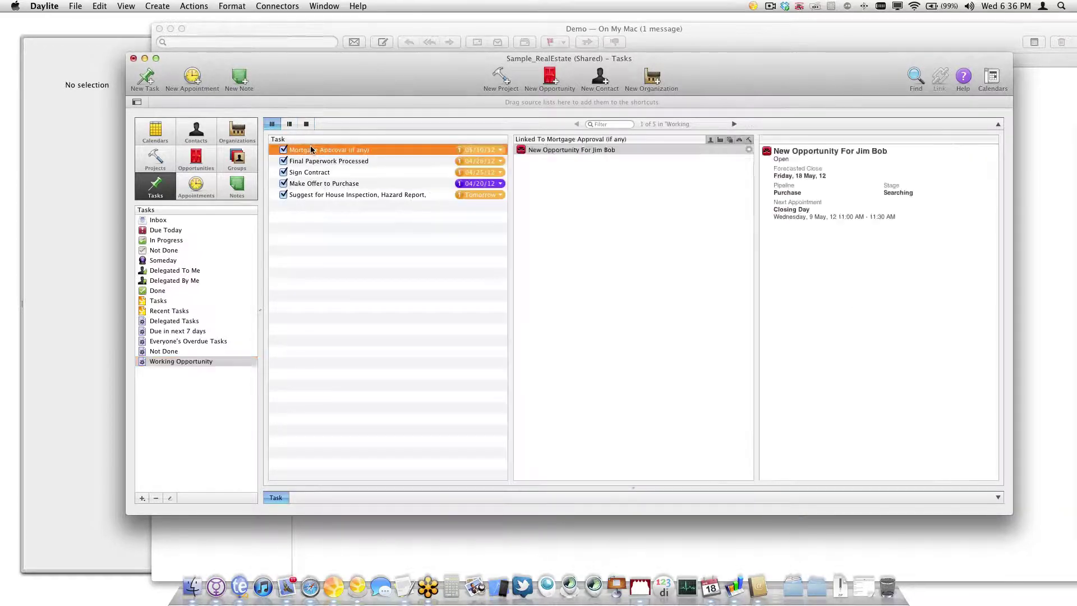
pyautogui.doubleClick(318, 150)
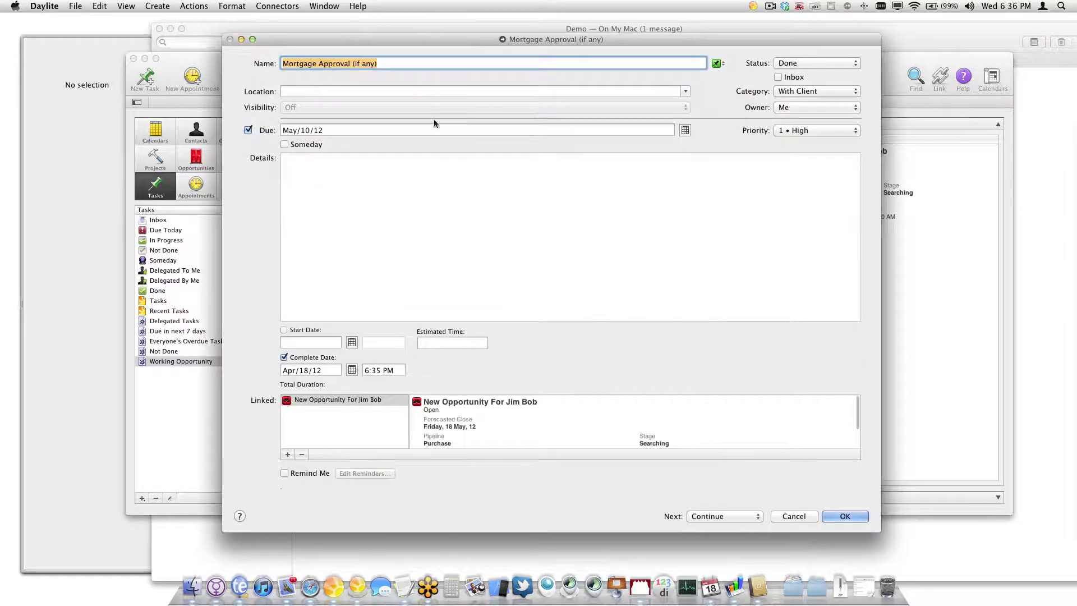
pyautogui.click(794, 516)
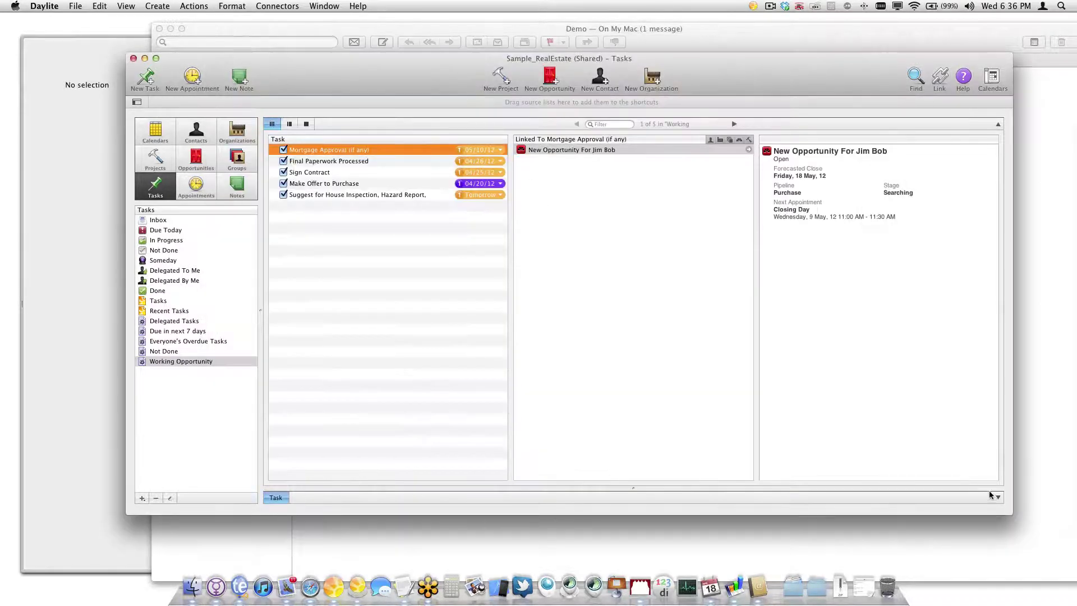
pyautogui.click(997, 497)
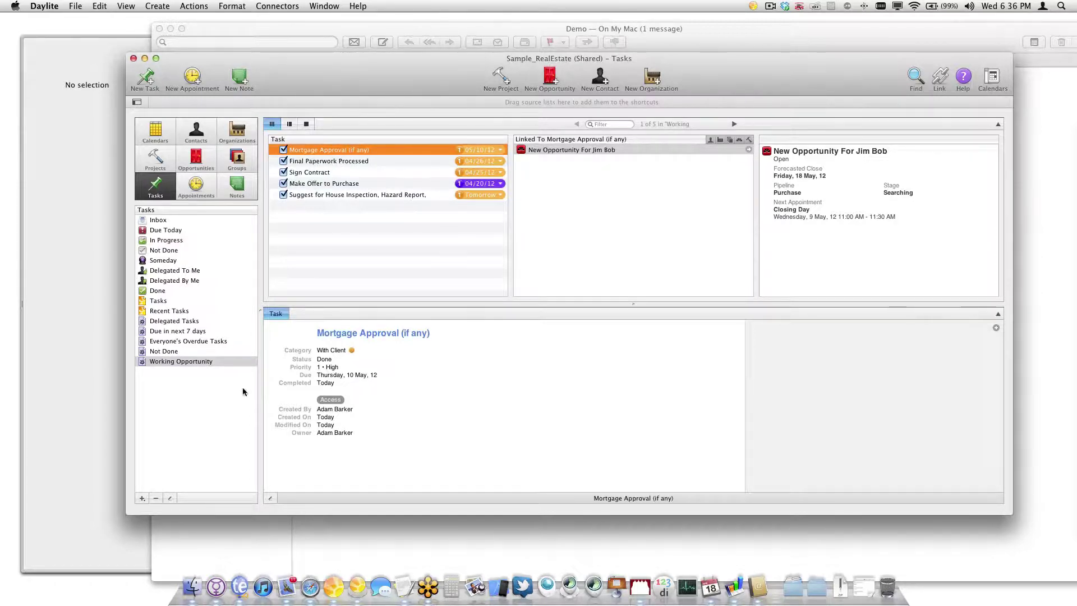
pyautogui.click(205, 161)
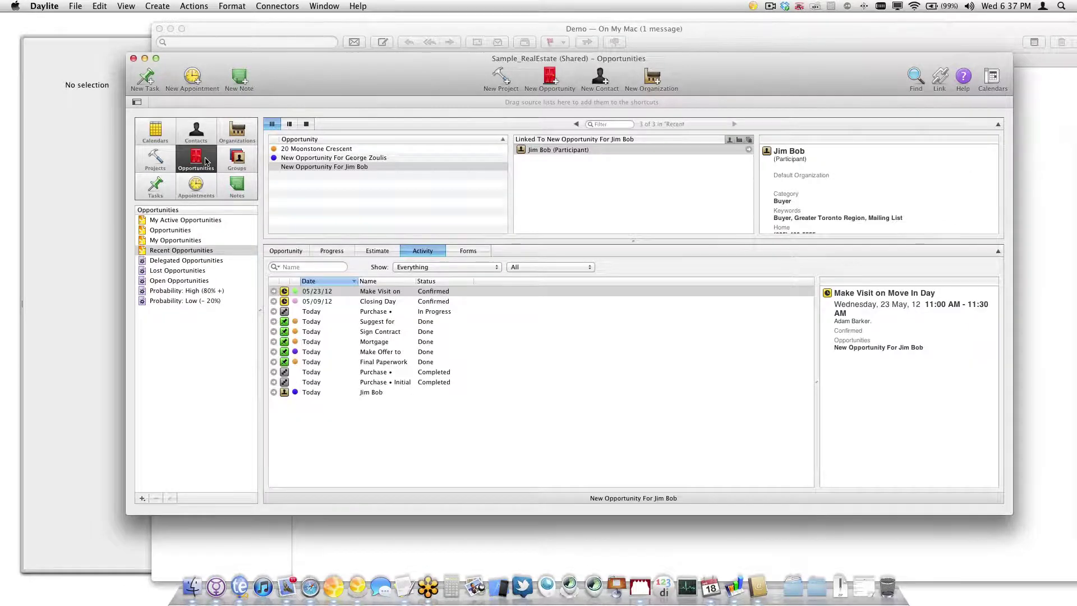
# Show the opportunity's Progress at Purchase stage 3 Searching, and cancel a new task started there
pyautogui.click(338, 253)
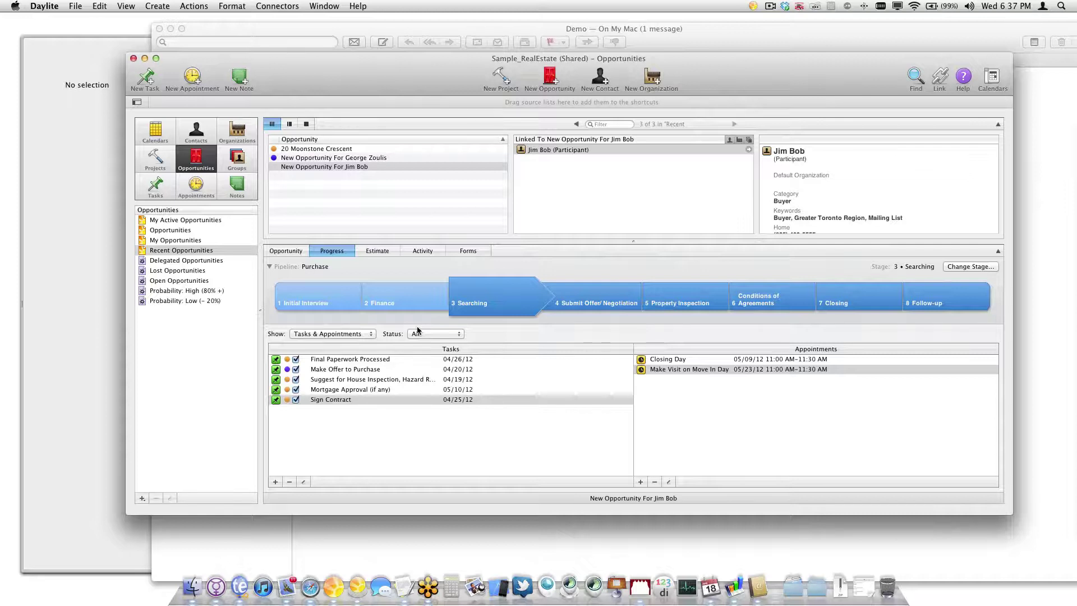
pyautogui.click(354, 168)
pyautogui.click(146, 82)
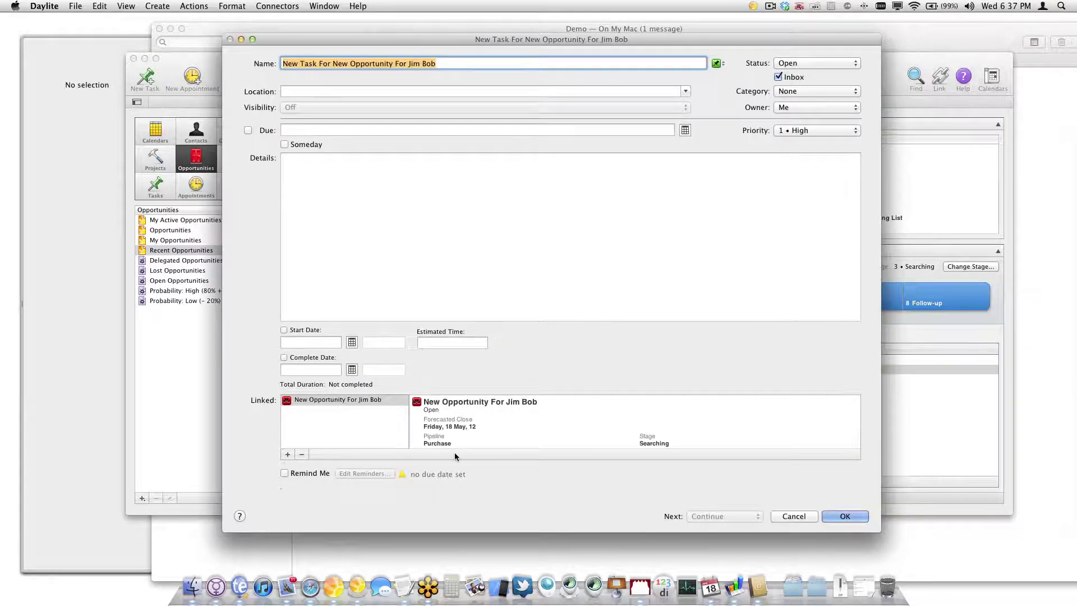
pyautogui.click(793, 516)
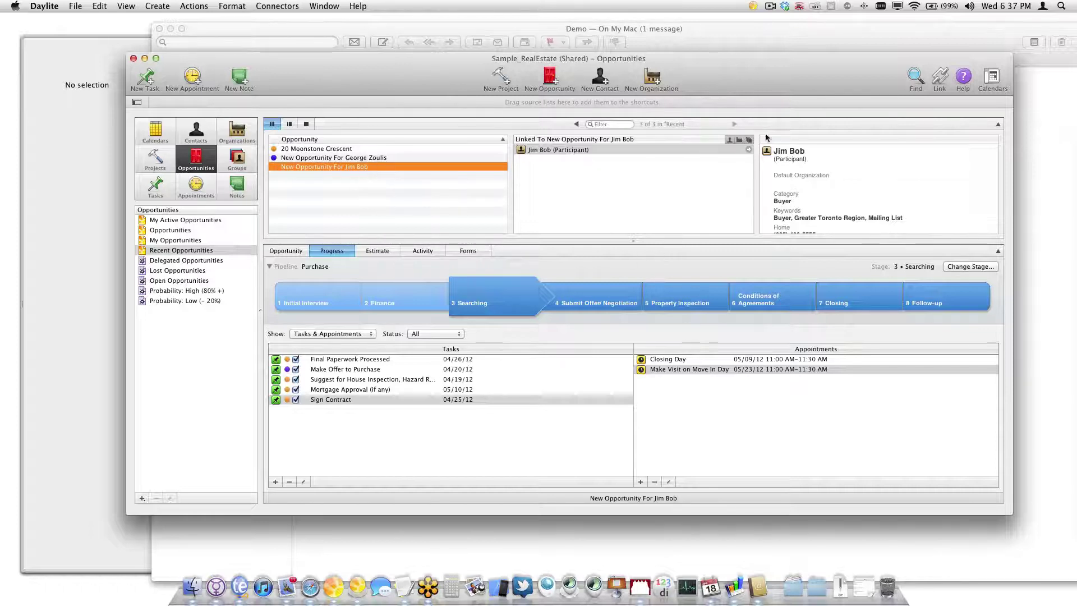
# Find and select the estate lawyer contact in Quick Find
pyautogui.click(915, 77)
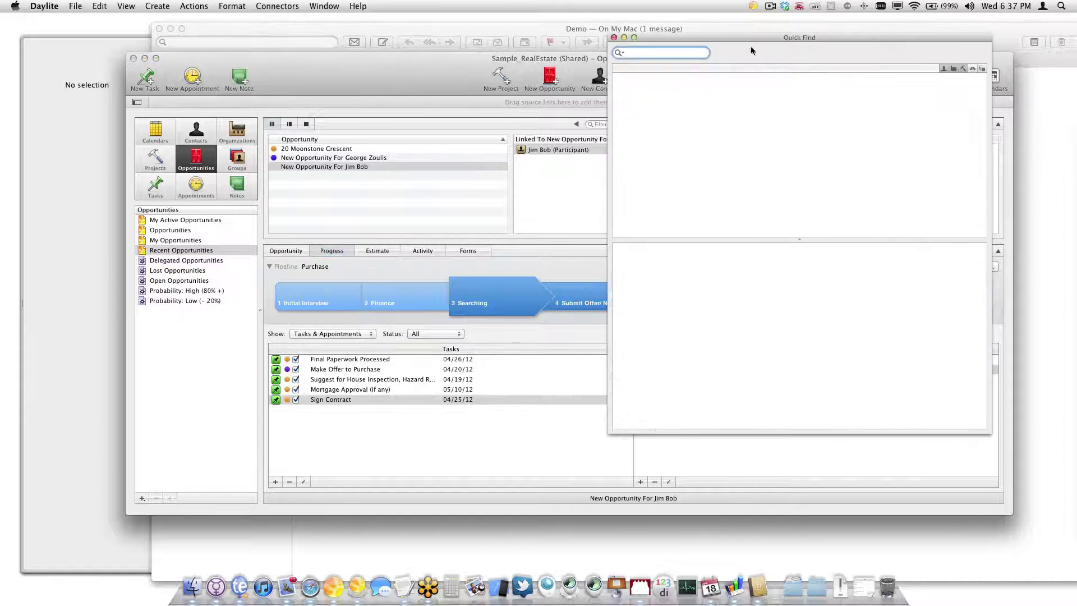
pyautogui.moveTo(774, 37); pyautogui.dragTo(815, 59)
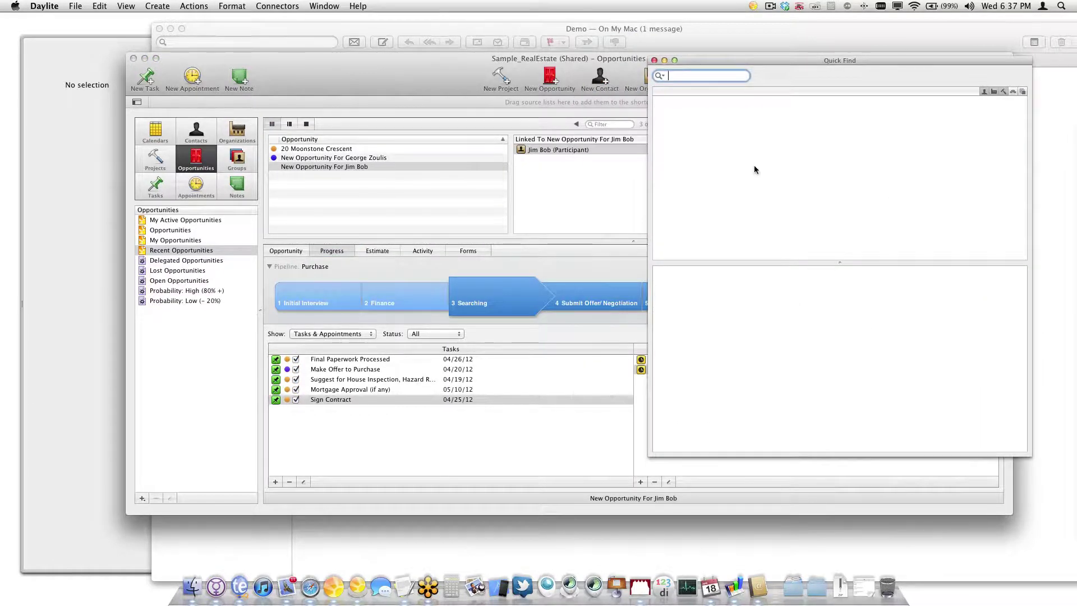
pyautogui.write('*')
pyautogui.click(985, 91)
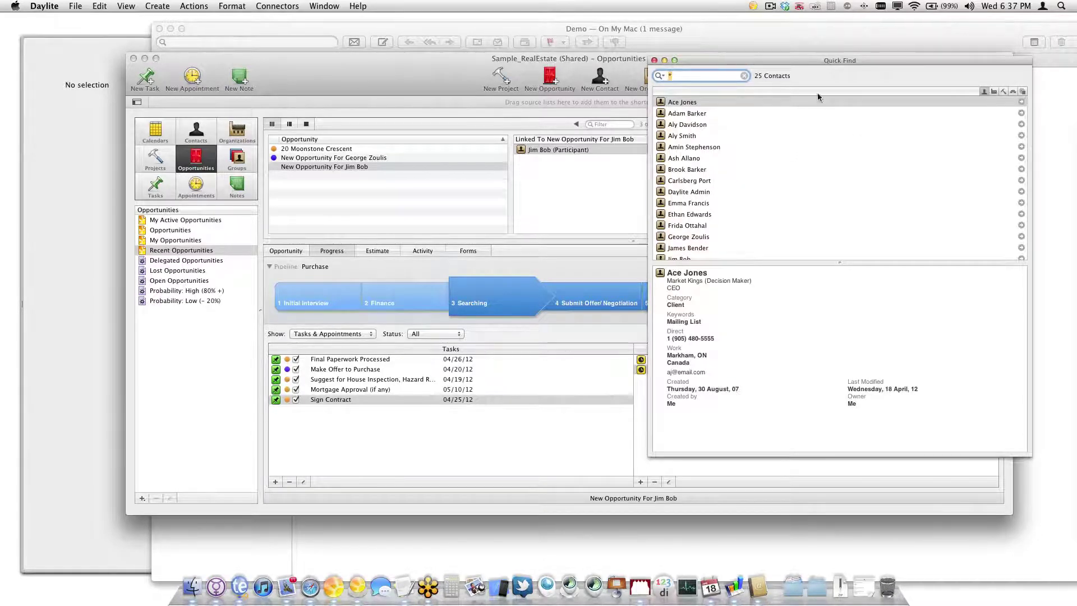
pyautogui.click(702, 203)
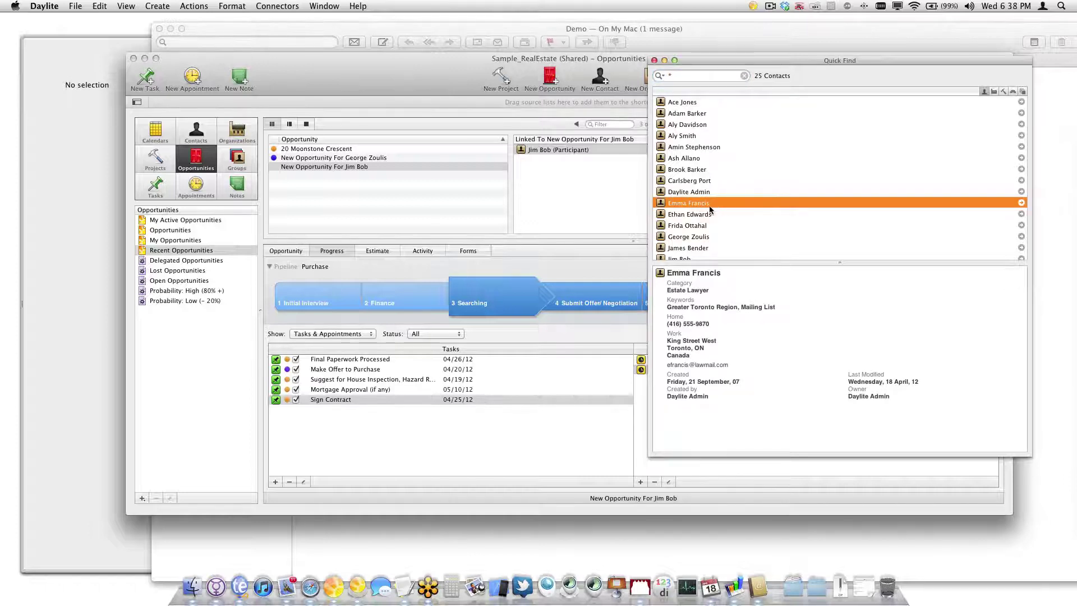
# Link the estate lawyer to the buyer's opportunity with the Home inspector role
pyautogui.moveTo(718, 203); pyautogui.dragTo(402, 167)
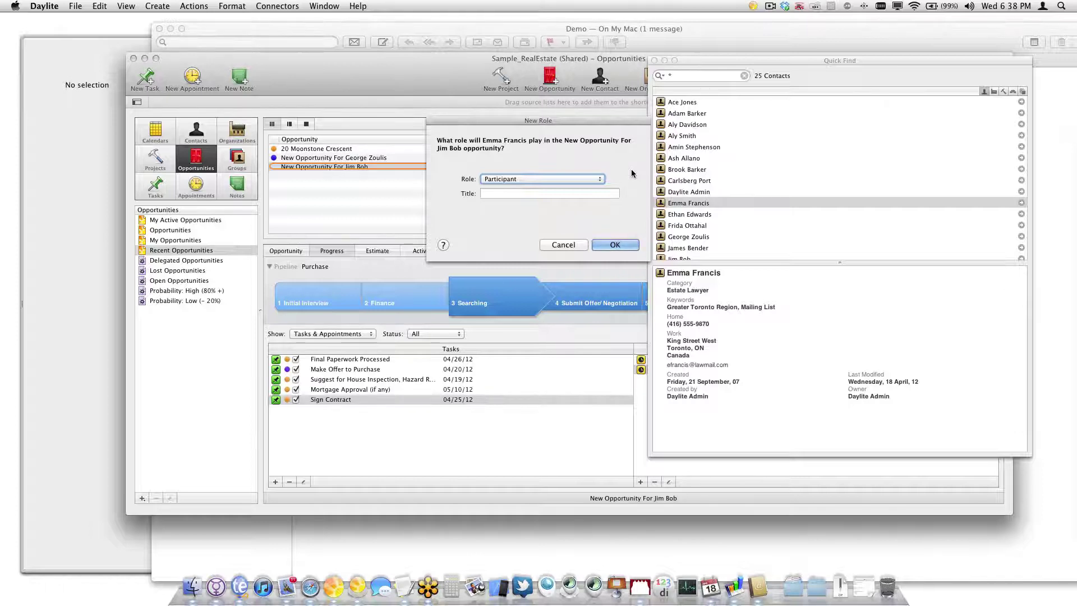
pyautogui.click(597, 179)
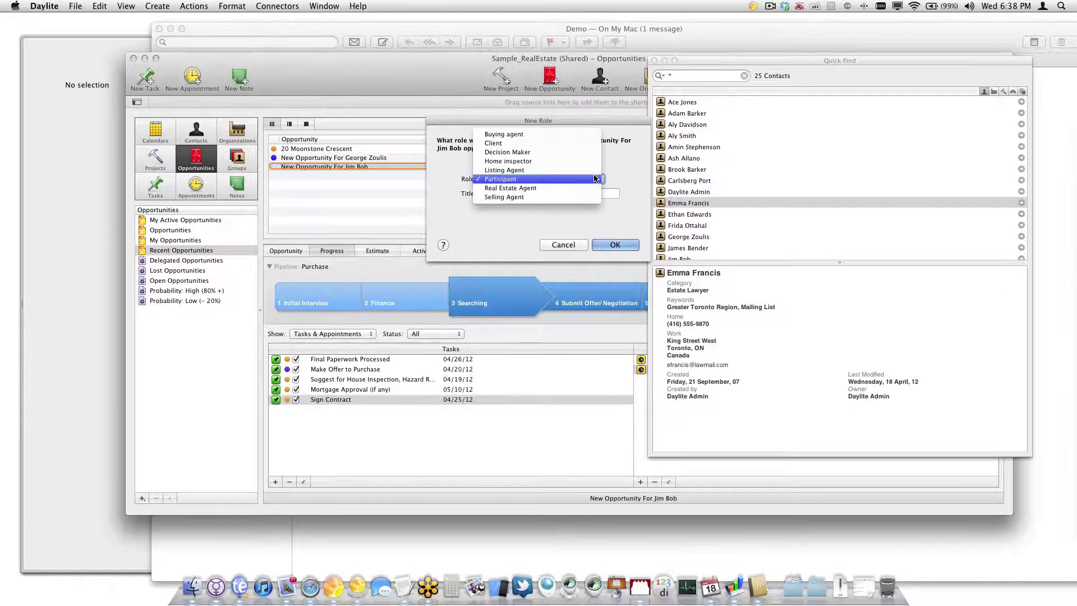
pyautogui.click(550, 162)
pyautogui.click(614, 245)
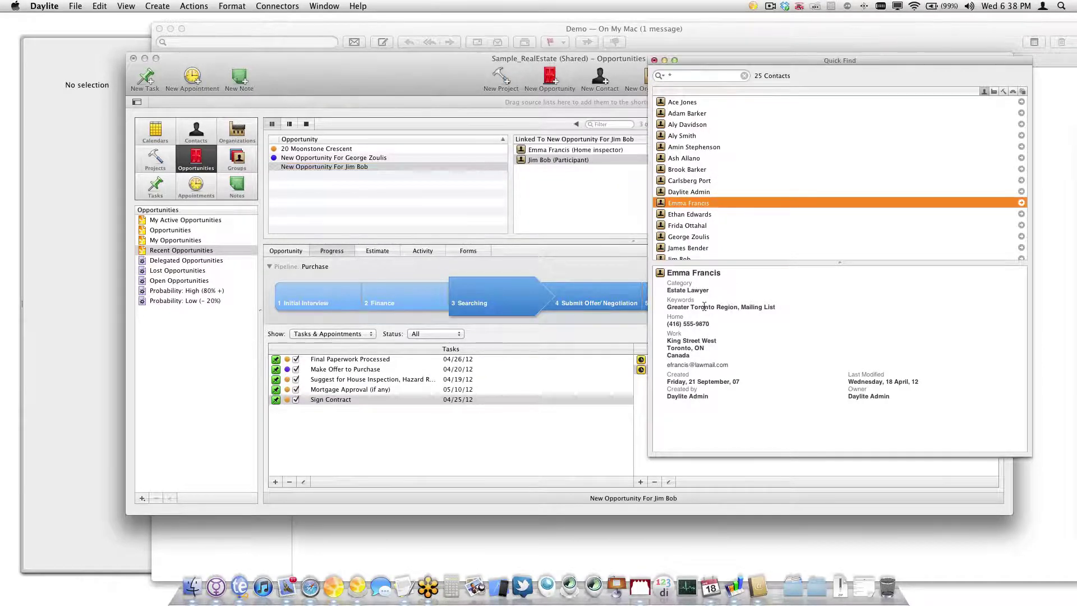
# Review the opportunity's participant and Home inspector links
pyautogui.click(583, 166)
pyautogui.click(593, 160)
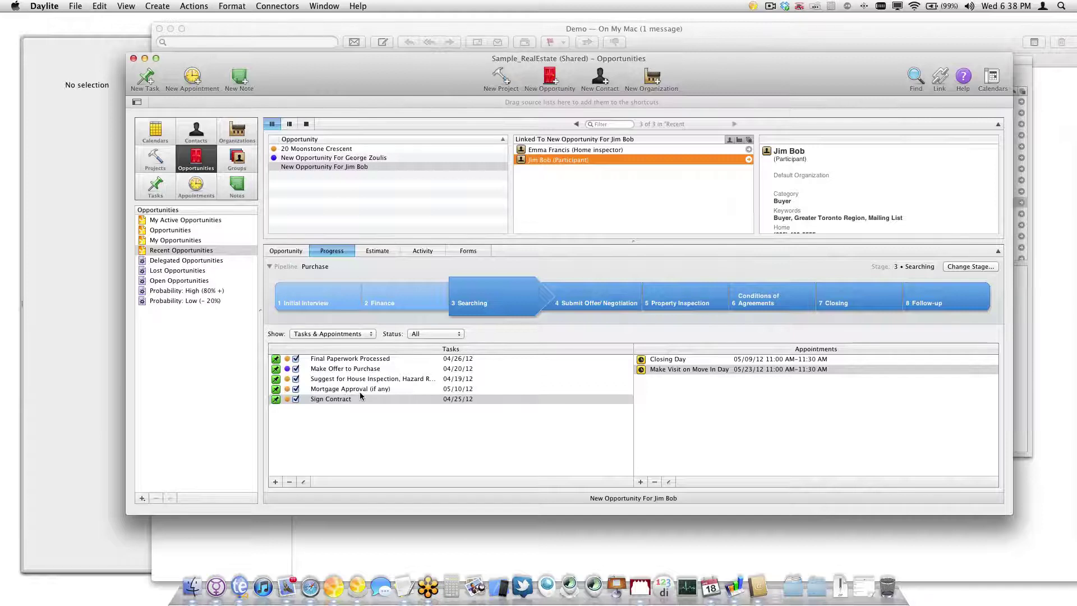
pyautogui.click(568, 150)
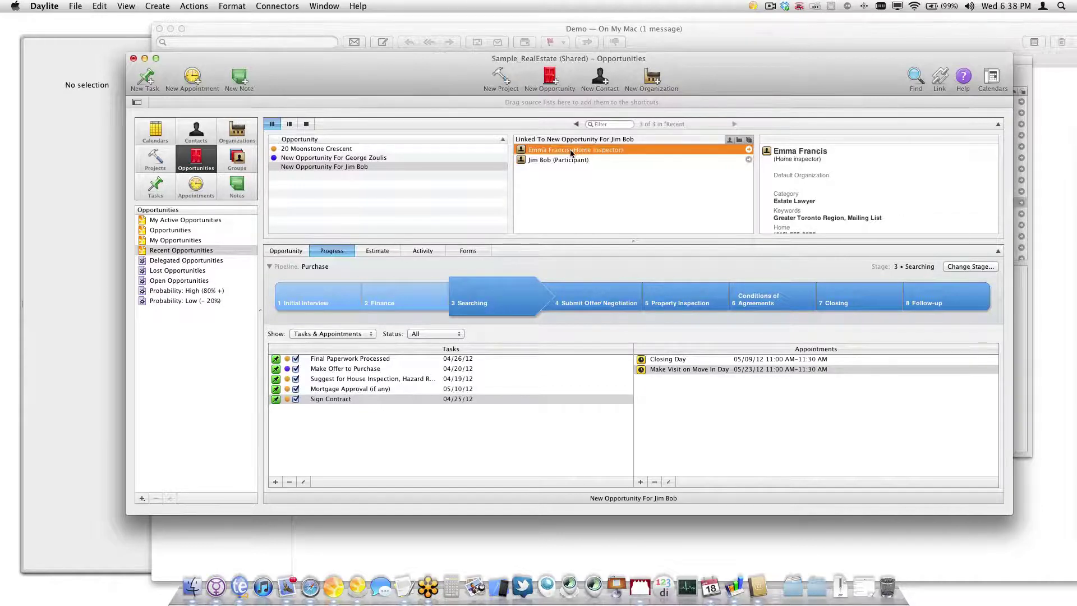
pyautogui.scroll(-3, 847, 188)
pyautogui.scroll(-3, 847, 187)
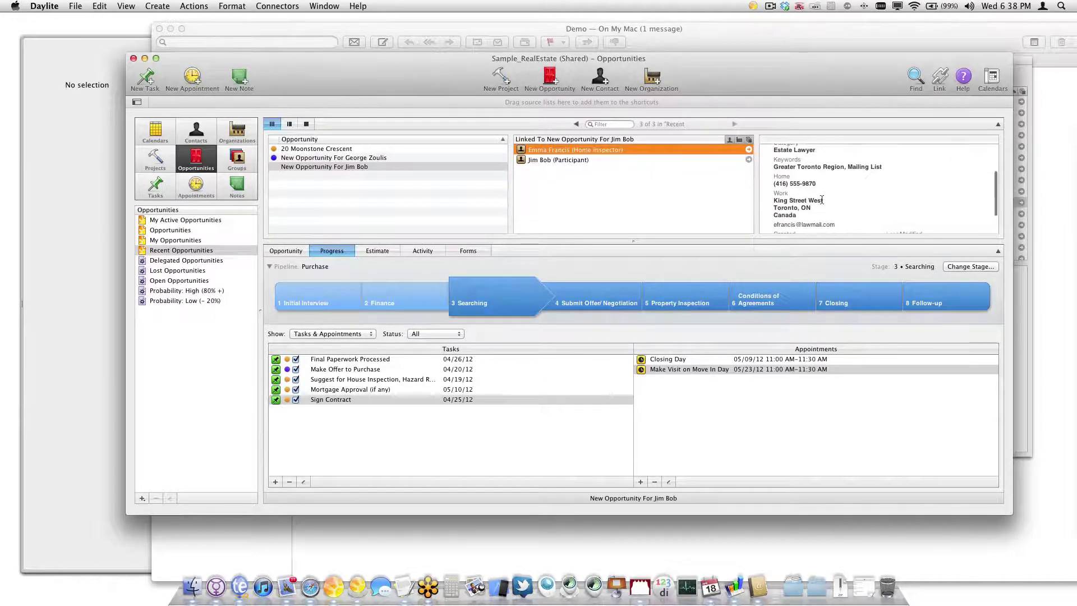
# Send the home inspector an email with subject 'Test' and body 'INSPECT HOME!'
pyautogui.press('super+h')
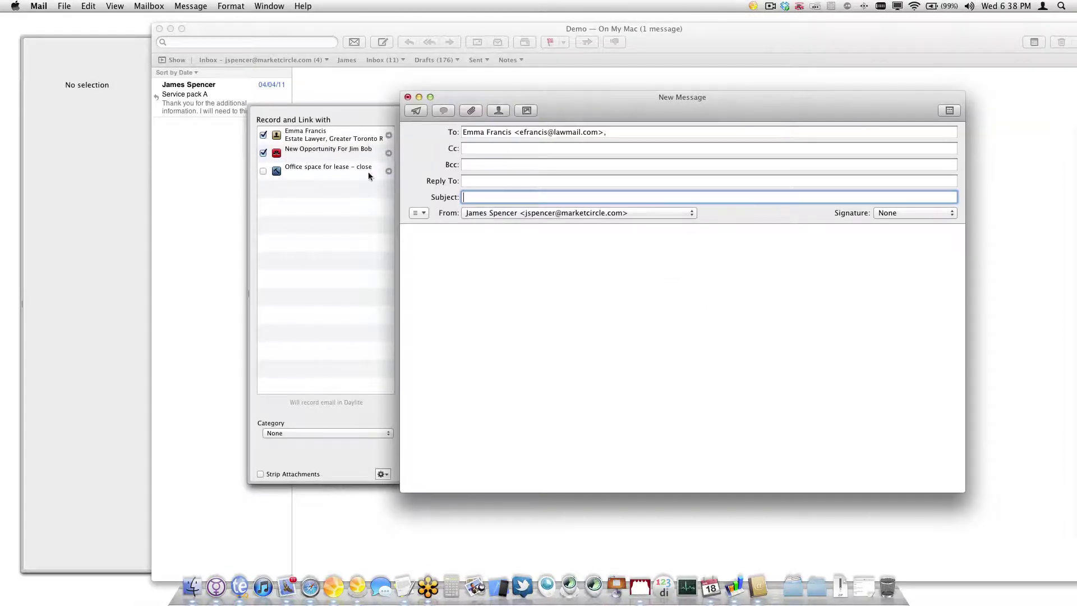
pyautogui.click(514, 287)
pyautogui.click(513, 198)
pyautogui.write('Test')
pyautogui.press('Tab')
pyautogui.press('Tab')
pyautogui.press('Tab')
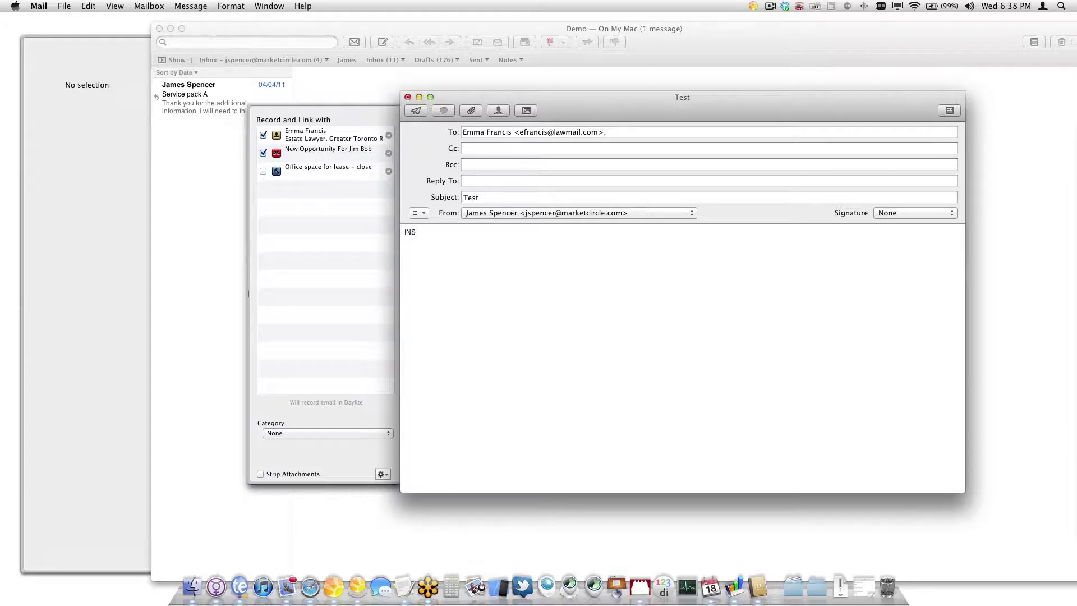
pyautogui.write('INSPECT HOME!')
pyautogui.press('super+shift+d')
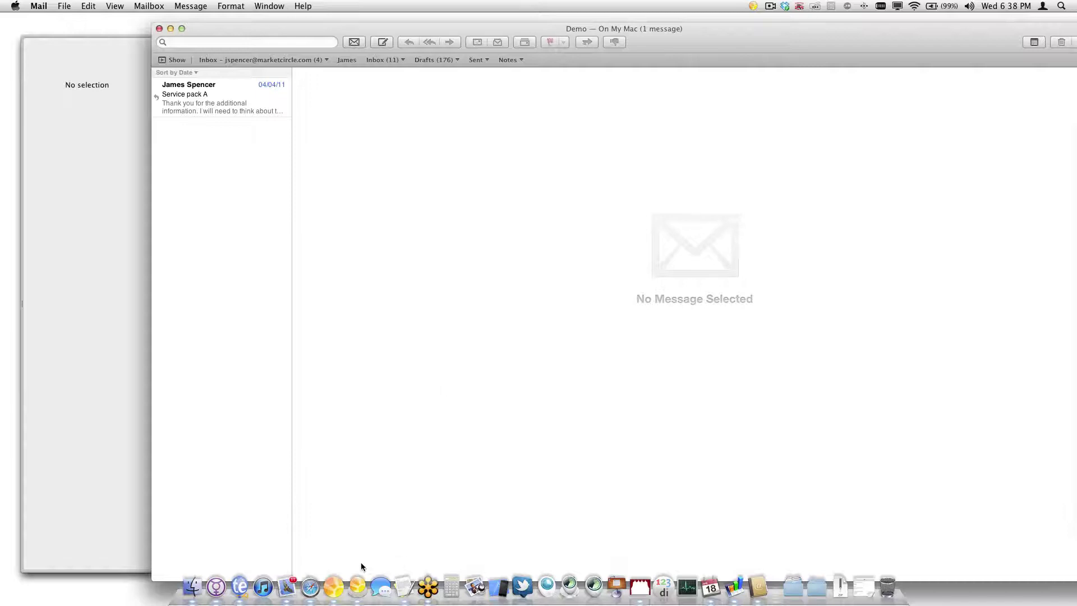
# Review the opportunity's Activity, including the Make Offer to Purchase task, keeping all activity types
pyautogui.click(333, 586)
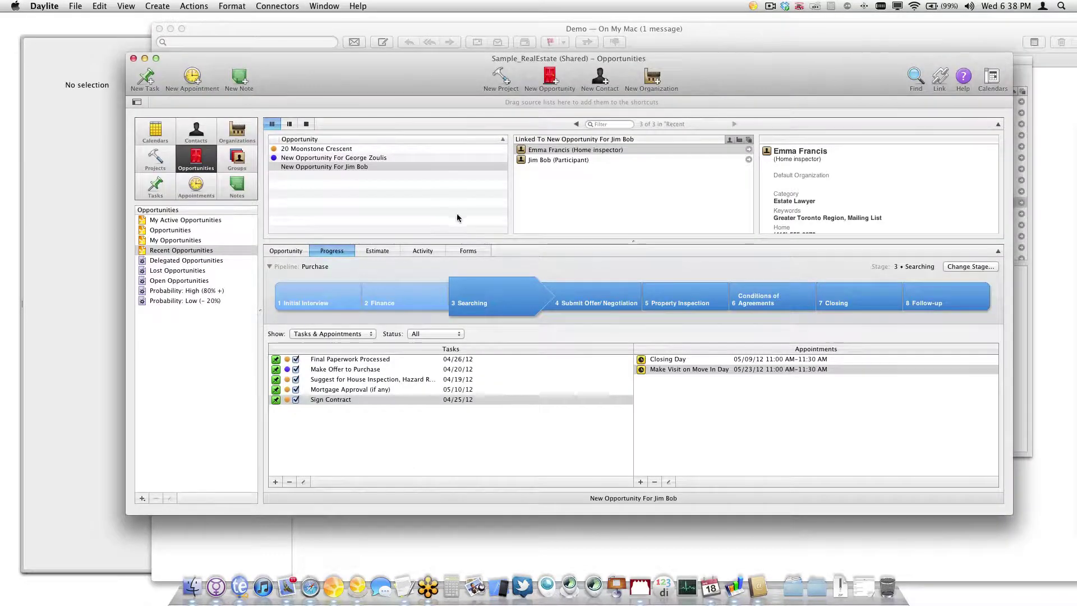
pyautogui.click(422, 250)
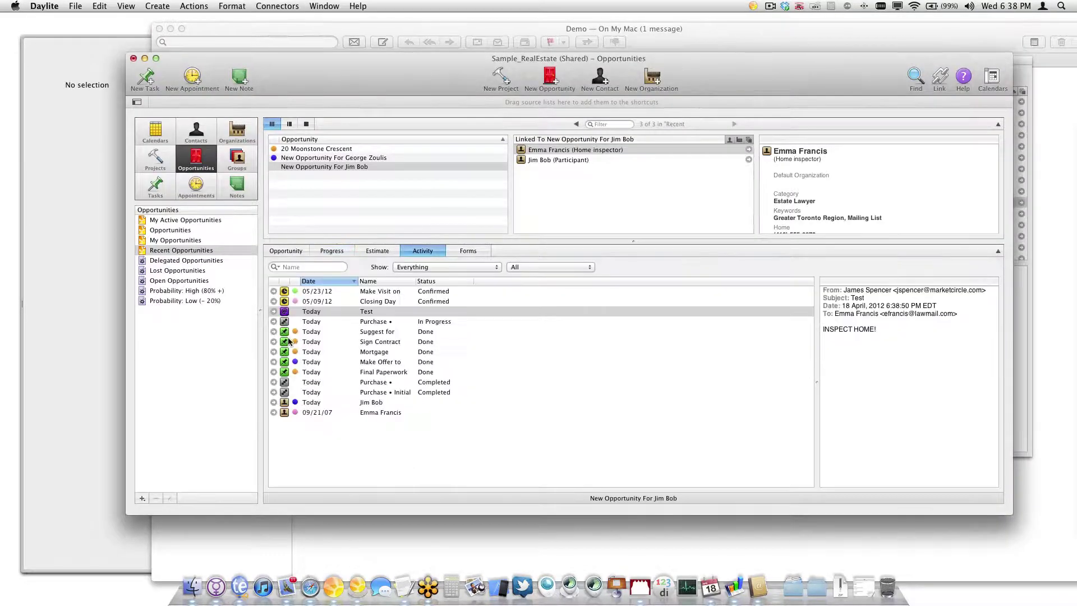
pyautogui.click(522, 361)
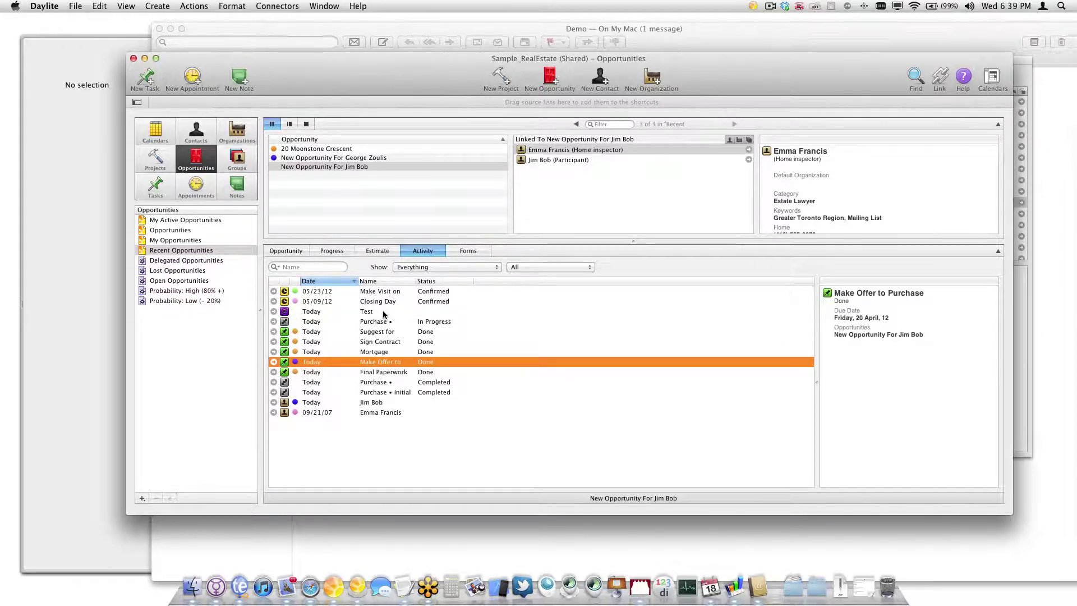
pyautogui.click(462, 265)
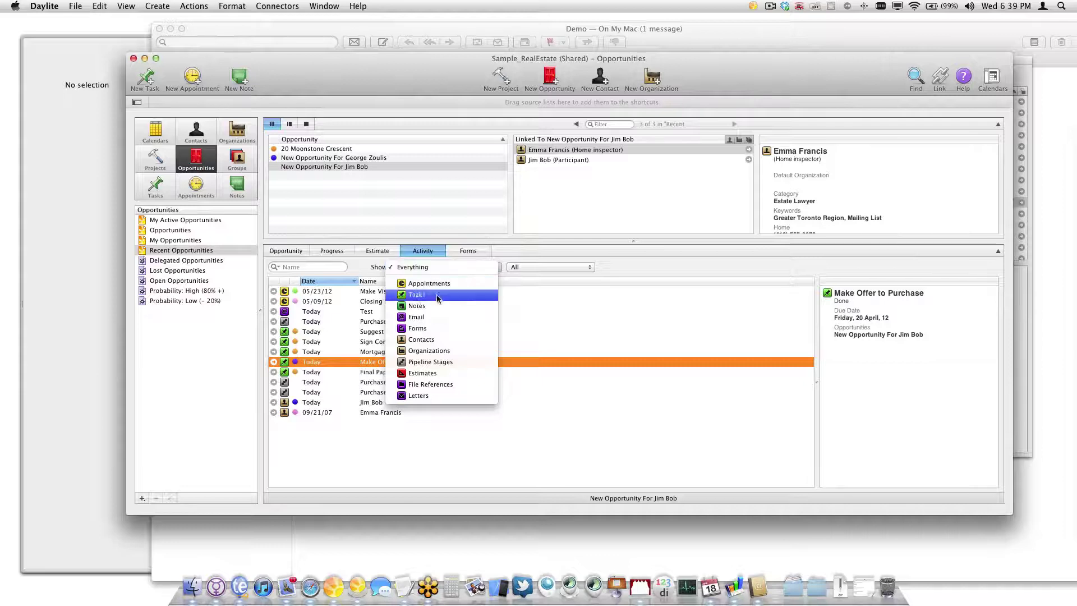
pyautogui.press('Down')
pyautogui.press('Down')
pyautogui.press('Down')
pyautogui.press('Down')
pyautogui.press('Down')
pyautogui.press('Down')
pyautogui.press('Down')
pyautogui.press('Down')
pyautogui.press('Up')
pyautogui.press('Up')
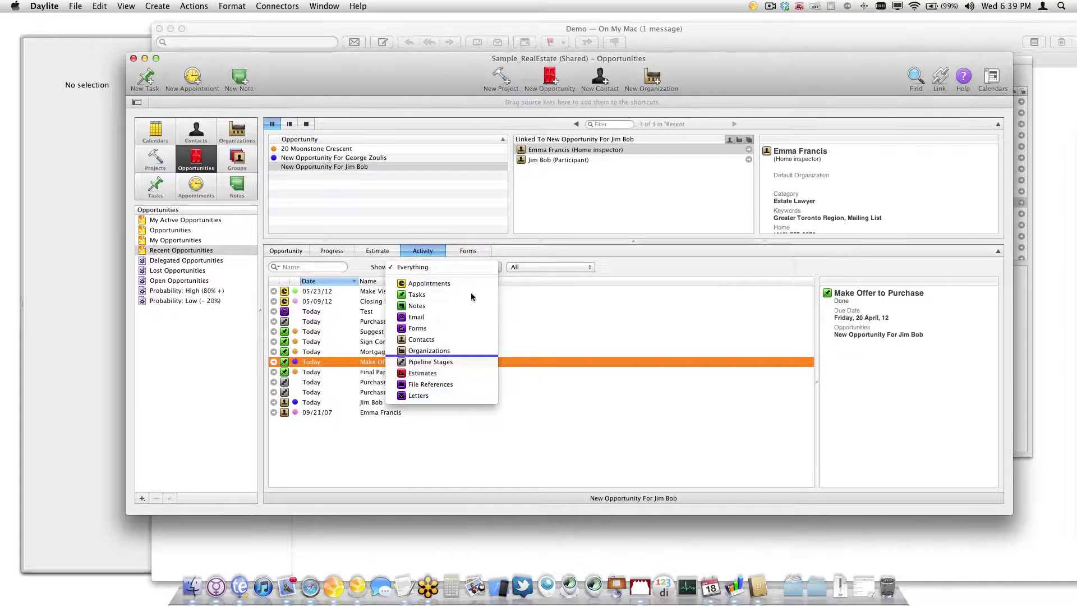
pyautogui.press('Escape')
# Filter activity to For Today, then back to All, and view the empty Forms list
pyautogui.click(516, 267)
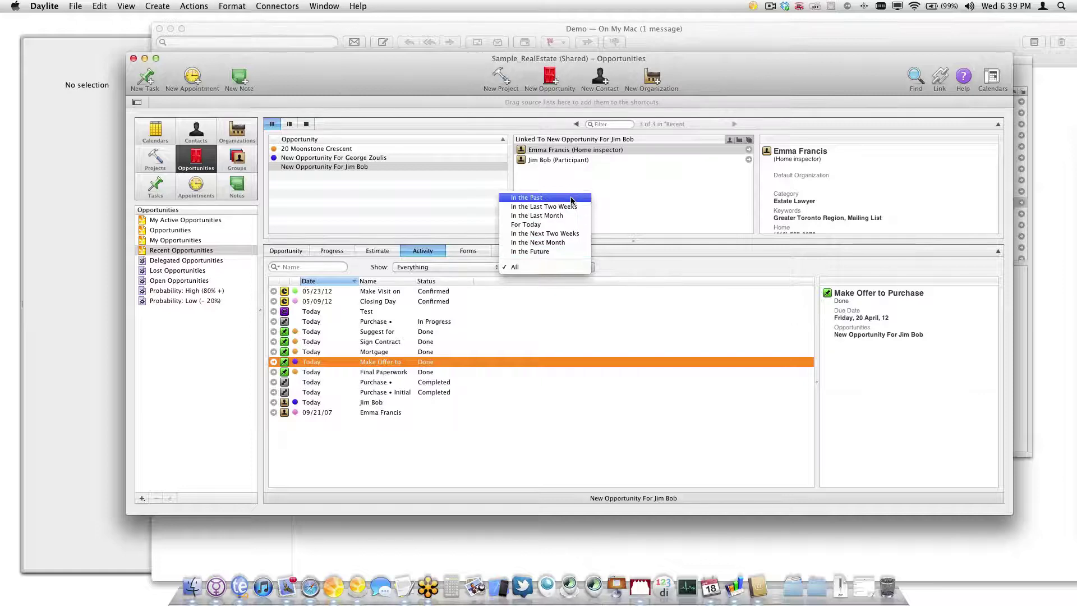
pyautogui.click(549, 224)
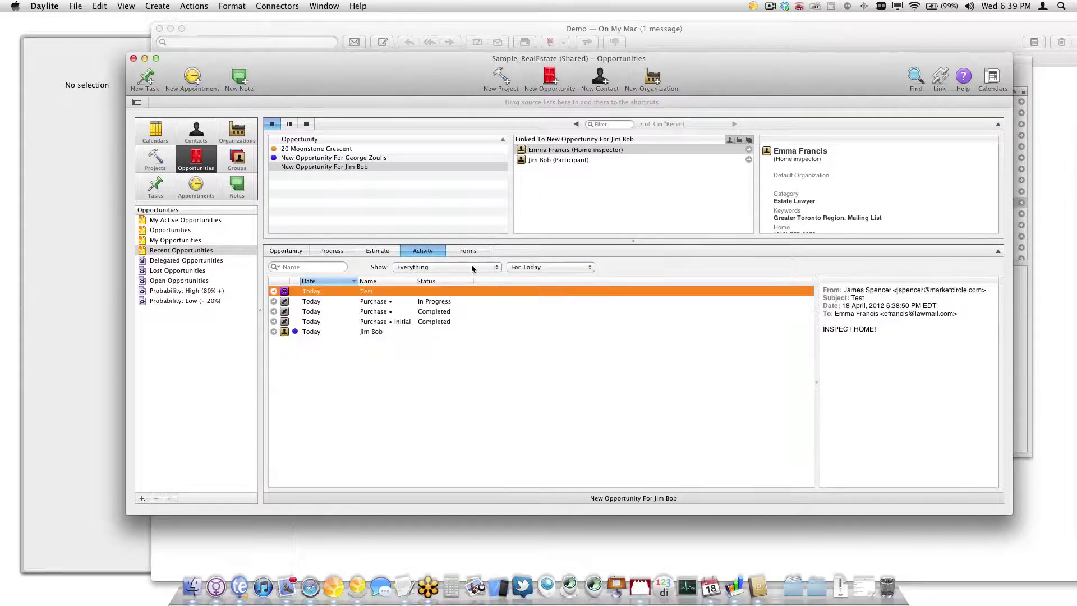
pyautogui.click(550, 267)
pyautogui.click(525, 308)
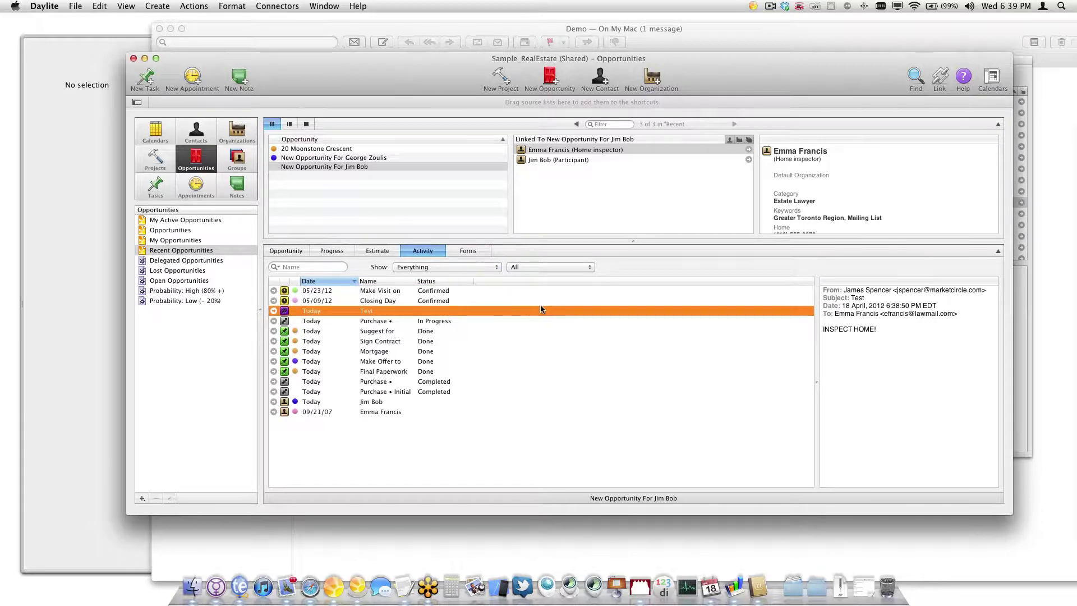
pyautogui.click(470, 250)
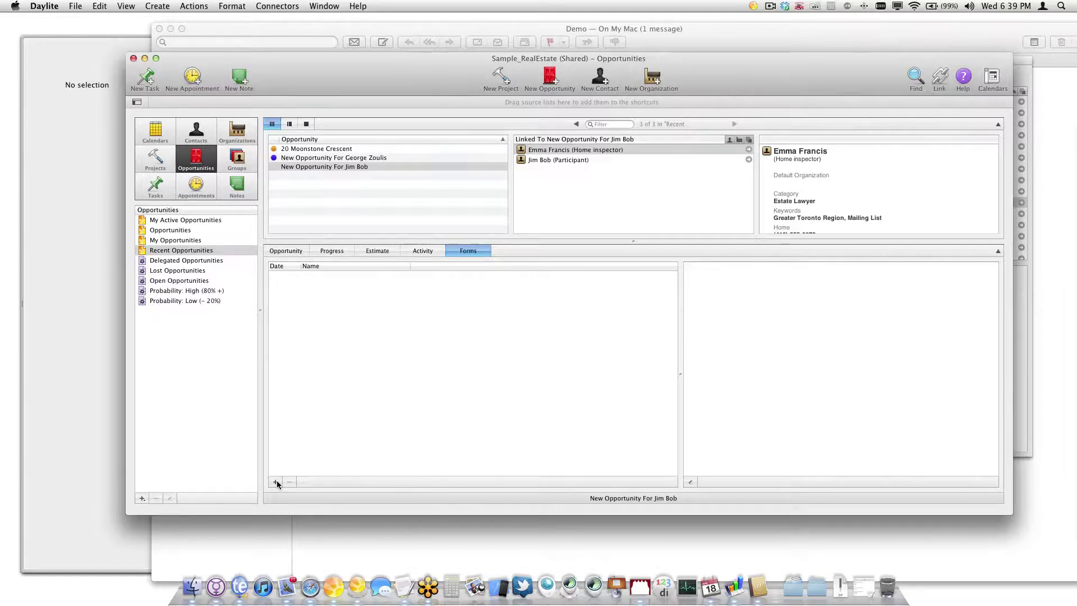
# Add a Feedback form to the second contact's Forms tab
pyautogui.click(196, 140)
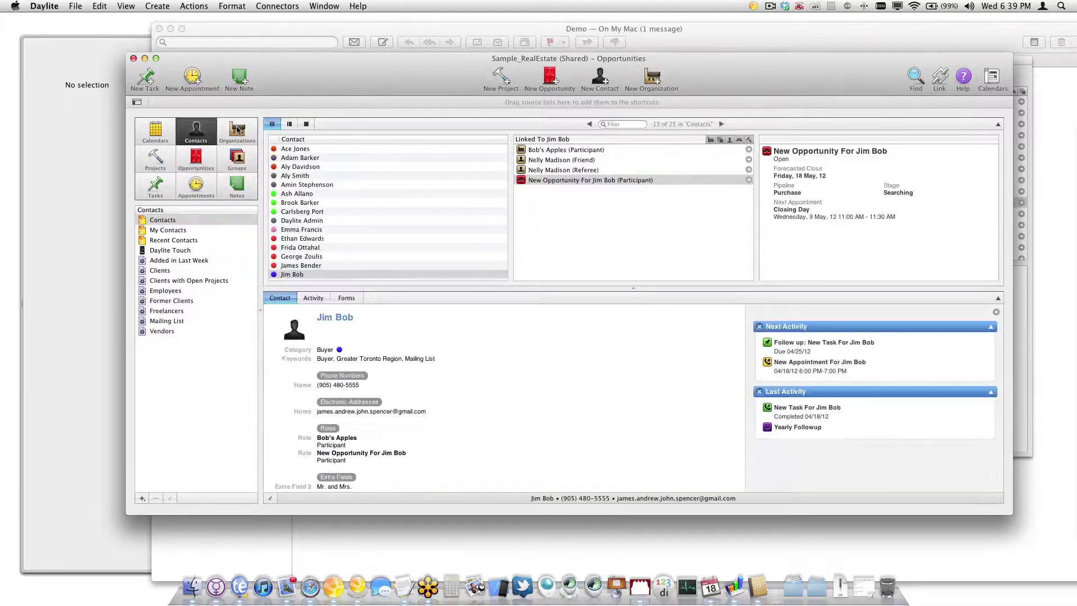
pyautogui.click(345, 299)
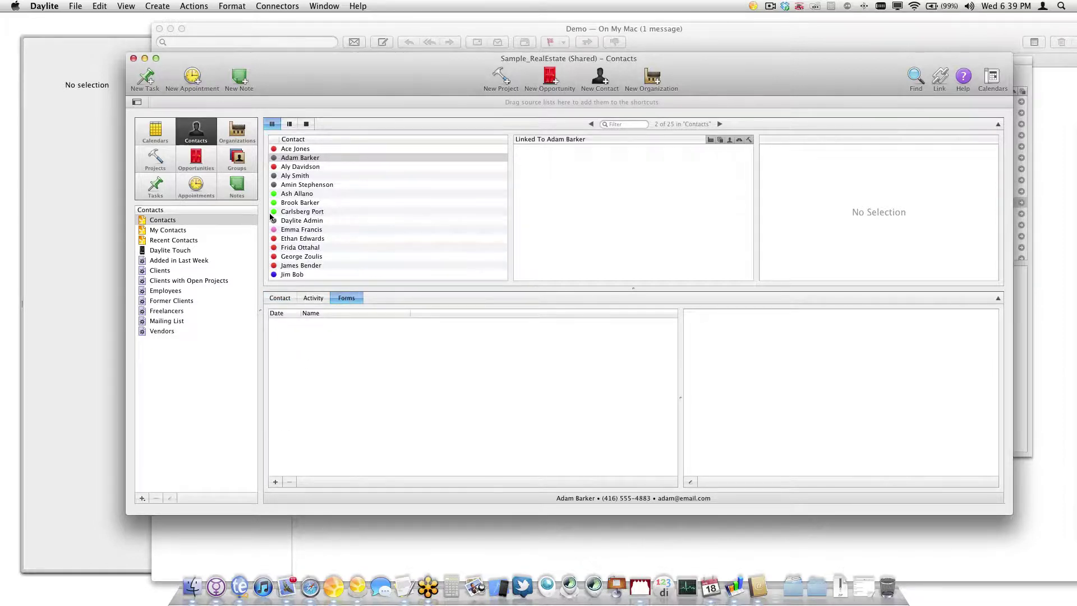
pyautogui.click(275, 482)
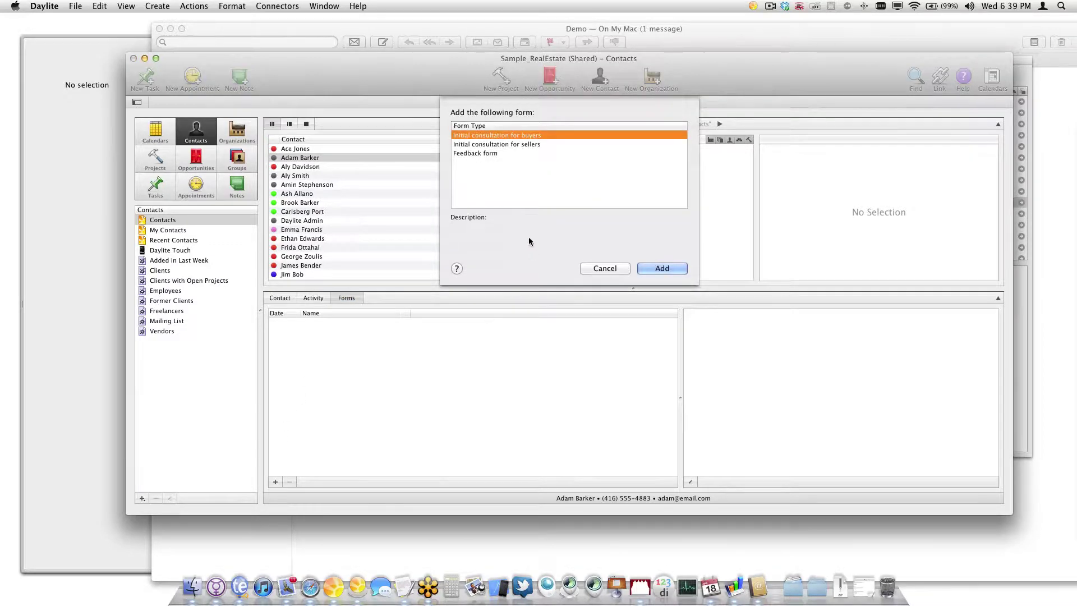
pyautogui.click(518, 152)
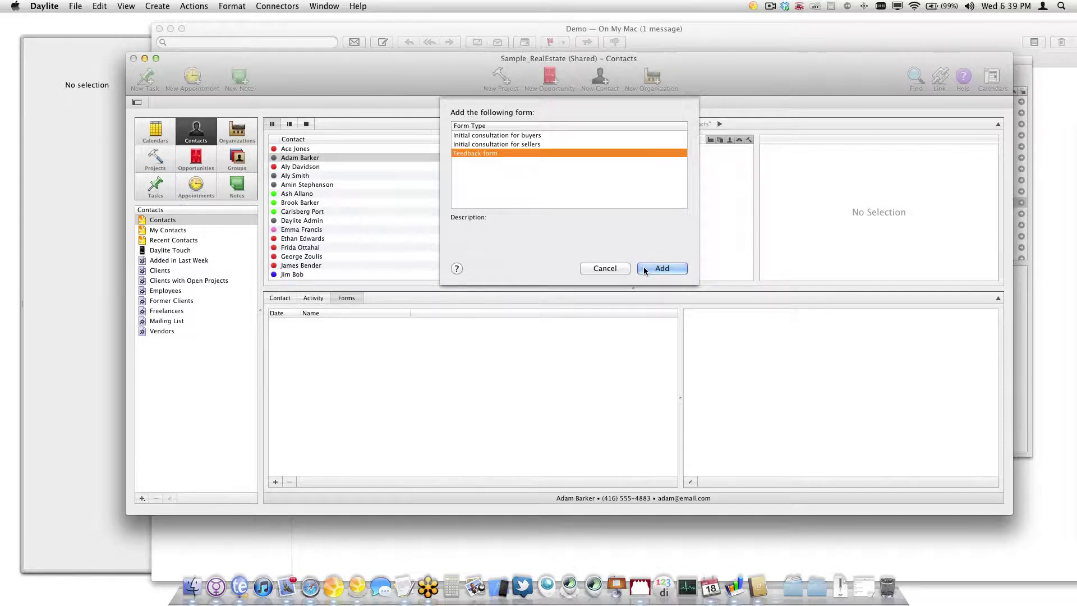
pyautogui.click(661, 268)
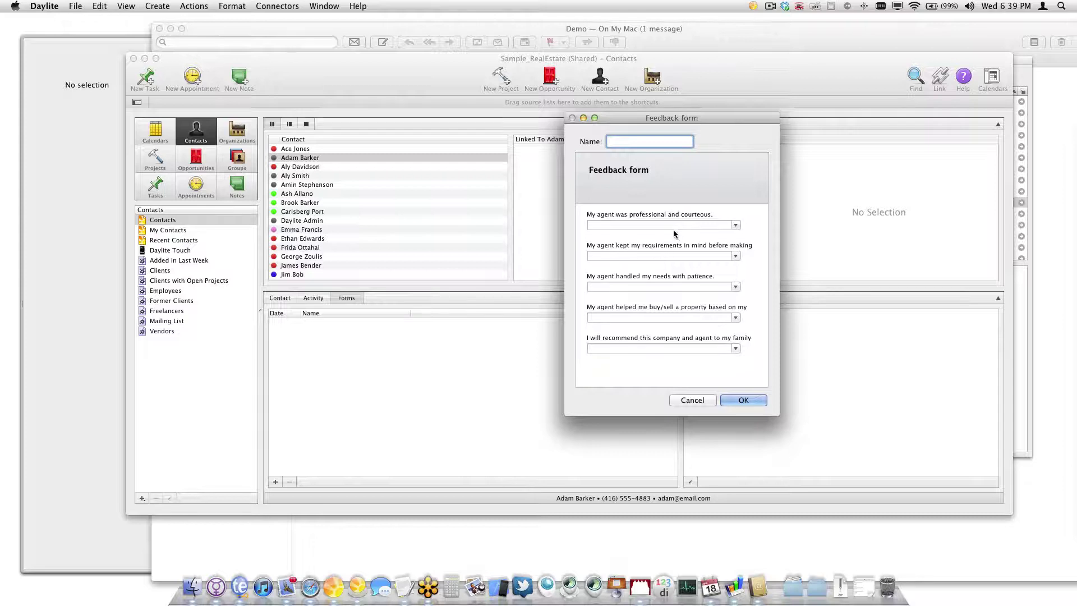
# Answer the five questions Yes, Sometimes, No, Sometimes, No and save the form
pyautogui.click(728, 225)
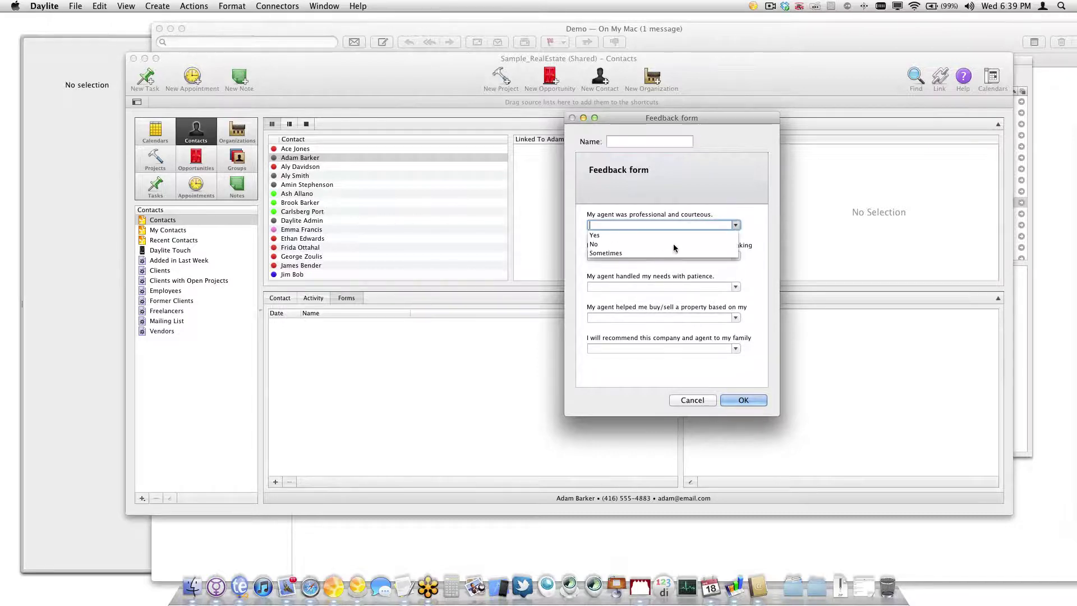
pyautogui.click(690, 235)
pyautogui.press('Tab')
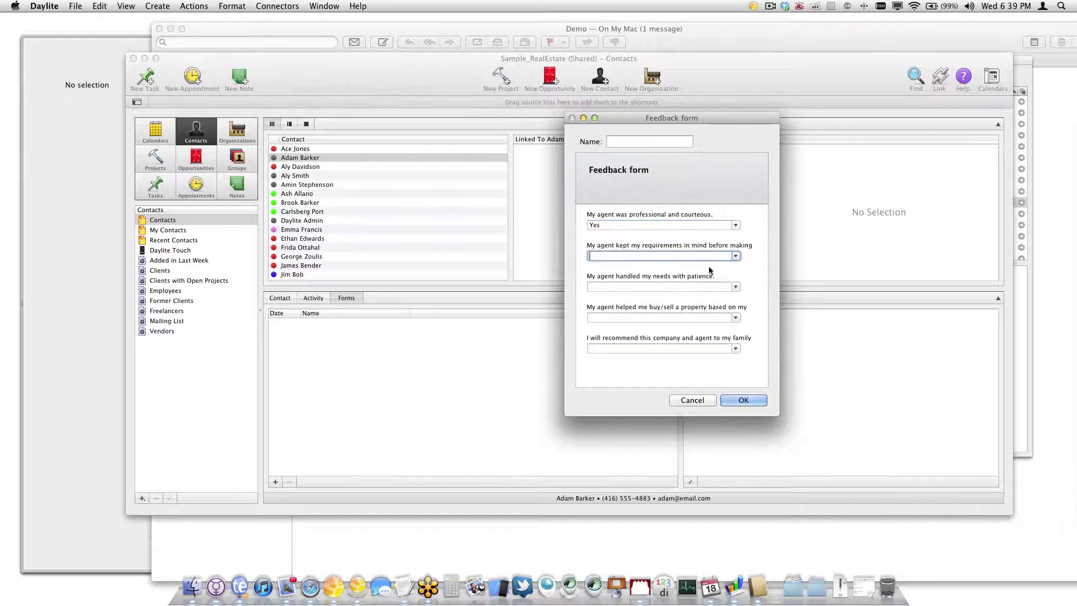
pyautogui.click(735, 257)
pyautogui.click(653, 283)
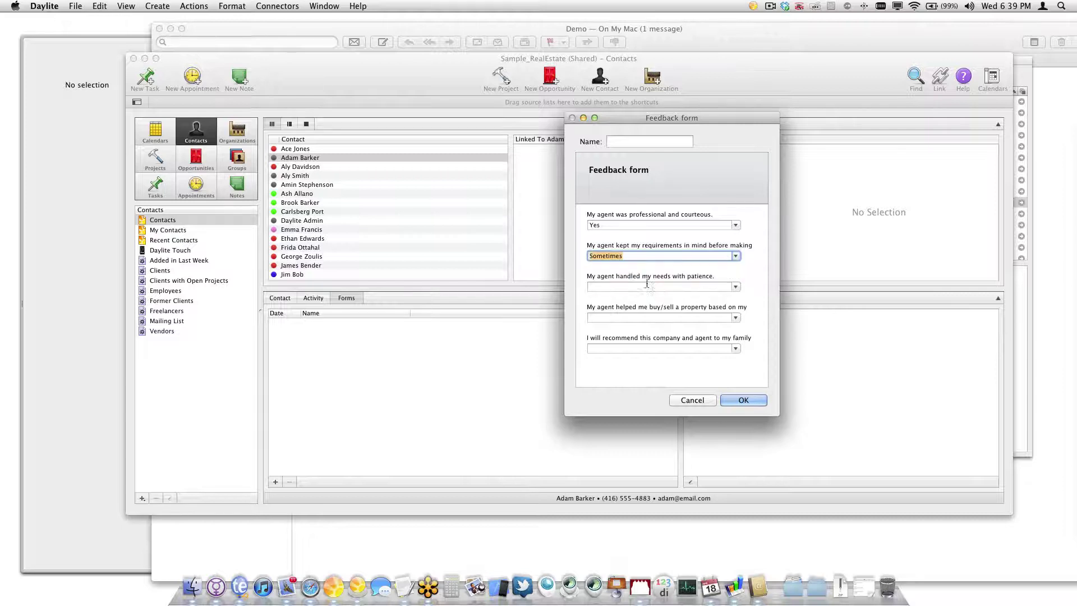
pyautogui.click(735, 287)
pyautogui.click(695, 307)
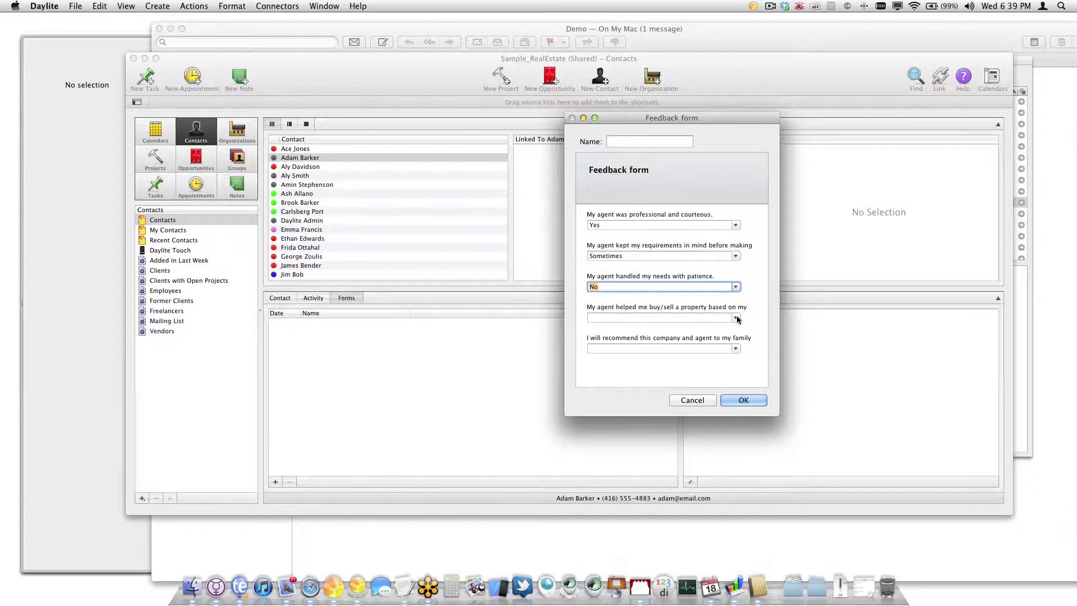
pyautogui.click(735, 317)
pyautogui.click(684, 345)
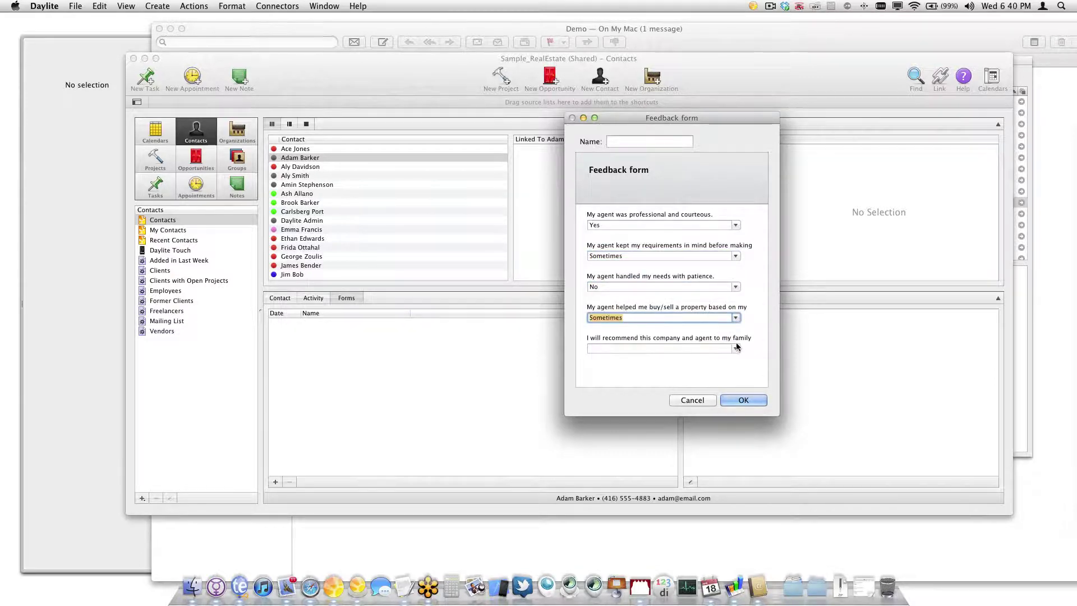
pyautogui.click(736, 348)
pyautogui.click(679, 367)
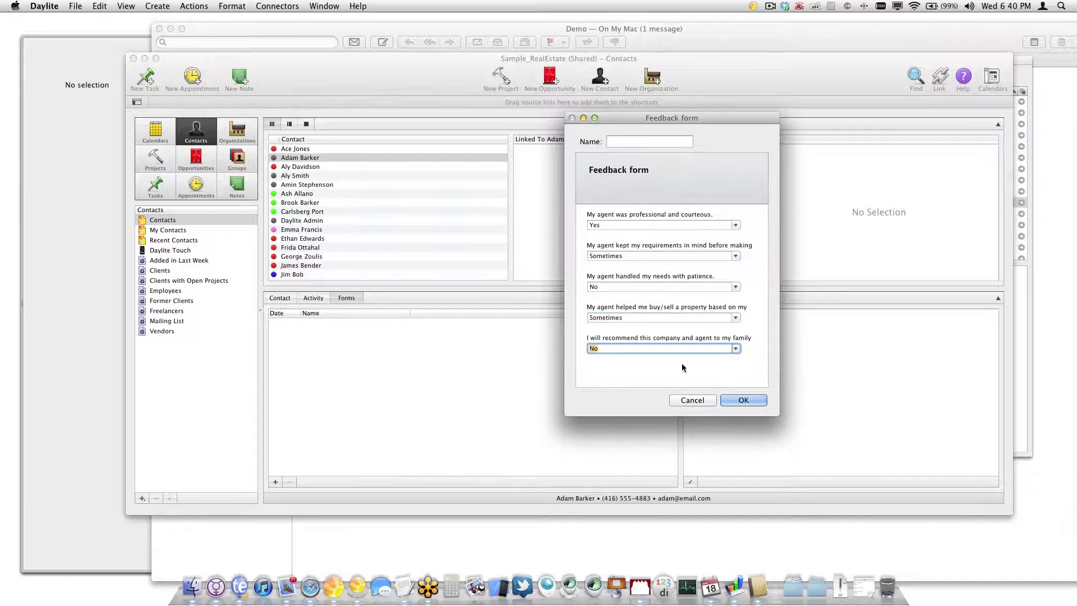
pyautogui.click(746, 400)
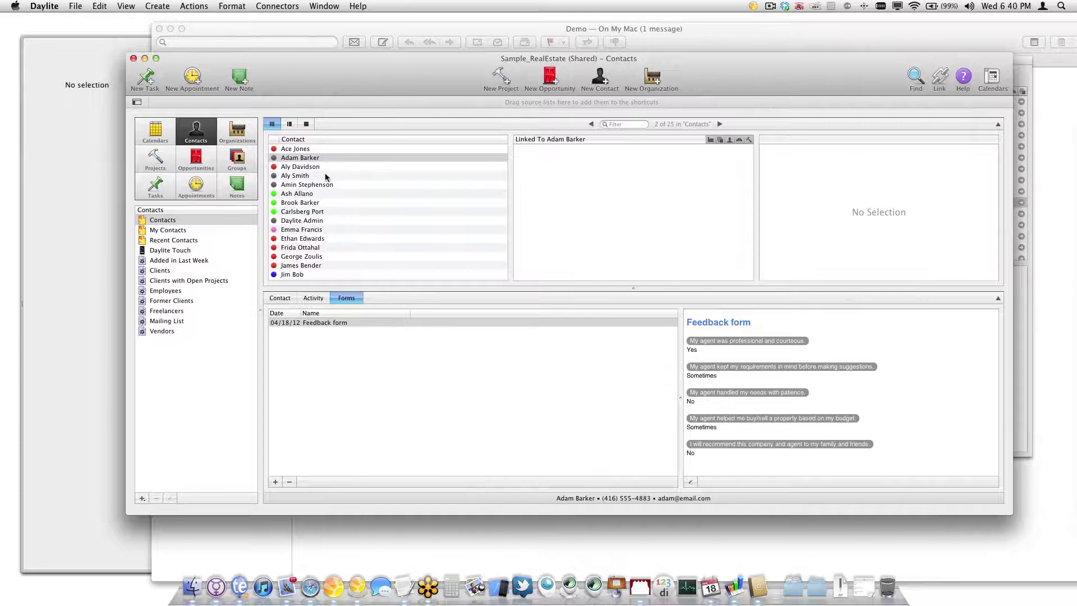
pyautogui.click(330, 323)
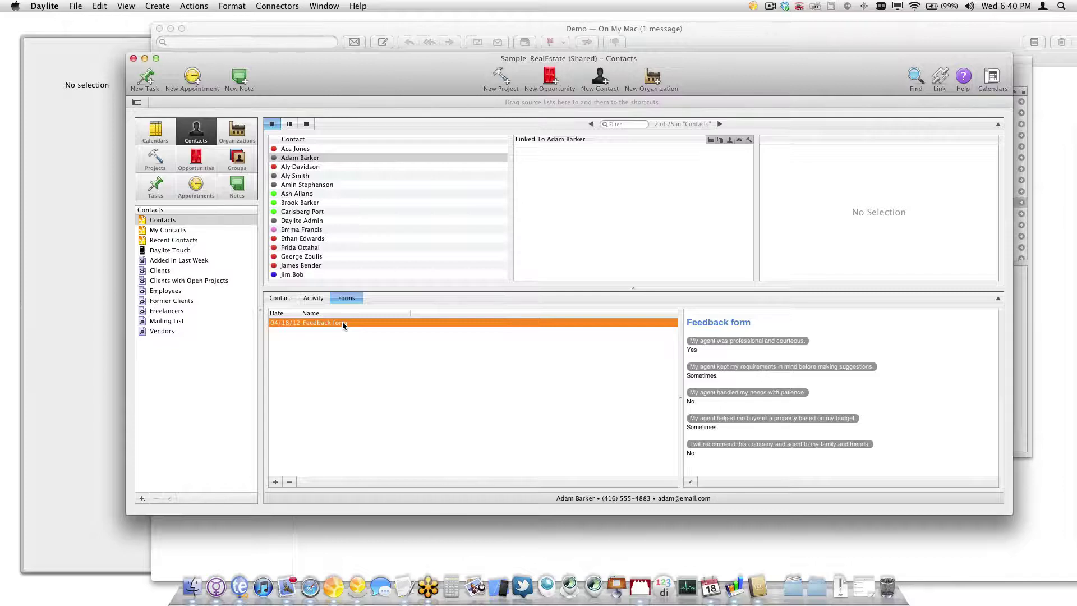
# Print the feedback form with the Form Summary layout, then close the print layouts window
pyautogui.press('super+p')
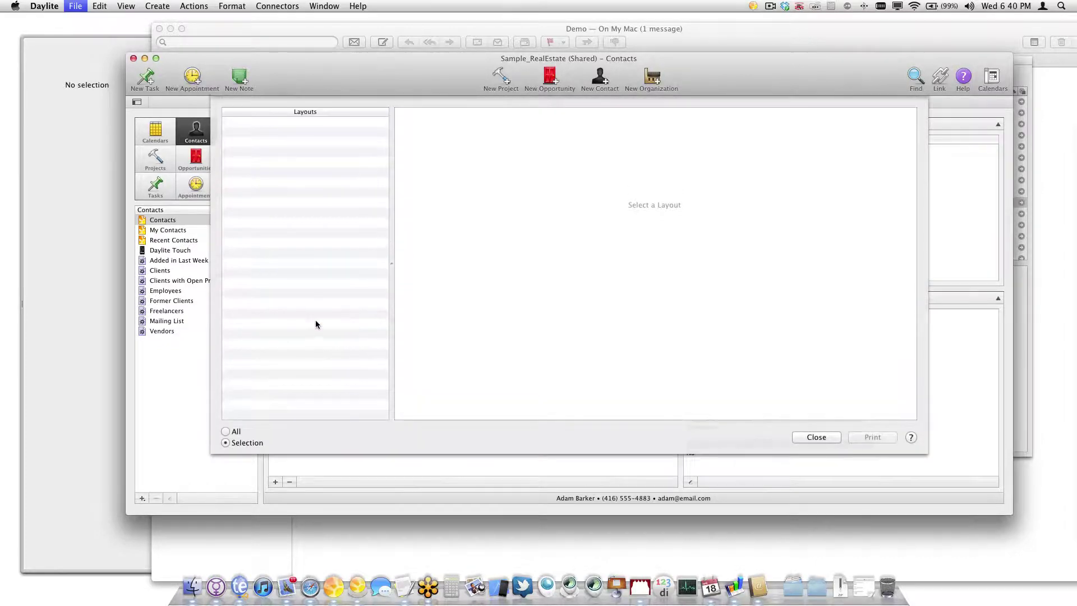
pyautogui.click(276, 121)
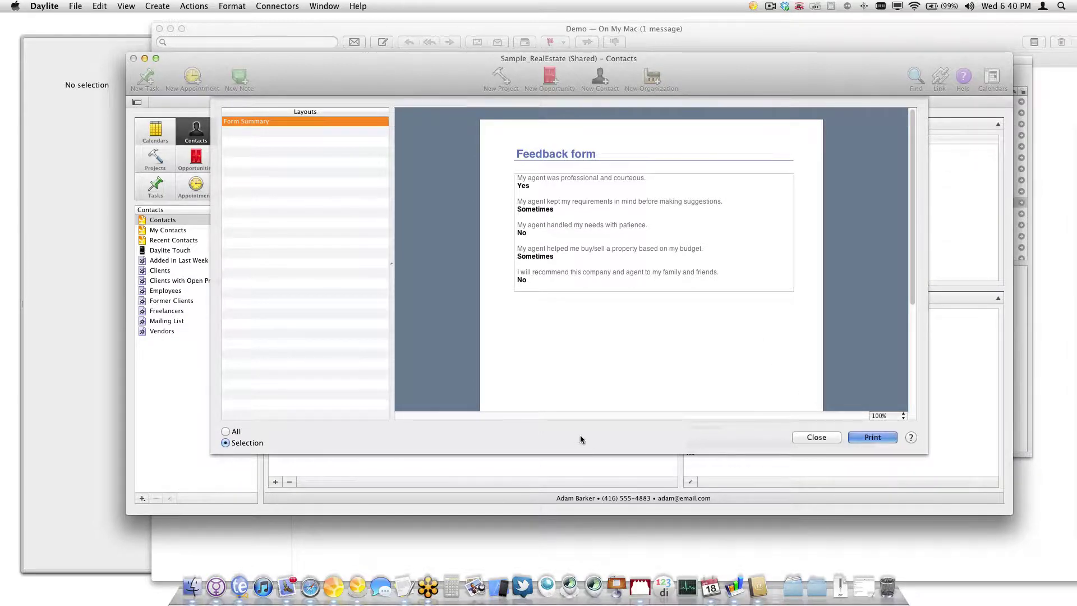
pyautogui.press('Return')
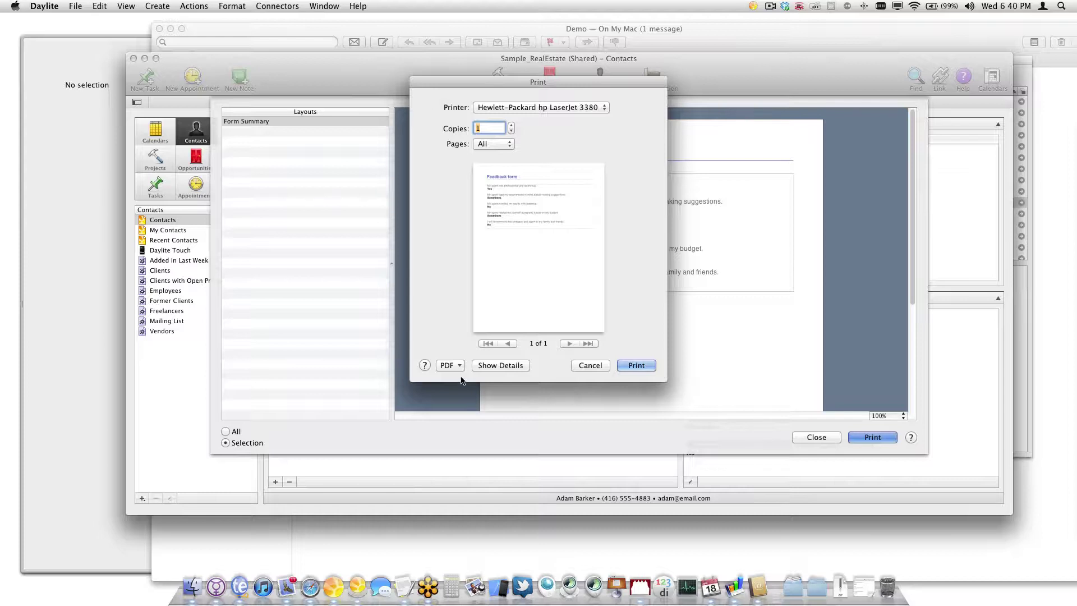
pyautogui.click(457, 365)
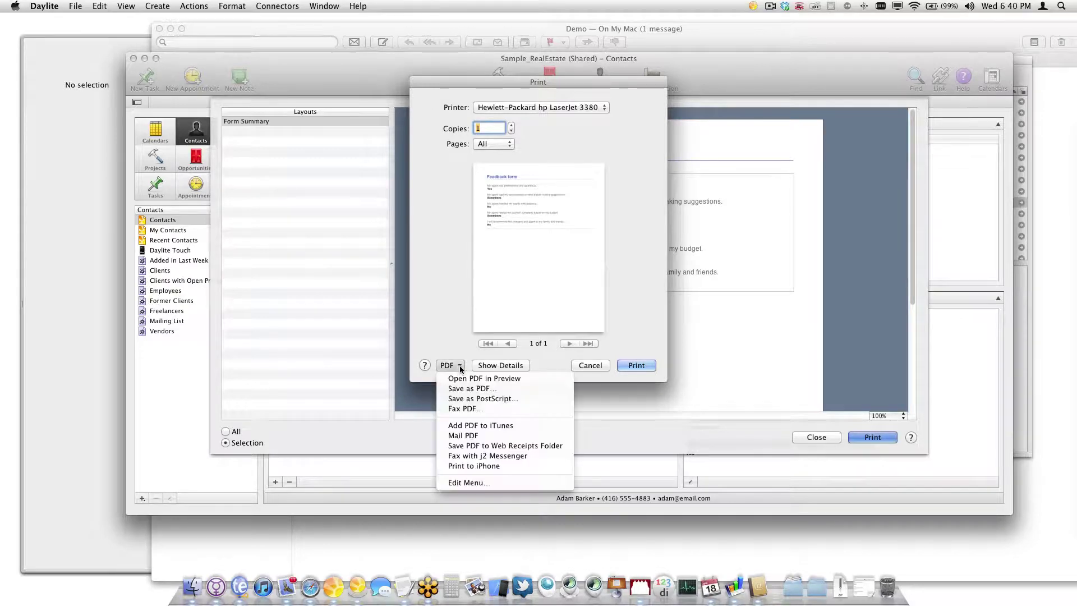
pyautogui.click(447, 339)
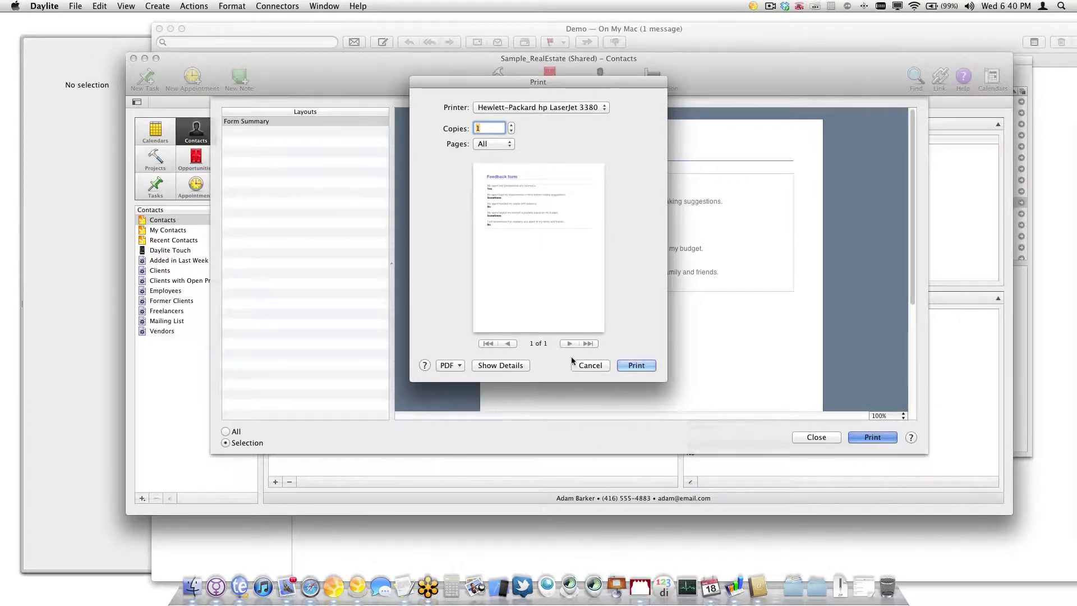
pyautogui.click(636, 366)
pyautogui.click(813, 438)
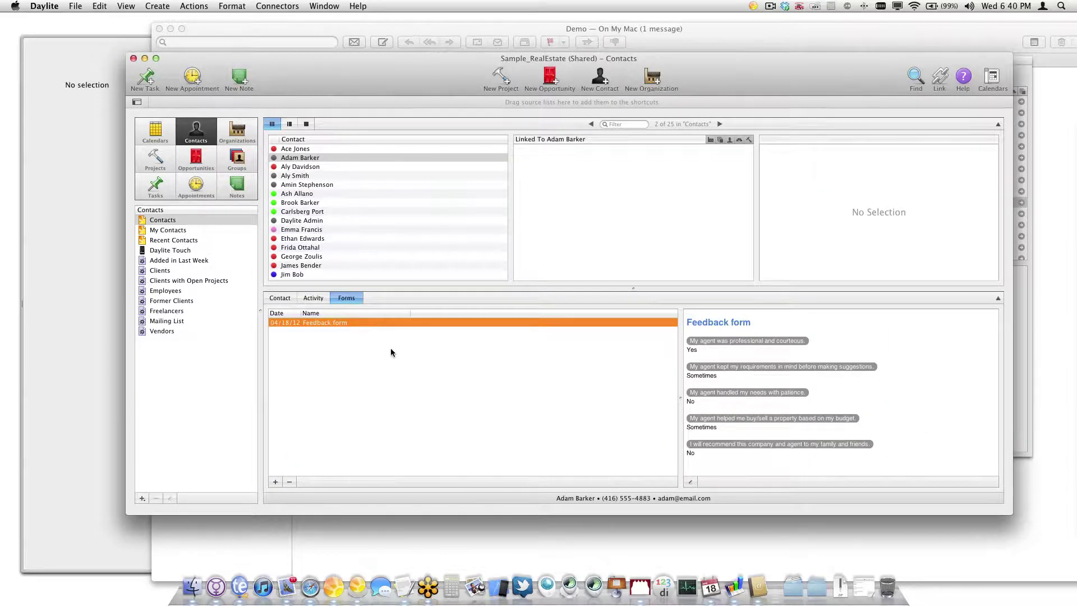
# Launch Daylite Touch in the iPad simulator, rotated to landscape
pyautogui.click(493, 586)
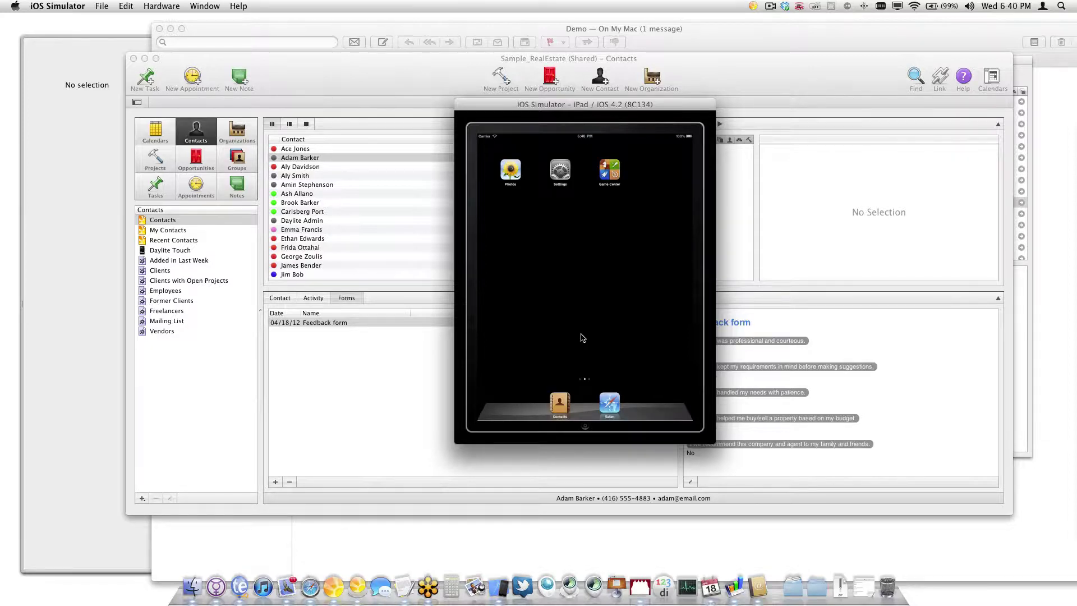
pyautogui.moveTo(661, 316); pyautogui.dragTo(543, 308)
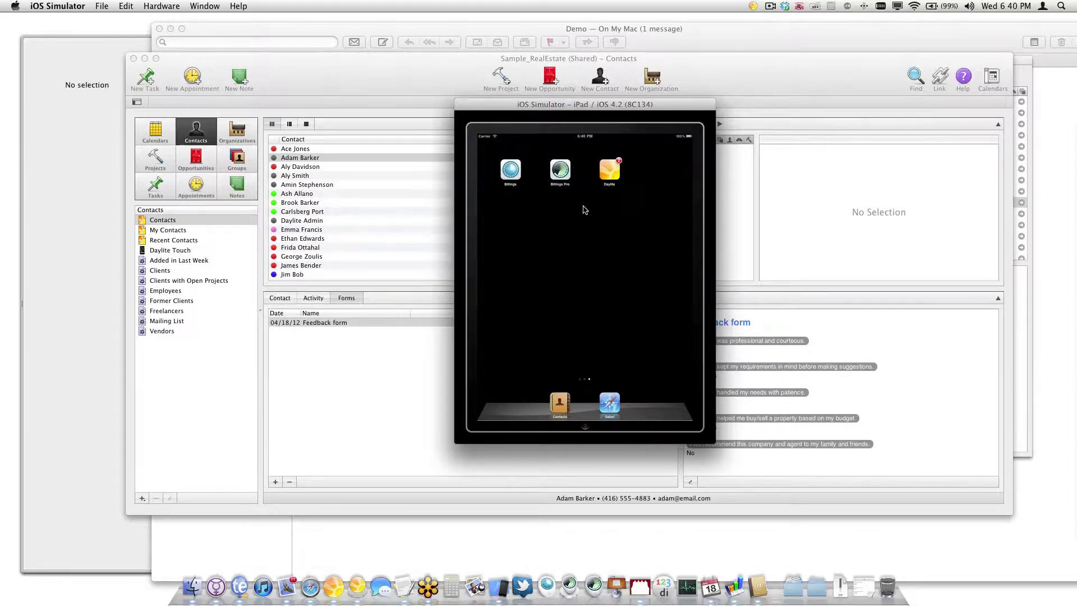
pyautogui.click(606, 177)
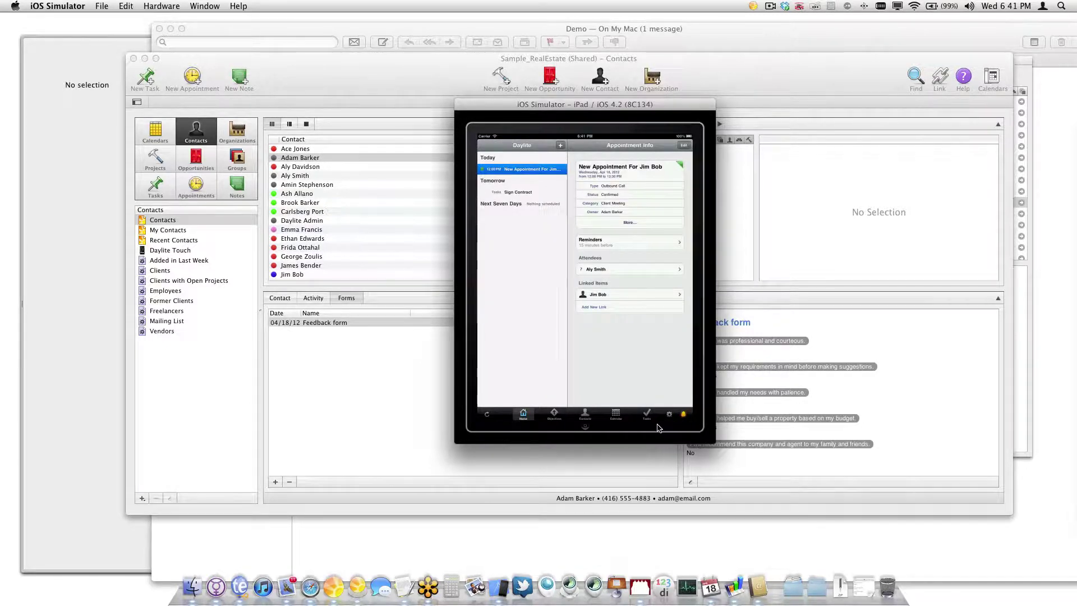
pyautogui.press('super+Right')
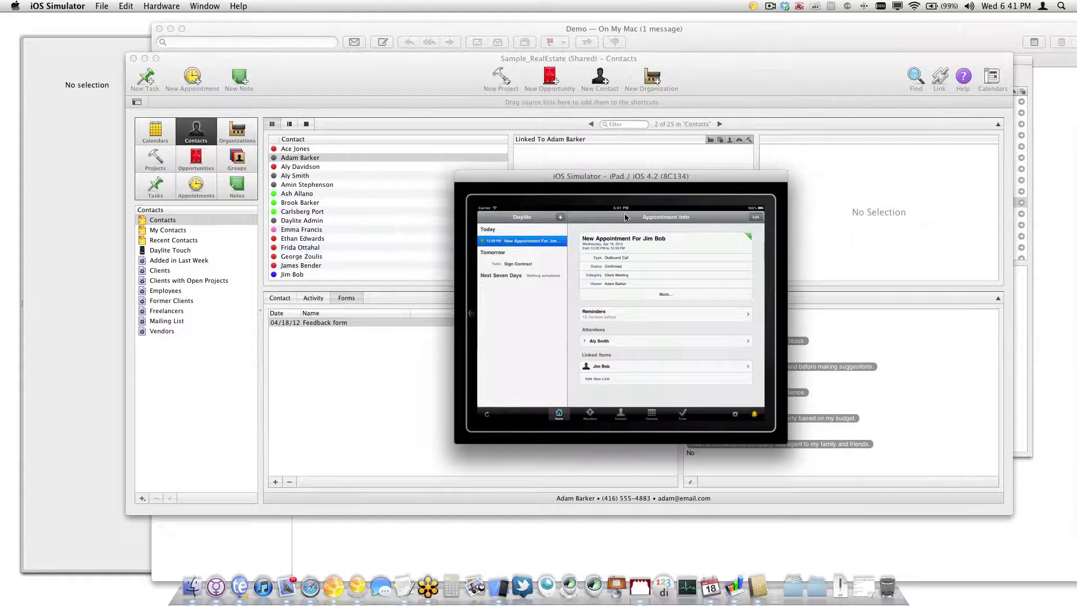
pyautogui.moveTo(654, 187); pyautogui.dragTo(599, 143)
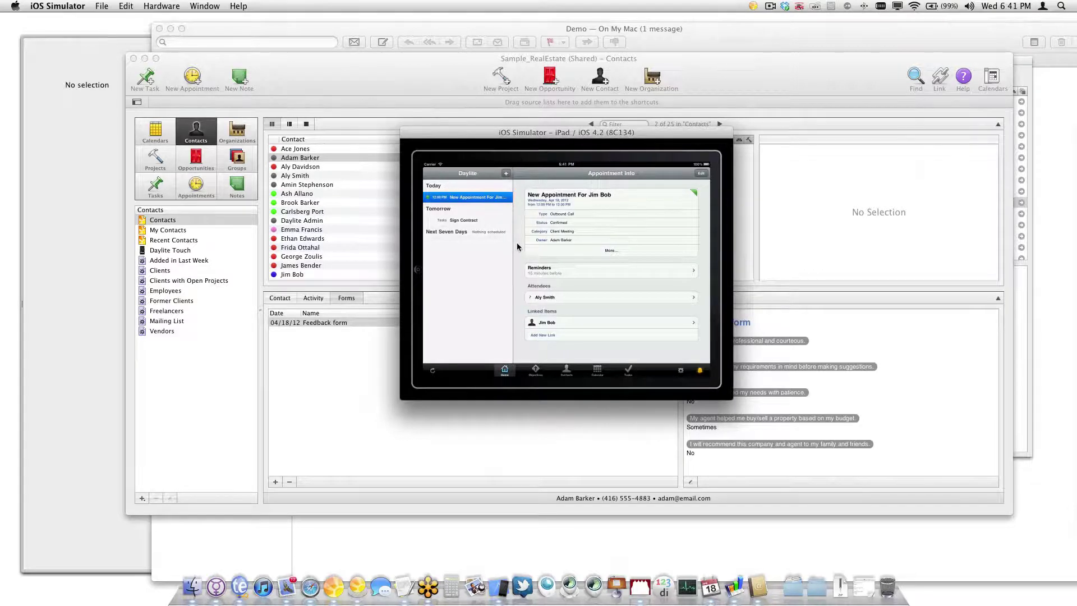
# Start sync, accept the data download, and connect to the local Daylite server
pyautogui.click(433, 370)
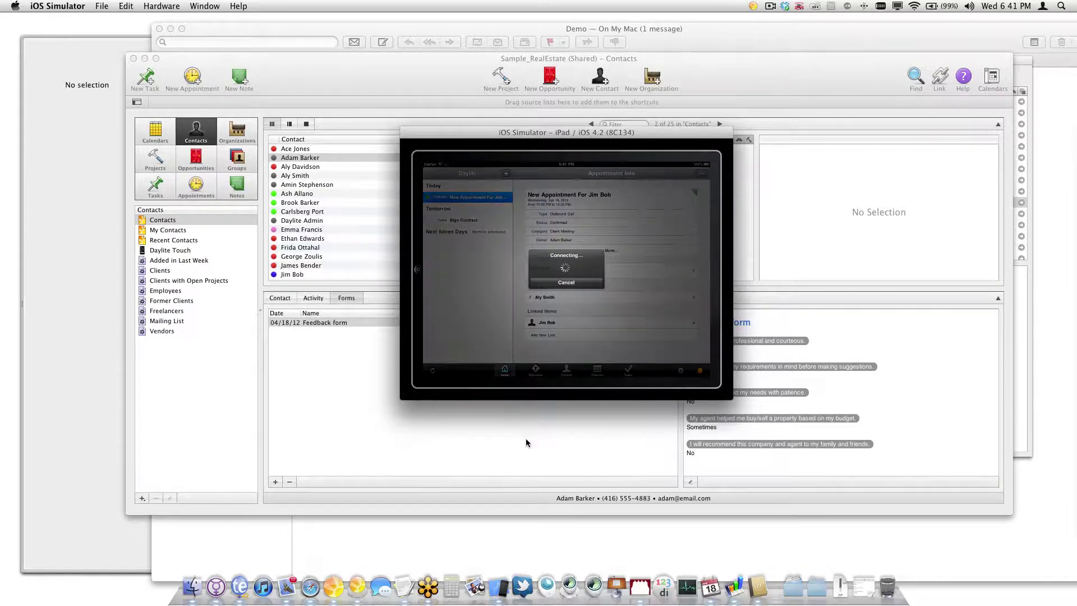
pyautogui.click(595, 304)
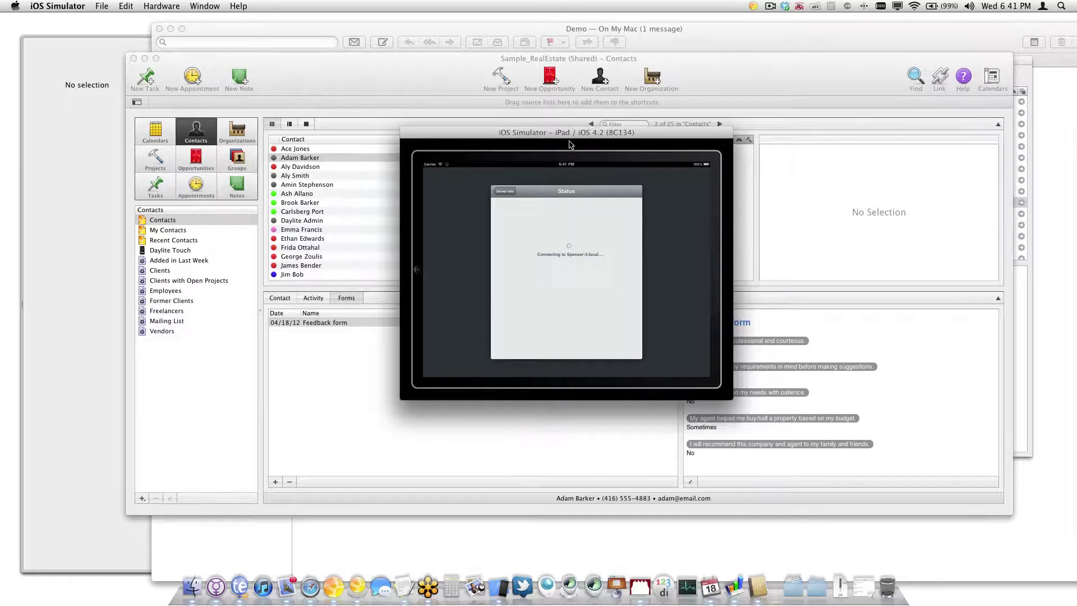
pyautogui.moveTo(579, 137); pyautogui.dragTo(857, 128)
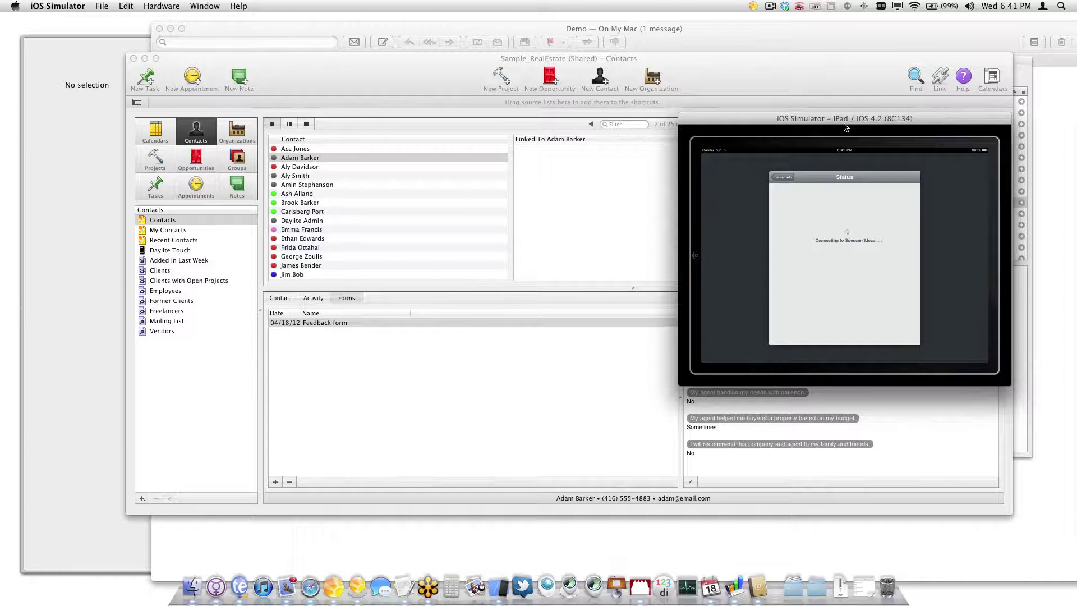
pyautogui.click(792, 179)
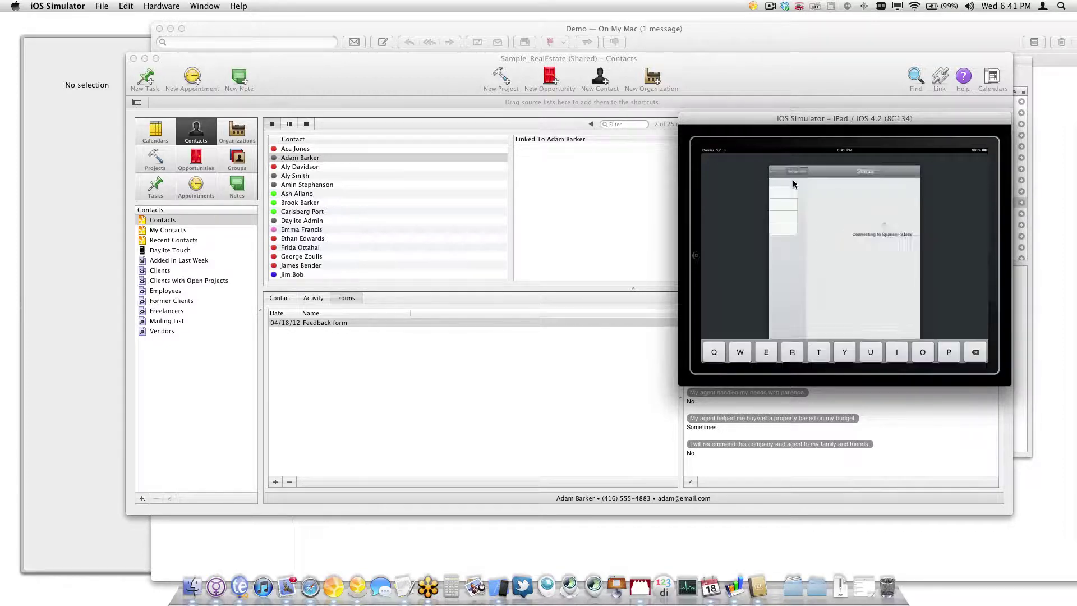
pyautogui.click(779, 159)
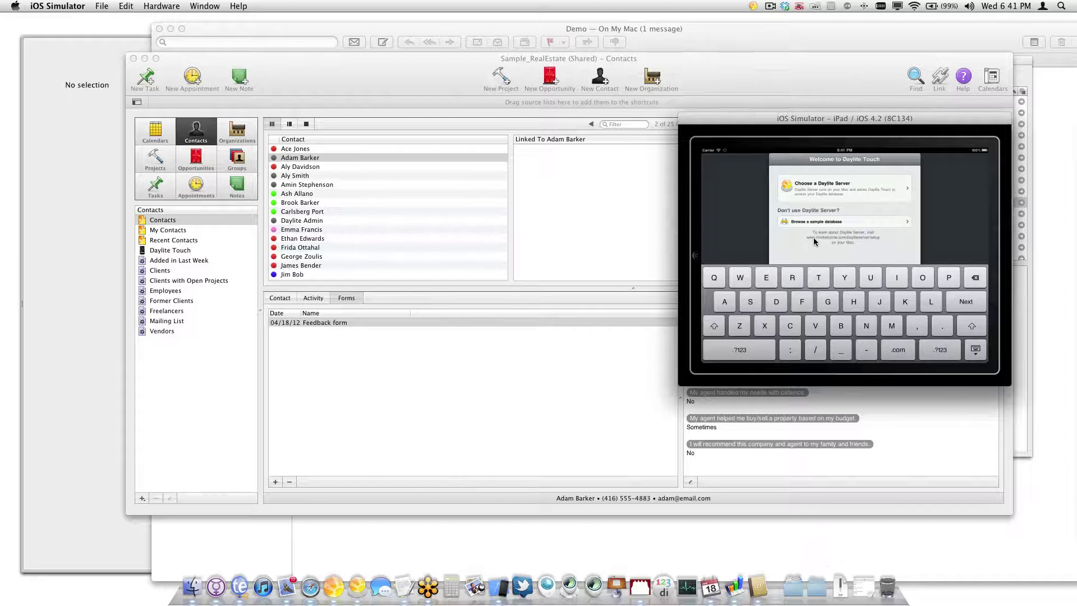
pyautogui.click(825, 194)
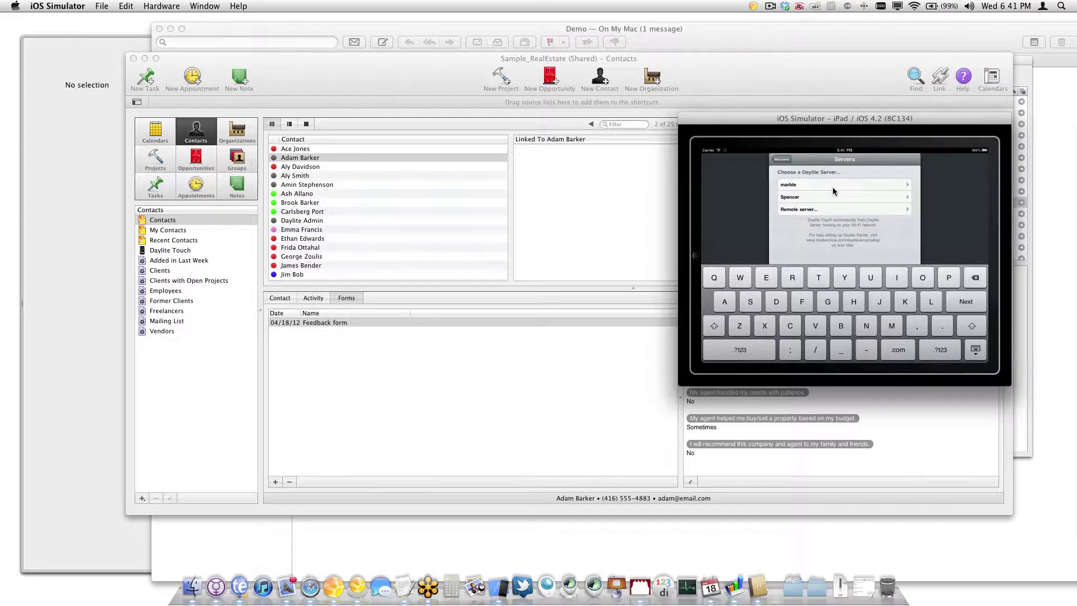
pyautogui.click(803, 196)
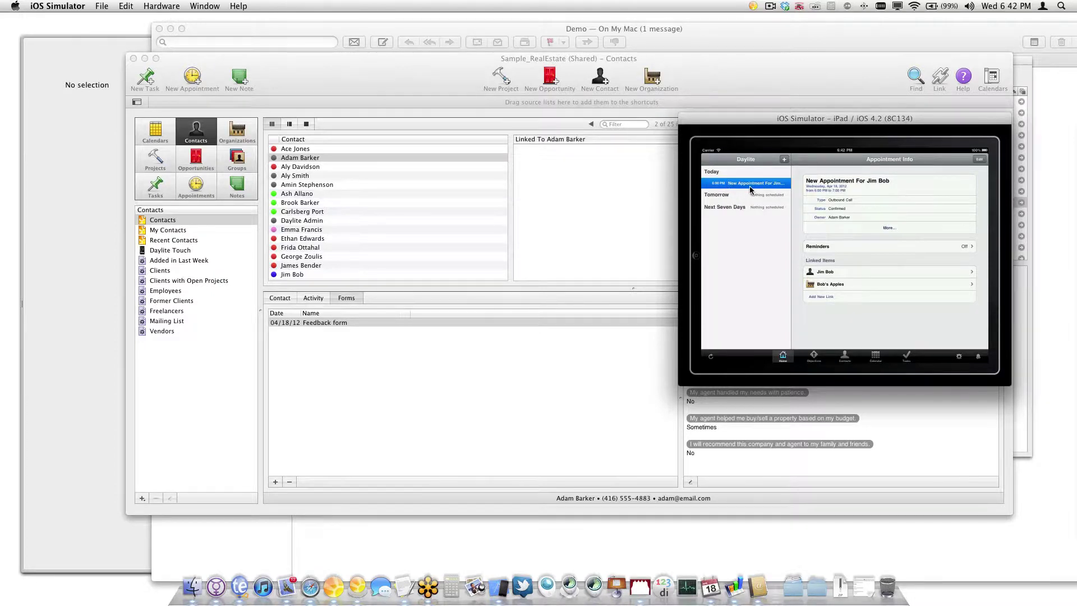
# Open the appointment's linked contact details and view the contact's tasks
pyautogui.click(863, 275)
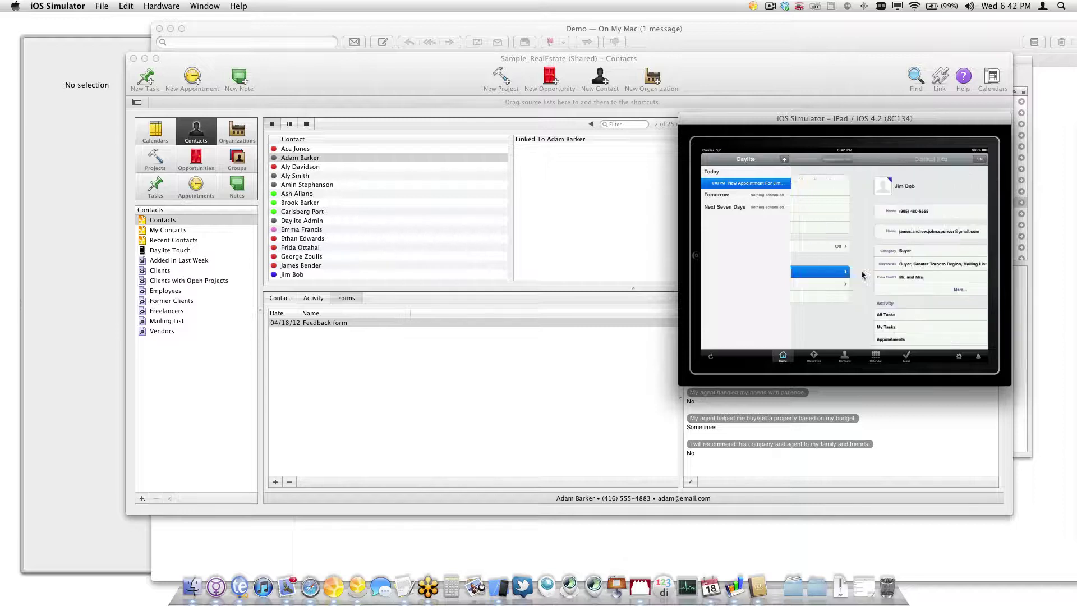
pyautogui.click(817, 160)
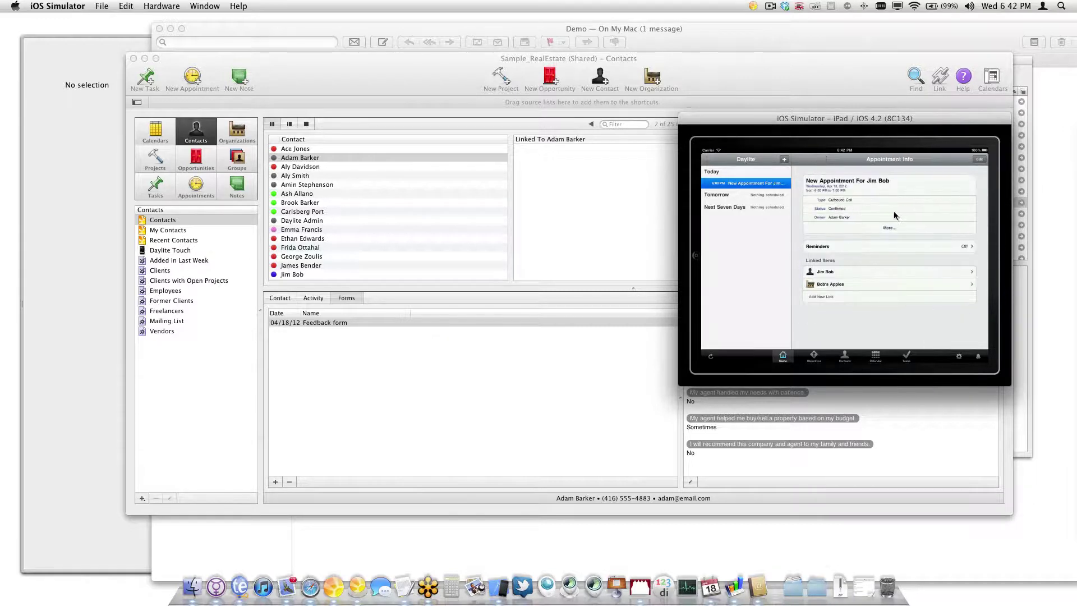
pyautogui.click(886, 229)
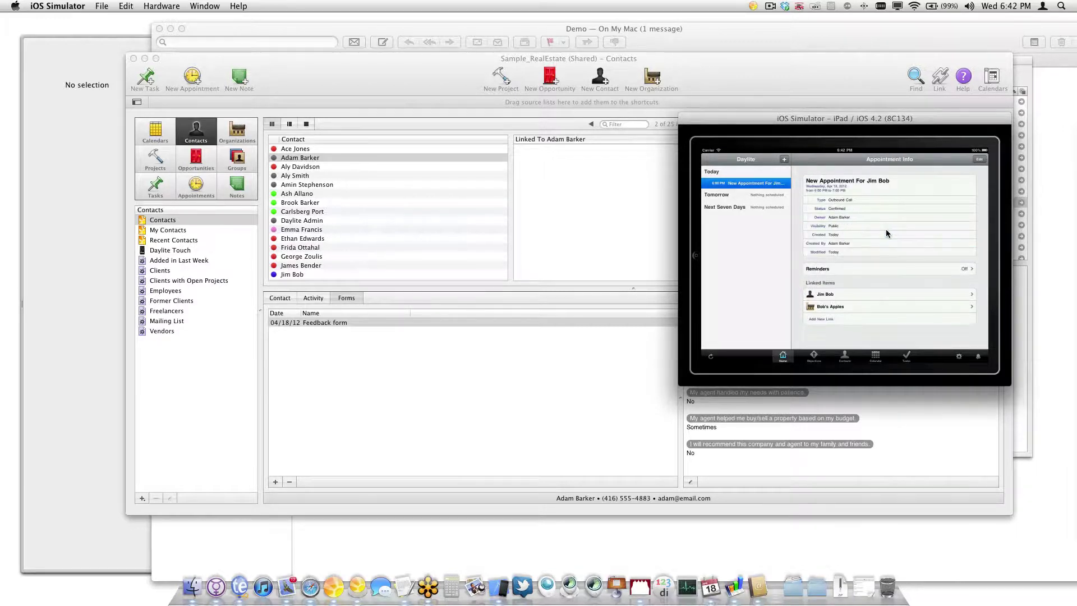
pyautogui.click(845, 295)
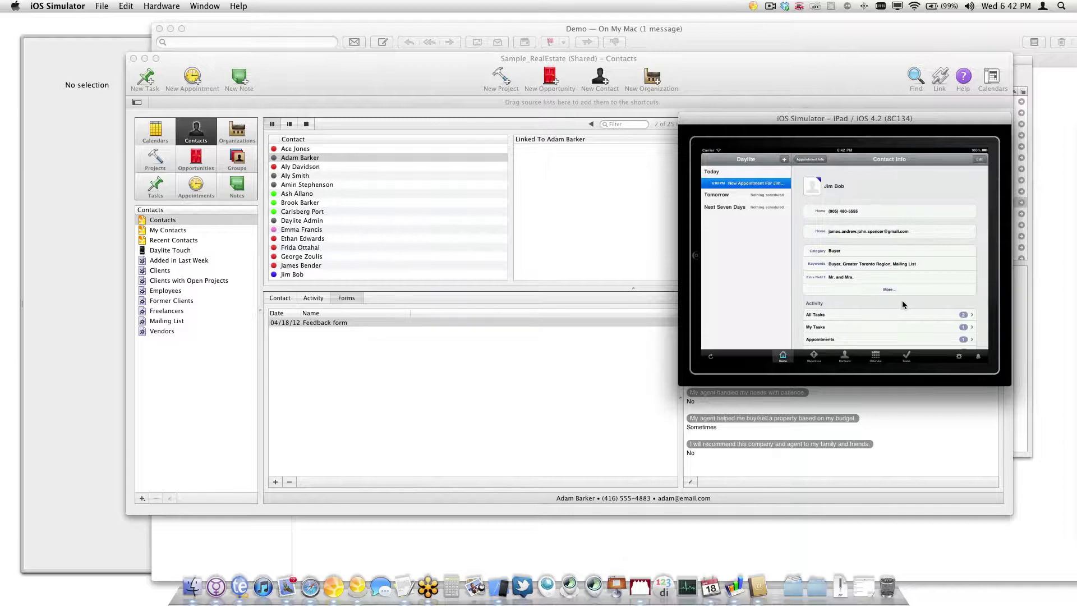
pyautogui.moveTo(903, 303); pyautogui.dragTo(921, 240)
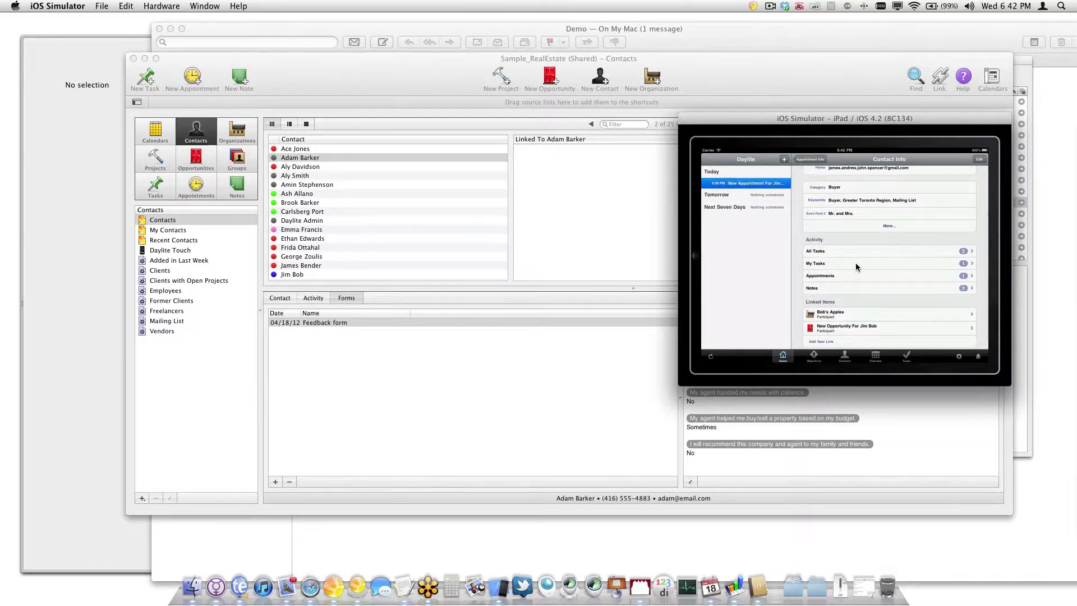
pyautogui.click(855, 267)
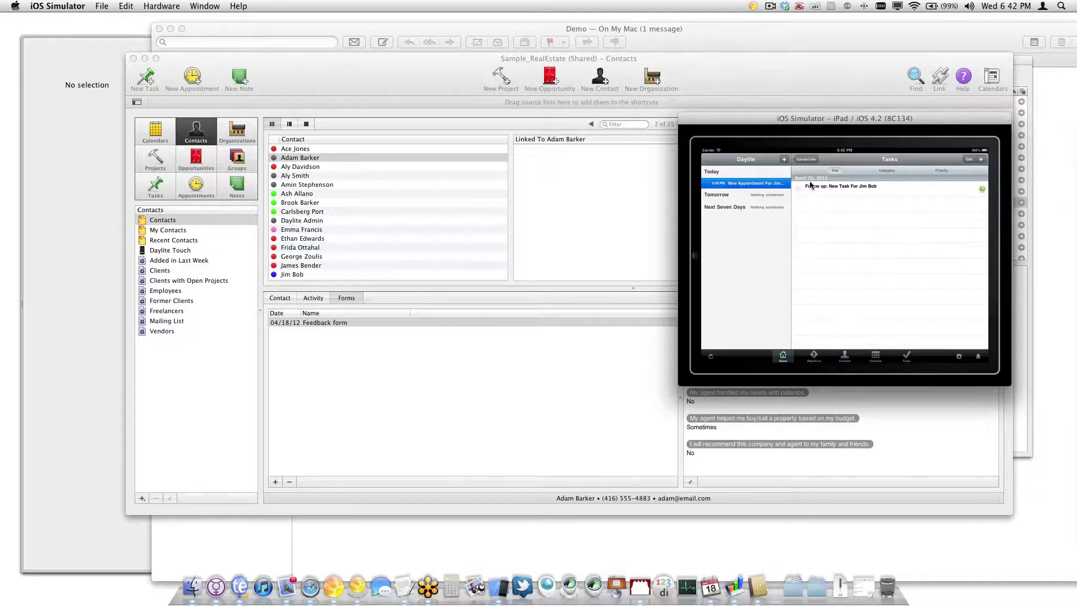
pyautogui.click(806, 159)
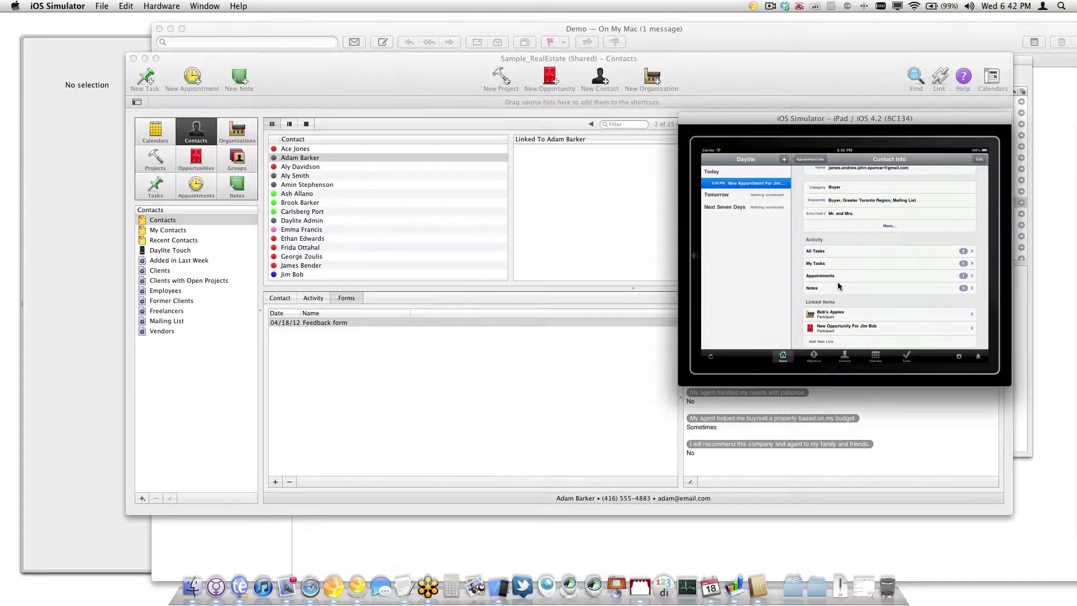
# Read the Yearly Followup and Service pack A notes, then open the linked opportunity
pyautogui.click(837, 286)
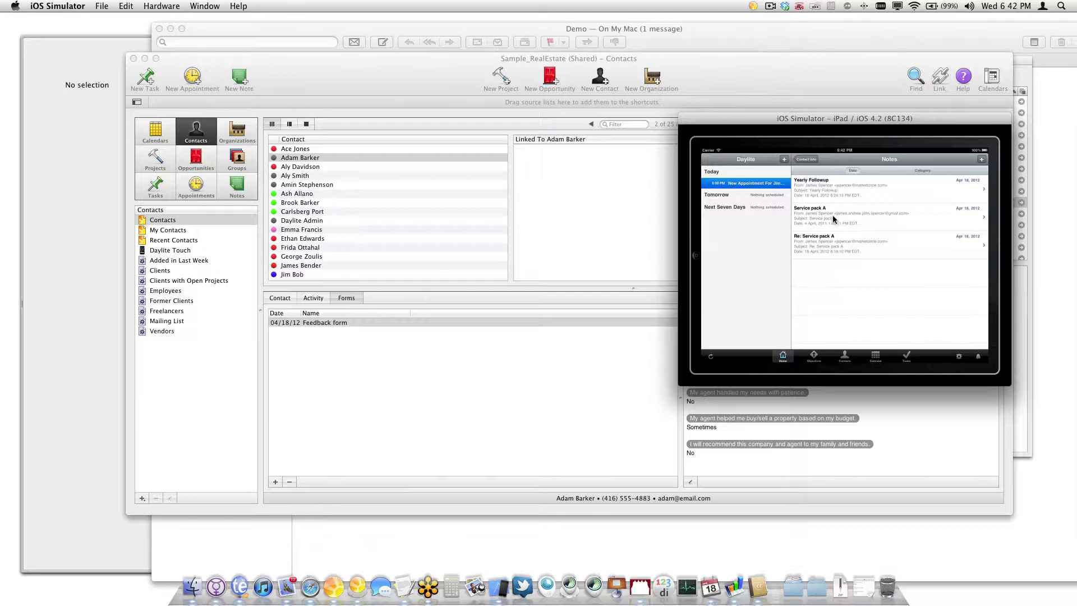
pyautogui.click(854, 193)
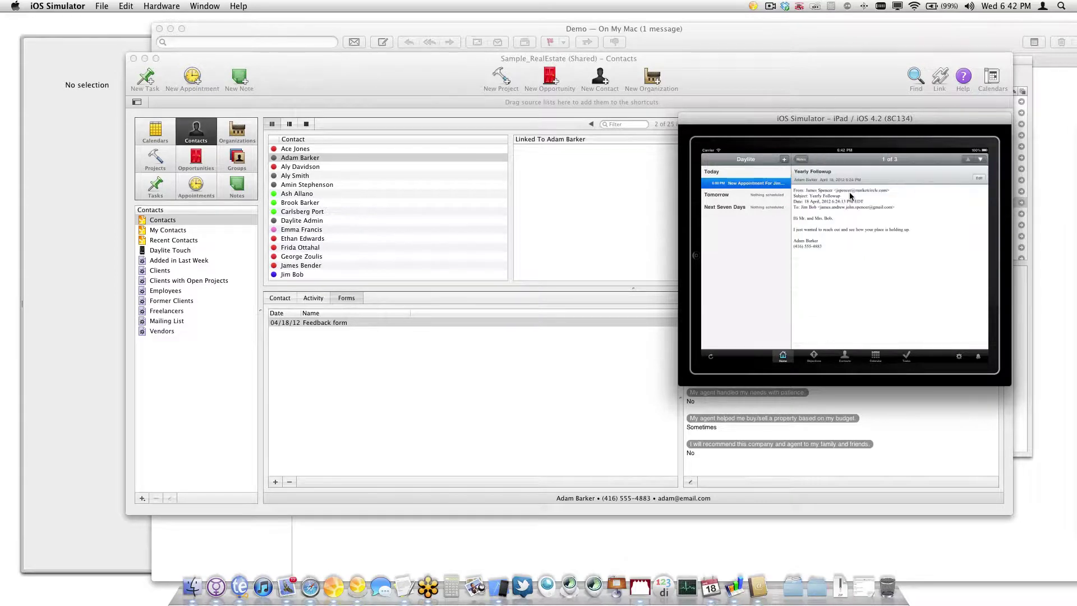
pyautogui.click(801, 159)
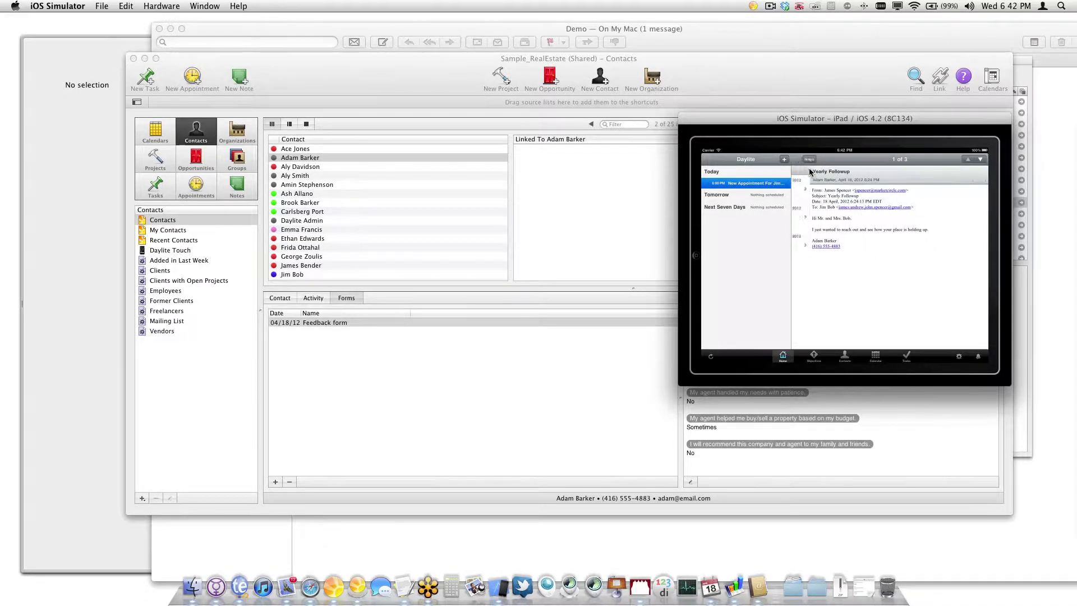
pyautogui.click(808, 215)
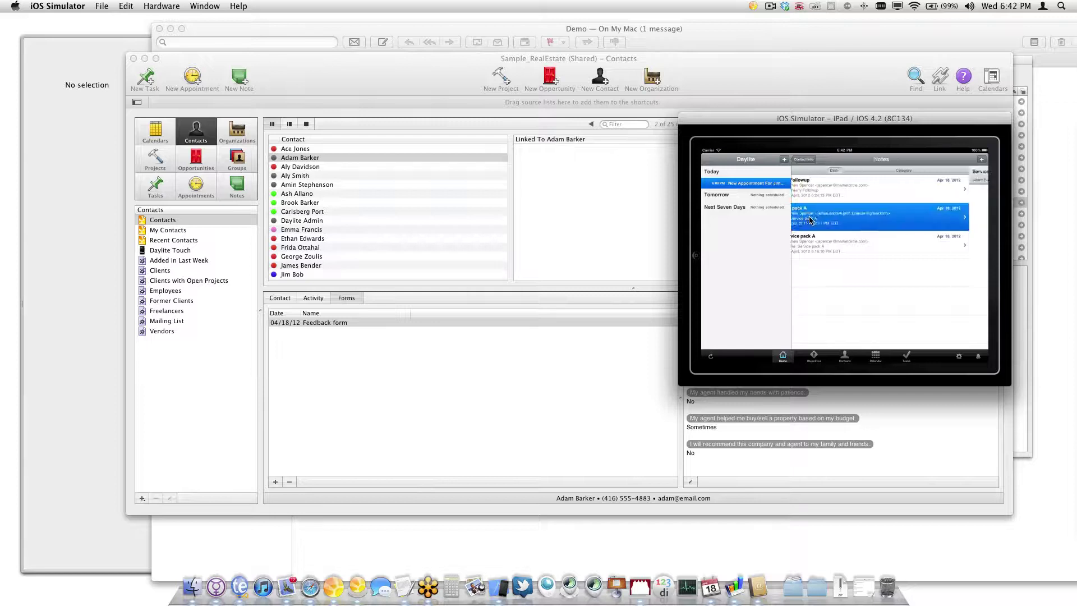
pyautogui.click(801, 161)
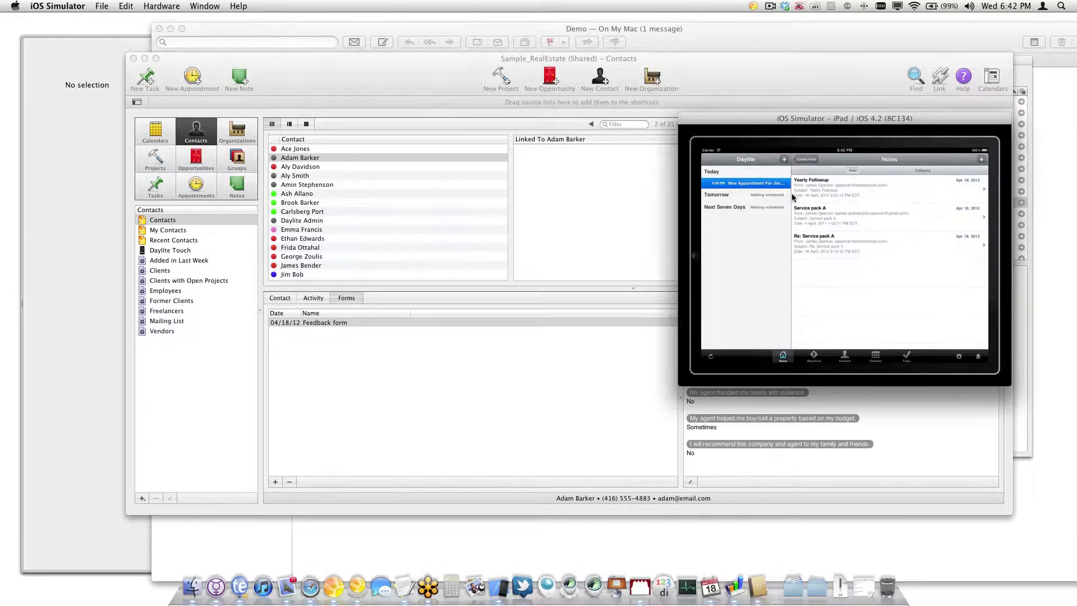
pyautogui.click(810, 161)
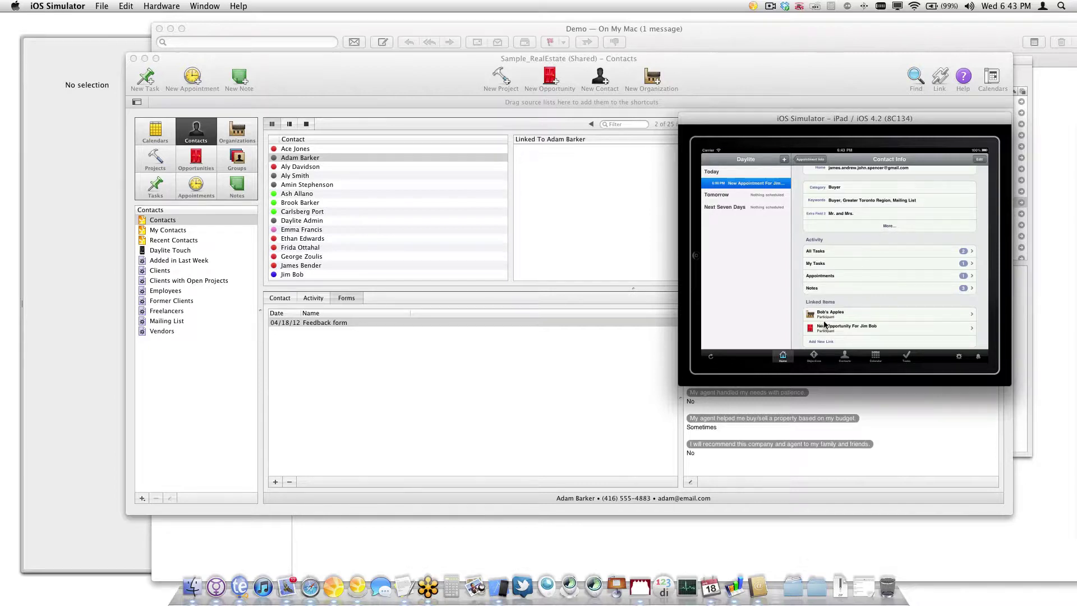
pyautogui.click(814, 357)
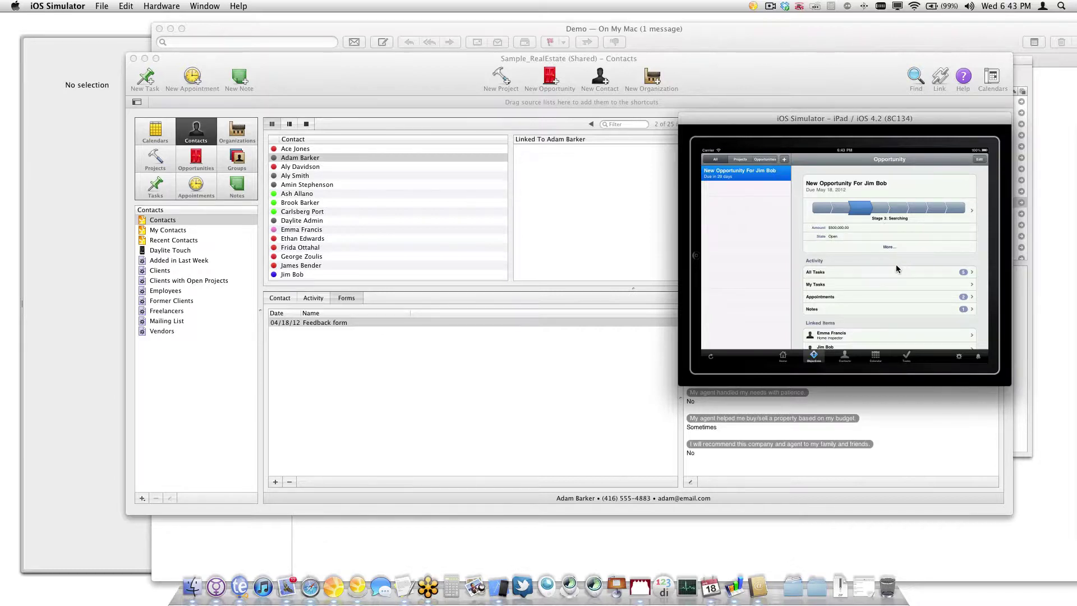
# Open Daylite Touch's Contacts sync settings, then show the Mac's one-contact Daylite Touch list
pyautogui.moveTo(926, 260); pyautogui.dragTo(930, 194)
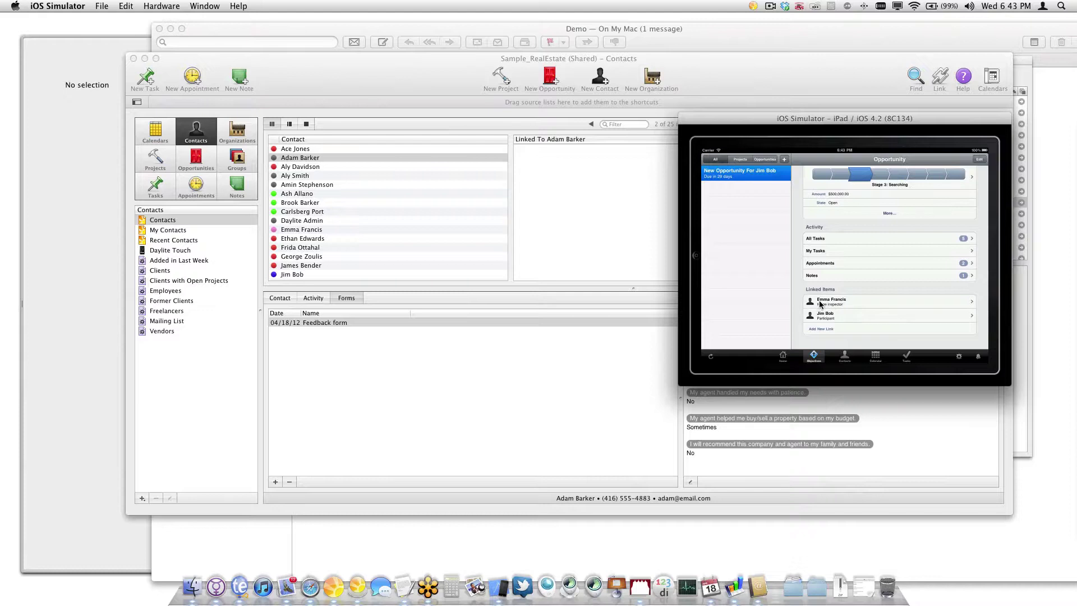
pyautogui.click(824, 303)
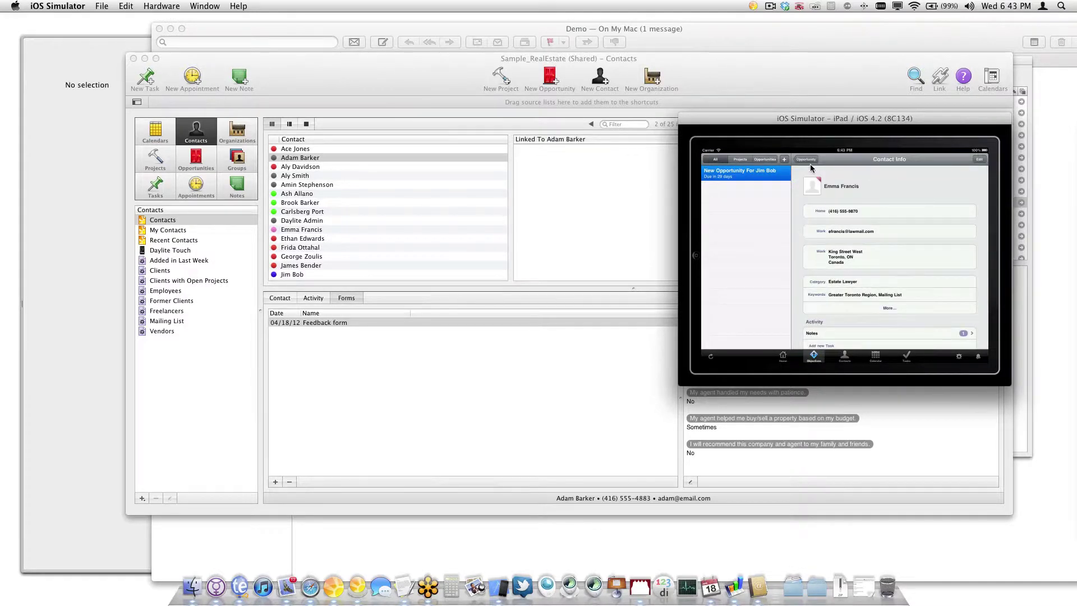
pyautogui.click(845, 358)
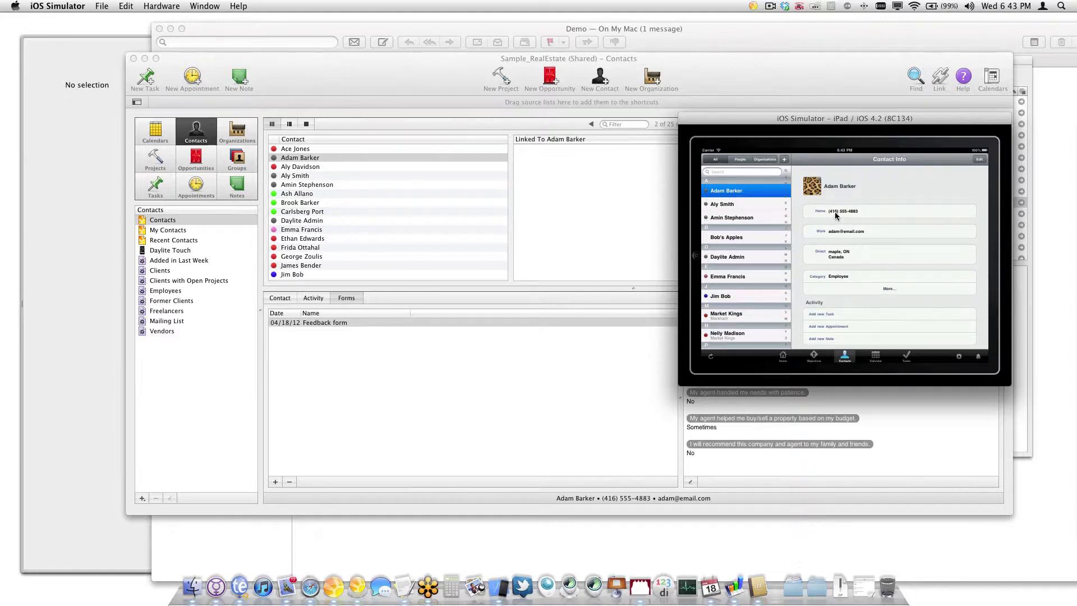
pyautogui.click(958, 357)
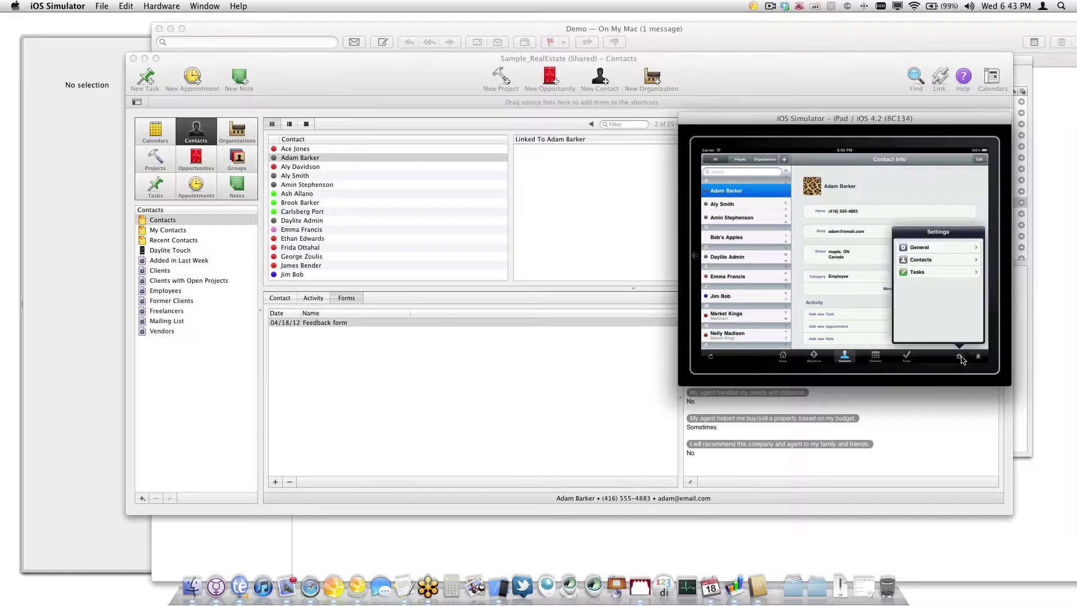
pyautogui.click(924, 259)
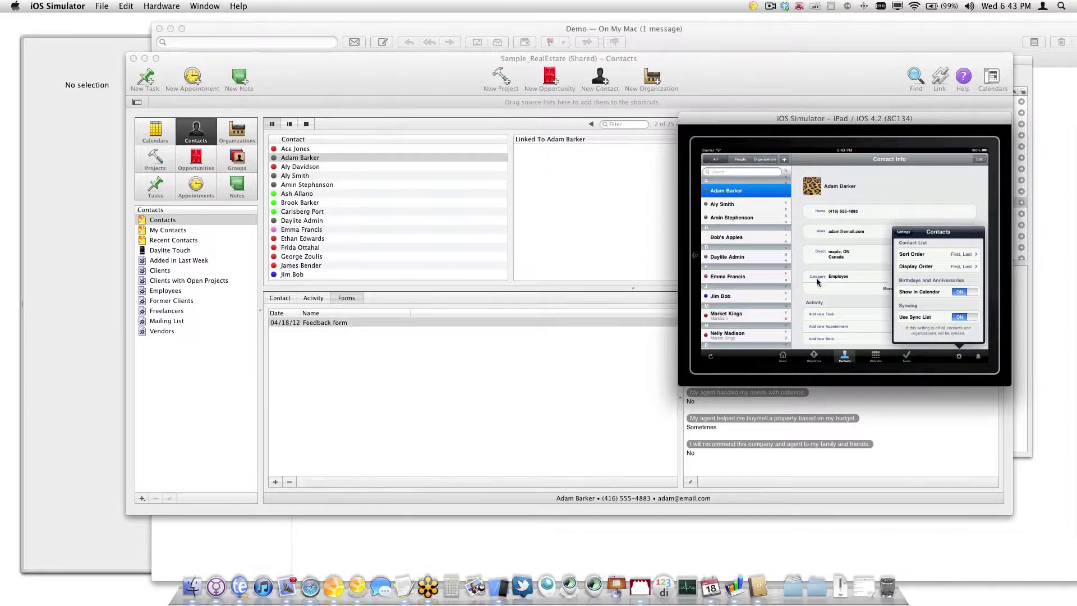
pyautogui.click(160, 253)
pyautogui.click(161, 252)
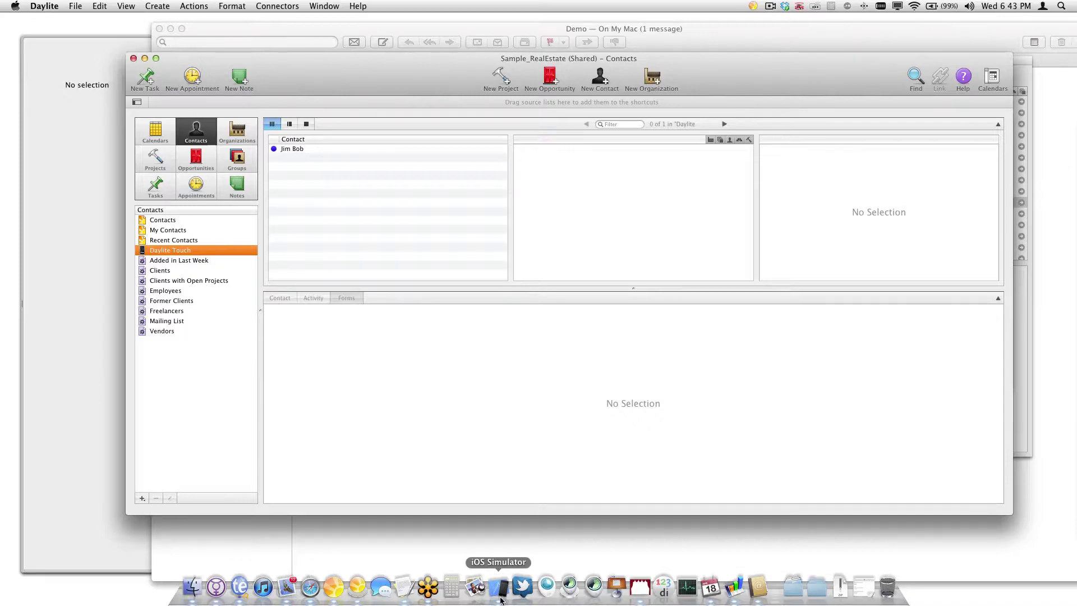
# Close the contact settings and view the synced appointment in the Calendar
pyautogui.click(500, 598)
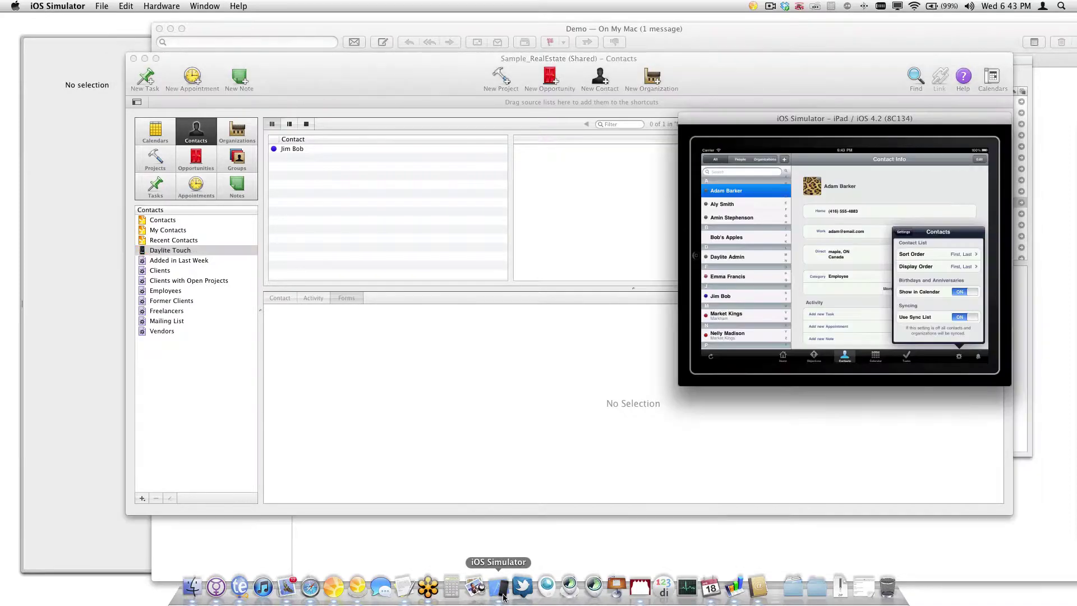
pyautogui.click(941, 185)
pyautogui.click(888, 352)
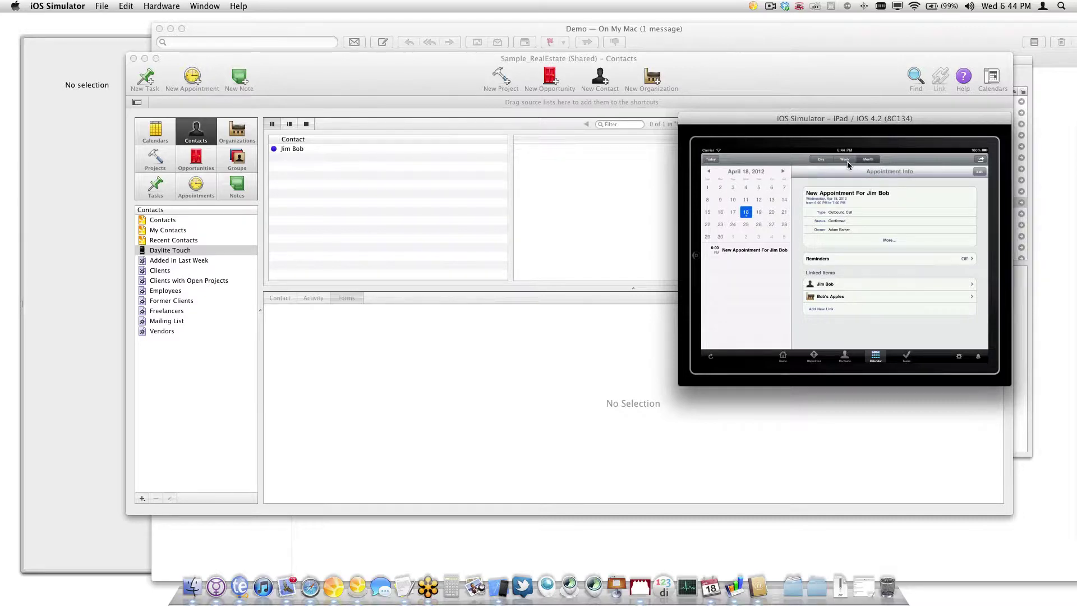
pyautogui.click(727, 250)
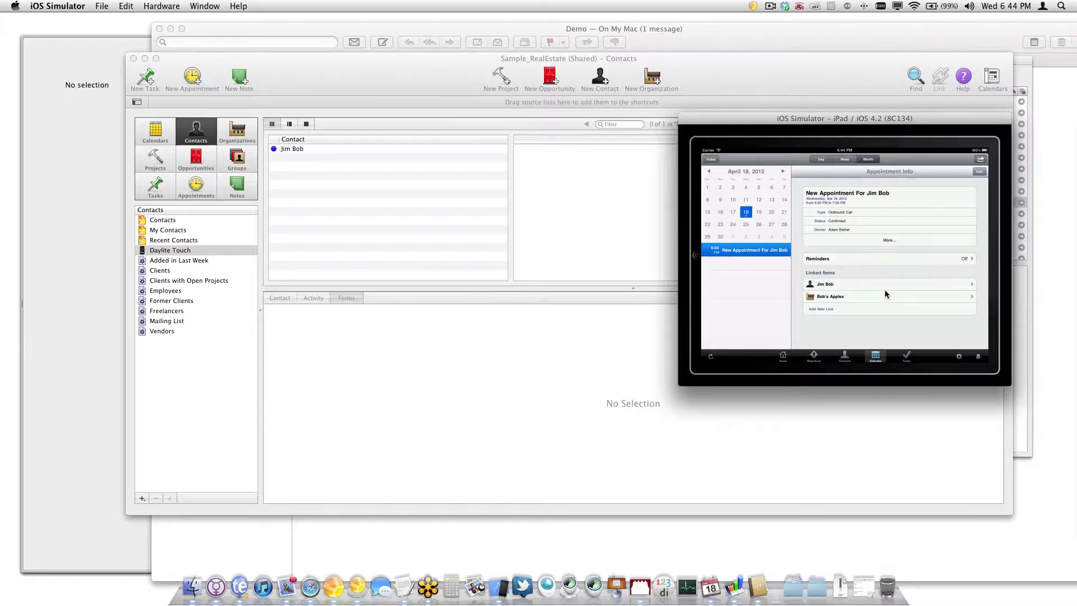
# Check the Due Today, Not Done, Someday, Categories, Locations and Delegated task lists
pyautogui.click(905, 358)
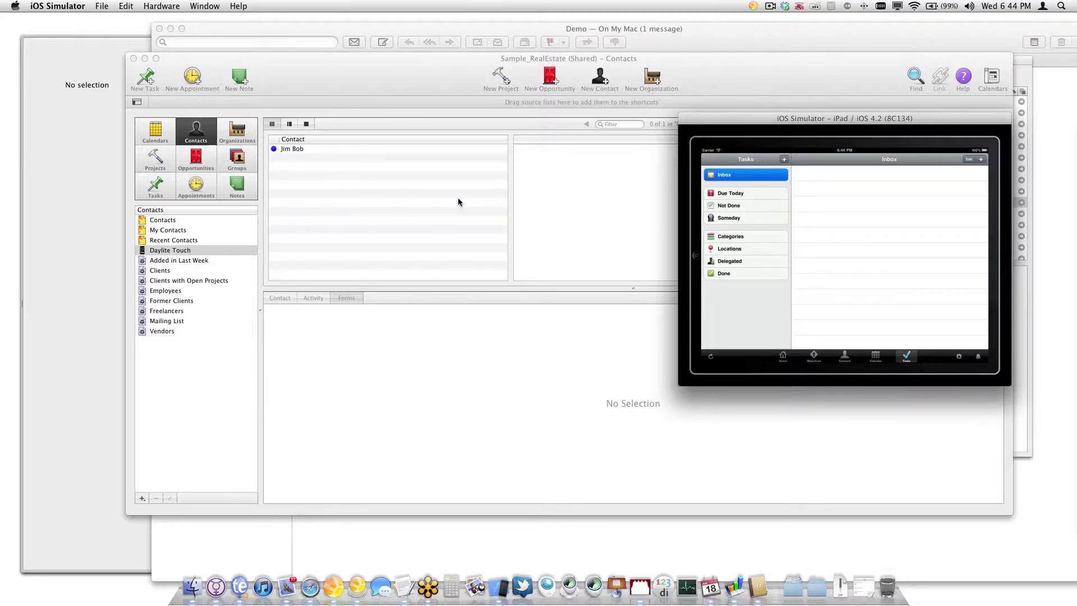
pyautogui.click(766, 197)
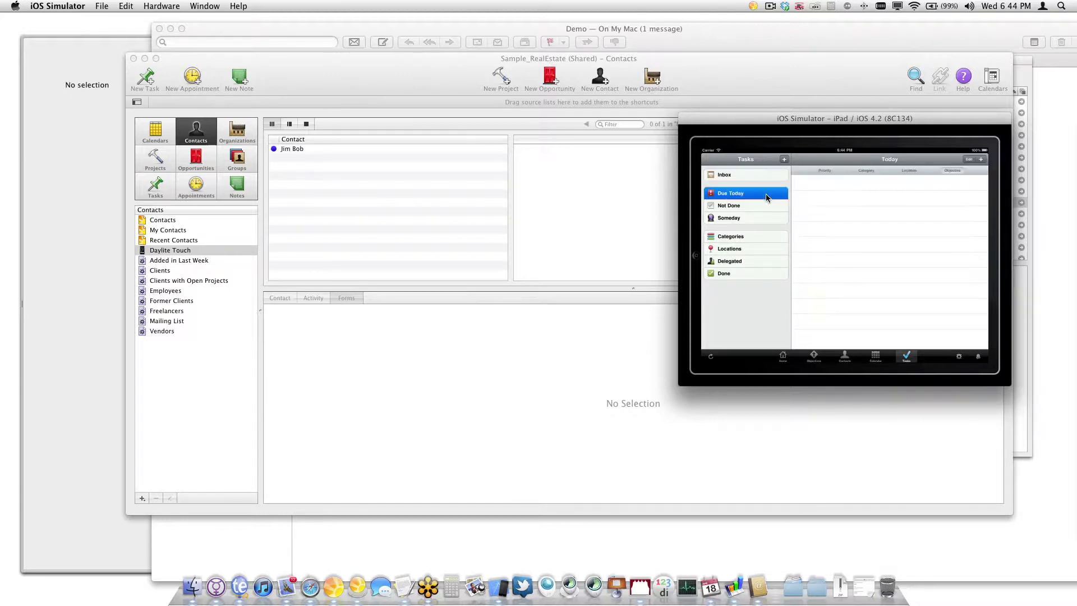
pyautogui.click(762, 208)
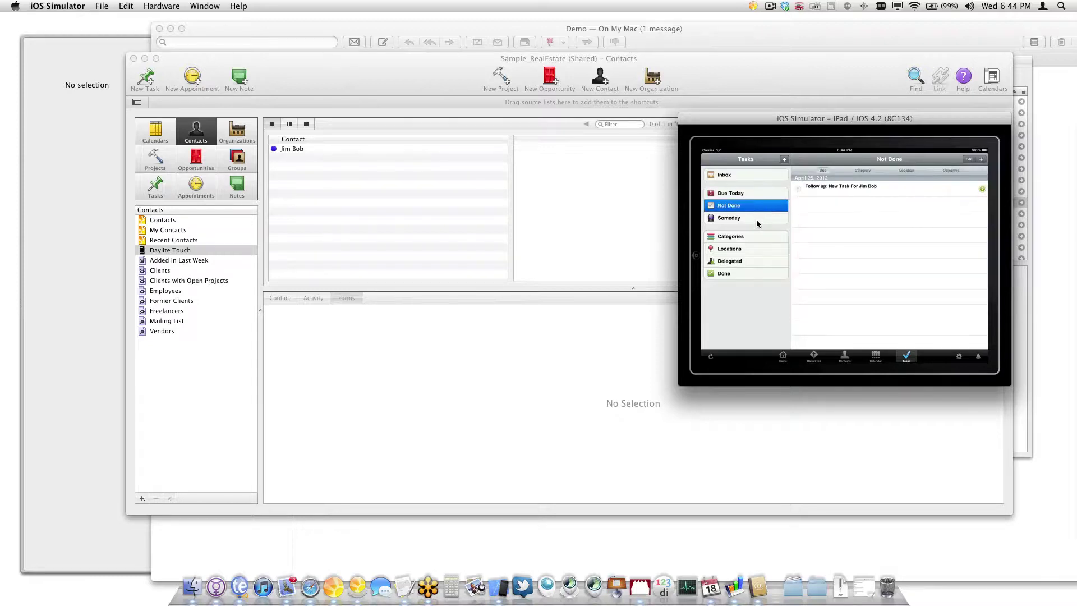
pyautogui.click(756, 224)
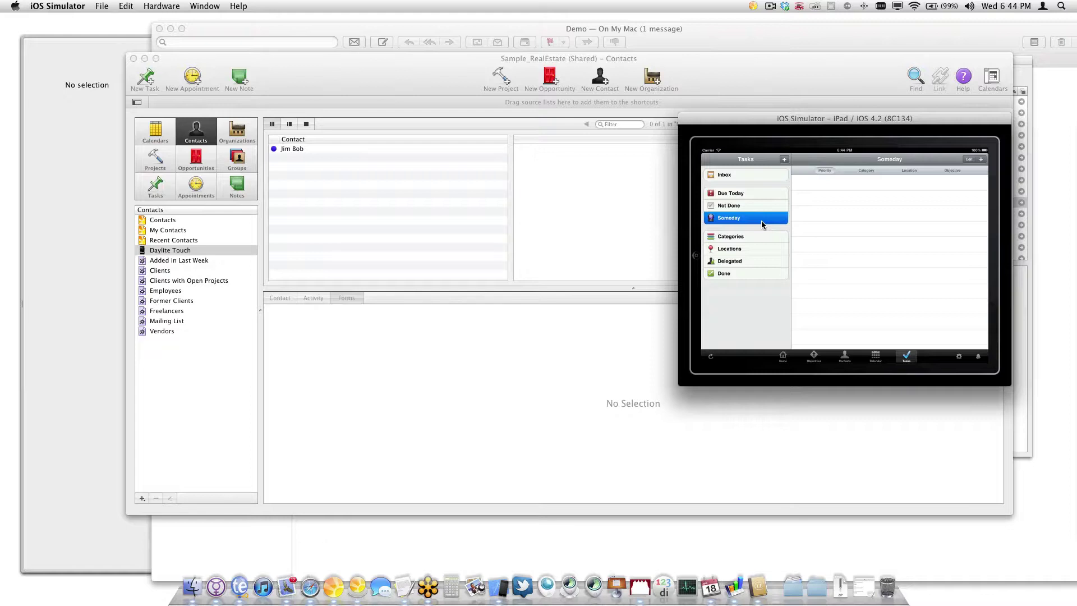
pyautogui.click(749, 235)
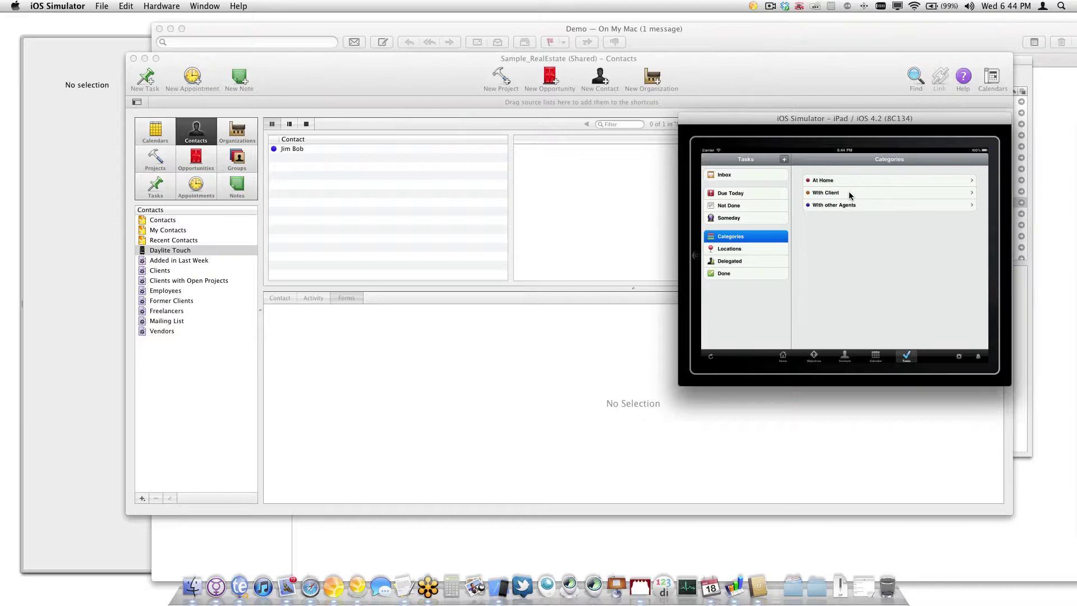
pyautogui.click(747, 252)
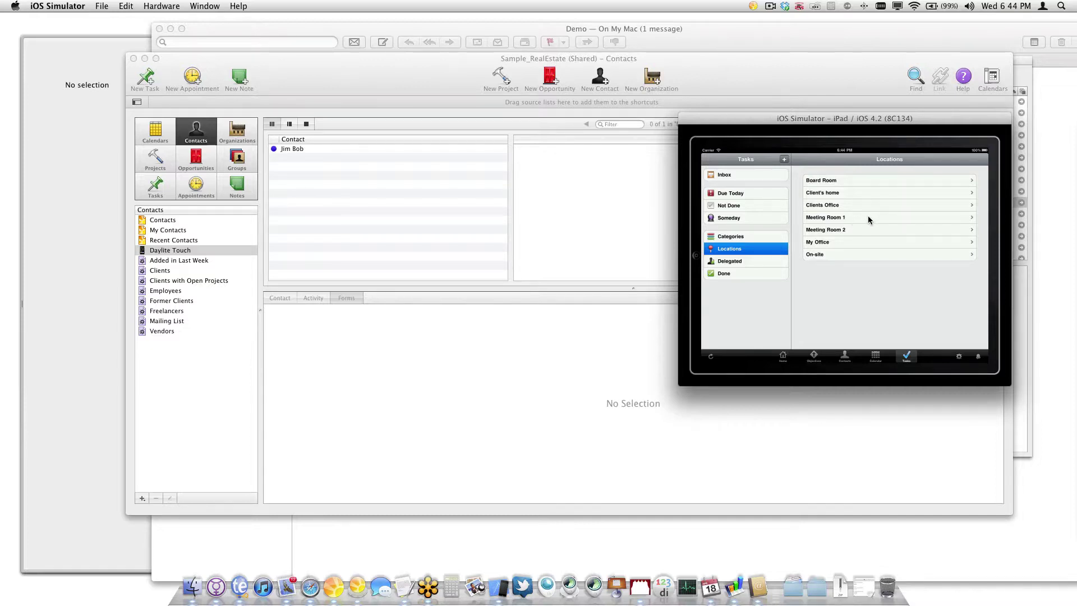
pyautogui.click(762, 260)
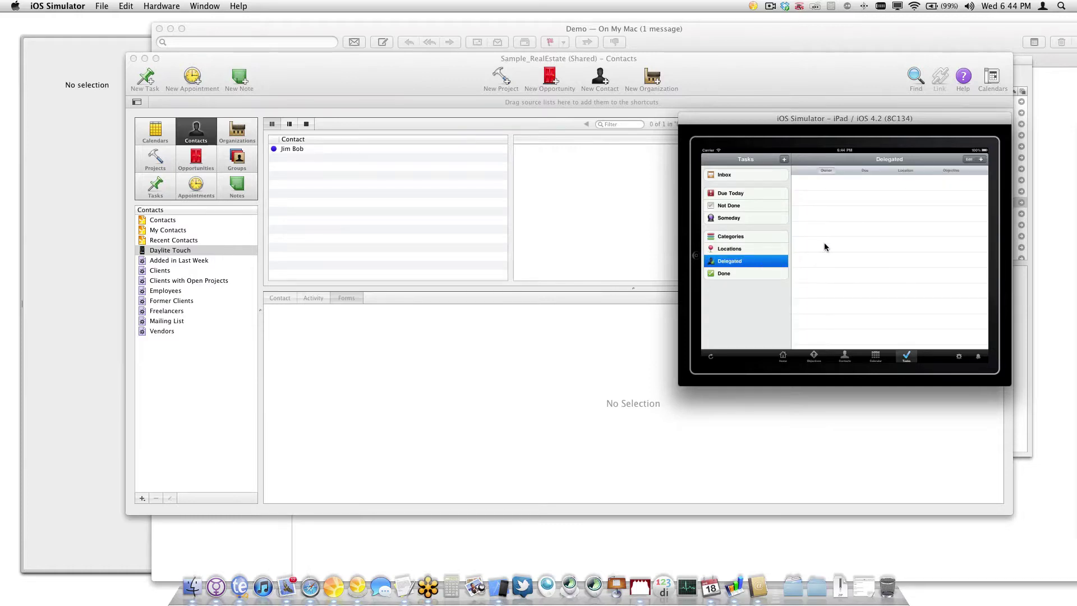
pyautogui.click(502, 340)
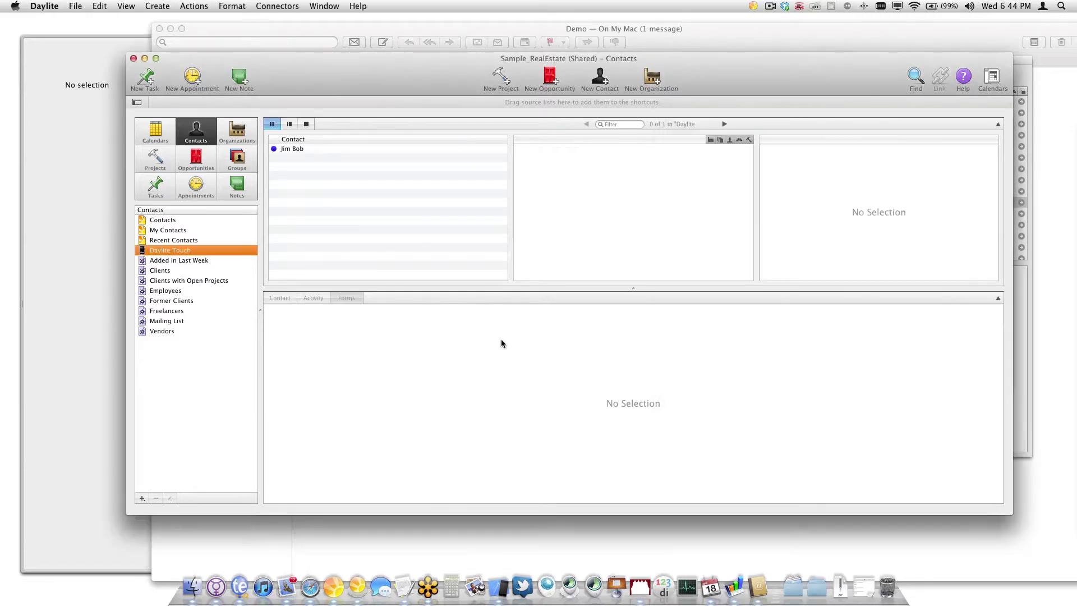
# Start a new task for the selected buyer contact and set its owner to Delegate
pyautogui.click(319, 148)
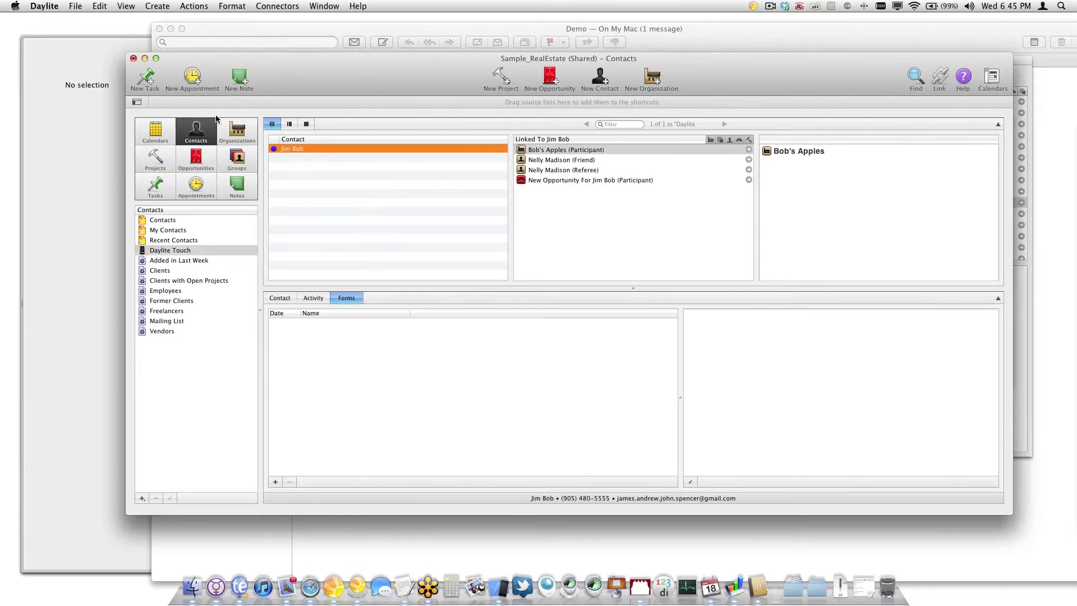
pyautogui.click(147, 79)
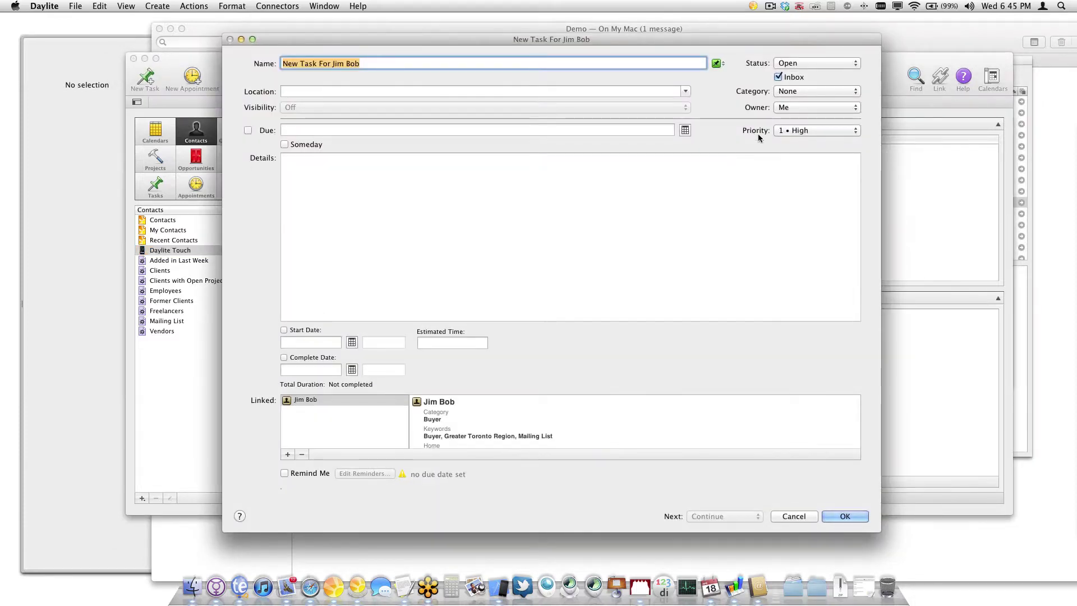
pyautogui.click(796, 107)
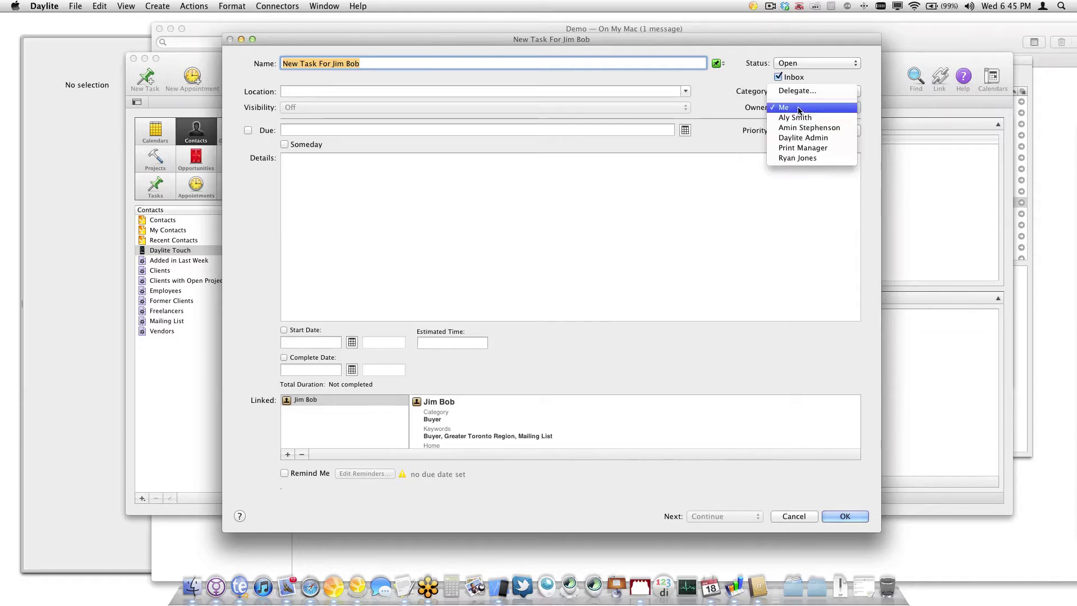
pyautogui.click(815, 90)
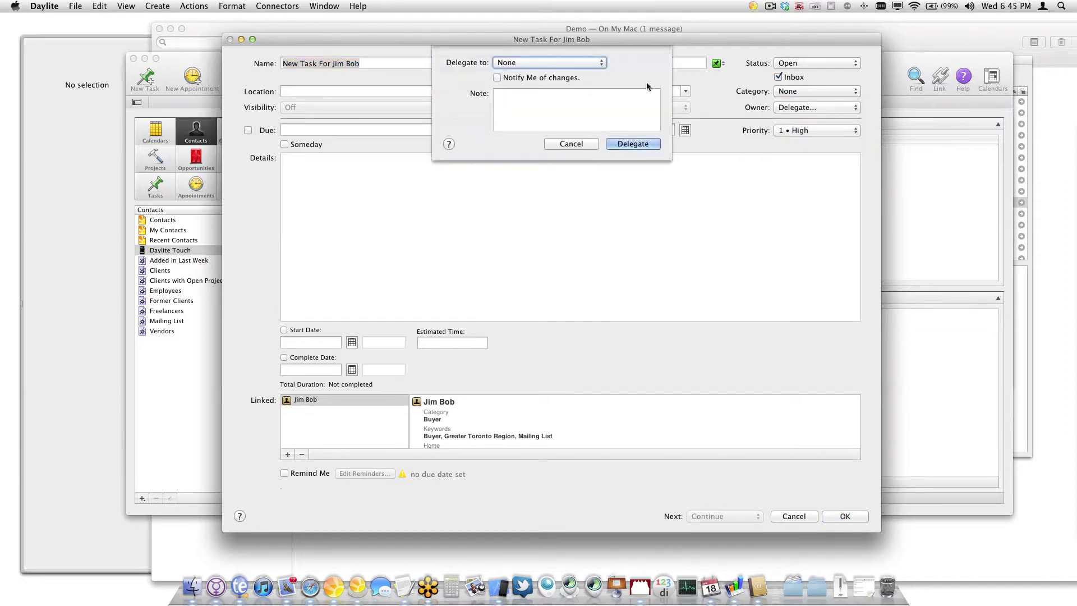
# Delegate the task to the colleague with change notifications on, and save it
pyautogui.click(548, 62)
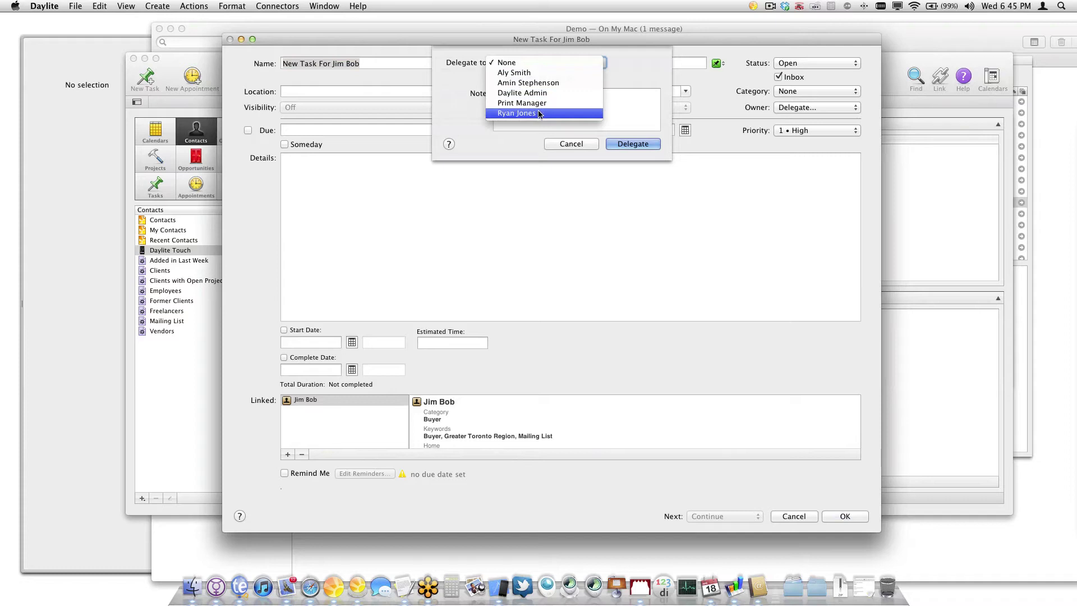
pyautogui.click(543, 113)
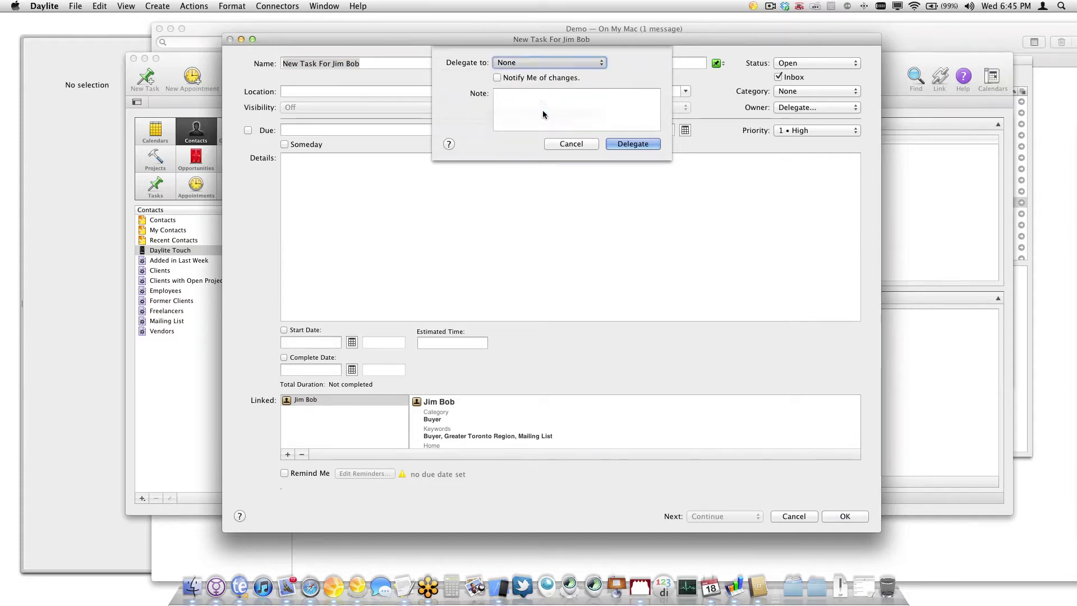
pyautogui.click(569, 78)
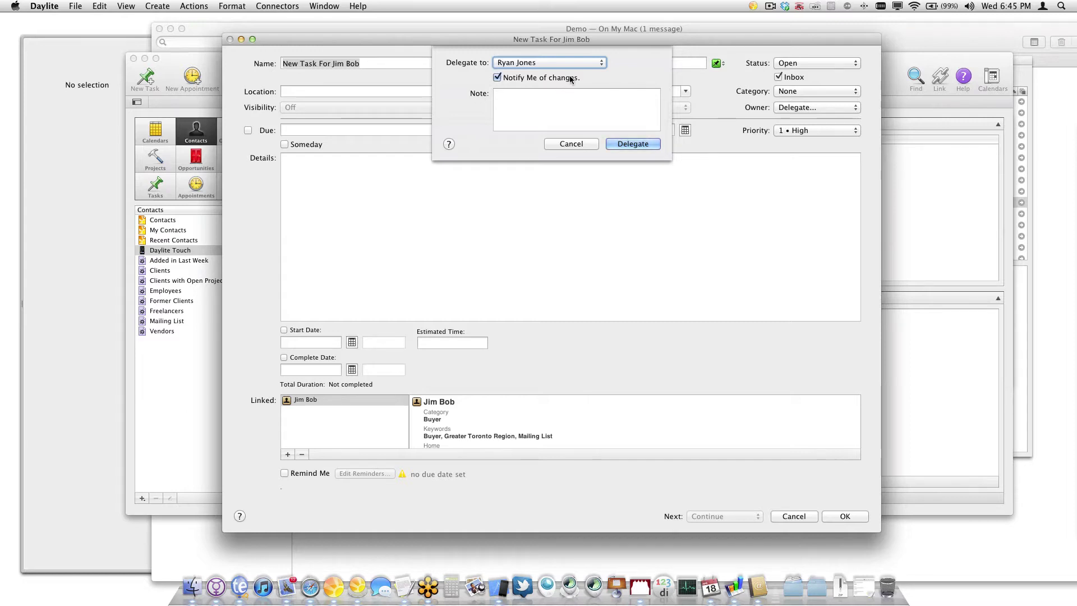
pyautogui.click(640, 144)
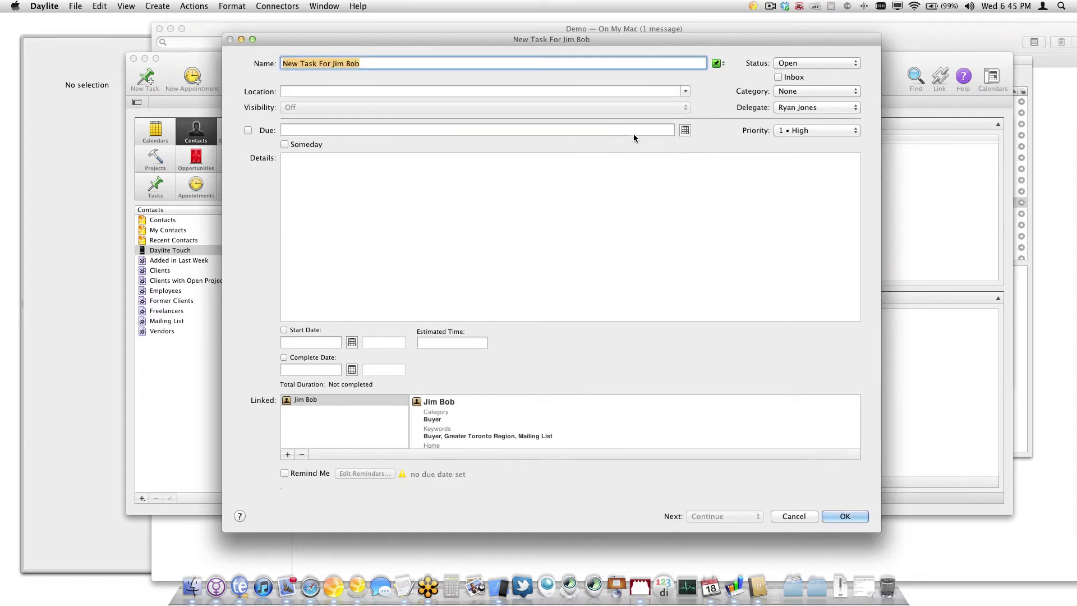
pyautogui.click(843, 515)
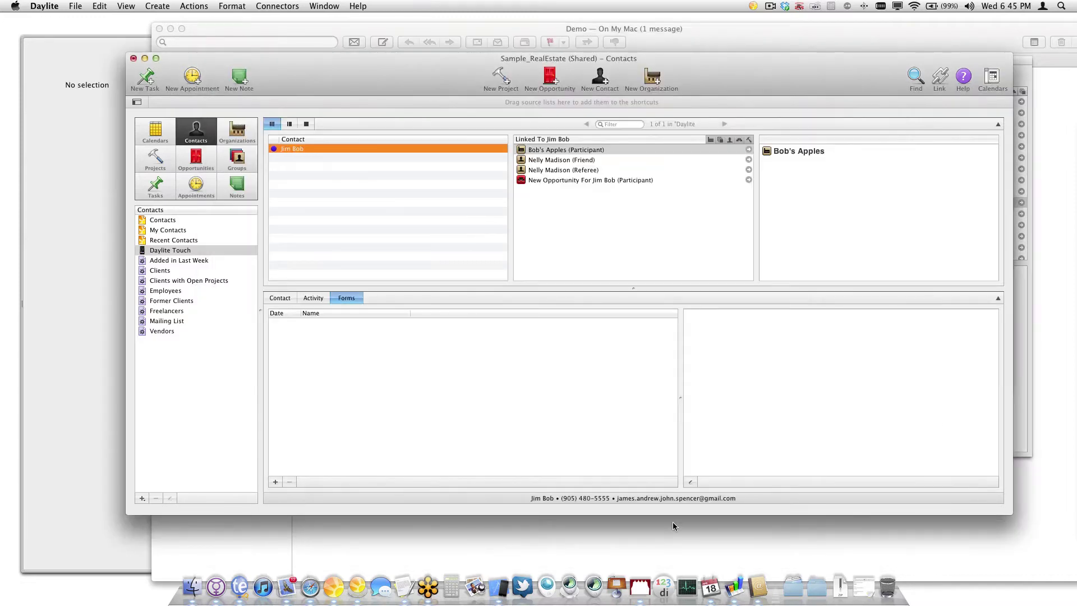
# In the iPad simulator, show Done tasks and open the Mortgage Approval (if any) task
pyautogui.click(497, 586)
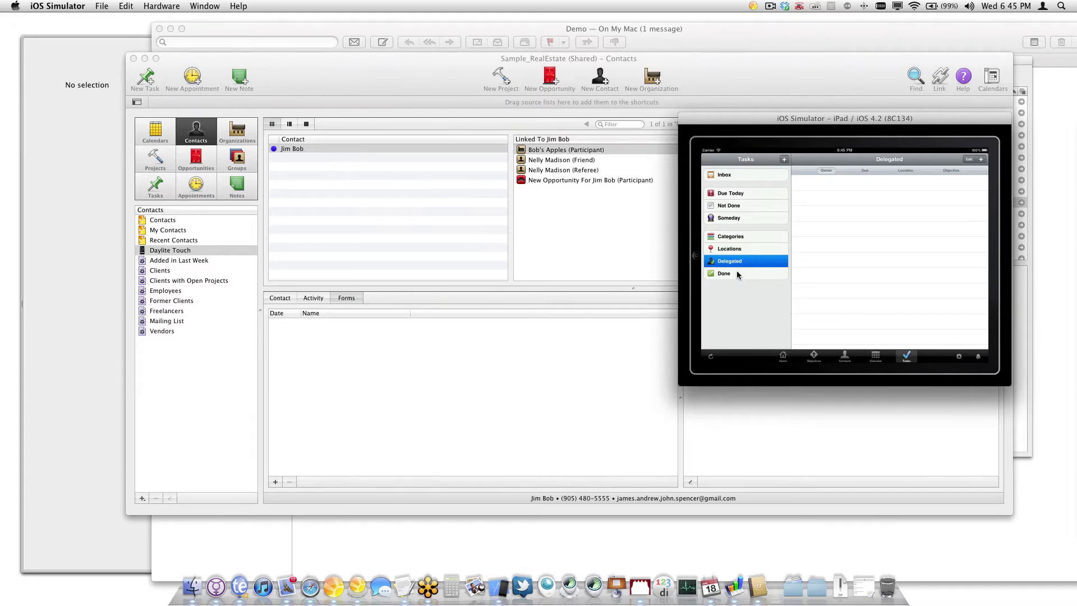
pyautogui.click(746, 276)
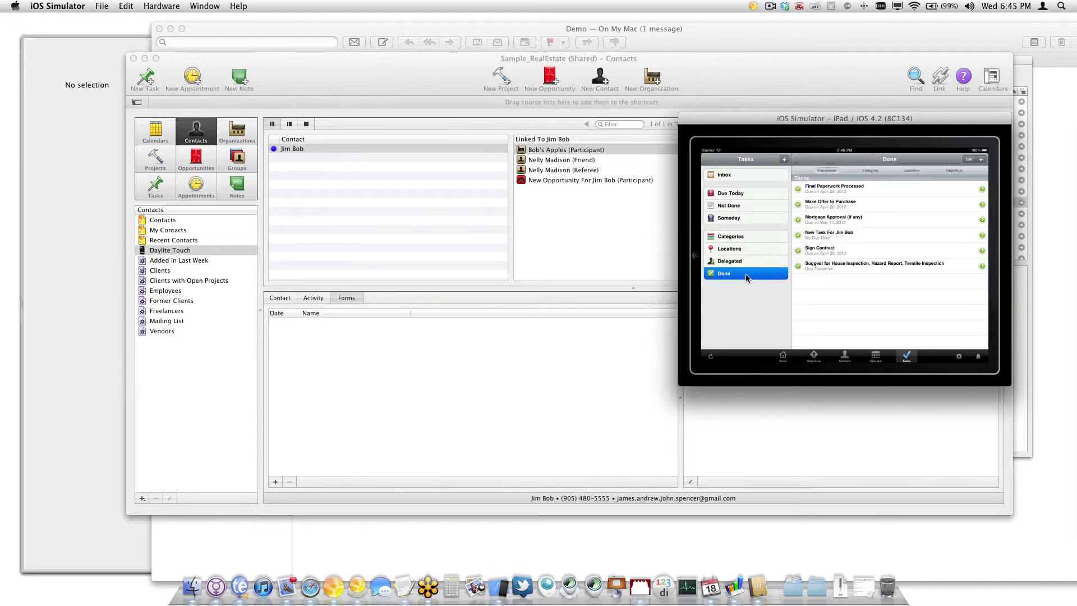
pyautogui.click(863, 222)
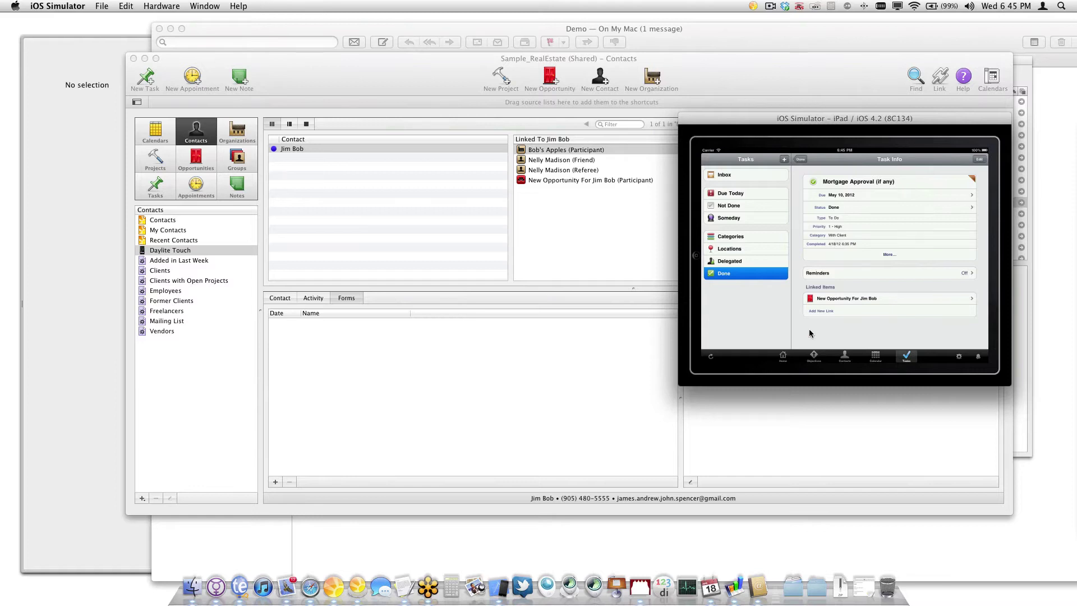